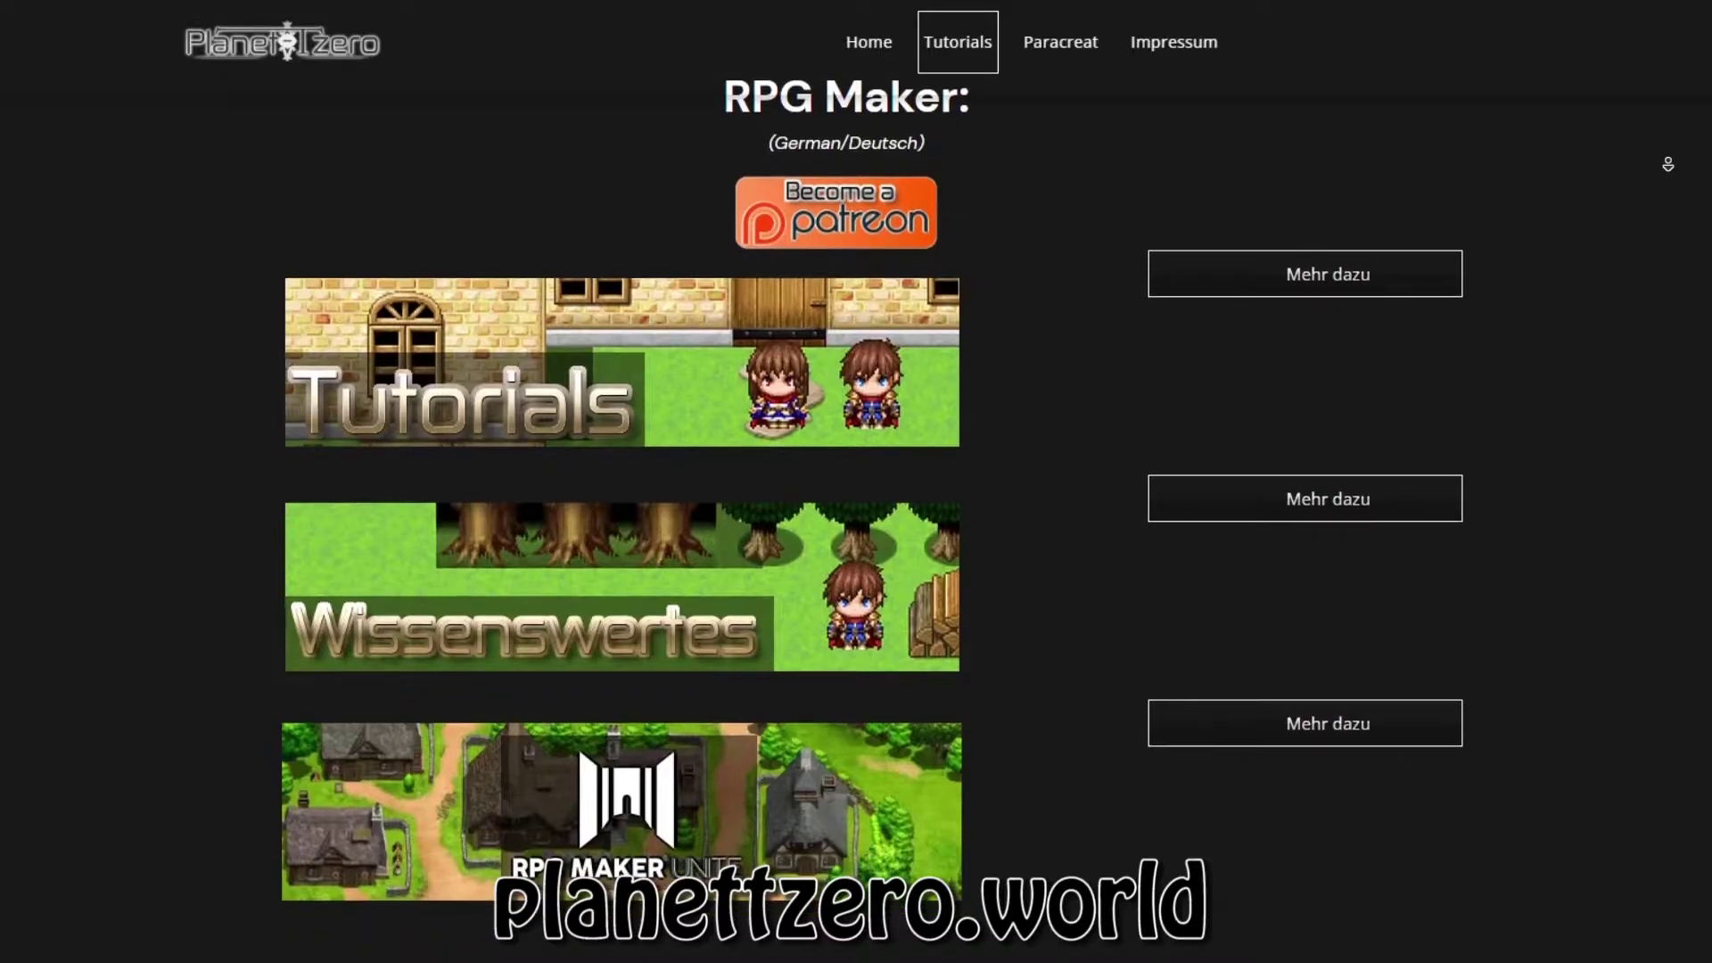
Step: Open the Planet Zero Tutorials page and scroll through the Basic Wissen and Anfänger lists
scroll(1668, 165, down, 3)
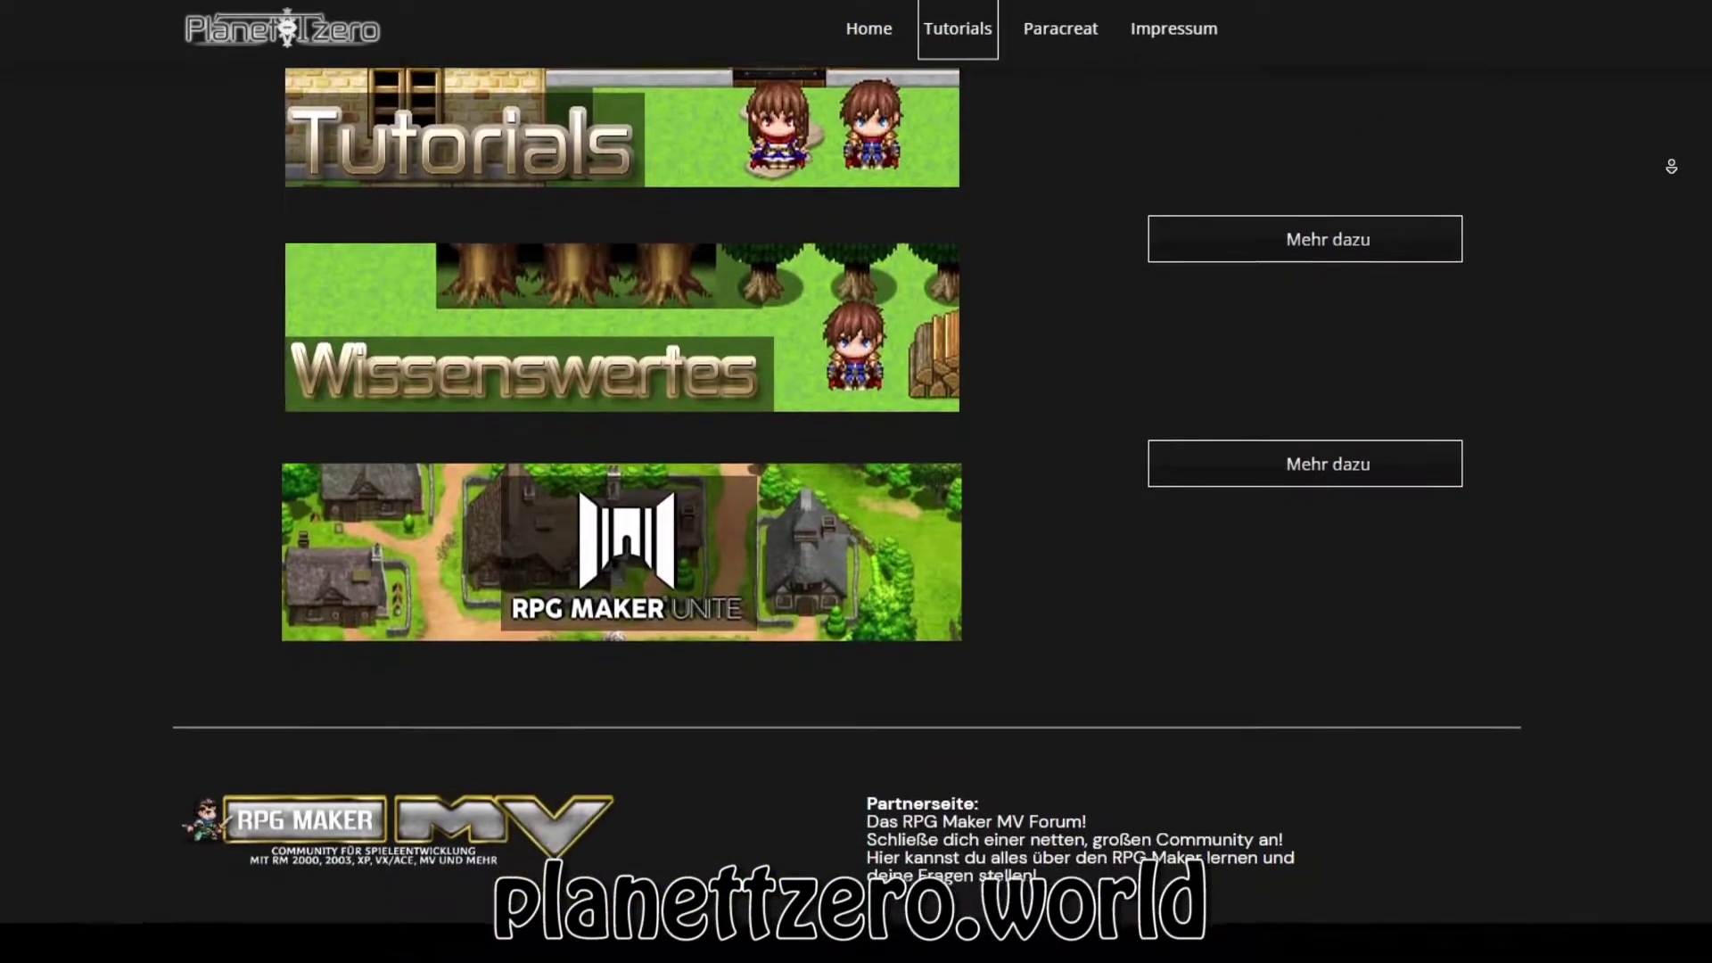
scroll(1594, 198, up, 3)
click(1363, 228)
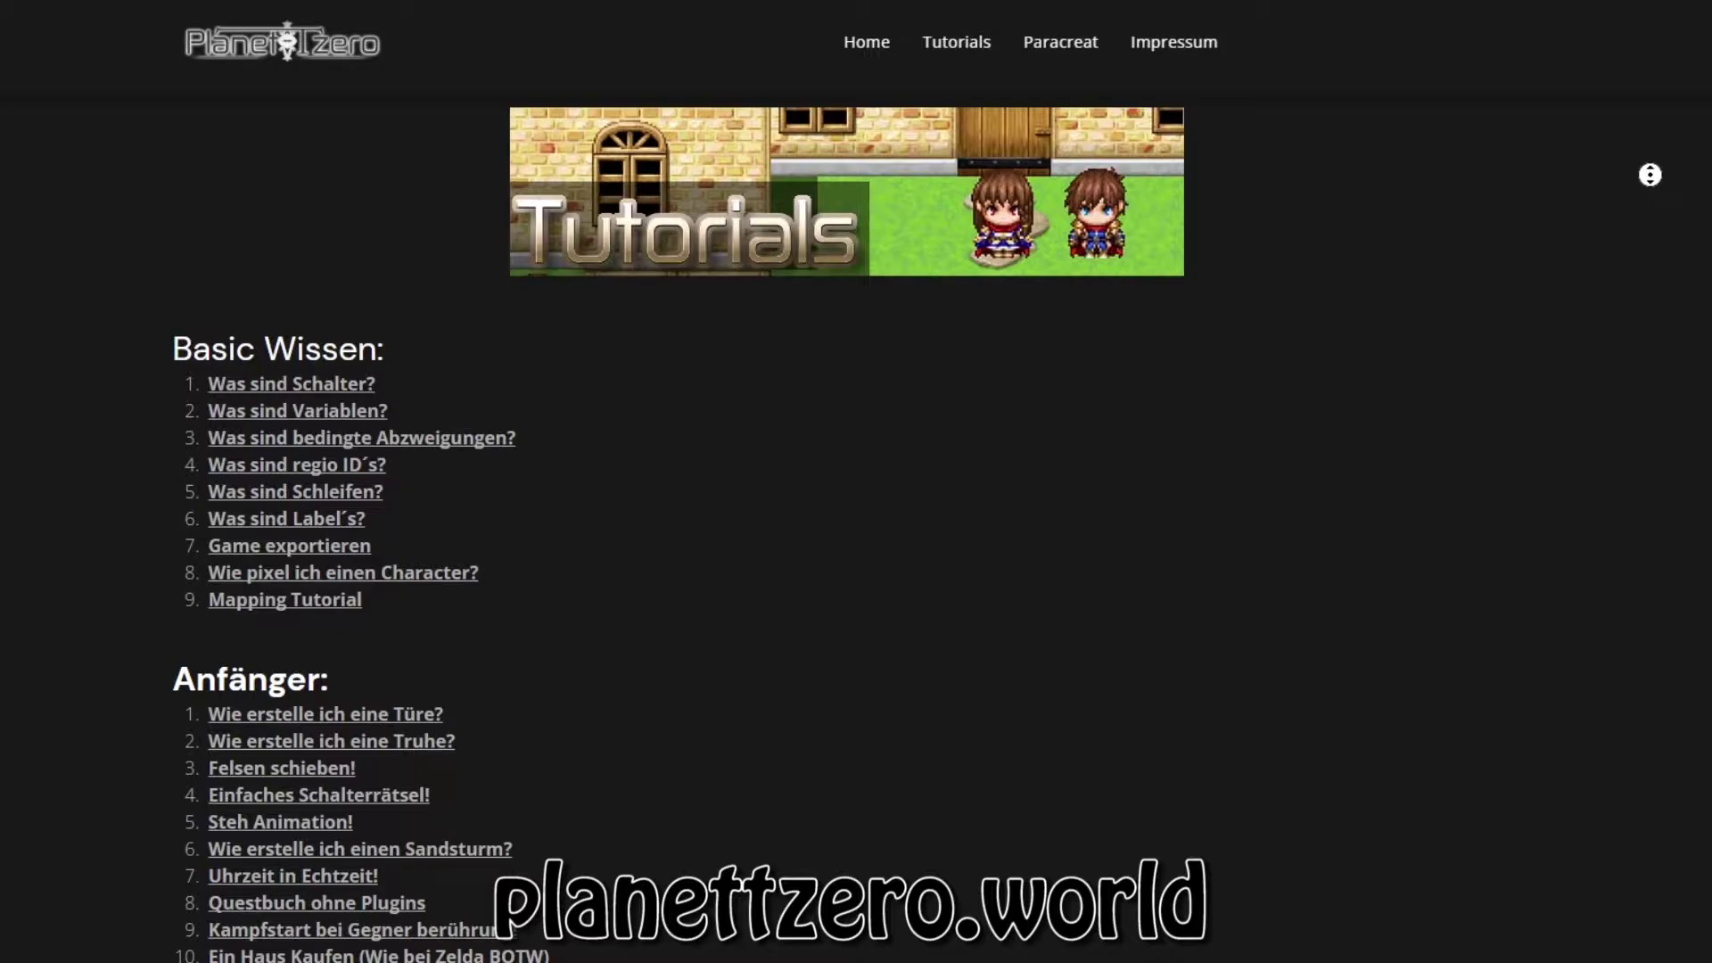
scroll(1650, 195, down, 3)
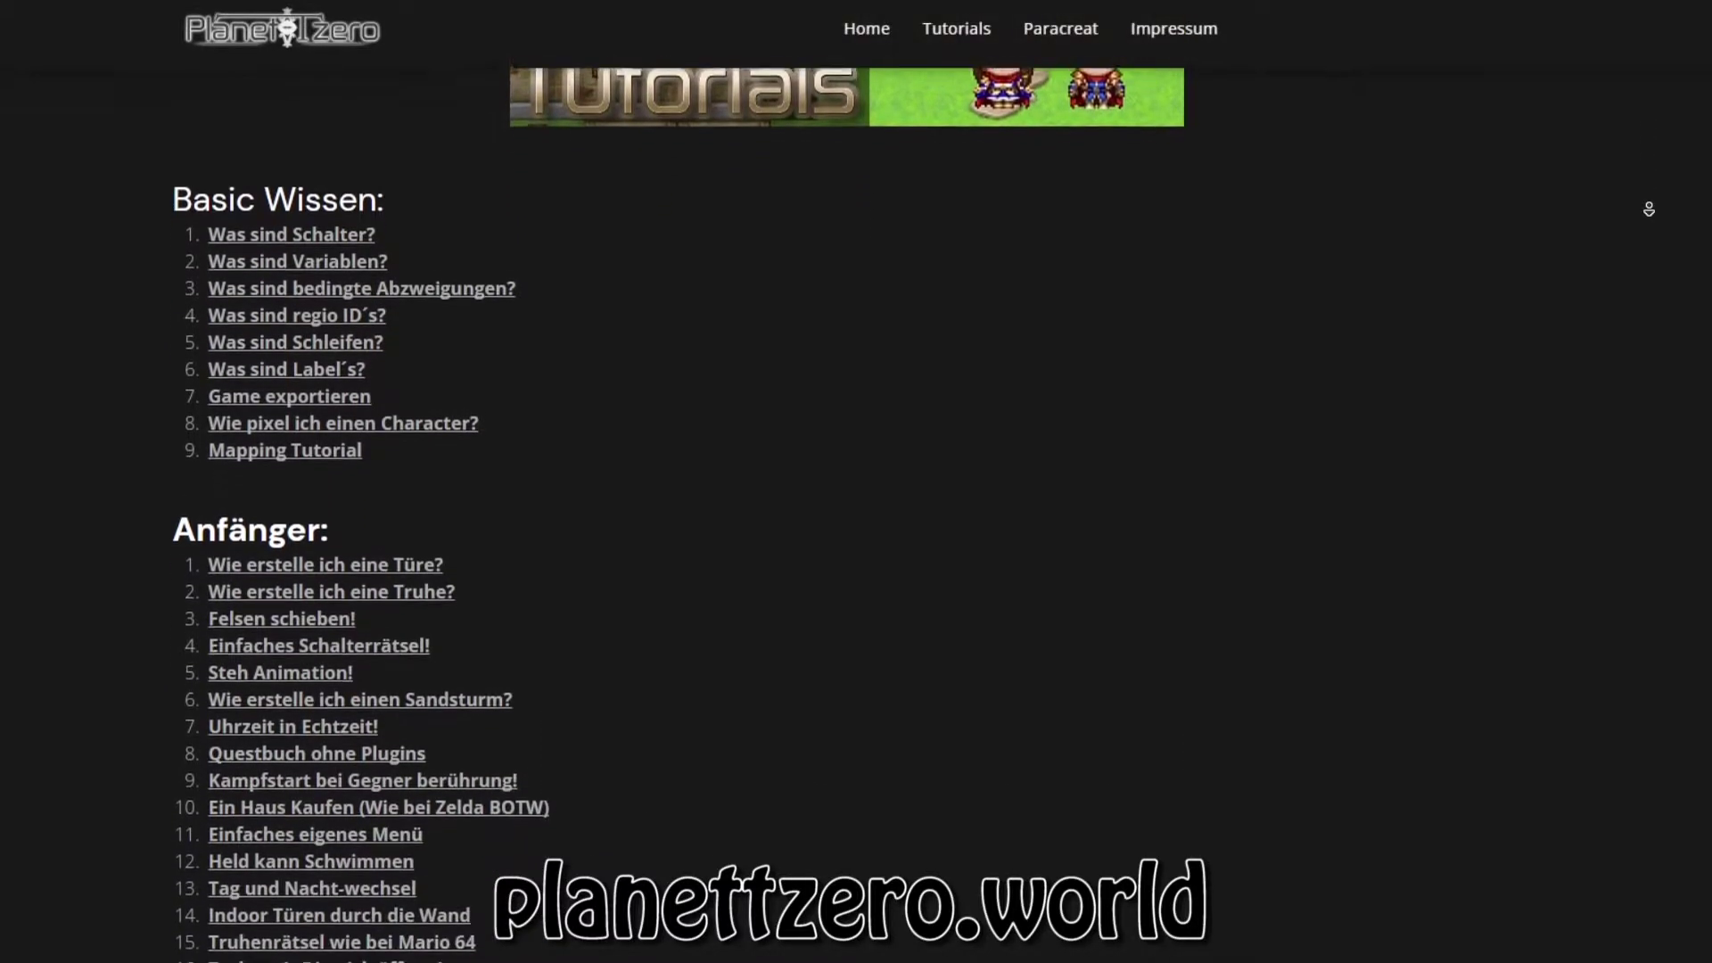
scroll(1649, 208, down, 3)
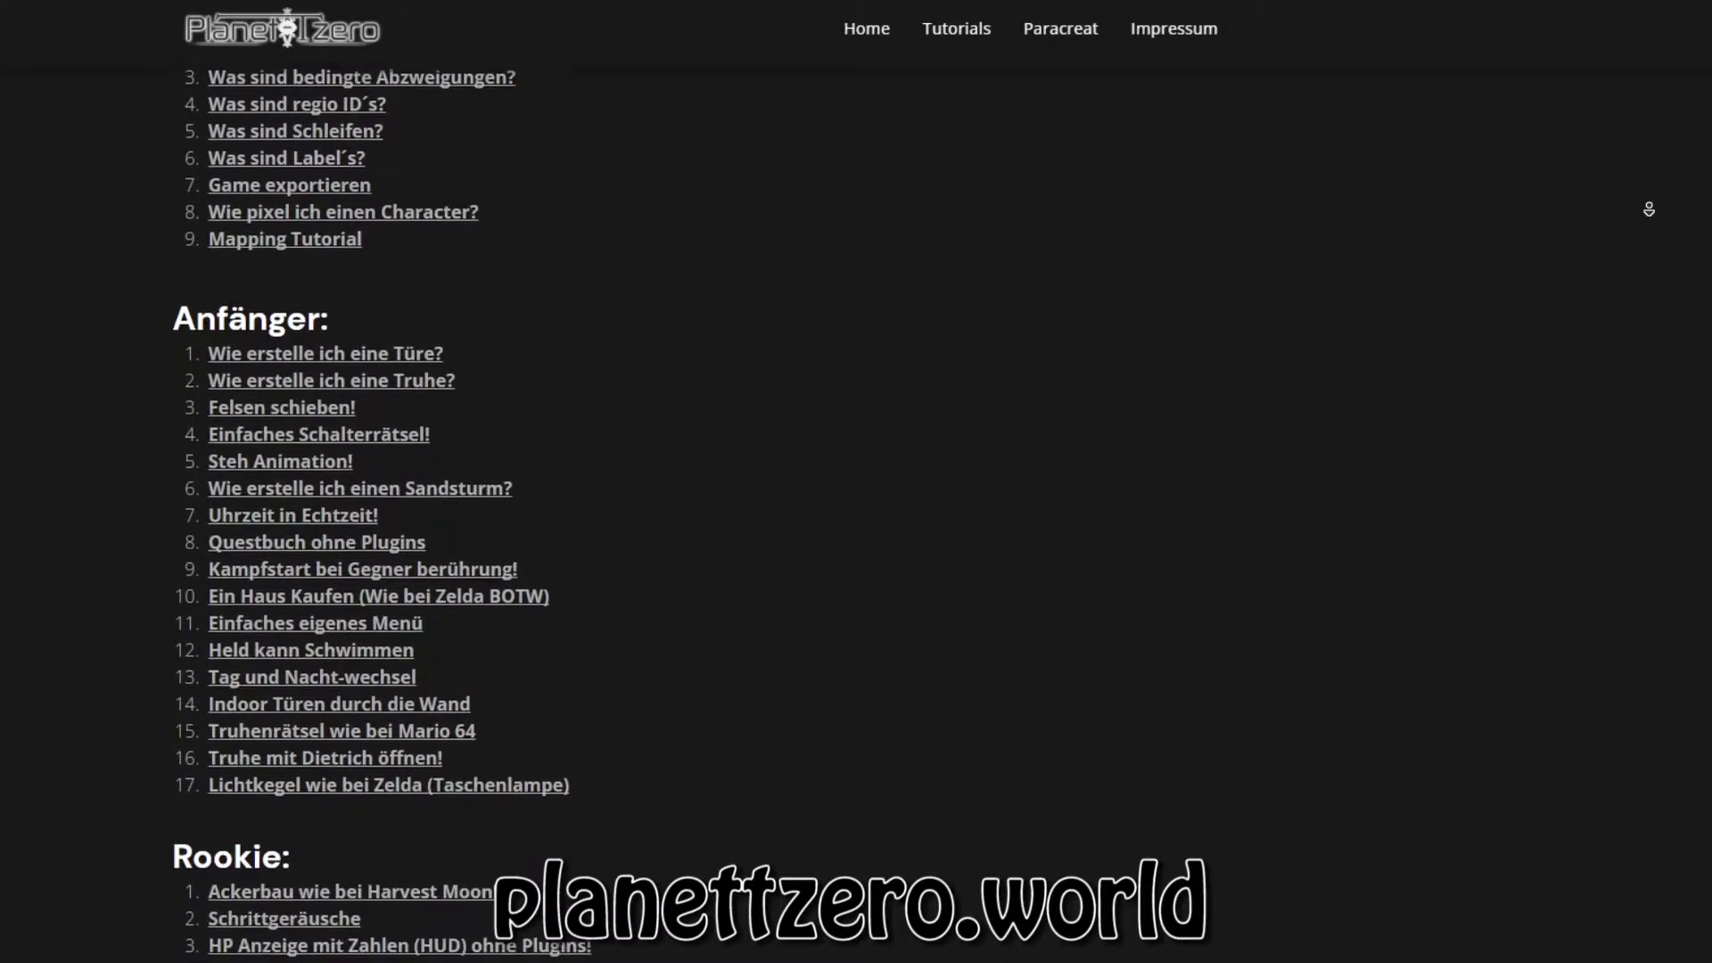
scroll(1649, 209, down, 1)
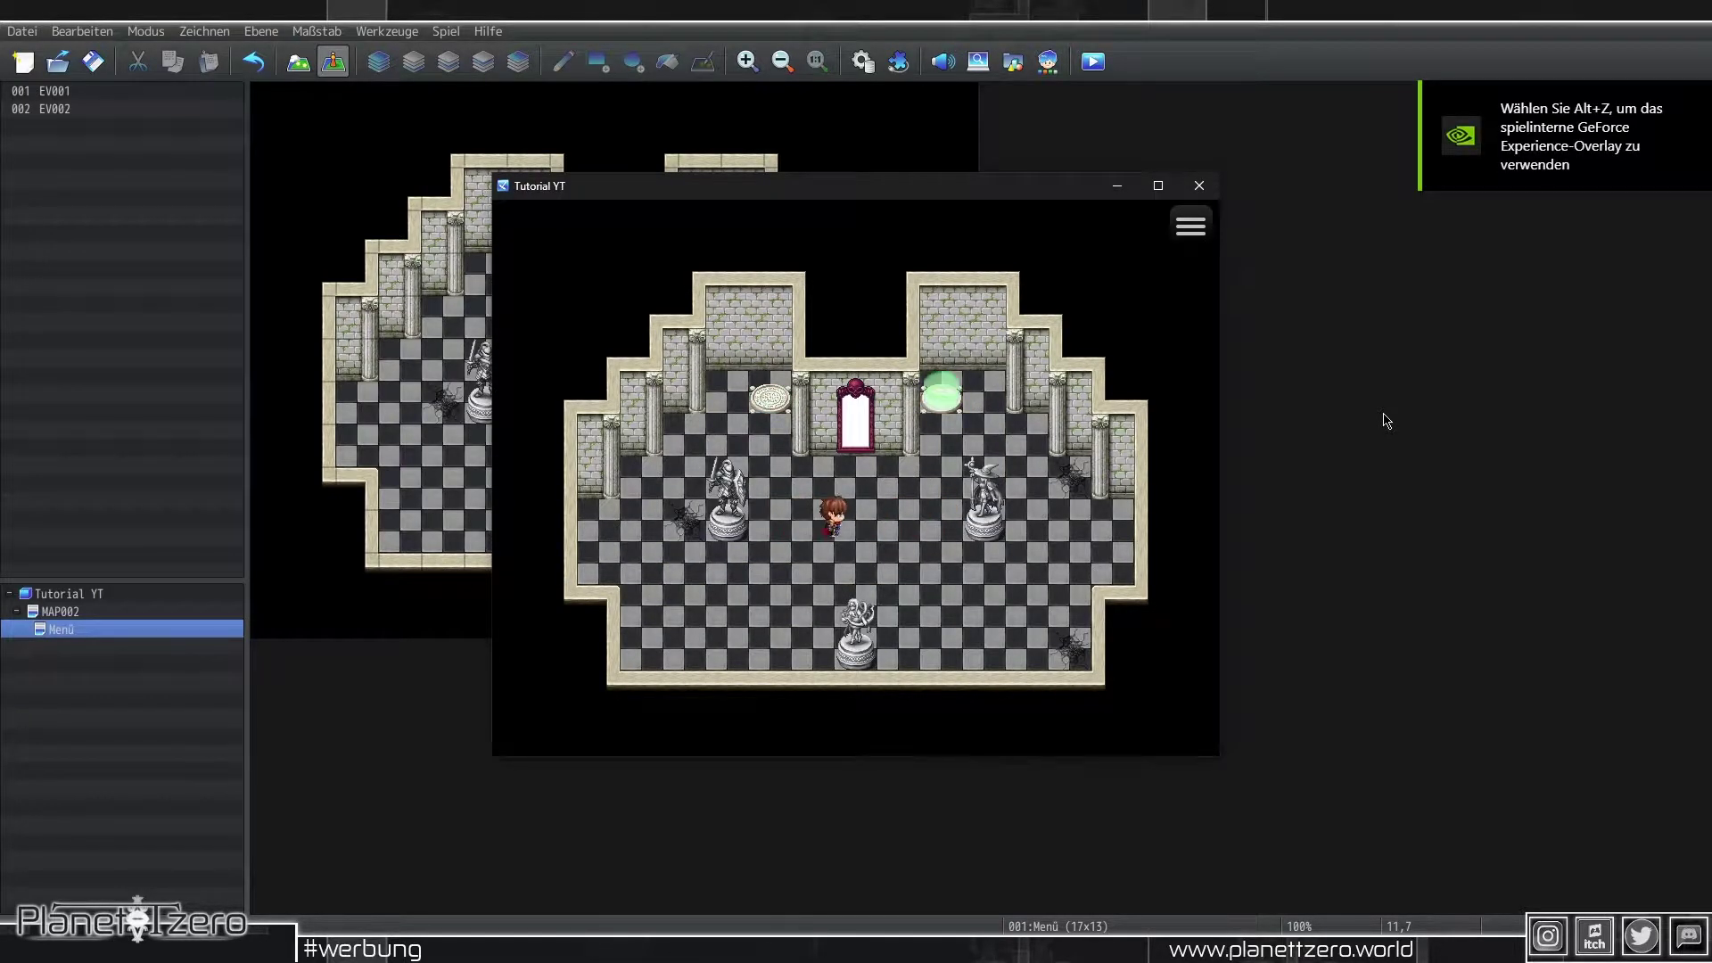
Step: End the playtest and create a new event on the framed panel with Wie Charaktere priority
key(alt+F4)
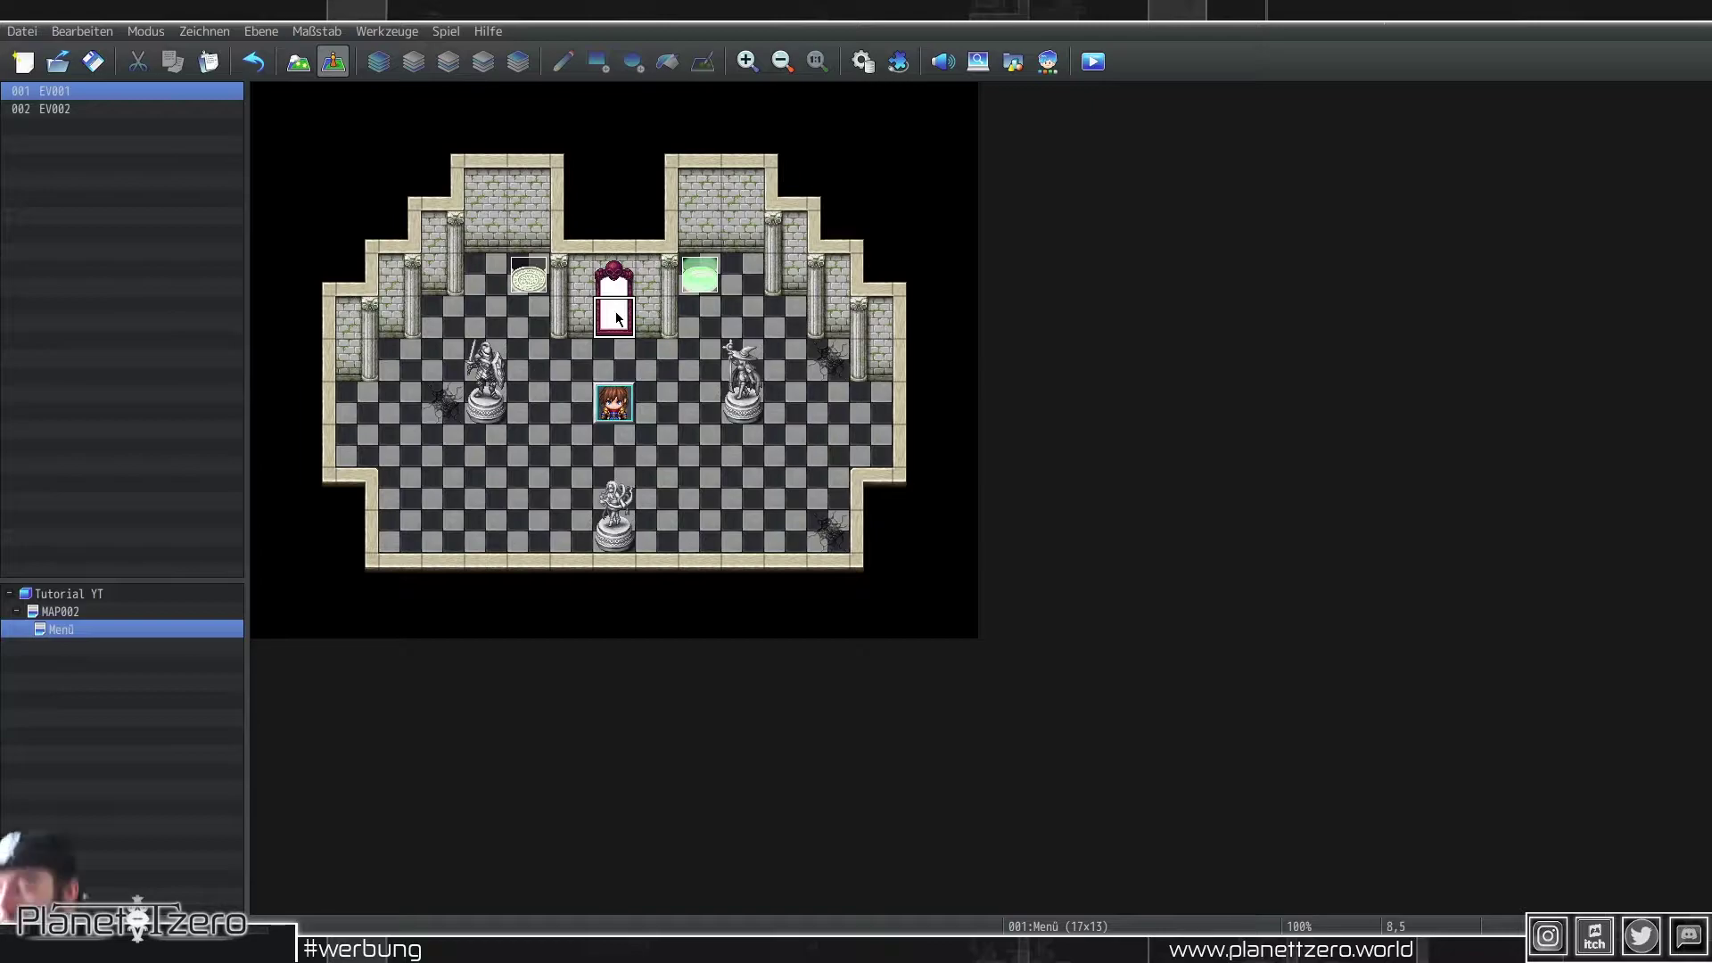
double_click(615, 315)
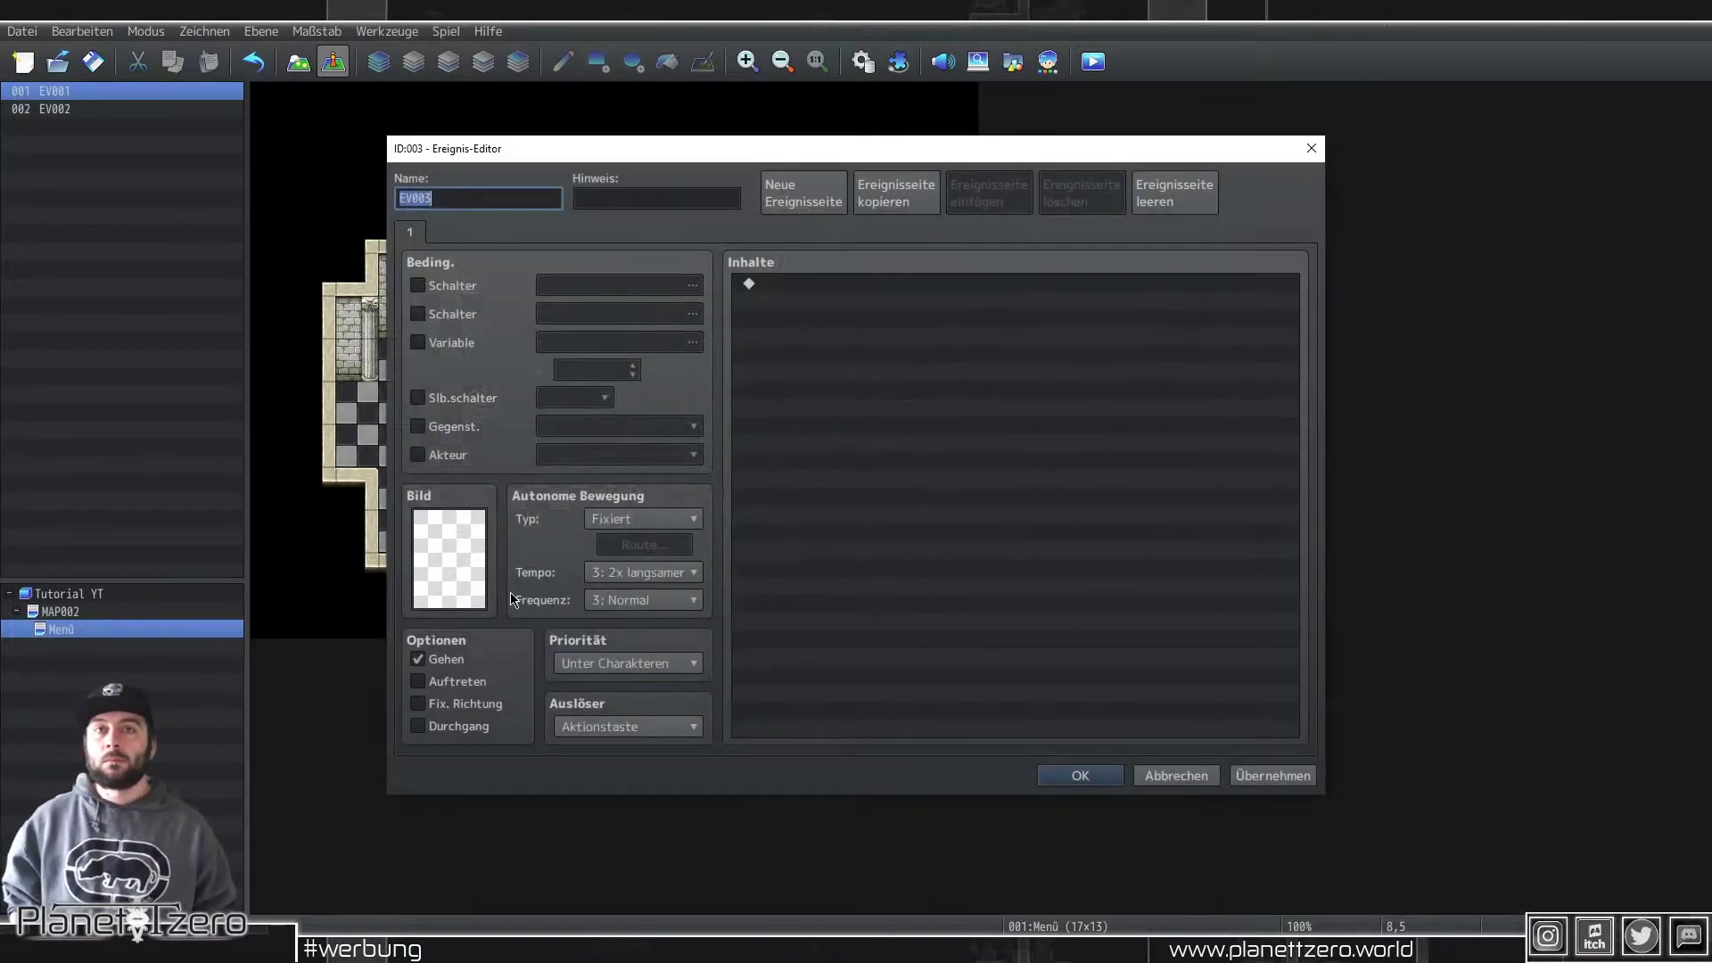
click(624, 663)
click(584, 709)
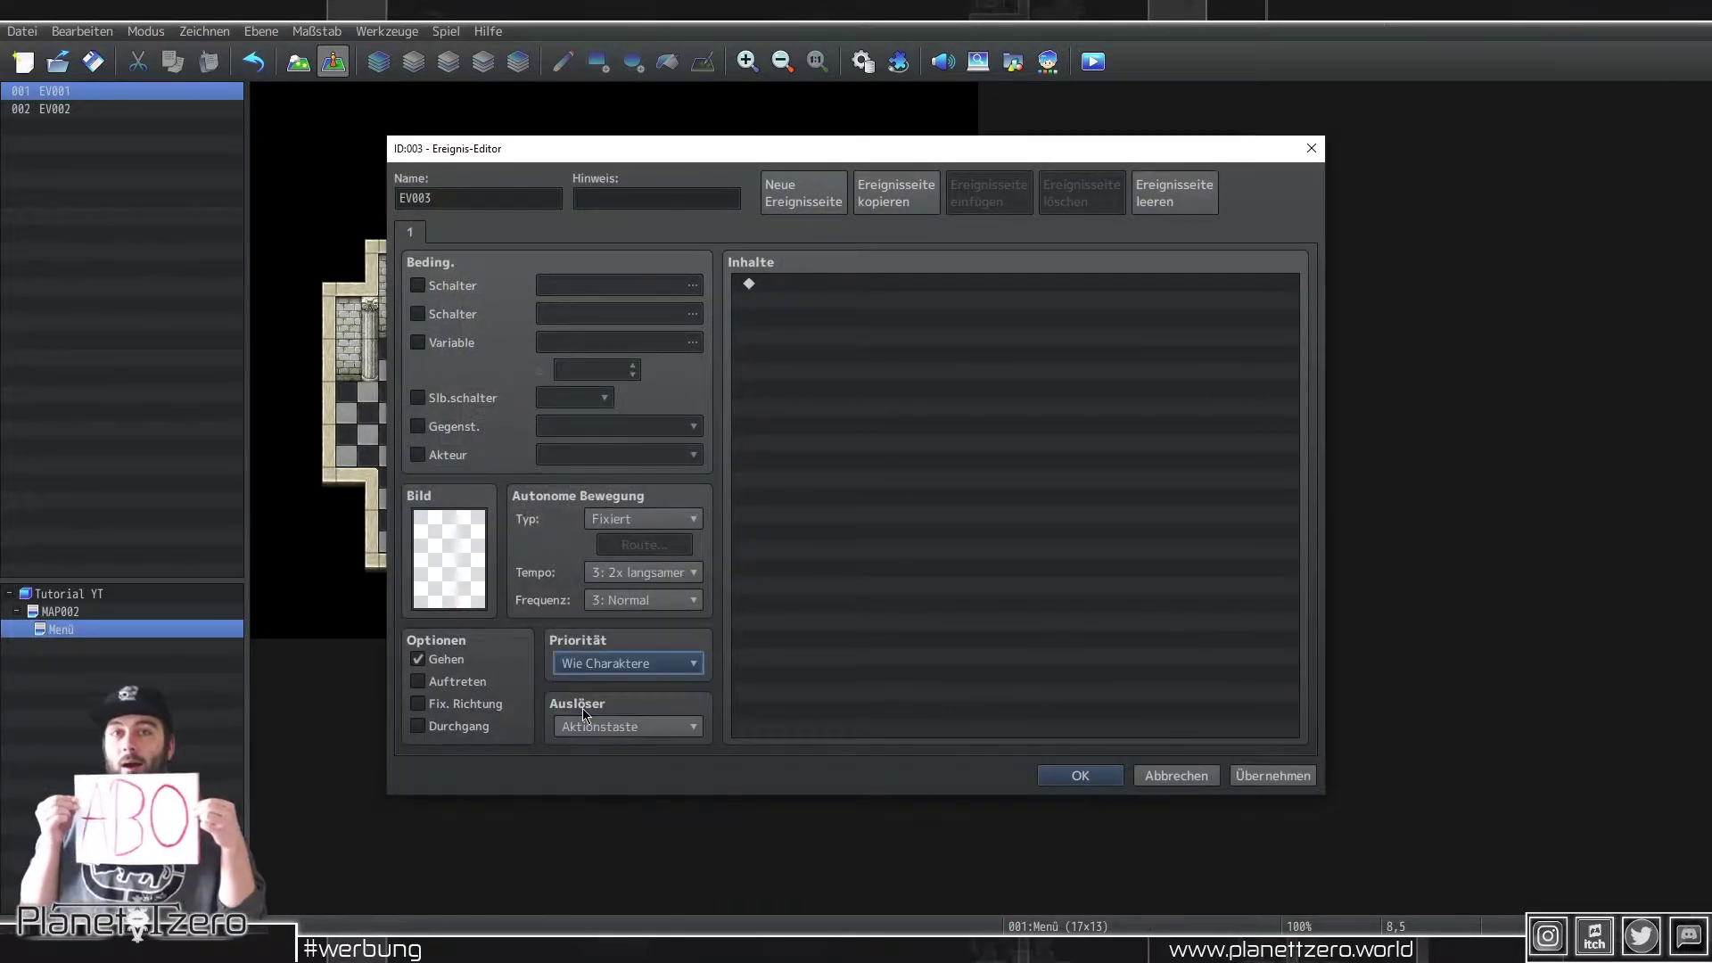
Step: Add the script SceneManager.push(Scene_Status); to event EV003 and save it
double_click(897, 562)
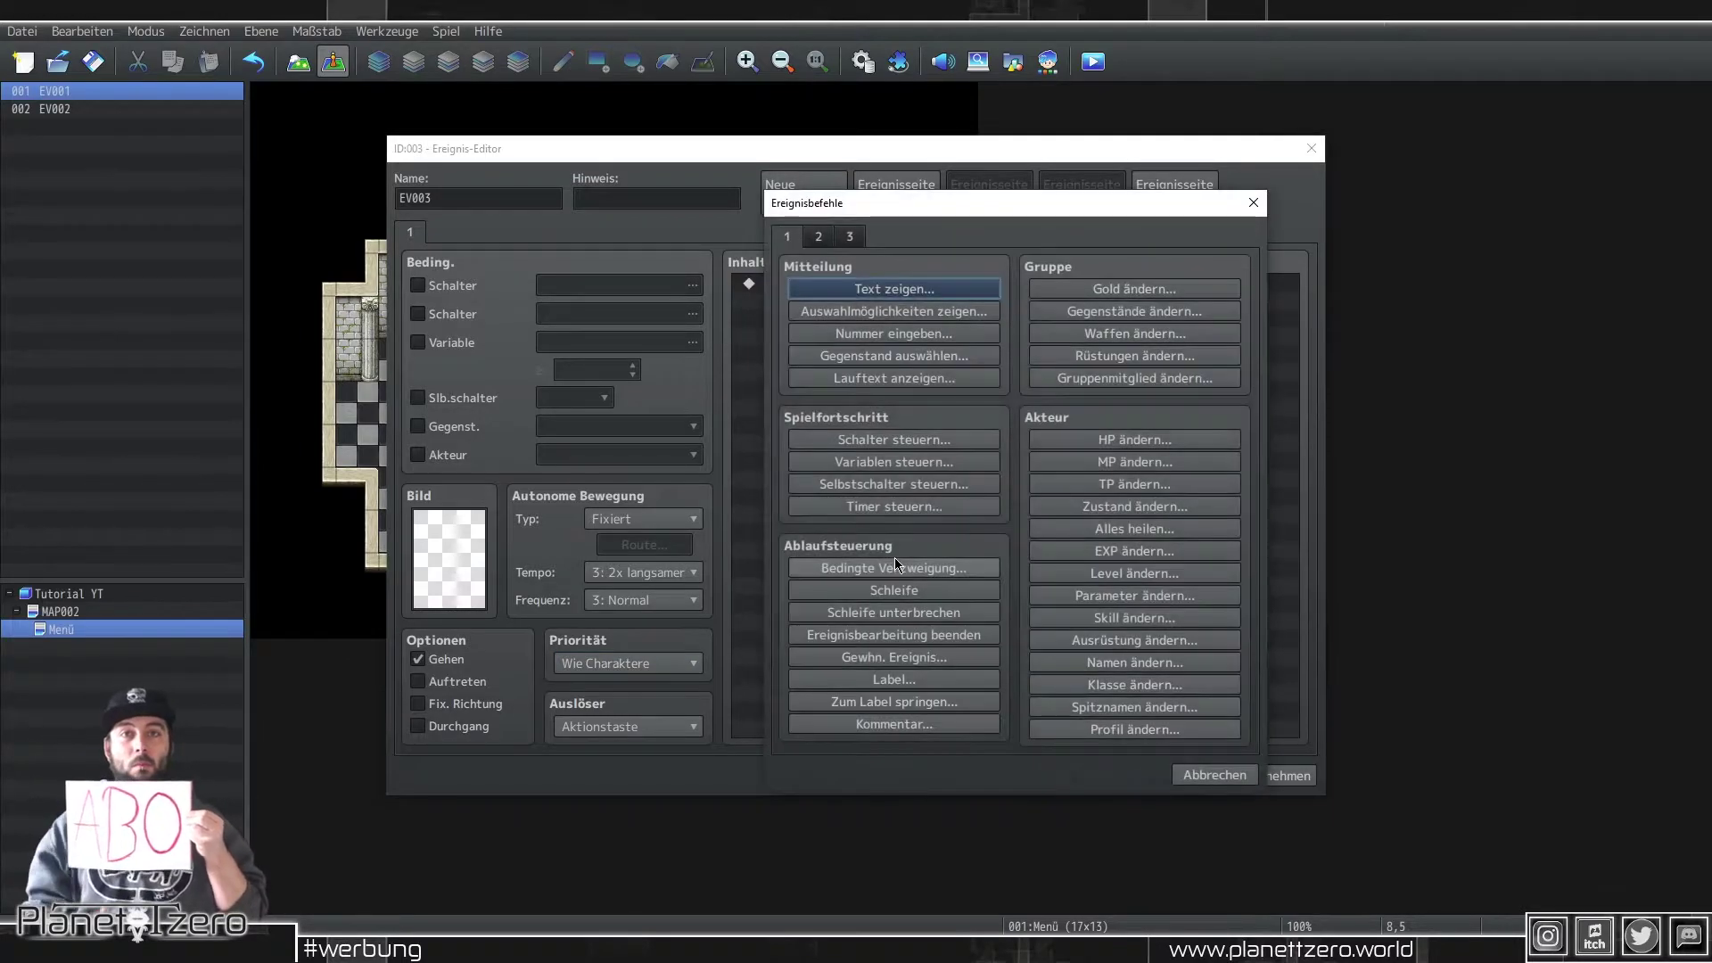
click(817, 236)
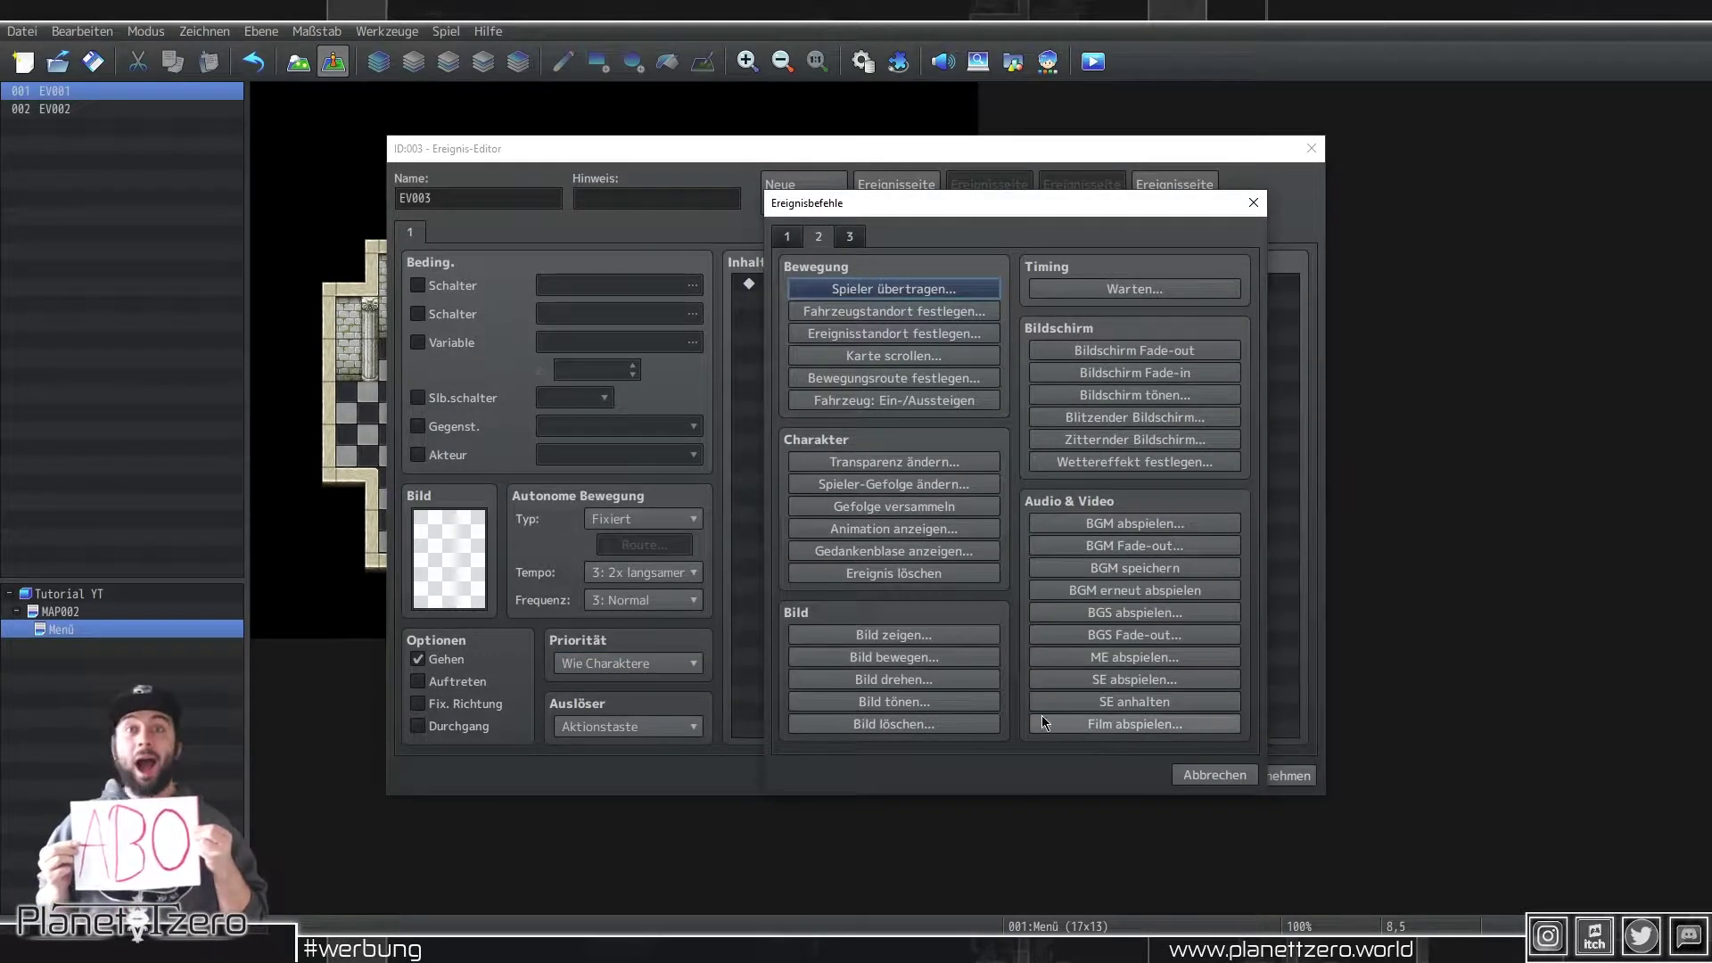
click(787, 239)
click(851, 239)
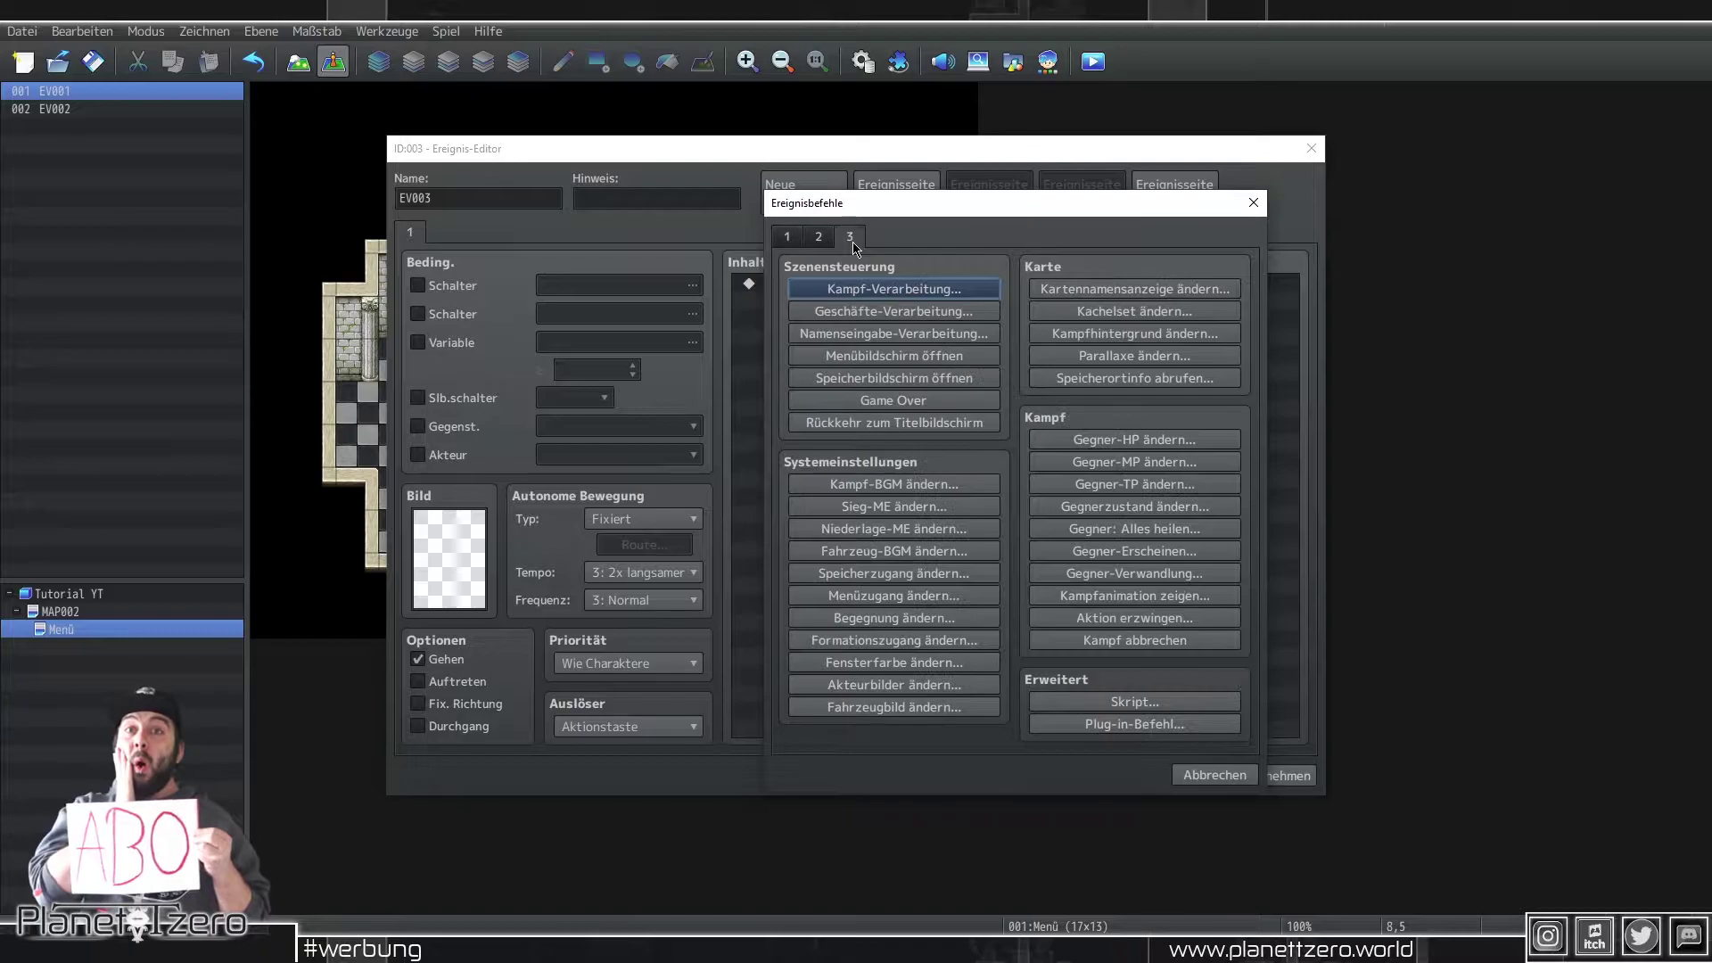
click(1155, 702)
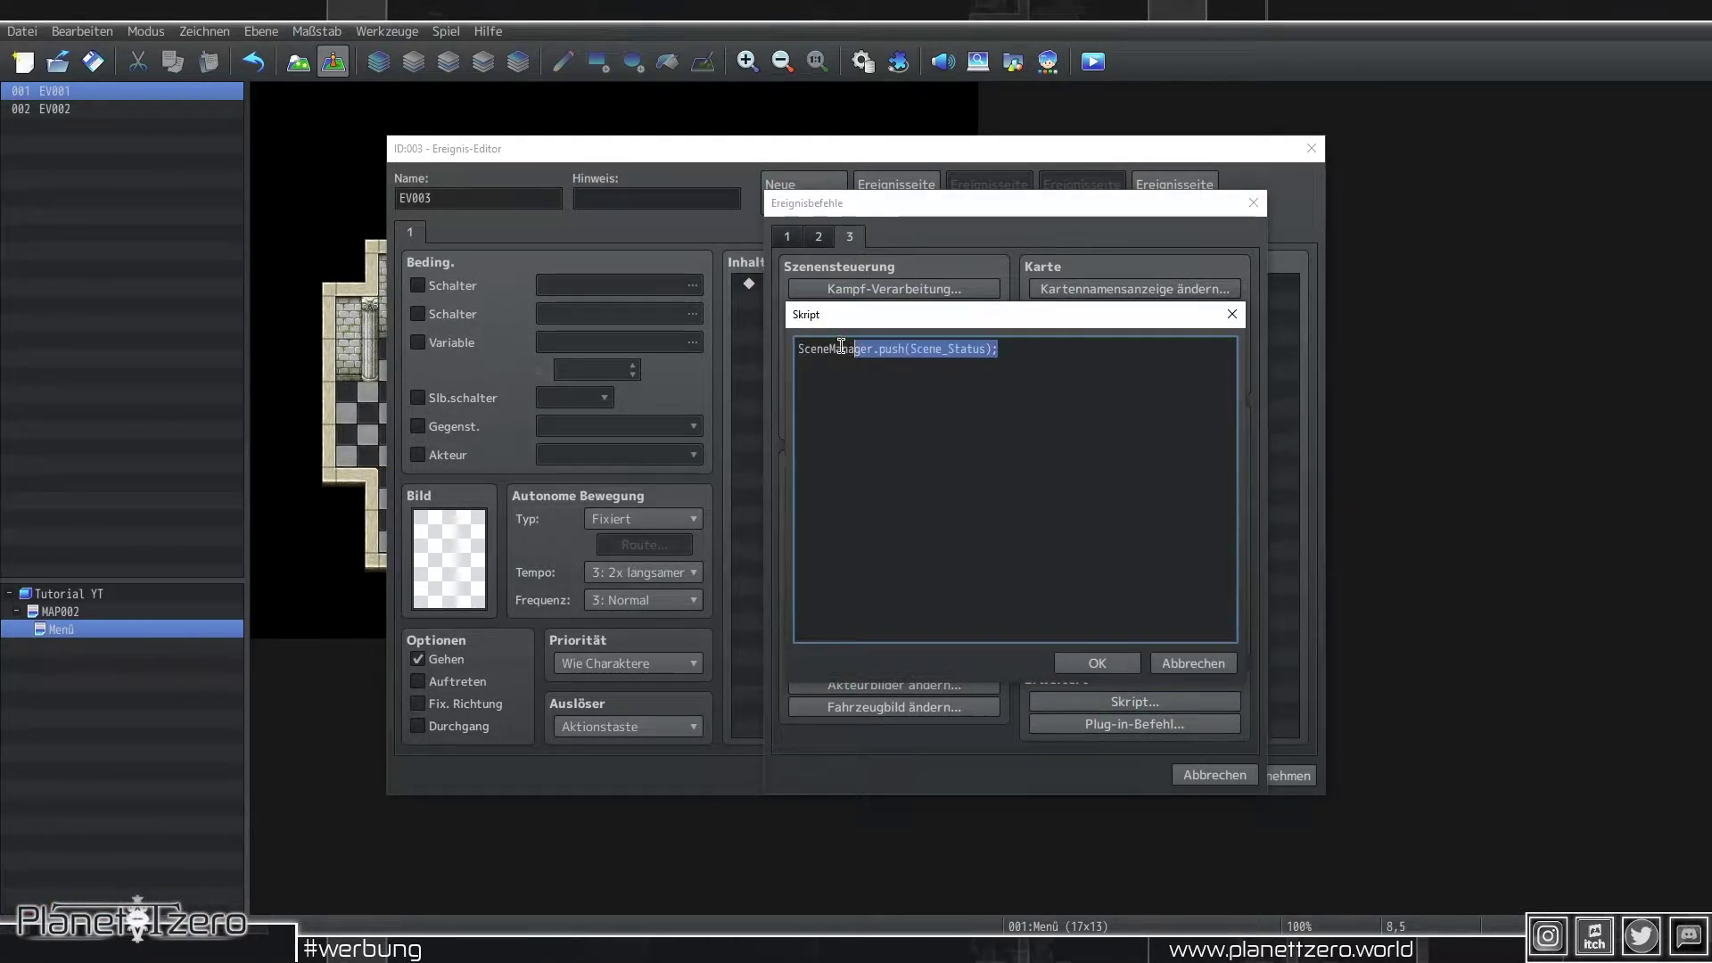
click(1098, 665)
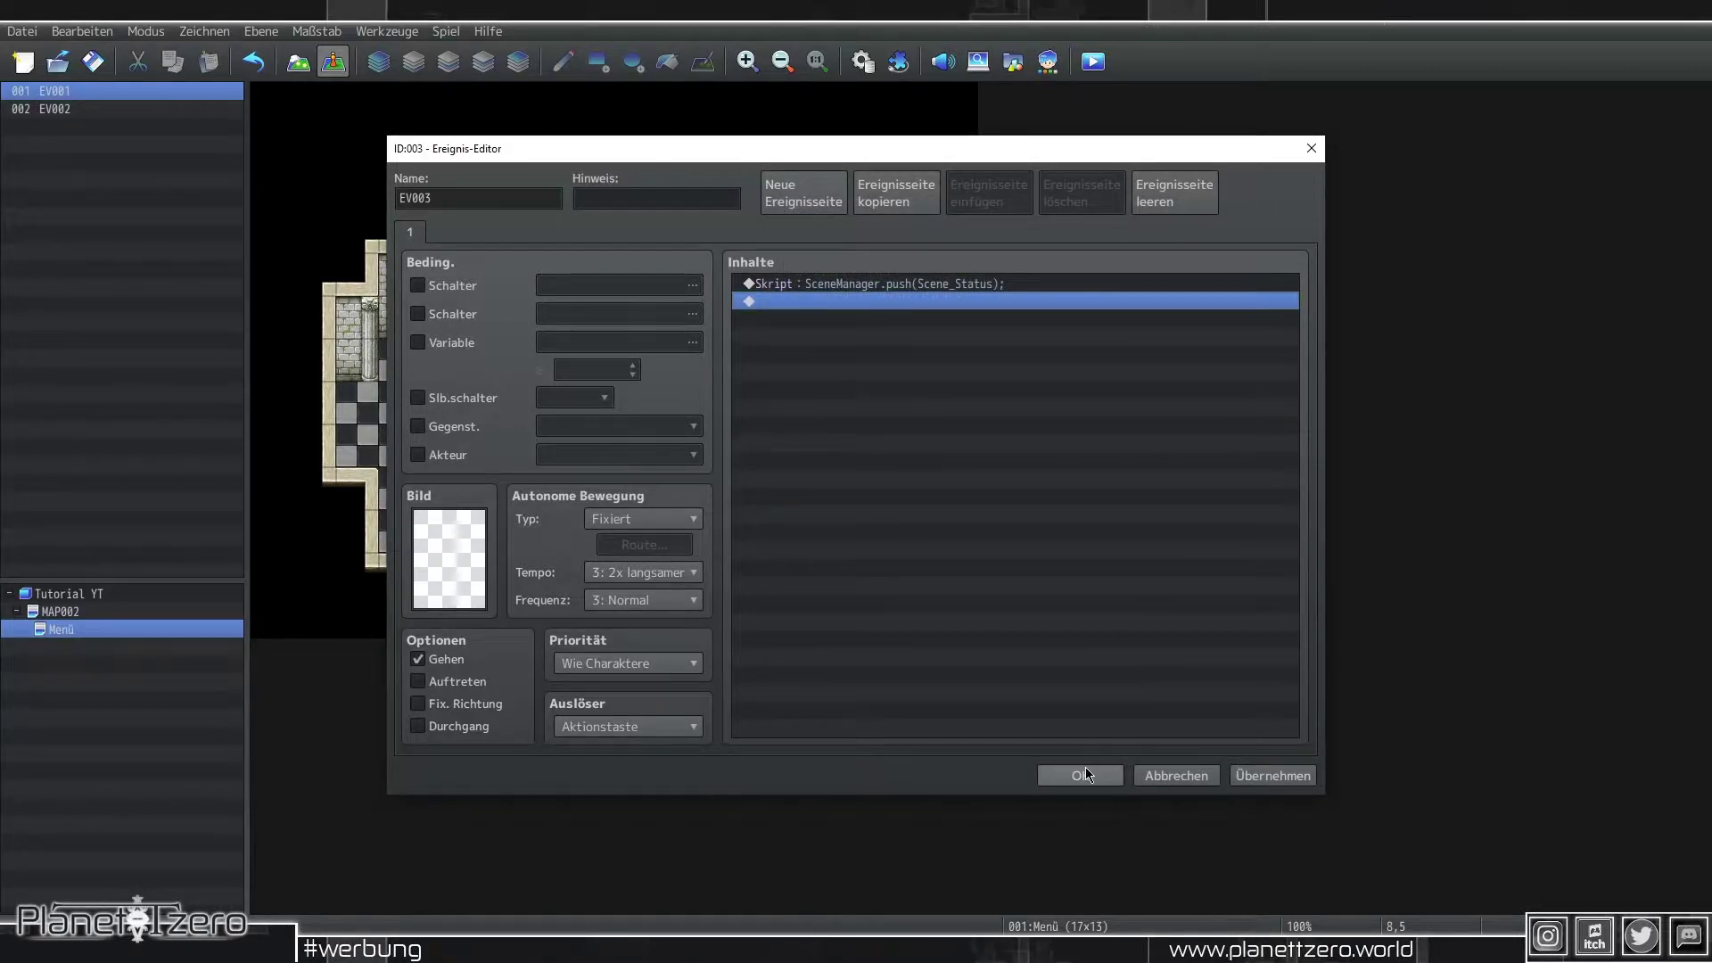
click(1087, 775)
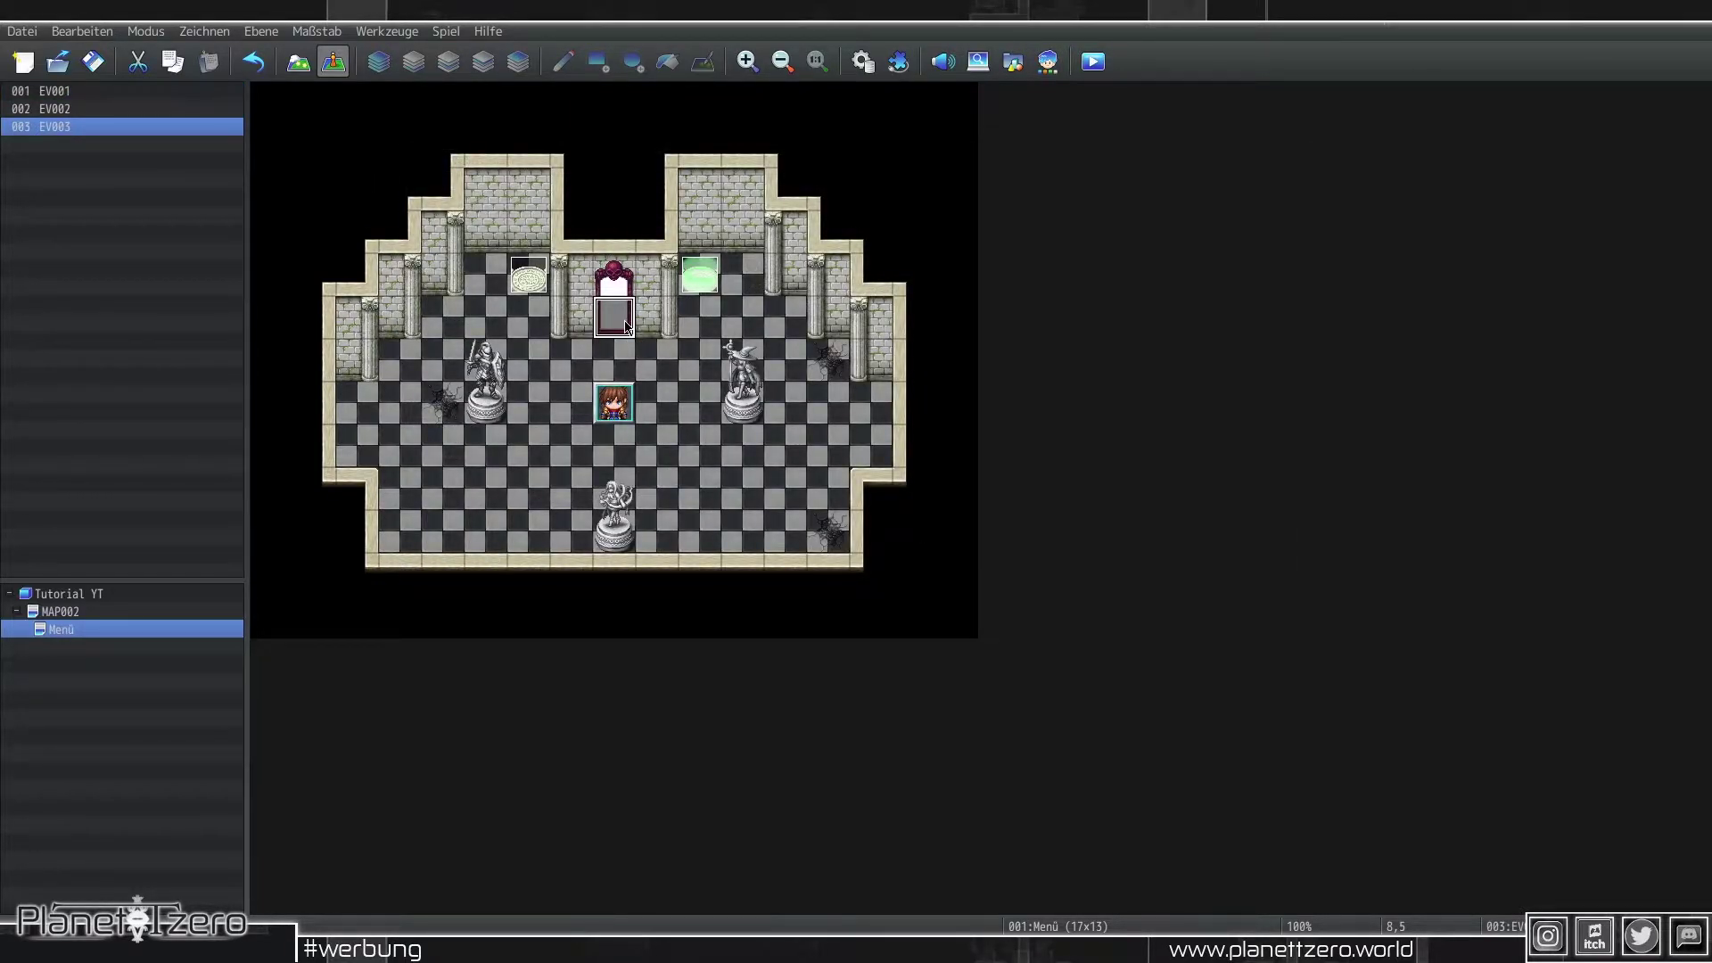
Step: Paste the script event onto the left statue as EV004 running SceneManager.push(Scene_Equip);
click(489, 405)
key(ctrl+v)
double_click(489, 406)
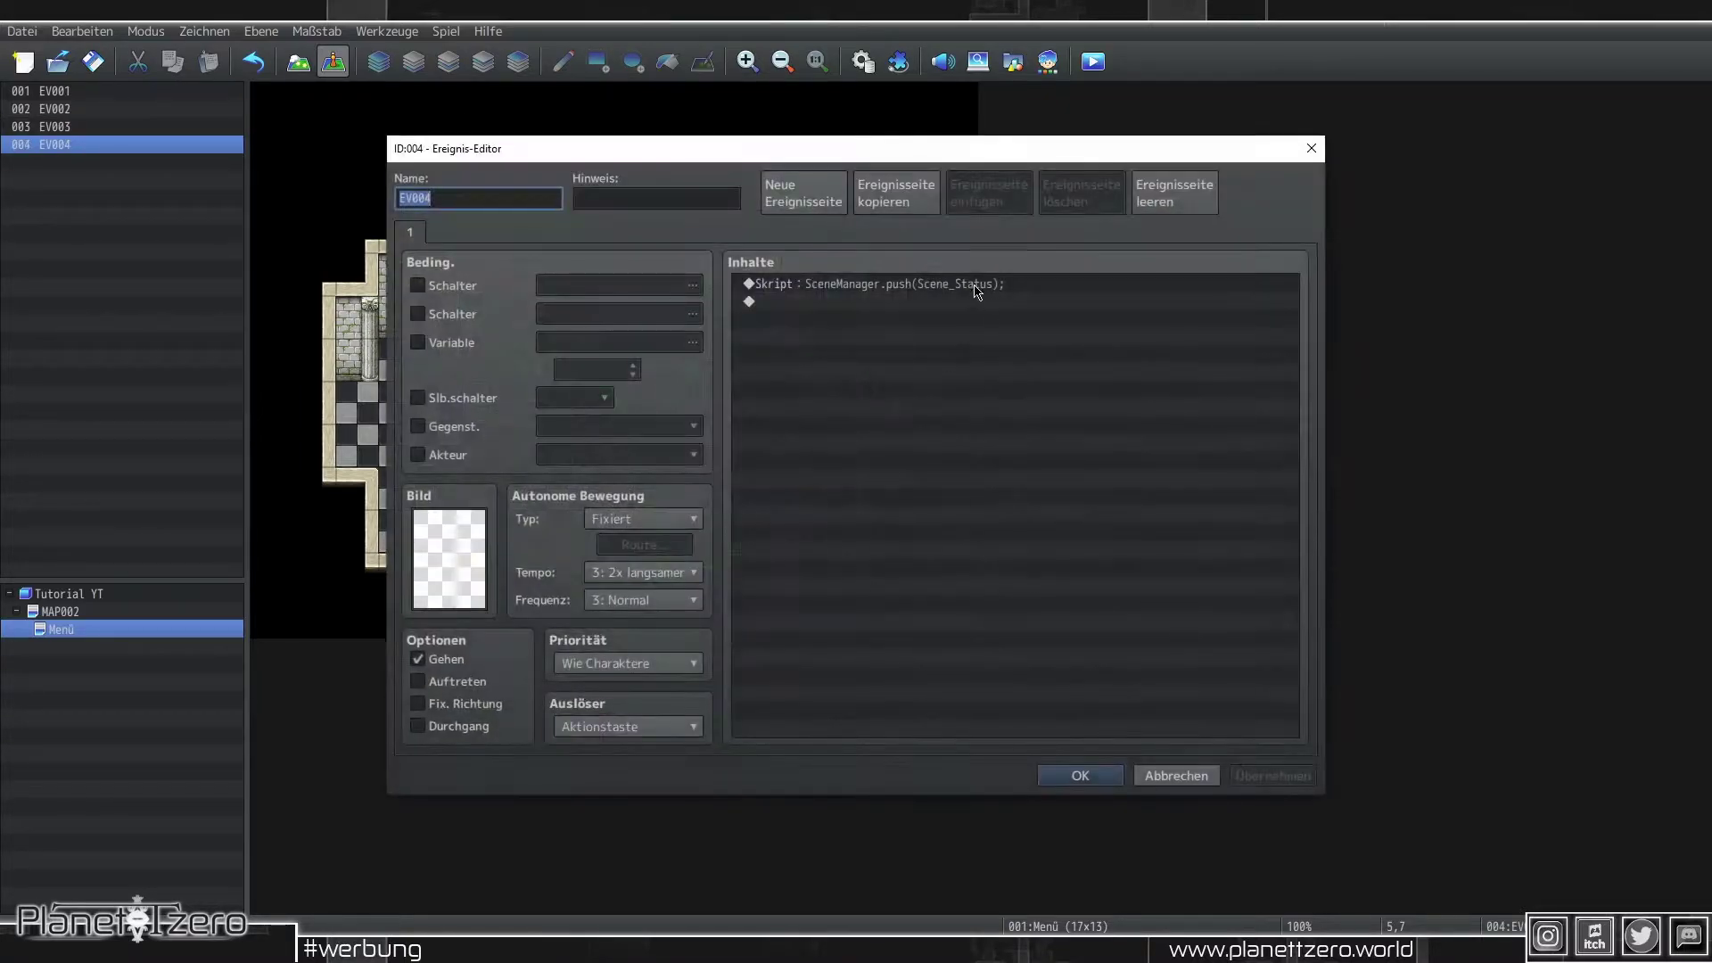
double_click(968, 285)
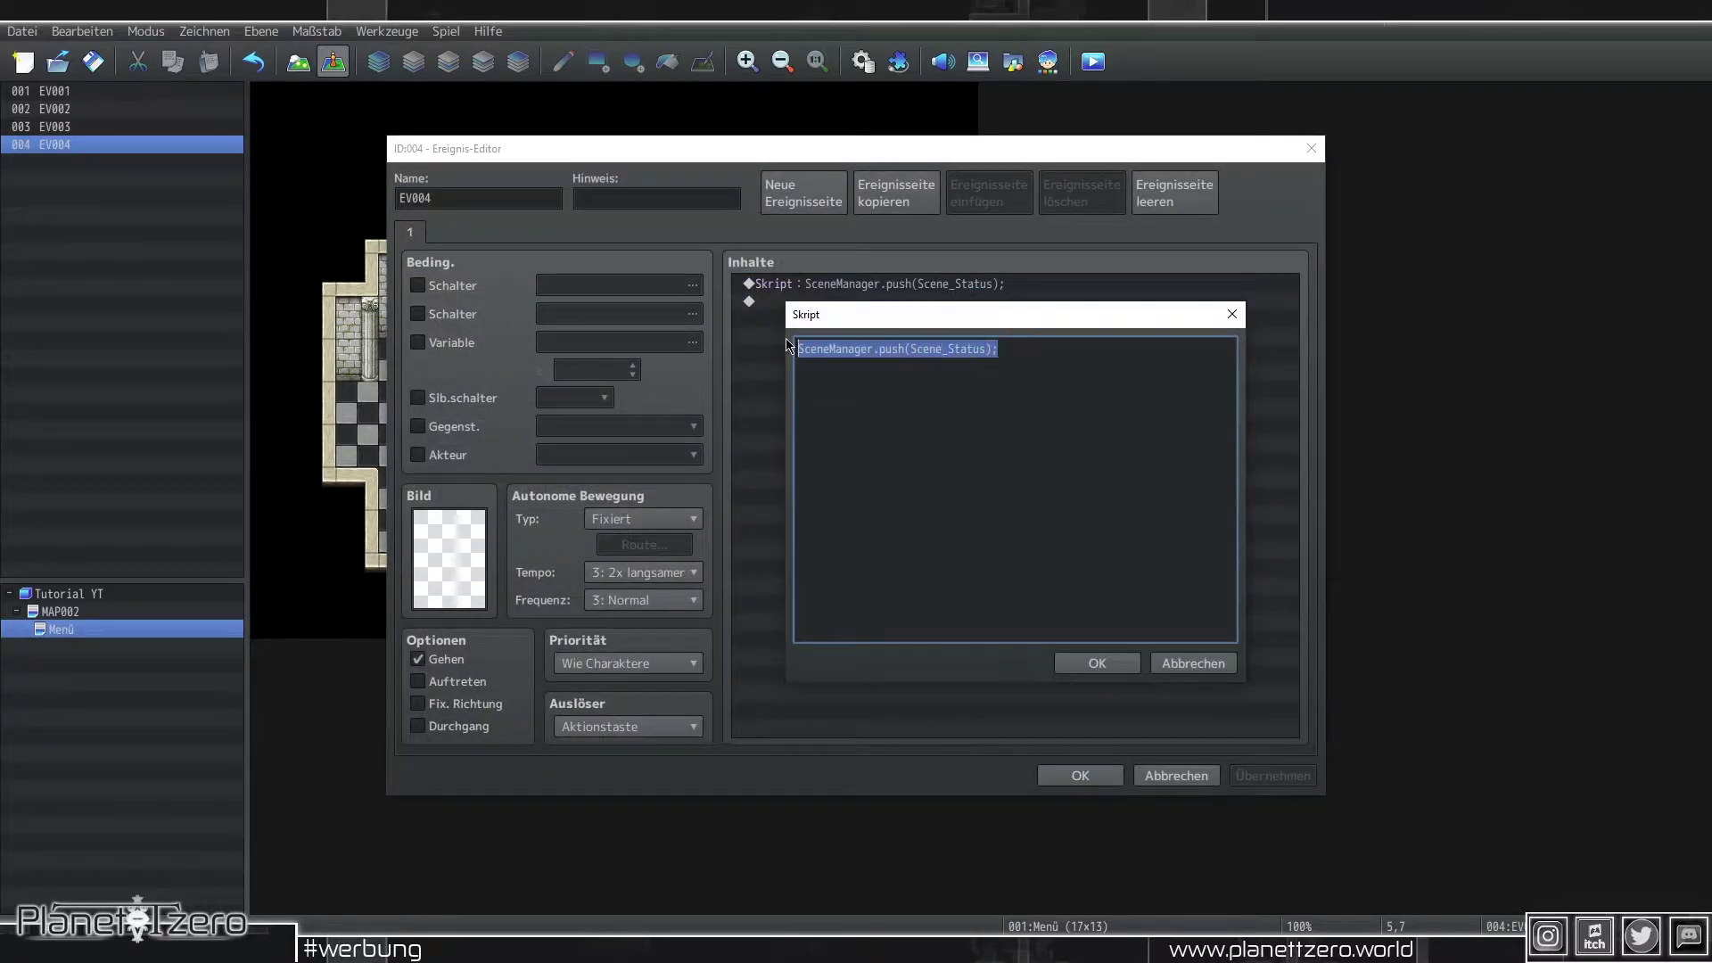
text(SceneManager.push(Scene_Equip);)
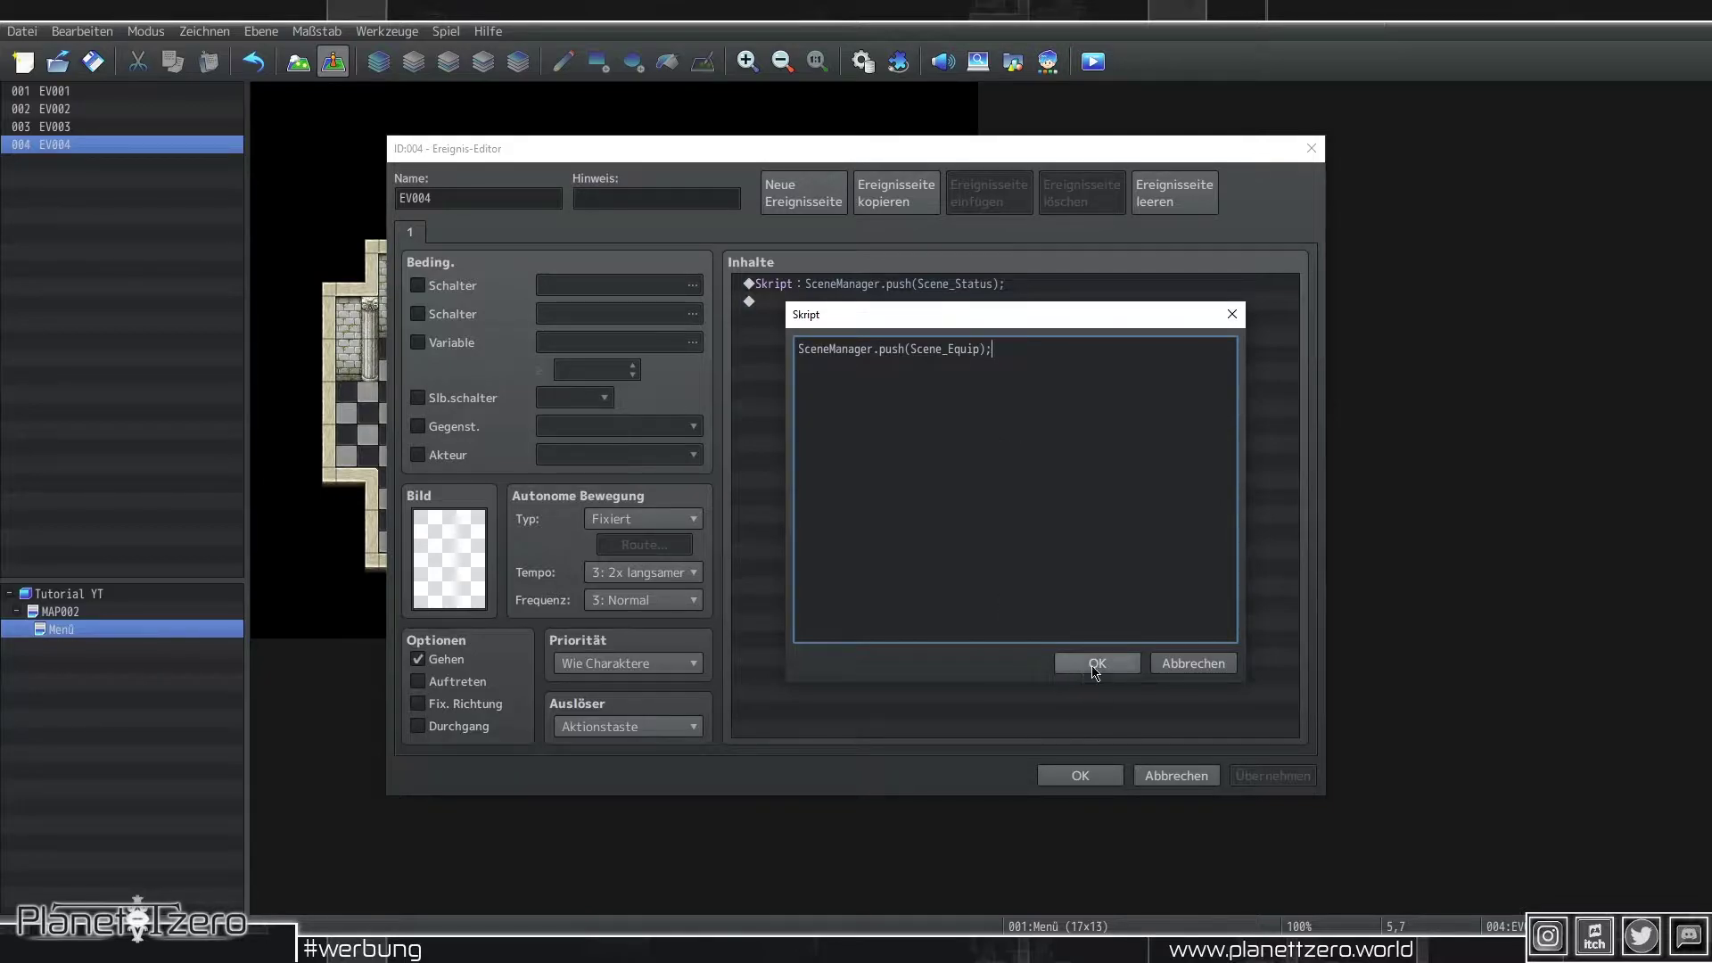
click(1096, 666)
click(1097, 778)
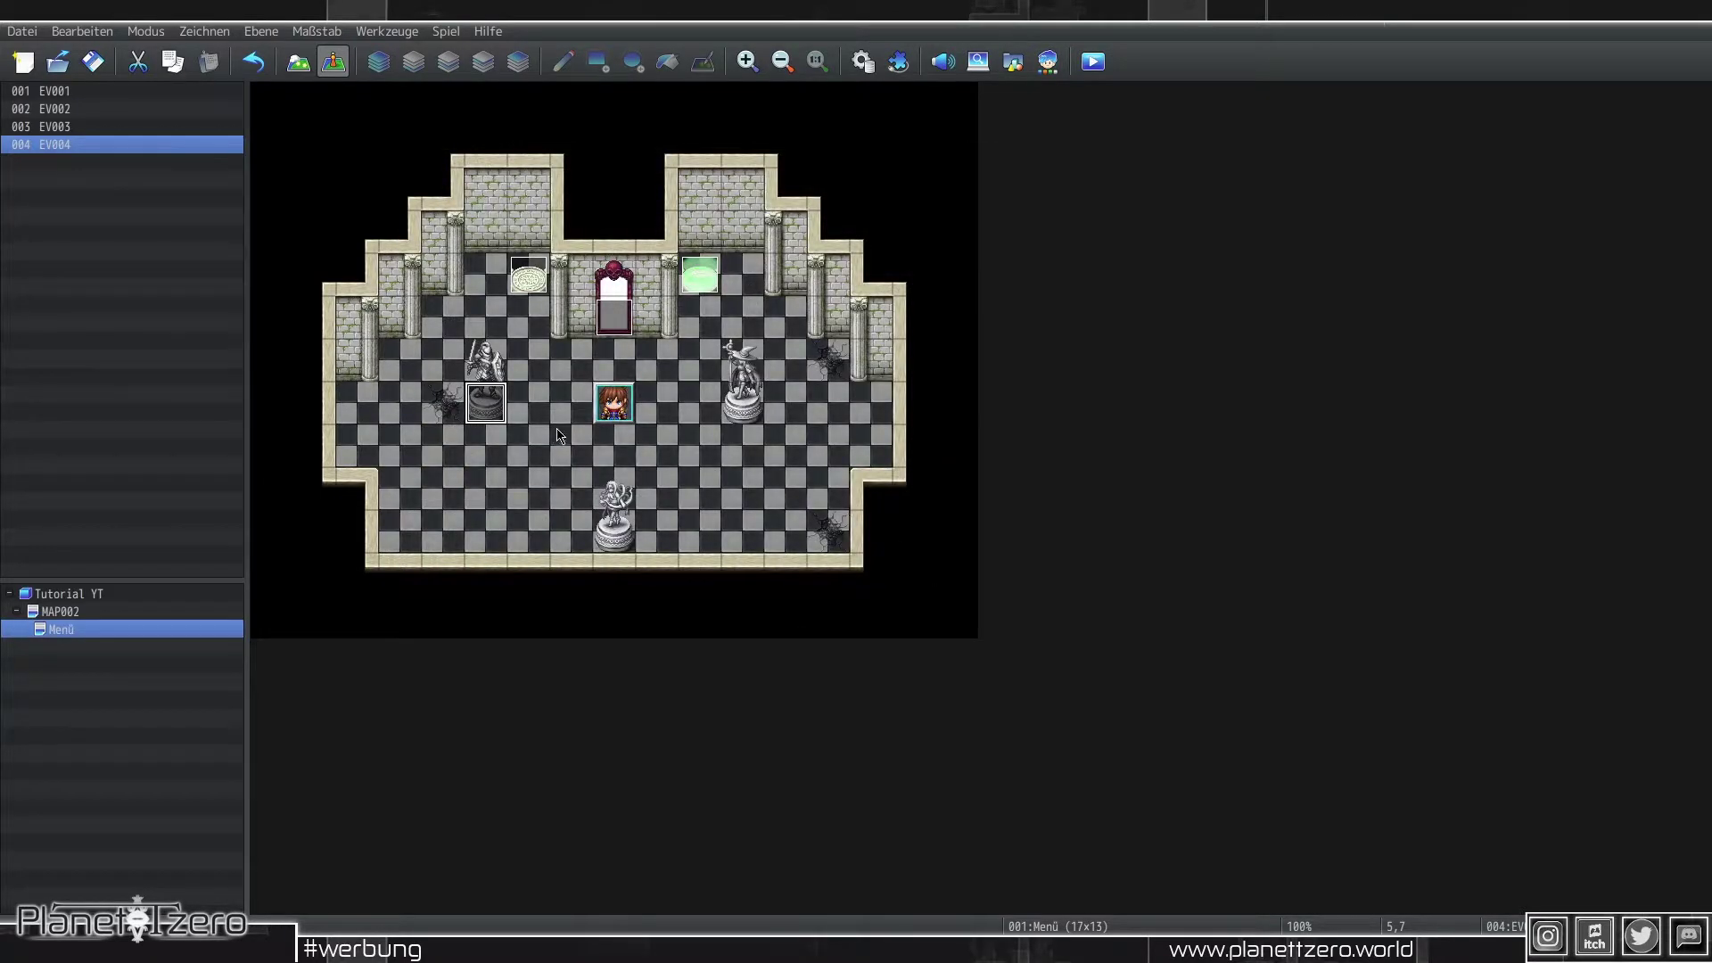
Step: Paste another copy on the right statue as EV005 running Scene_Skill, then recheck its script
key(ctrl+v)
double_click(743, 403)
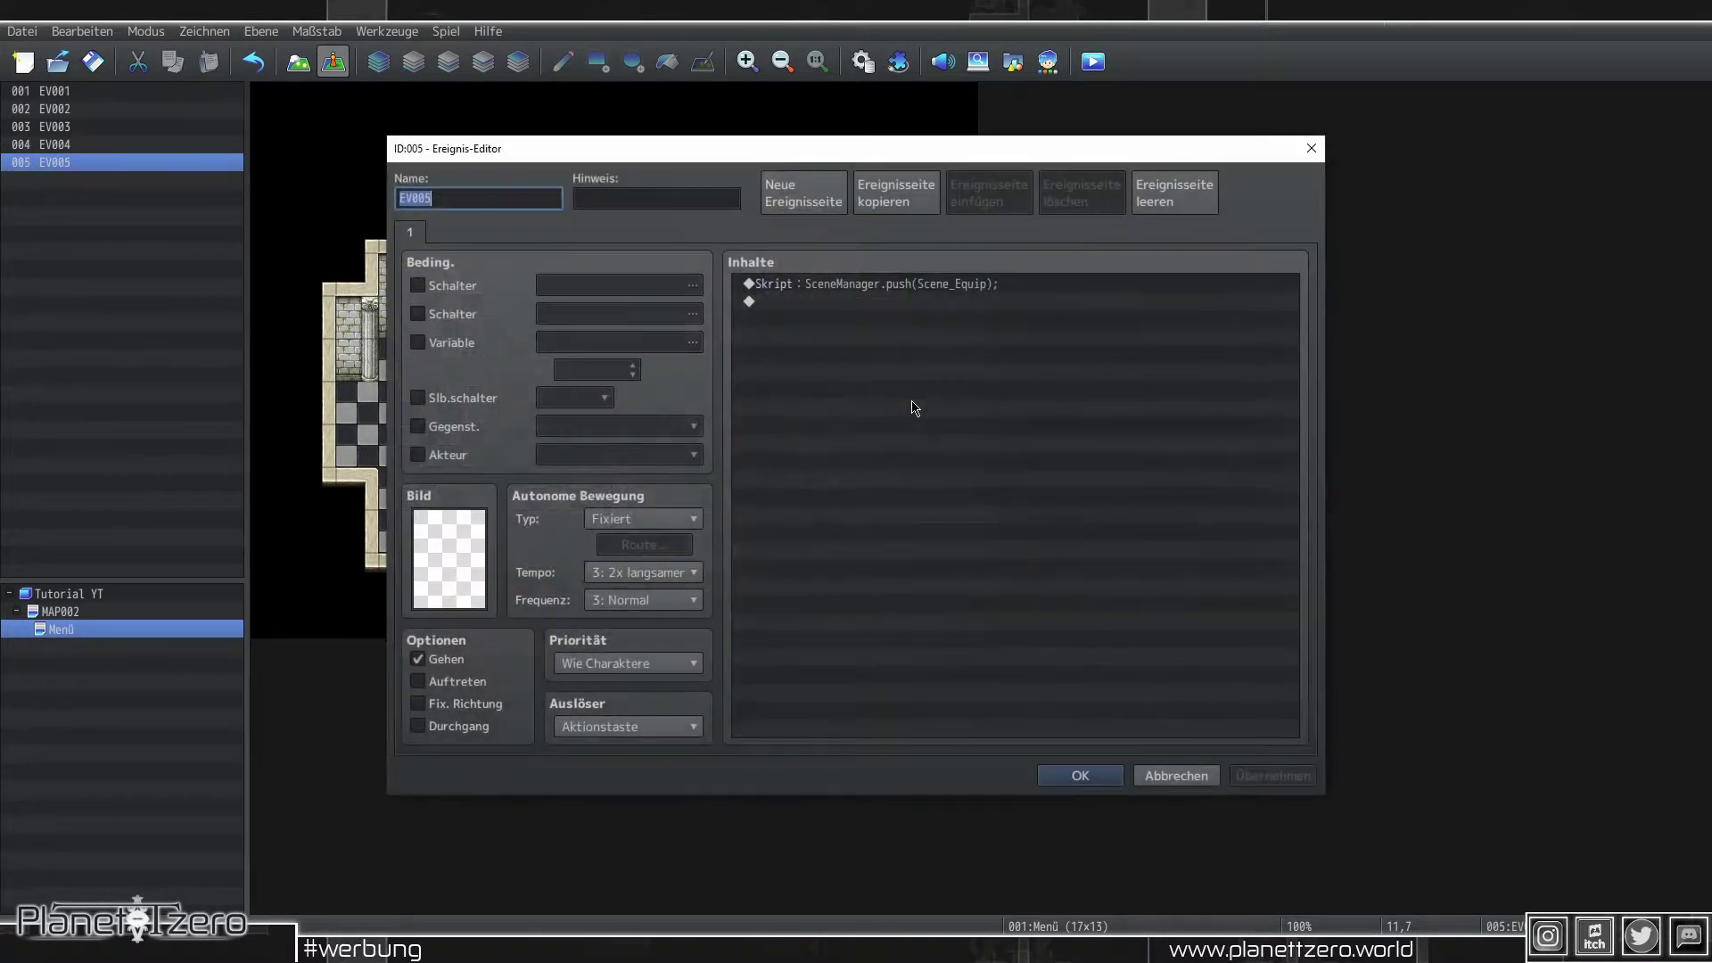
double_click(856, 284)
click(1097, 664)
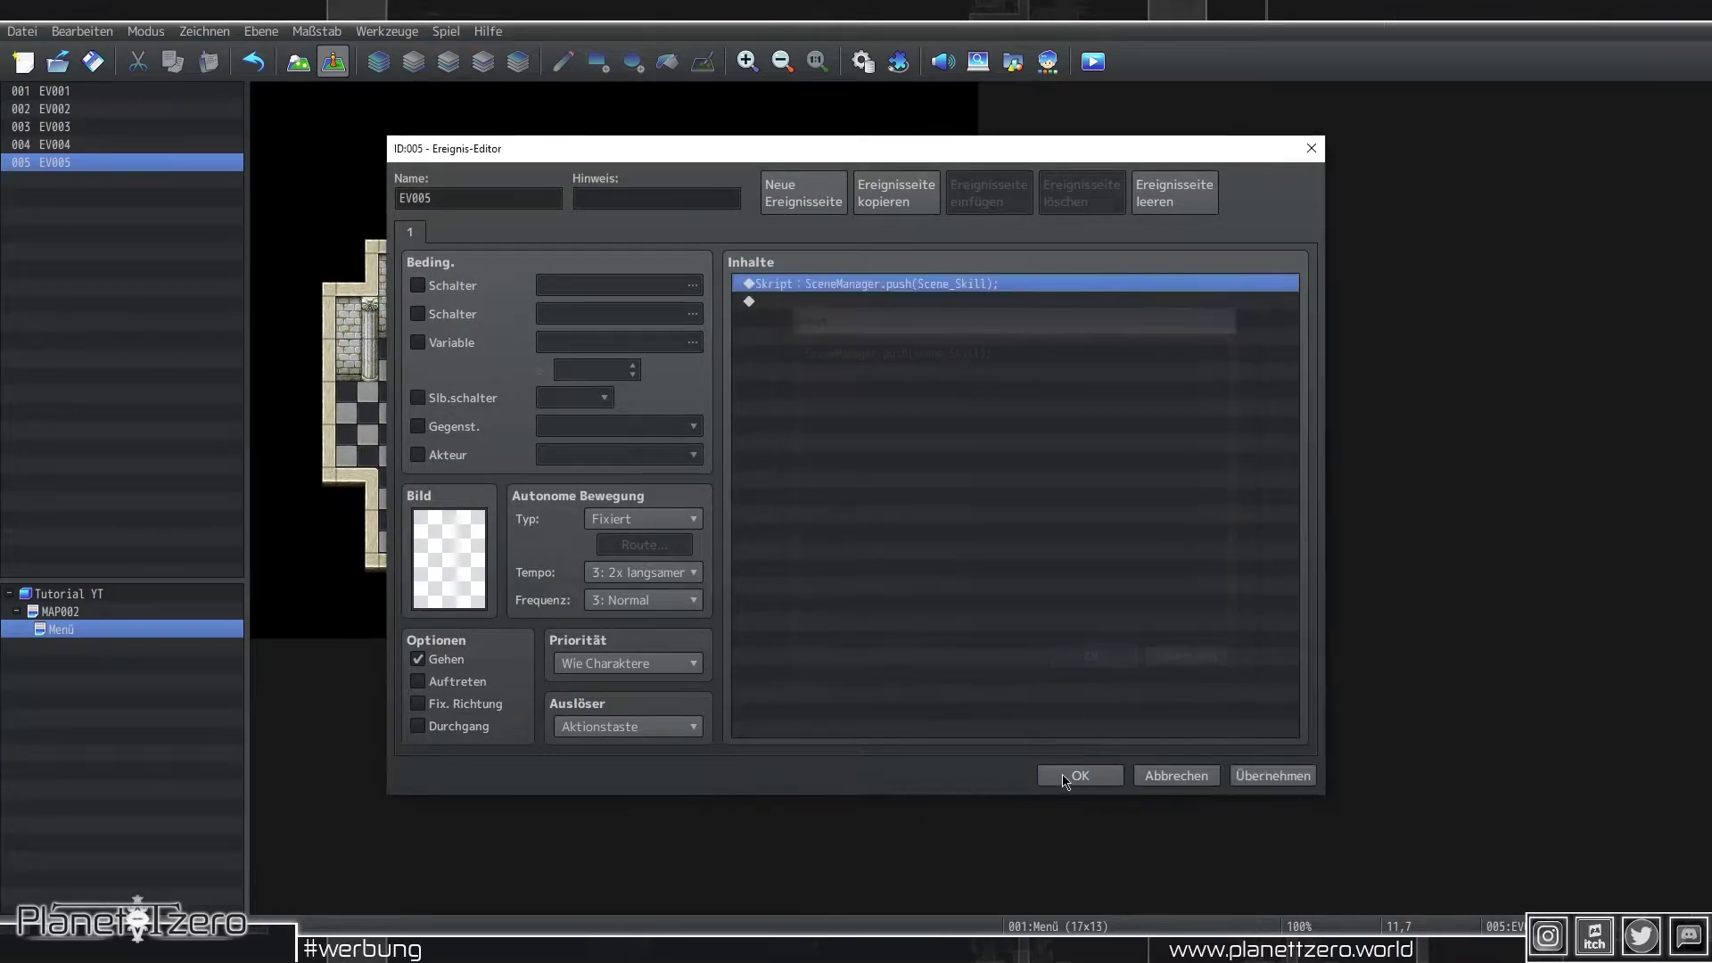
click(1080, 776)
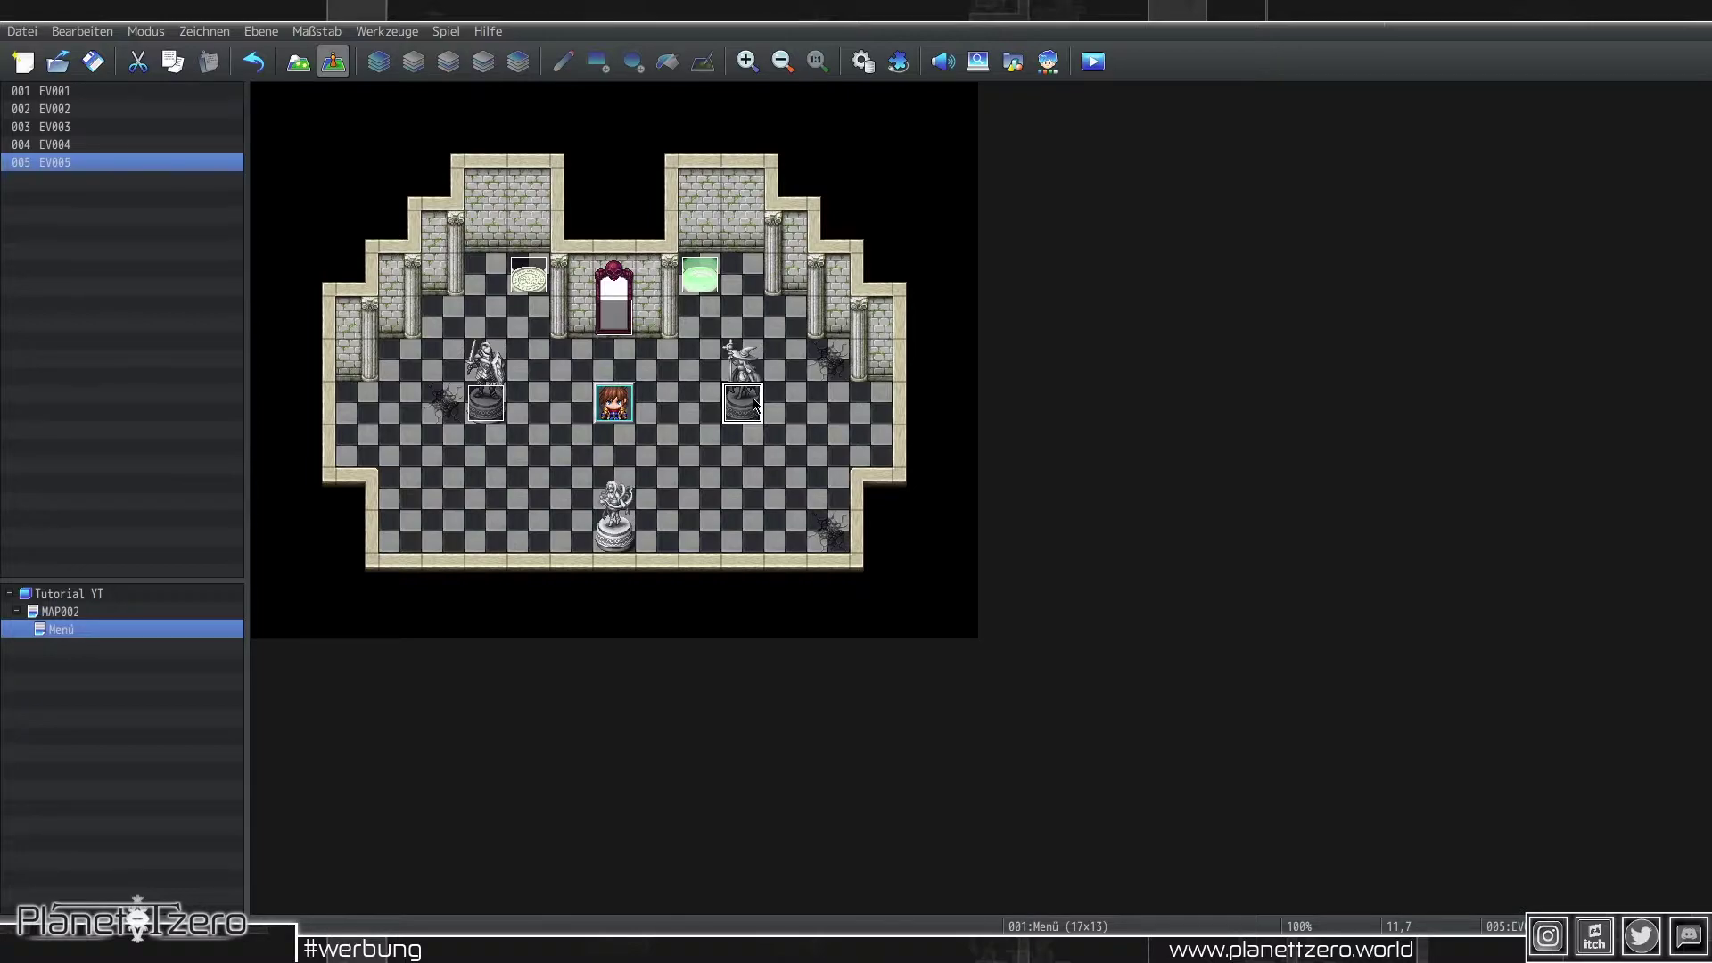
double_click(754, 404)
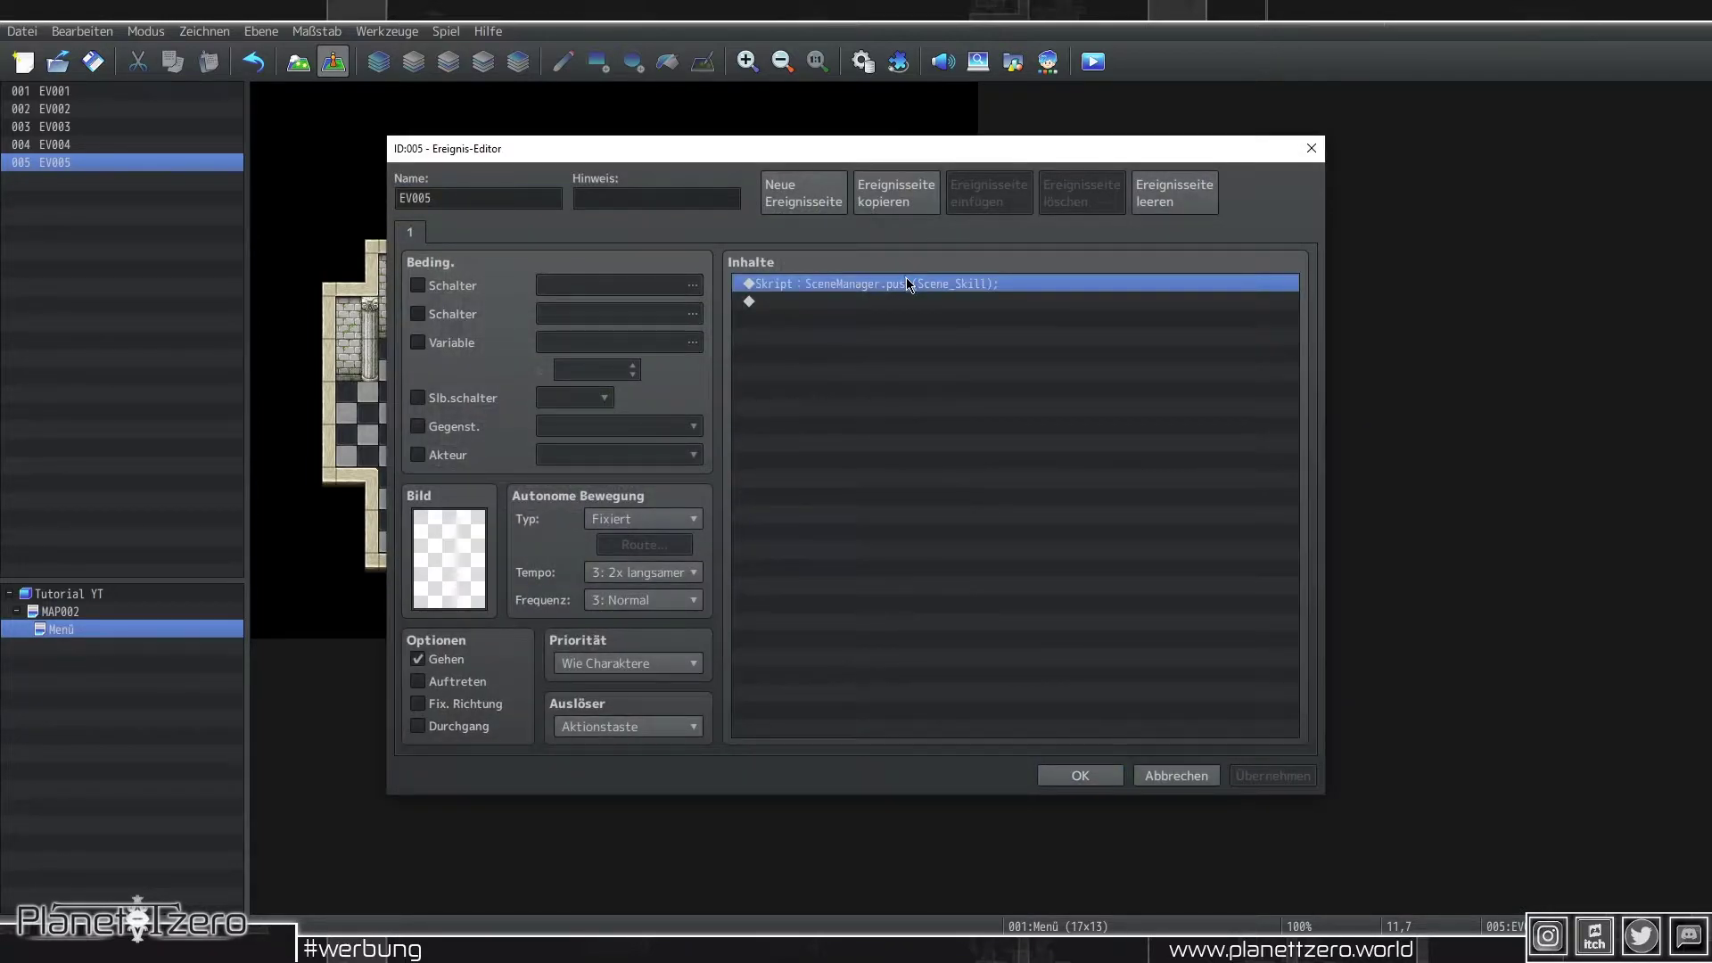
click(1081, 776)
Step: Paste a third copy as EV006 and change its script to SceneManager.push(Scene_Item);
key(ctrl+v)
double_click(661, 506)
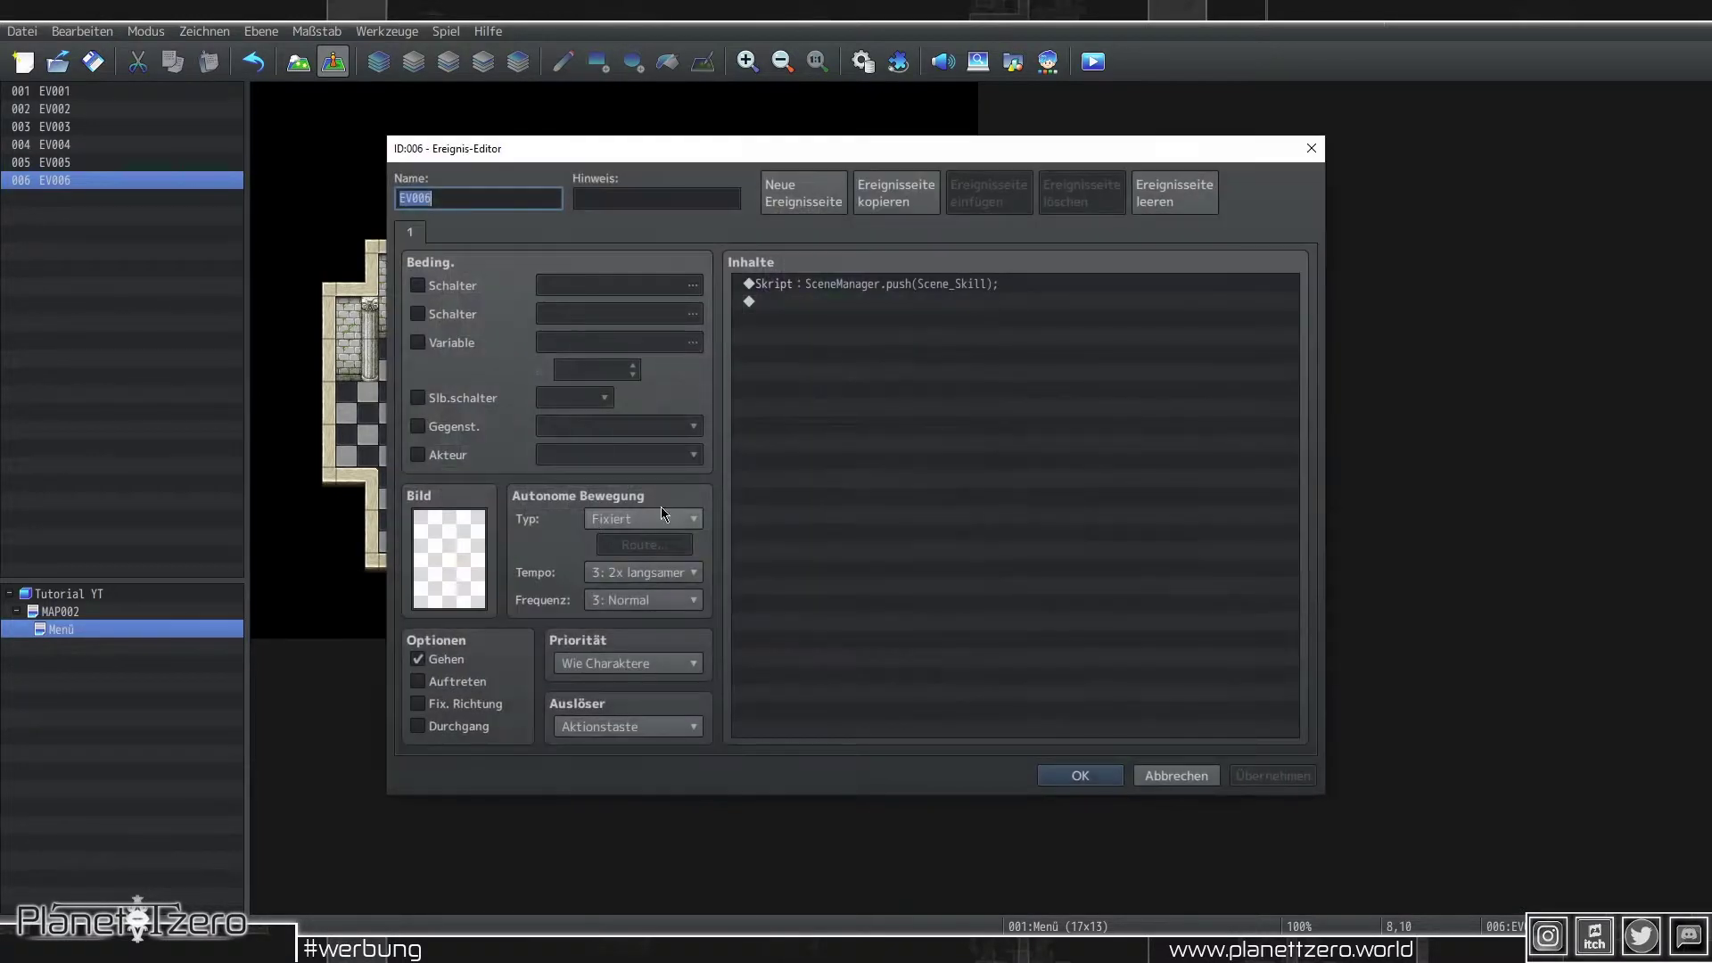
double_click(867, 288)
drag(990, 348, 914, 349)
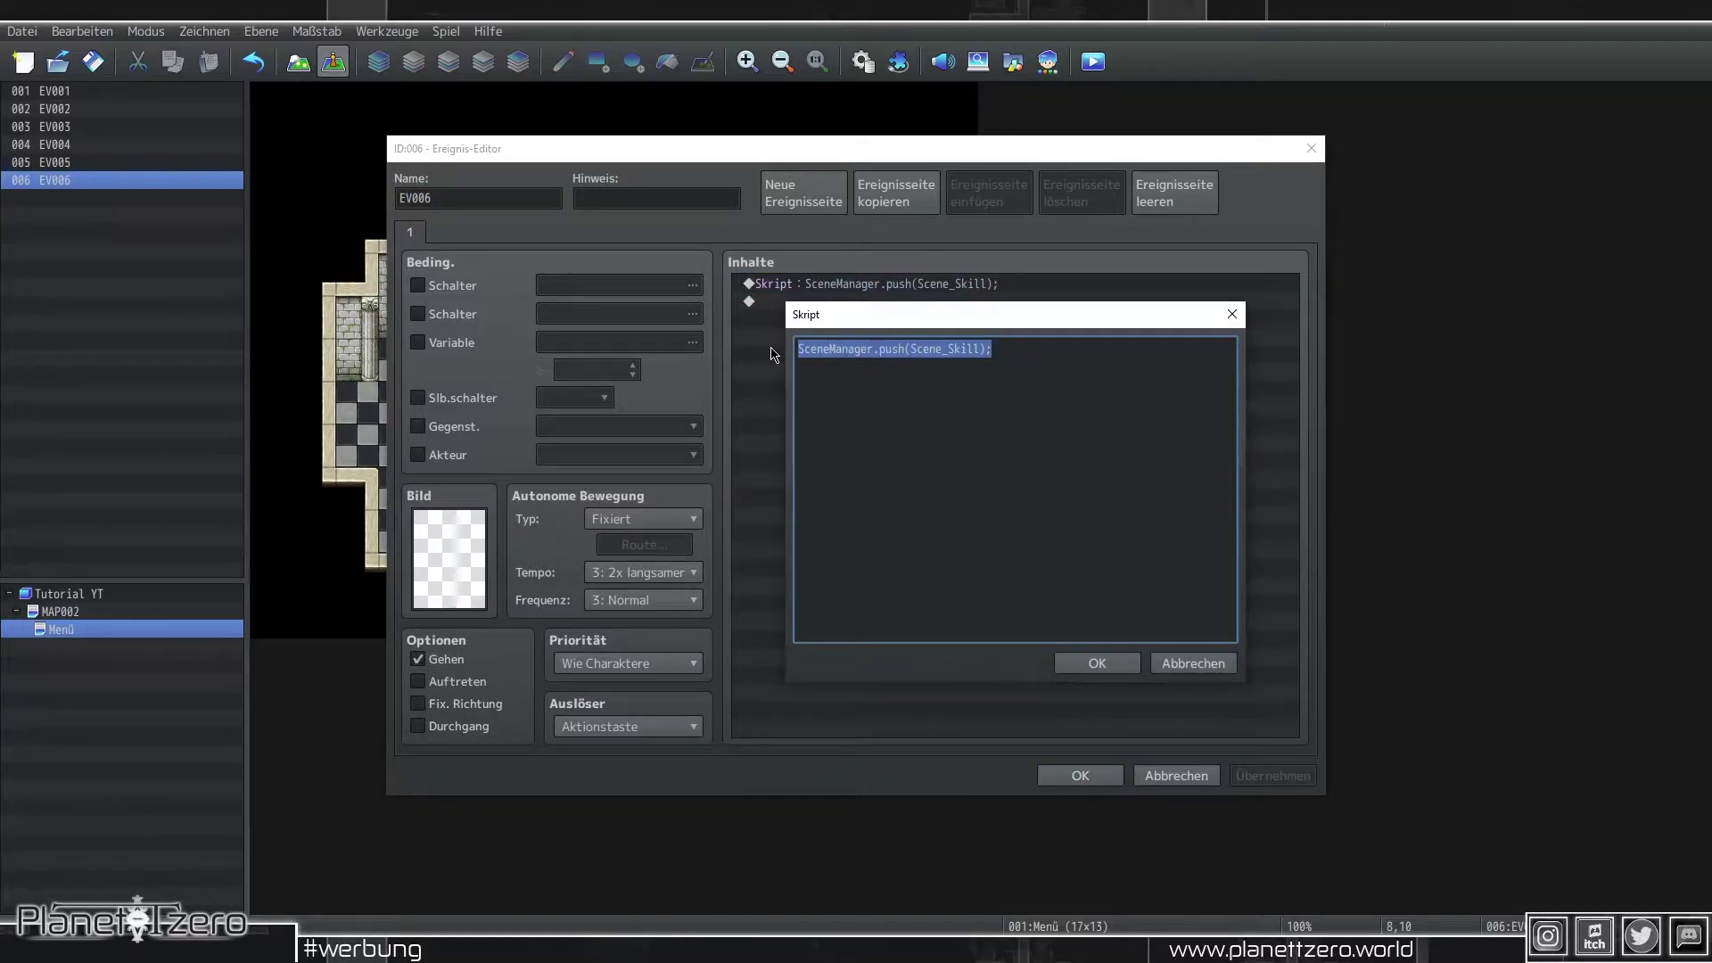
text(SceneManager.push(Scene_Item);)
click(1096, 660)
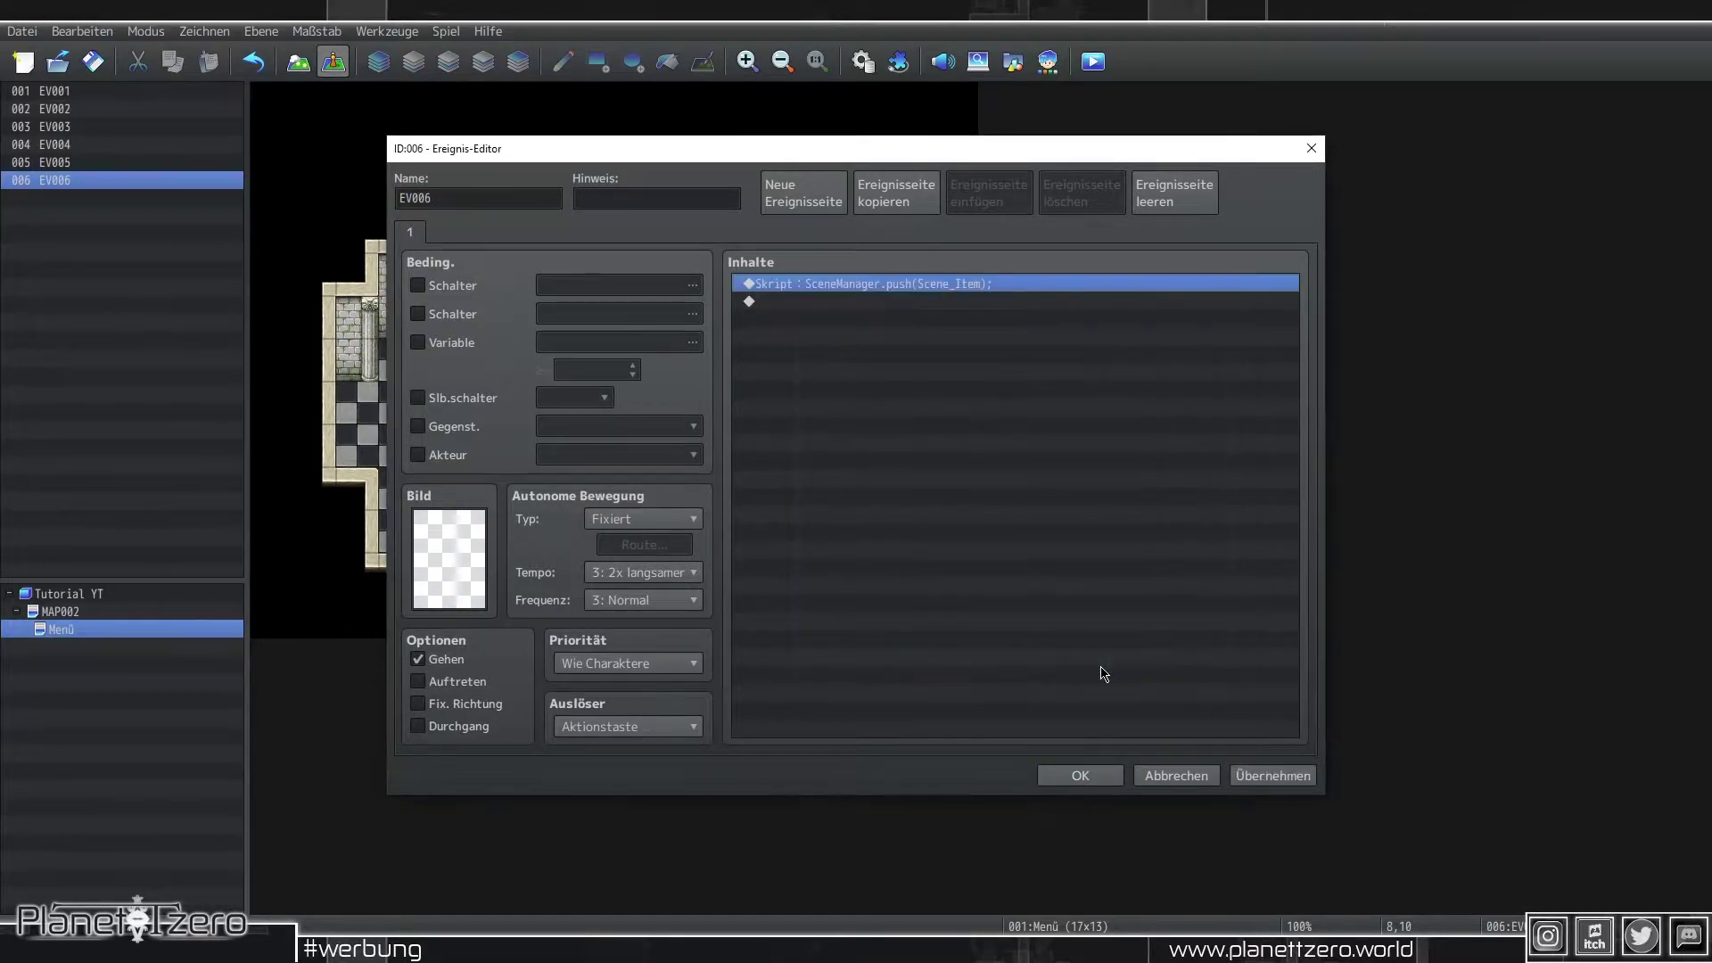
click(1061, 787)
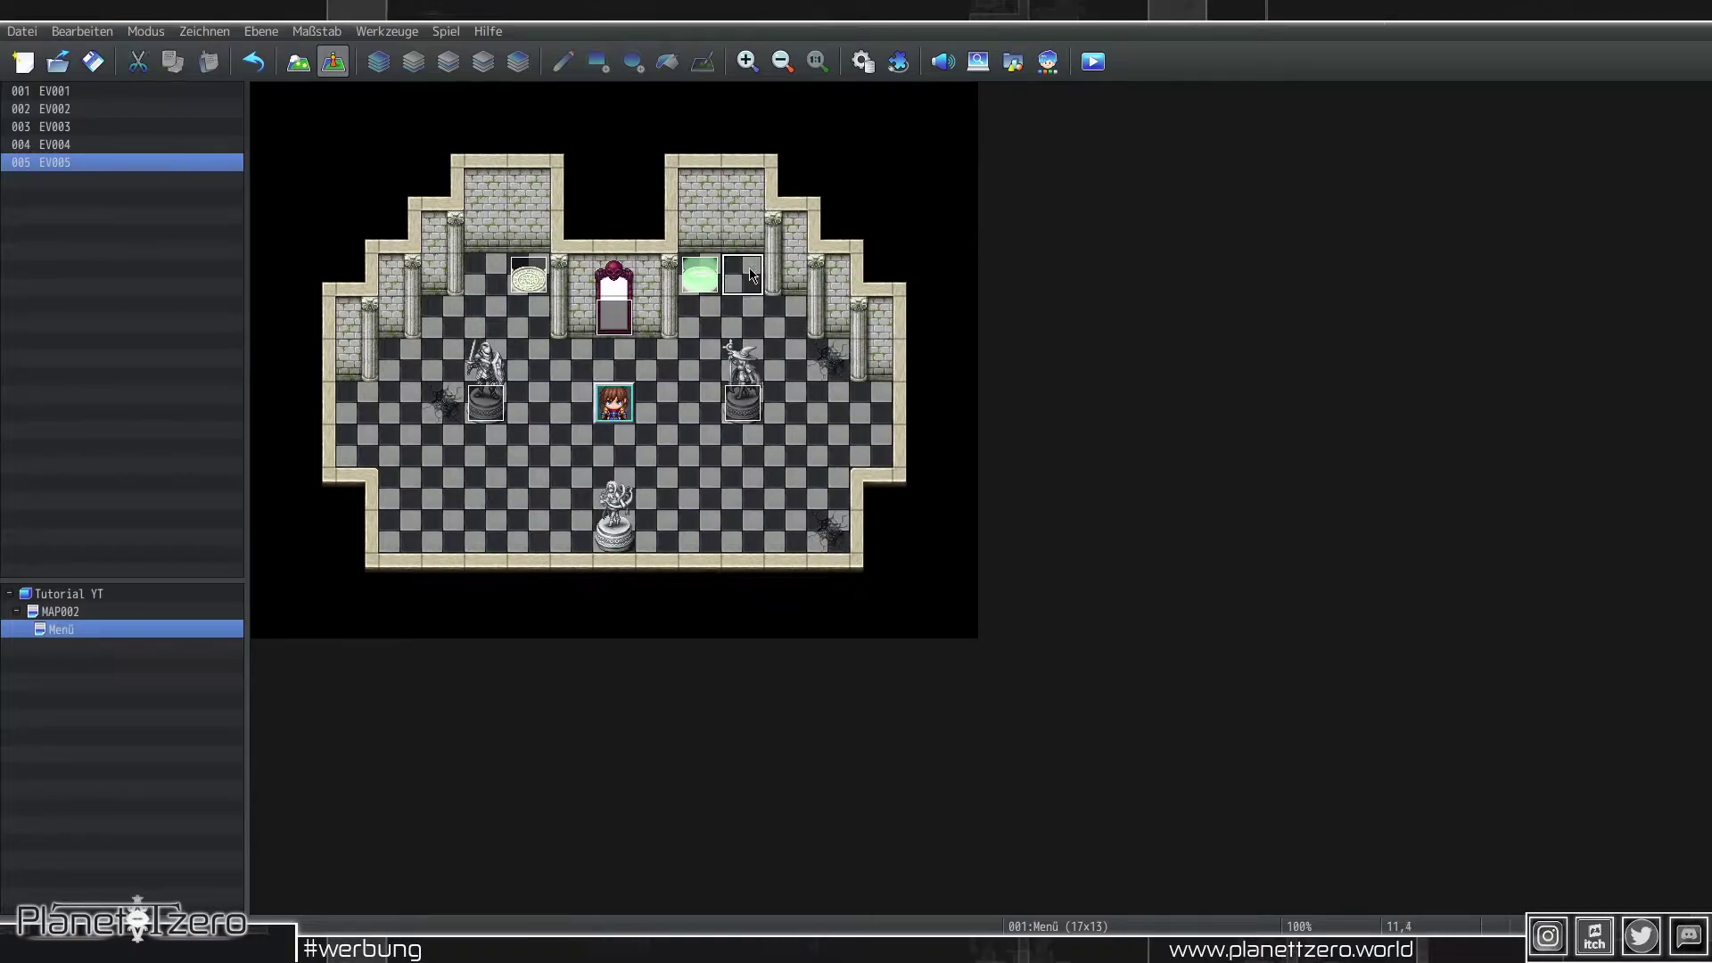
Step: Give green event EV002 a 'Speichern?' message with Ja/Nein choices, opening the save screen on Ja
double_click(715, 270)
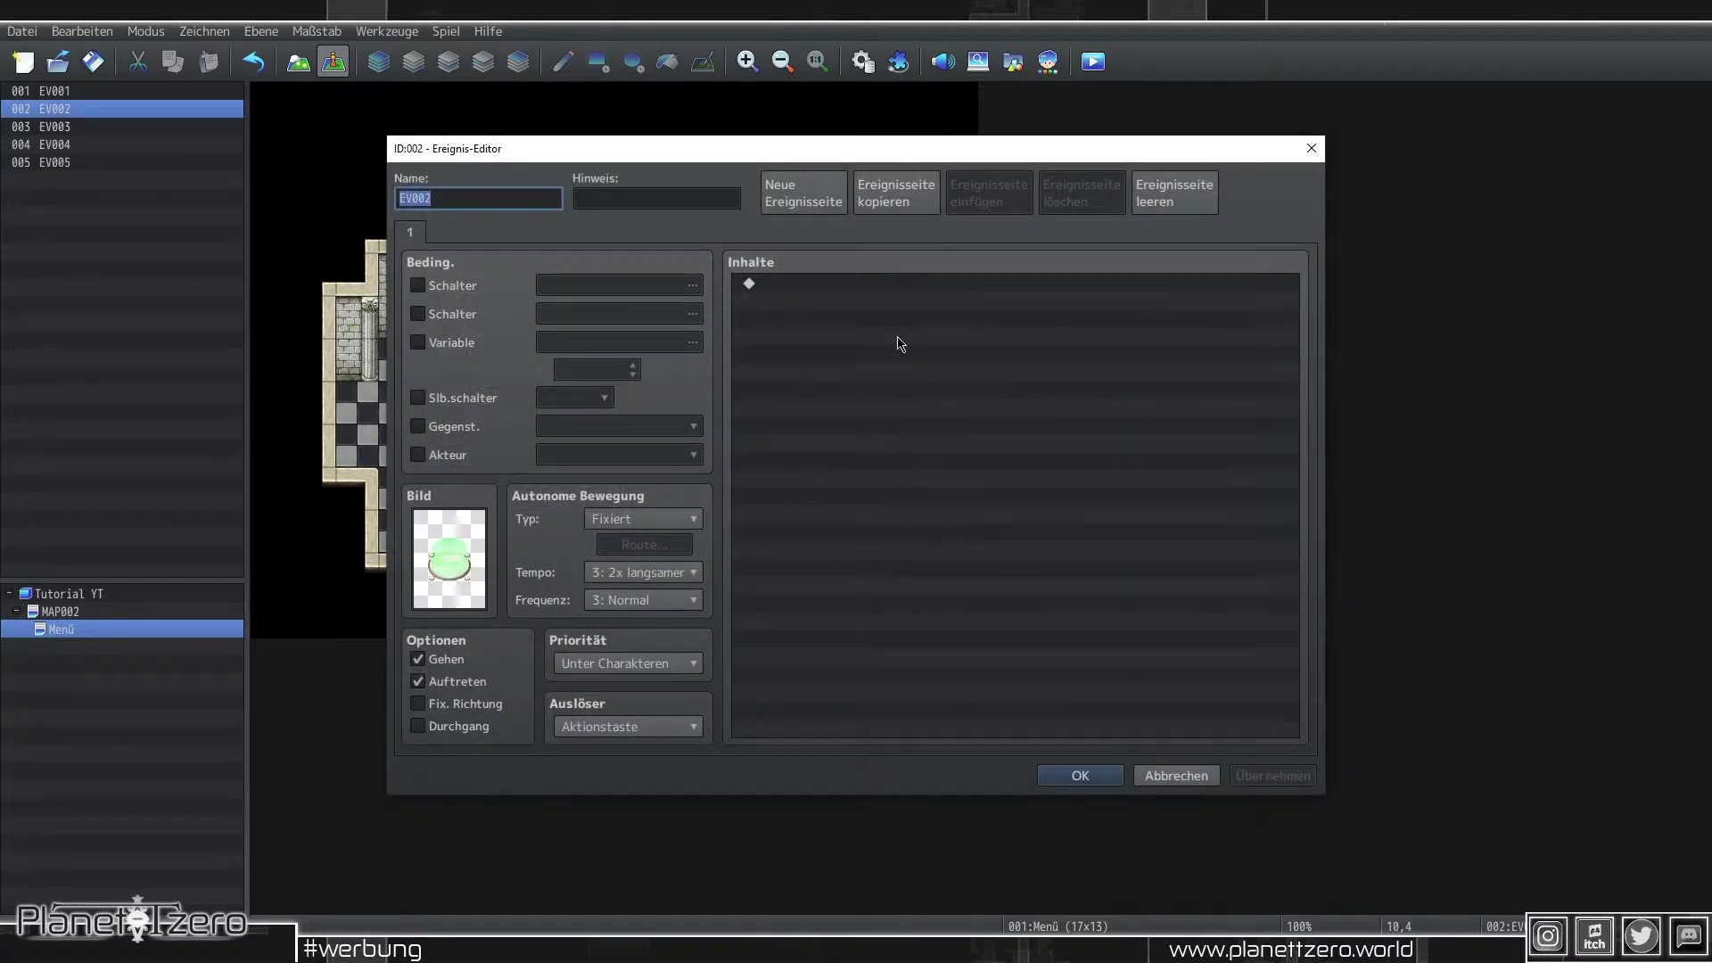
double_click(895, 344)
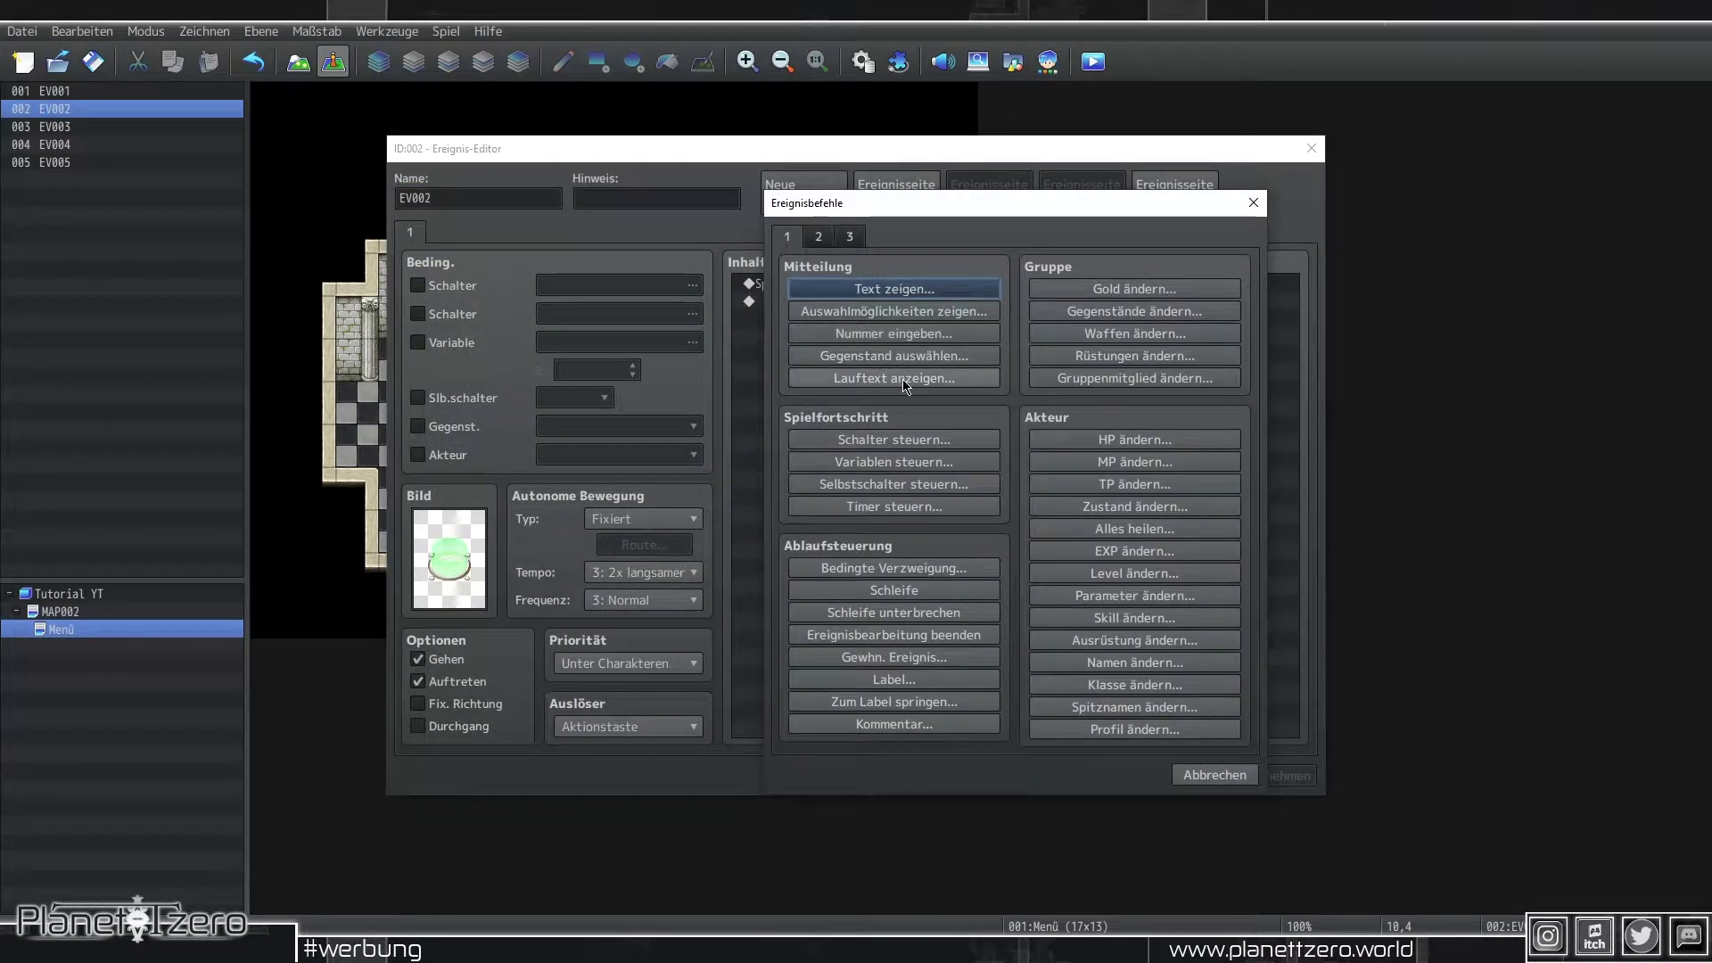
click(887, 291)
text(Speic)
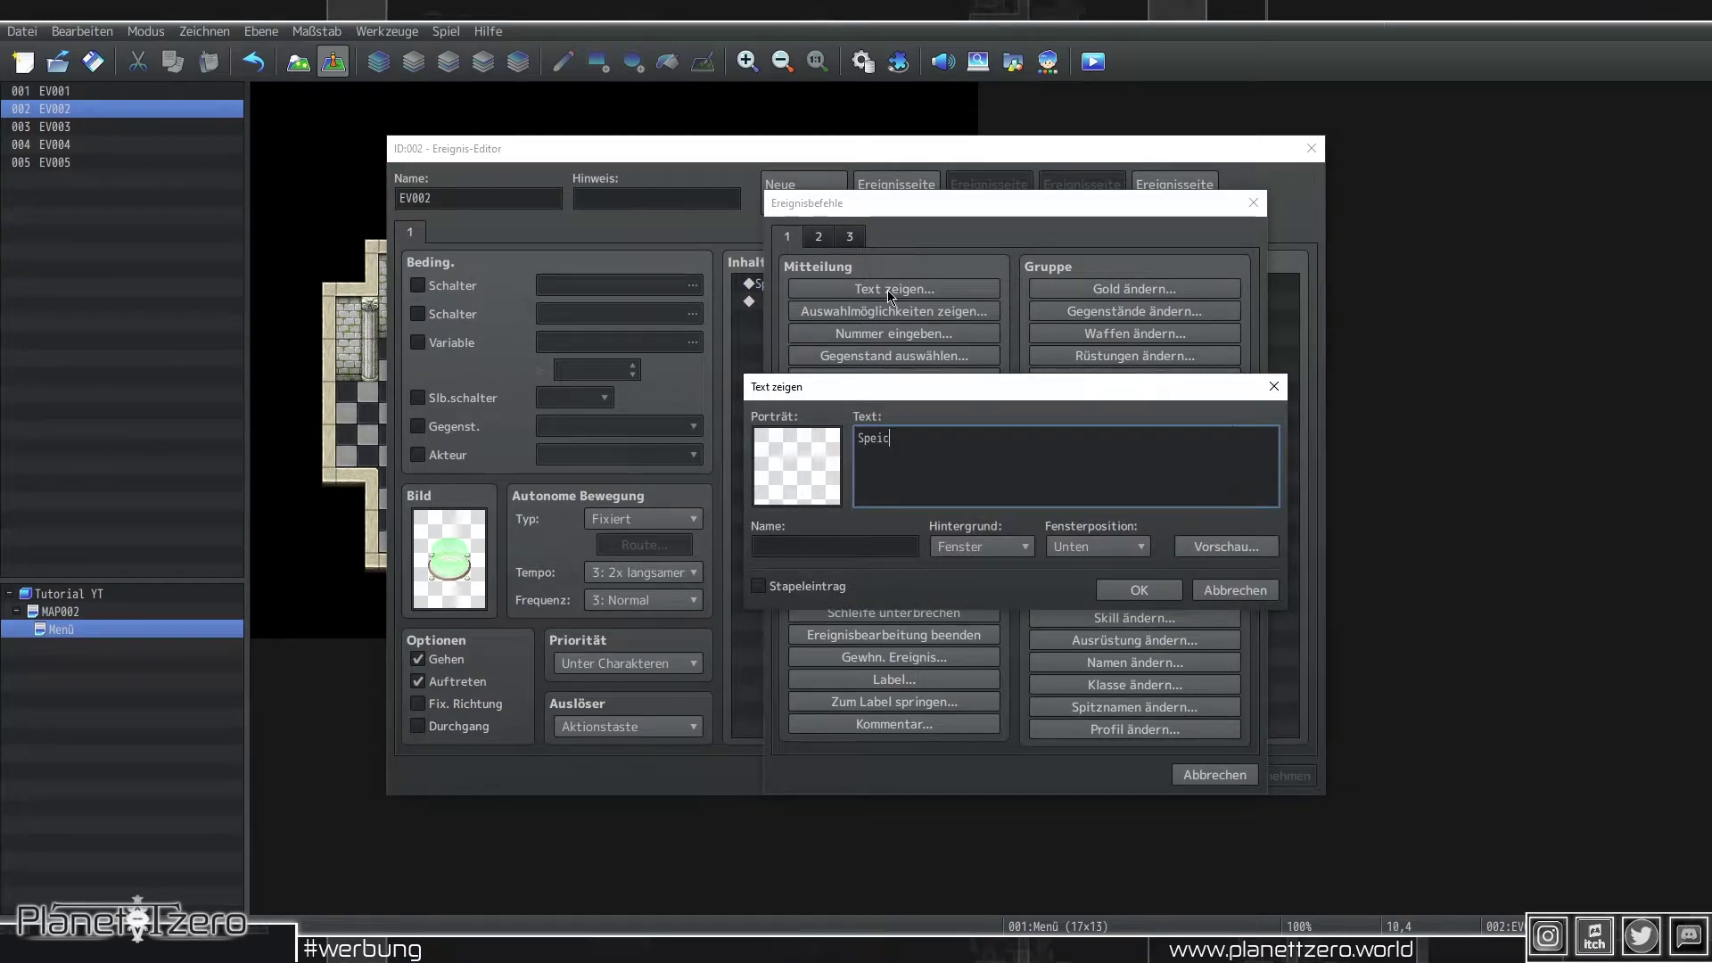
text(hern?)
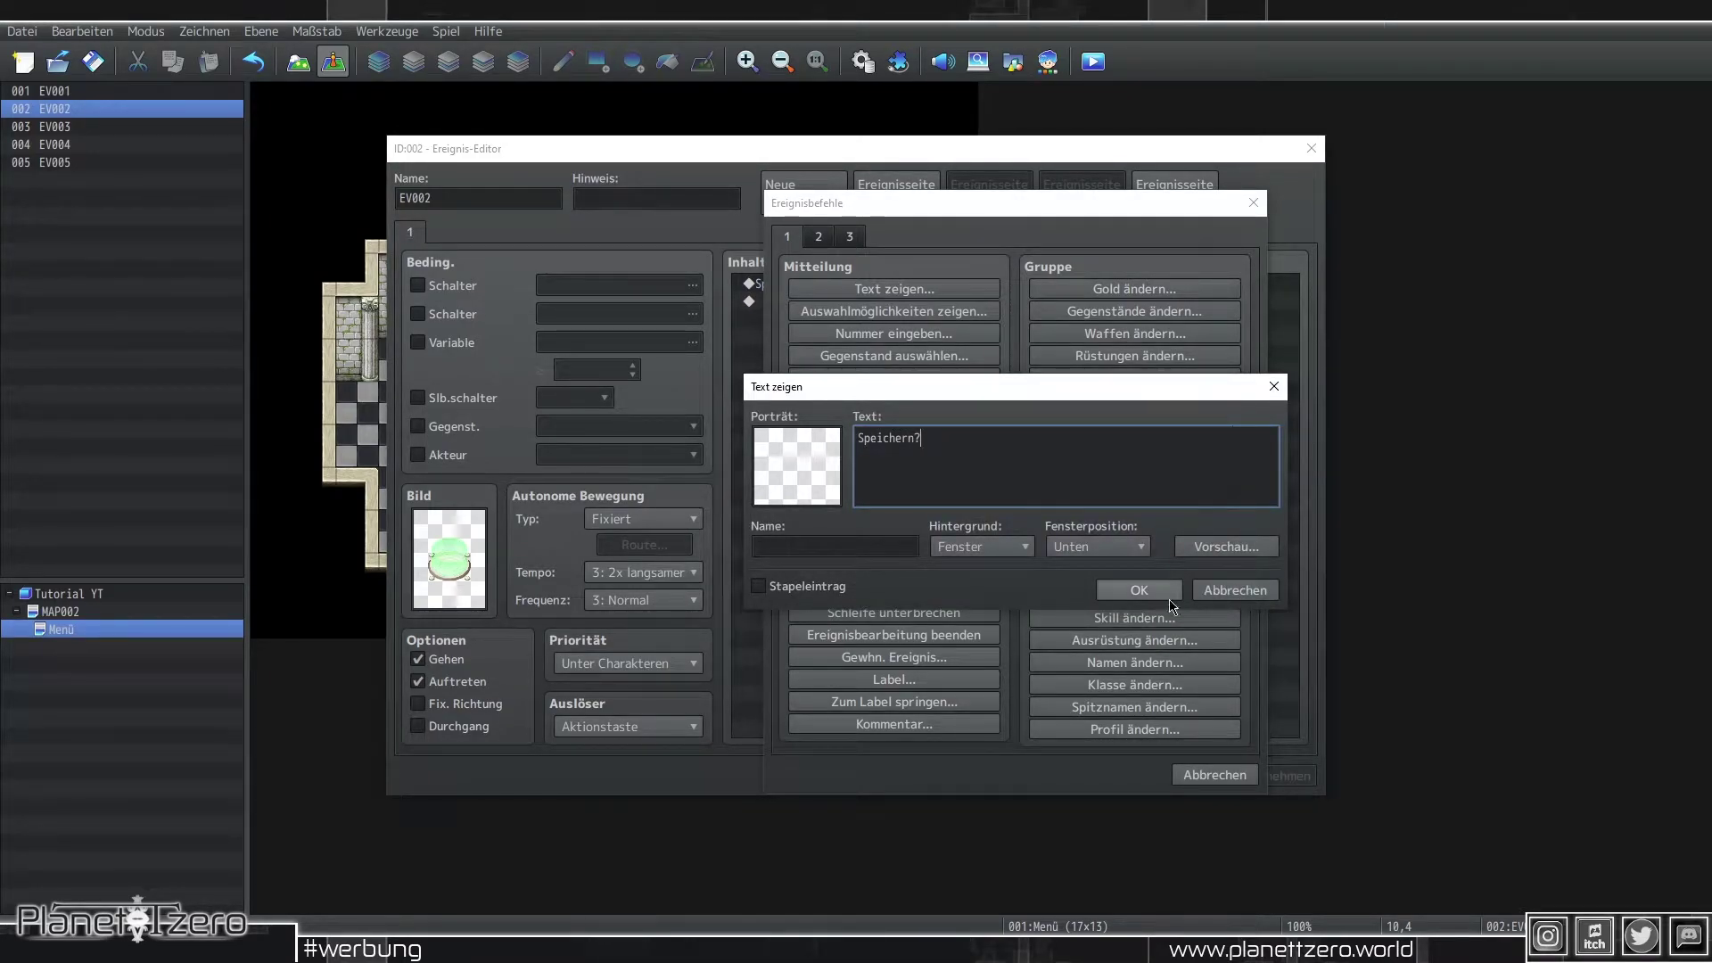
click(1168, 595)
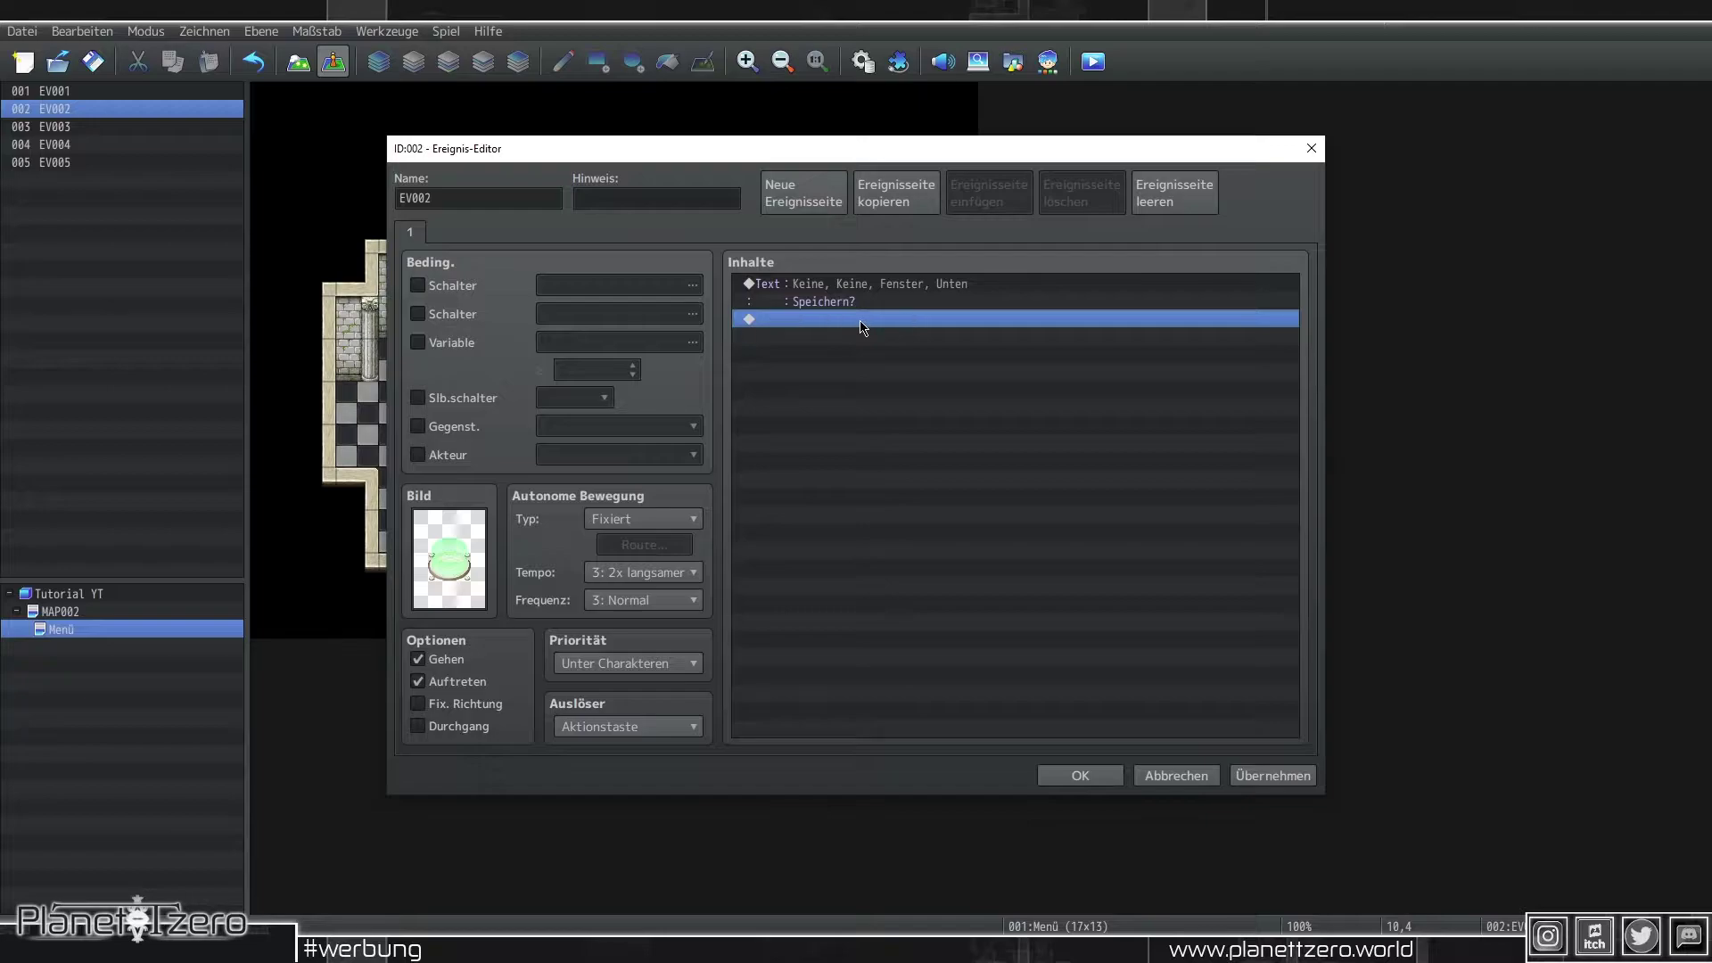
double_click(863, 323)
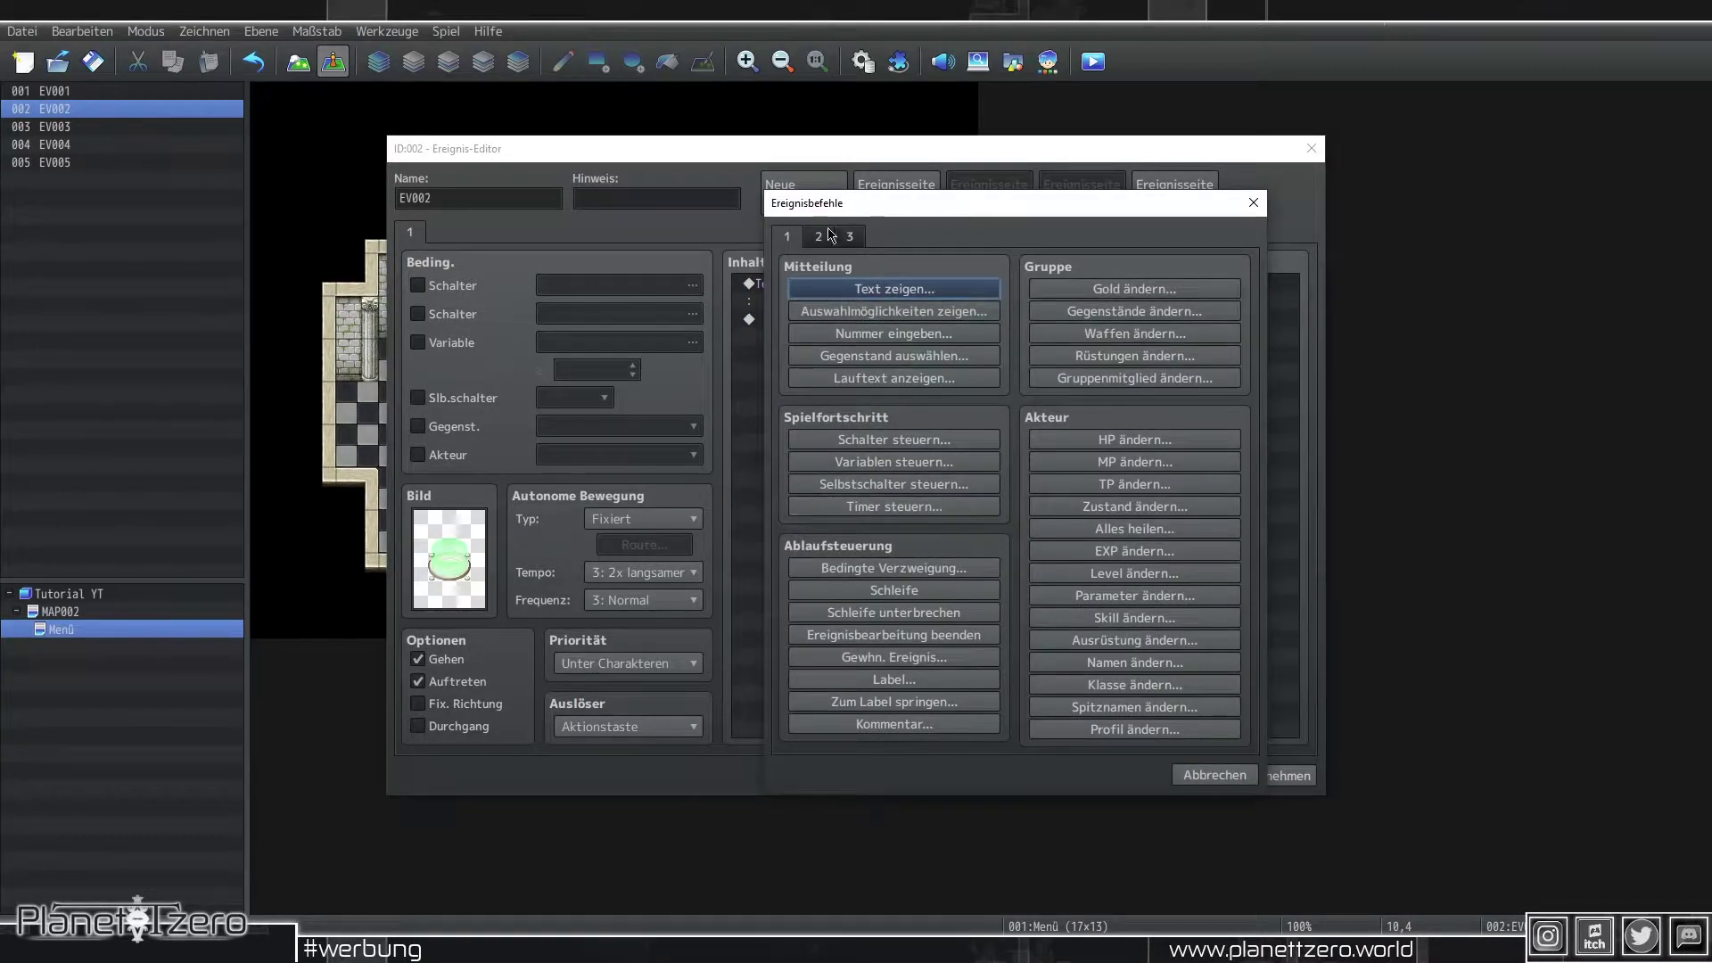
click(848, 312)
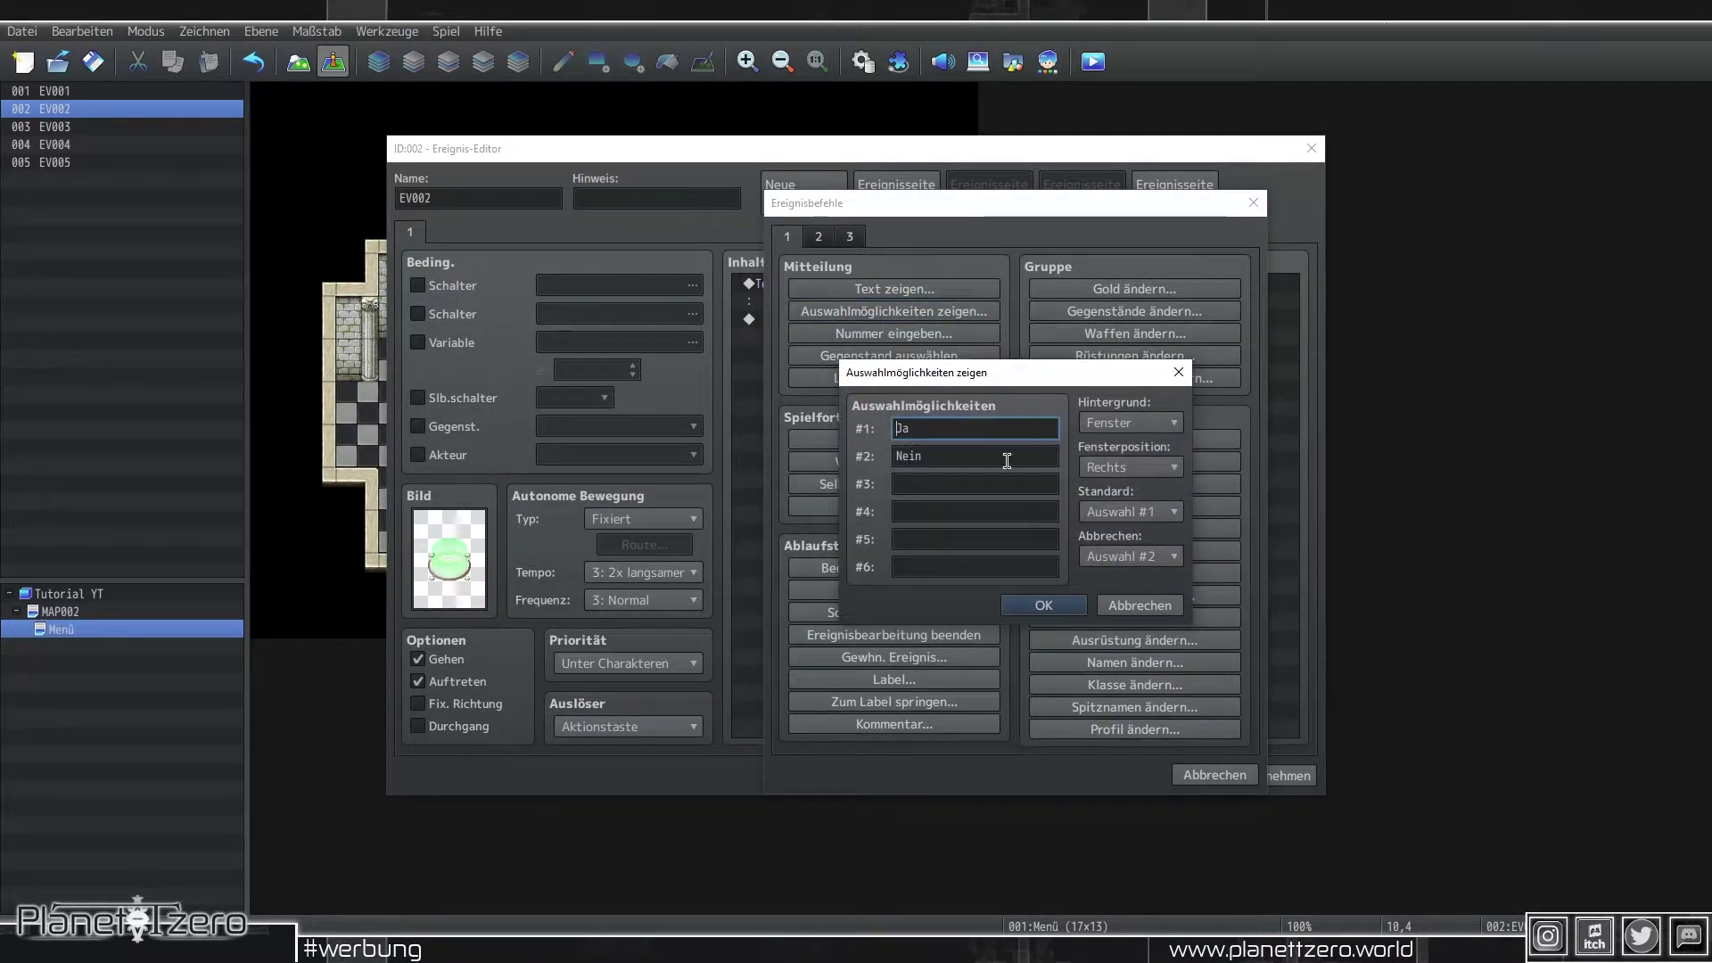
click(1060, 608)
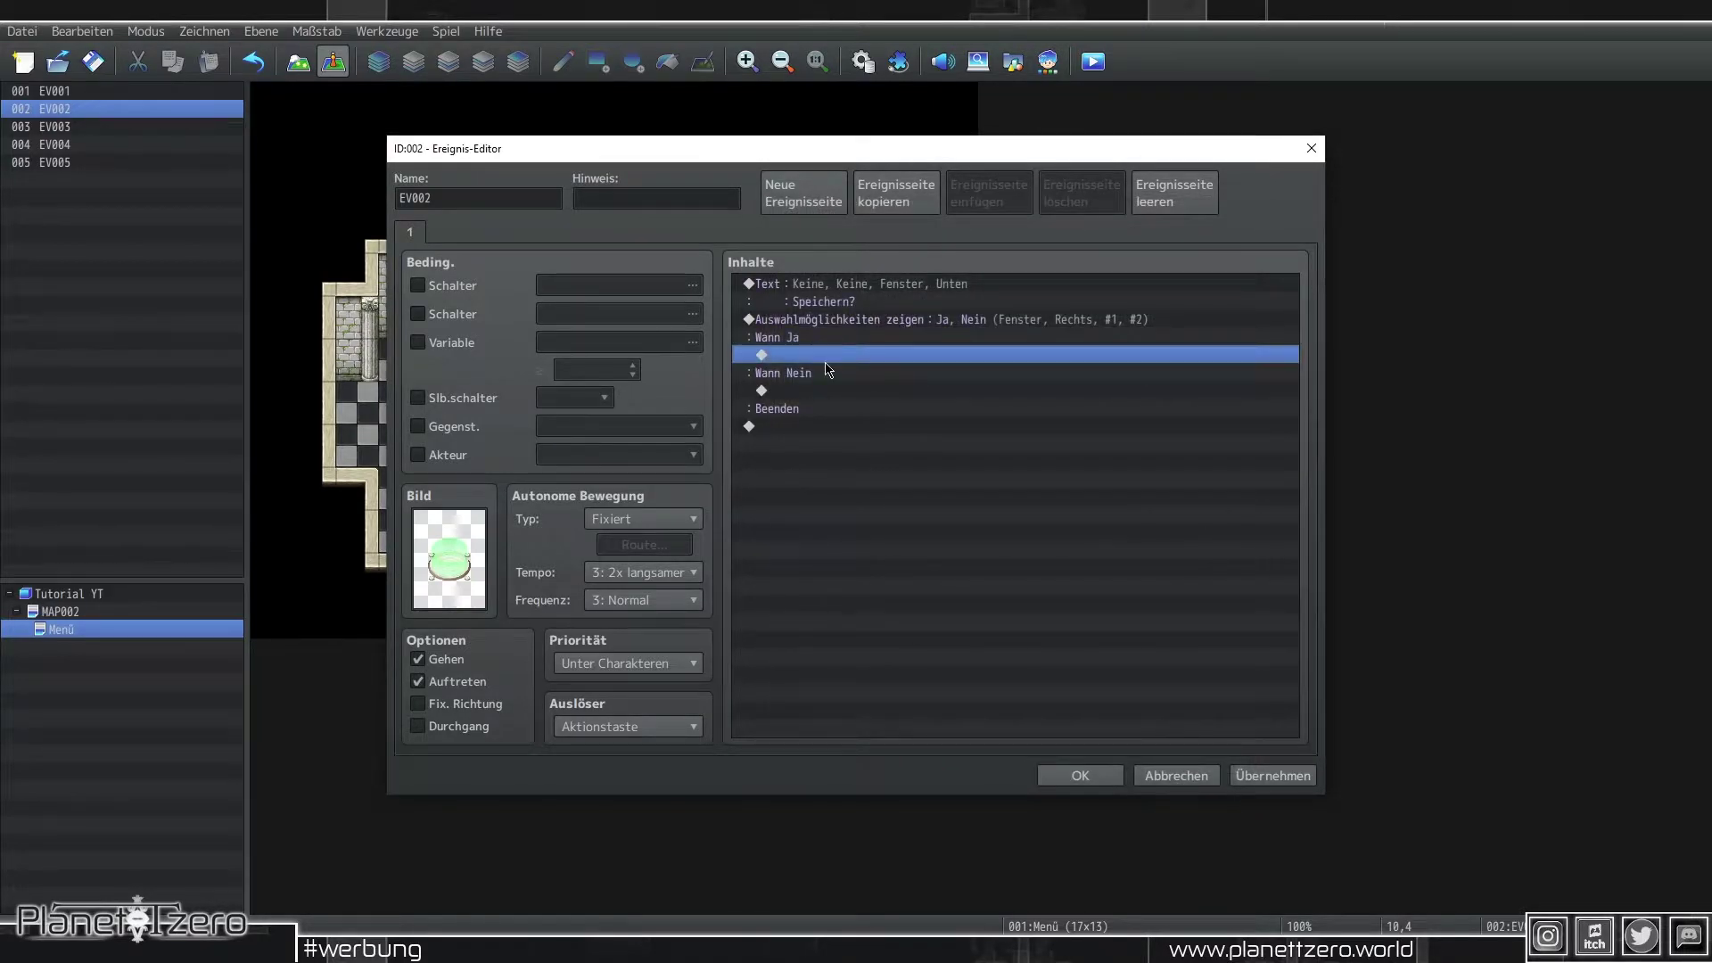
double_click(826, 362)
click(848, 237)
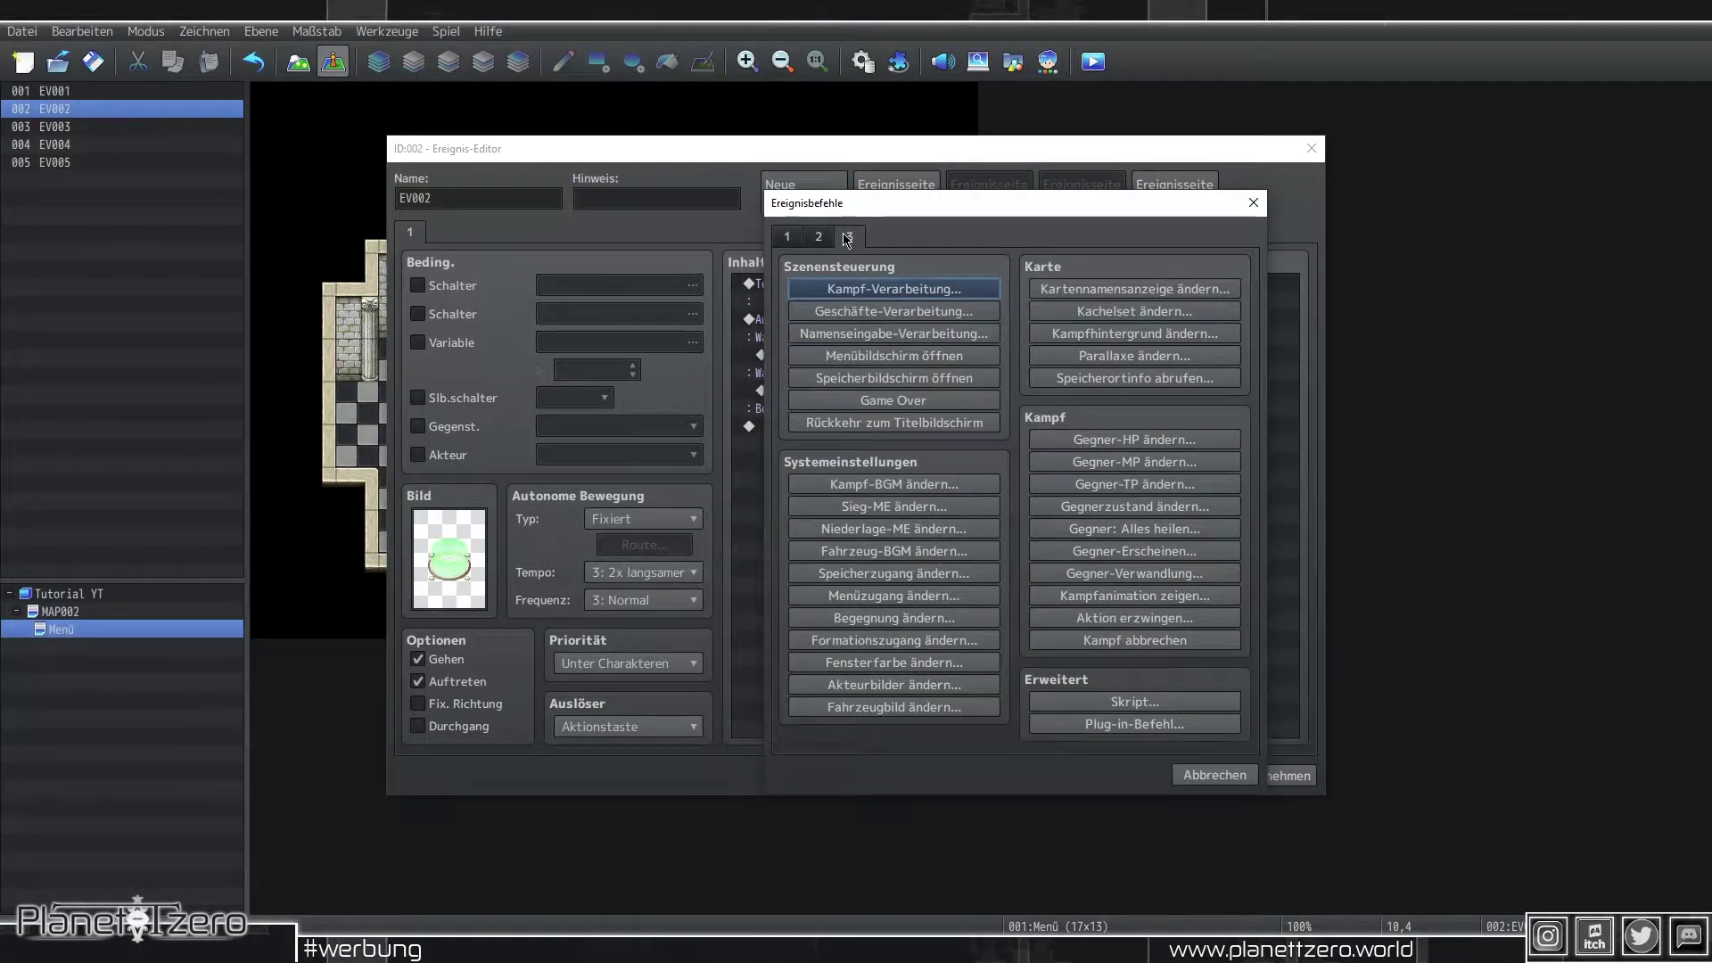
click(881, 380)
click(1080, 775)
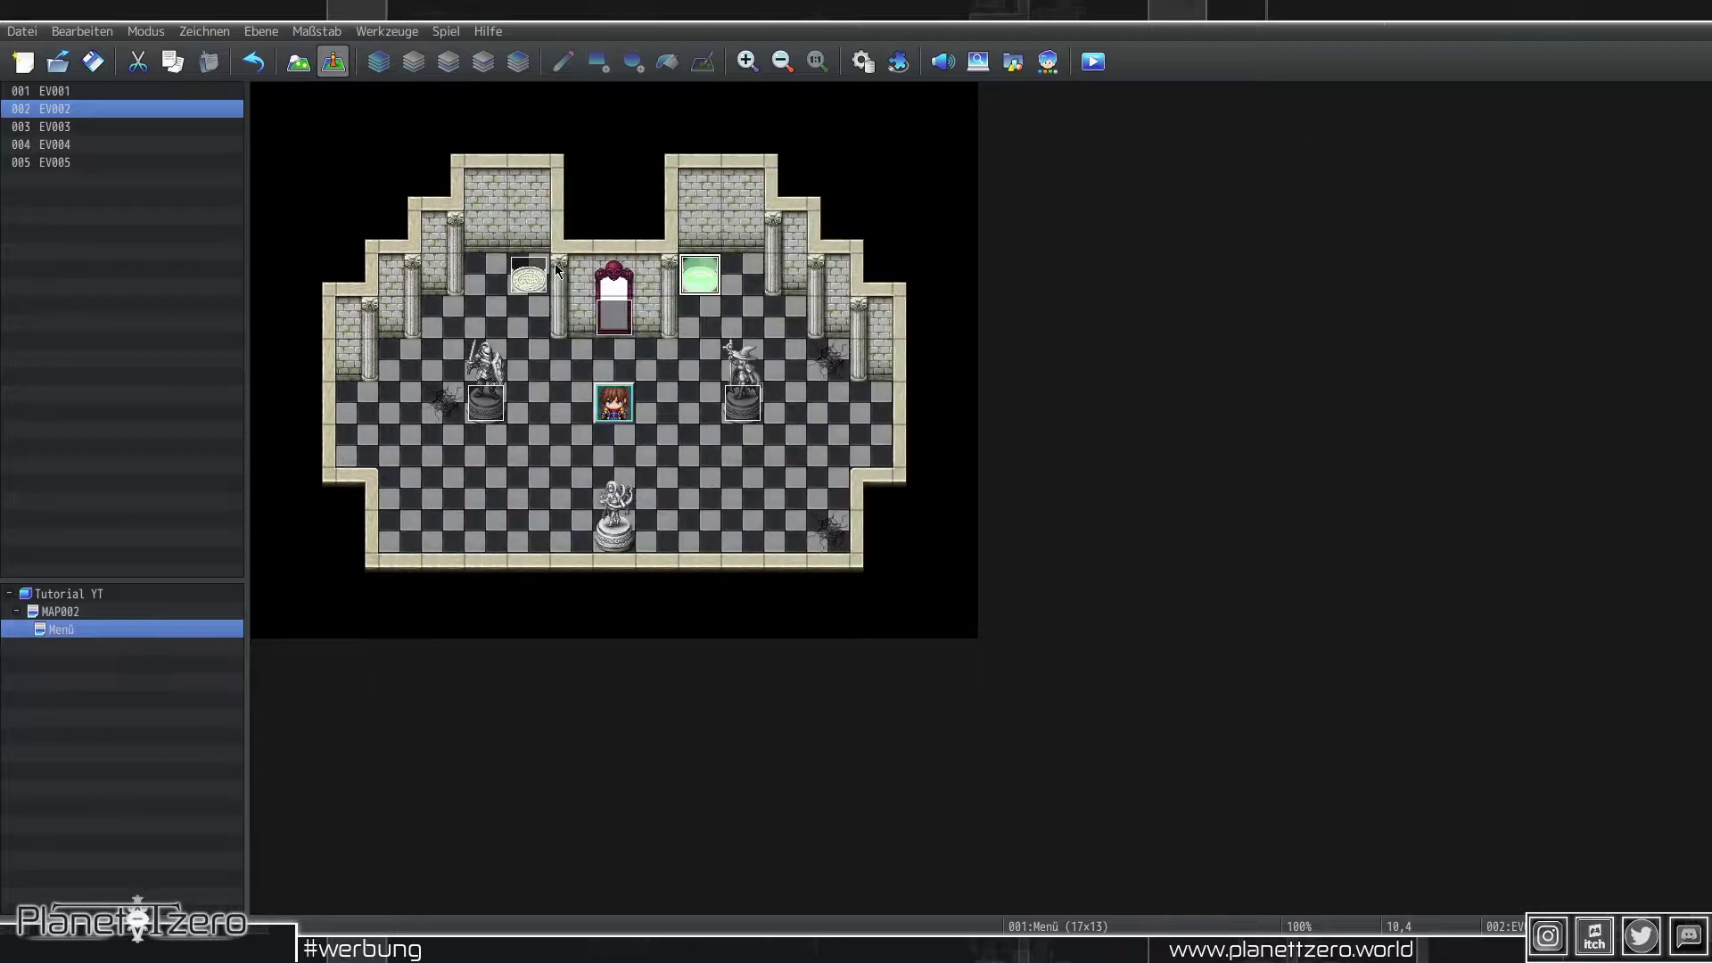
Step: Give event EV001 a 'Spiel beenden?' message with Ja/Nein choices, returning to title on Ja
click(528, 275)
double_click(528, 275)
double_click(749, 284)
click(788, 236)
click(894, 289)
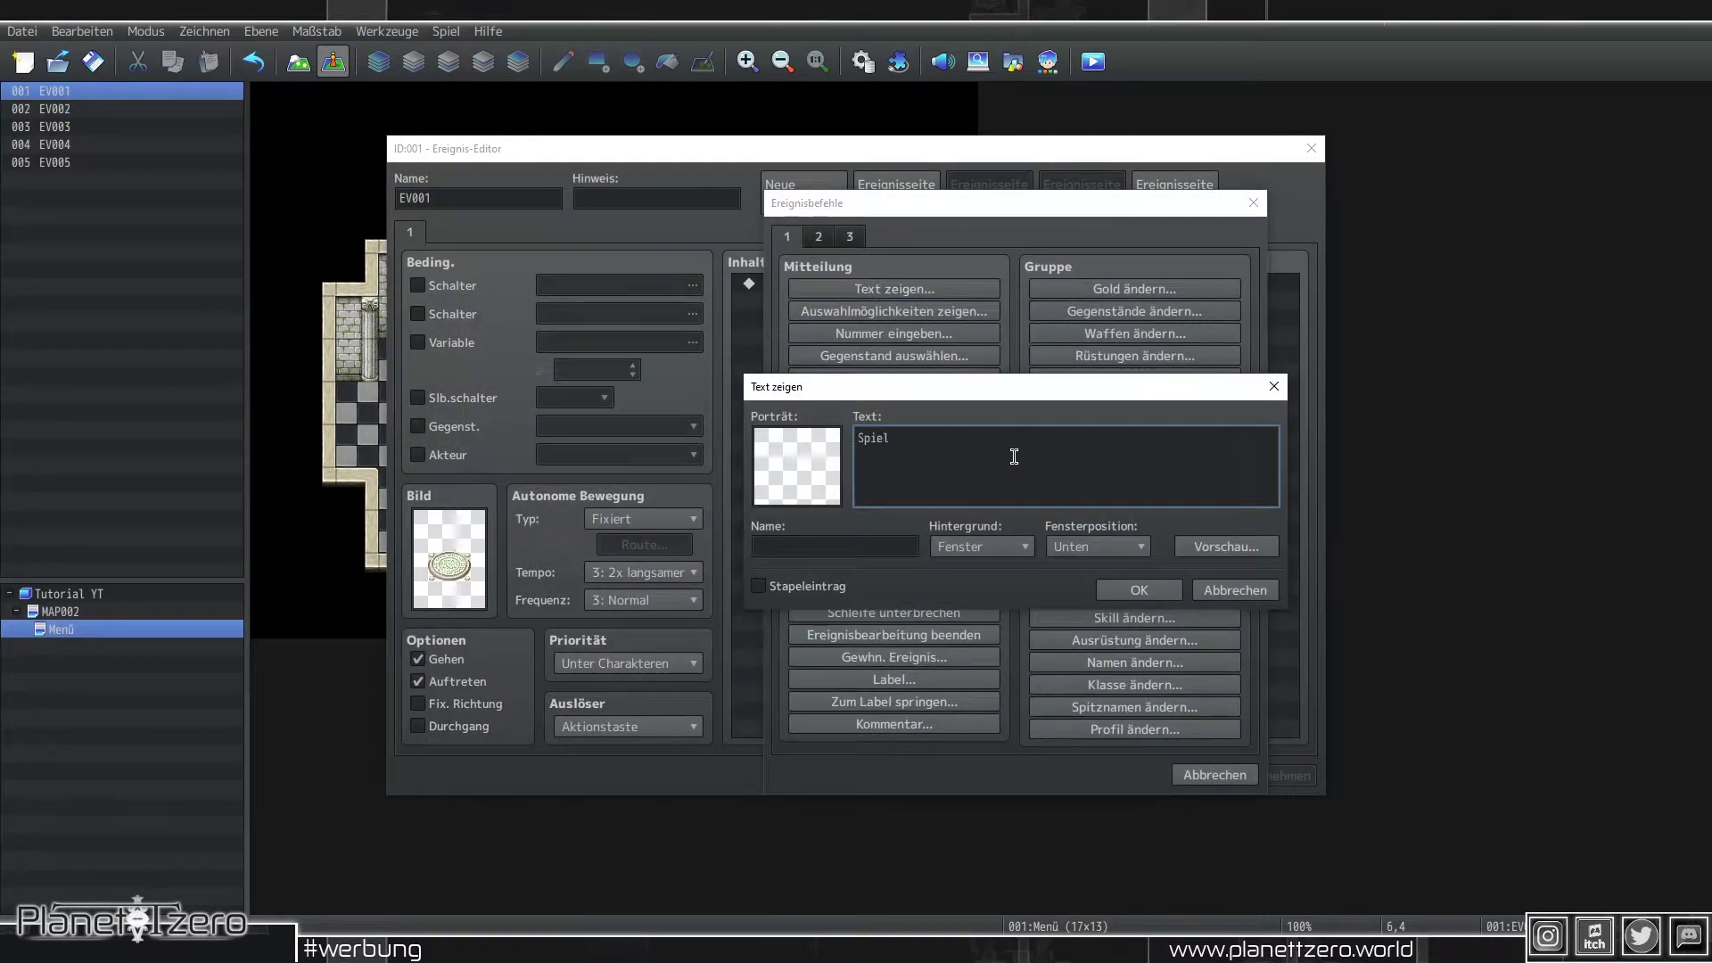
text(beenden?)
click(1139, 590)
double_click(844, 353)
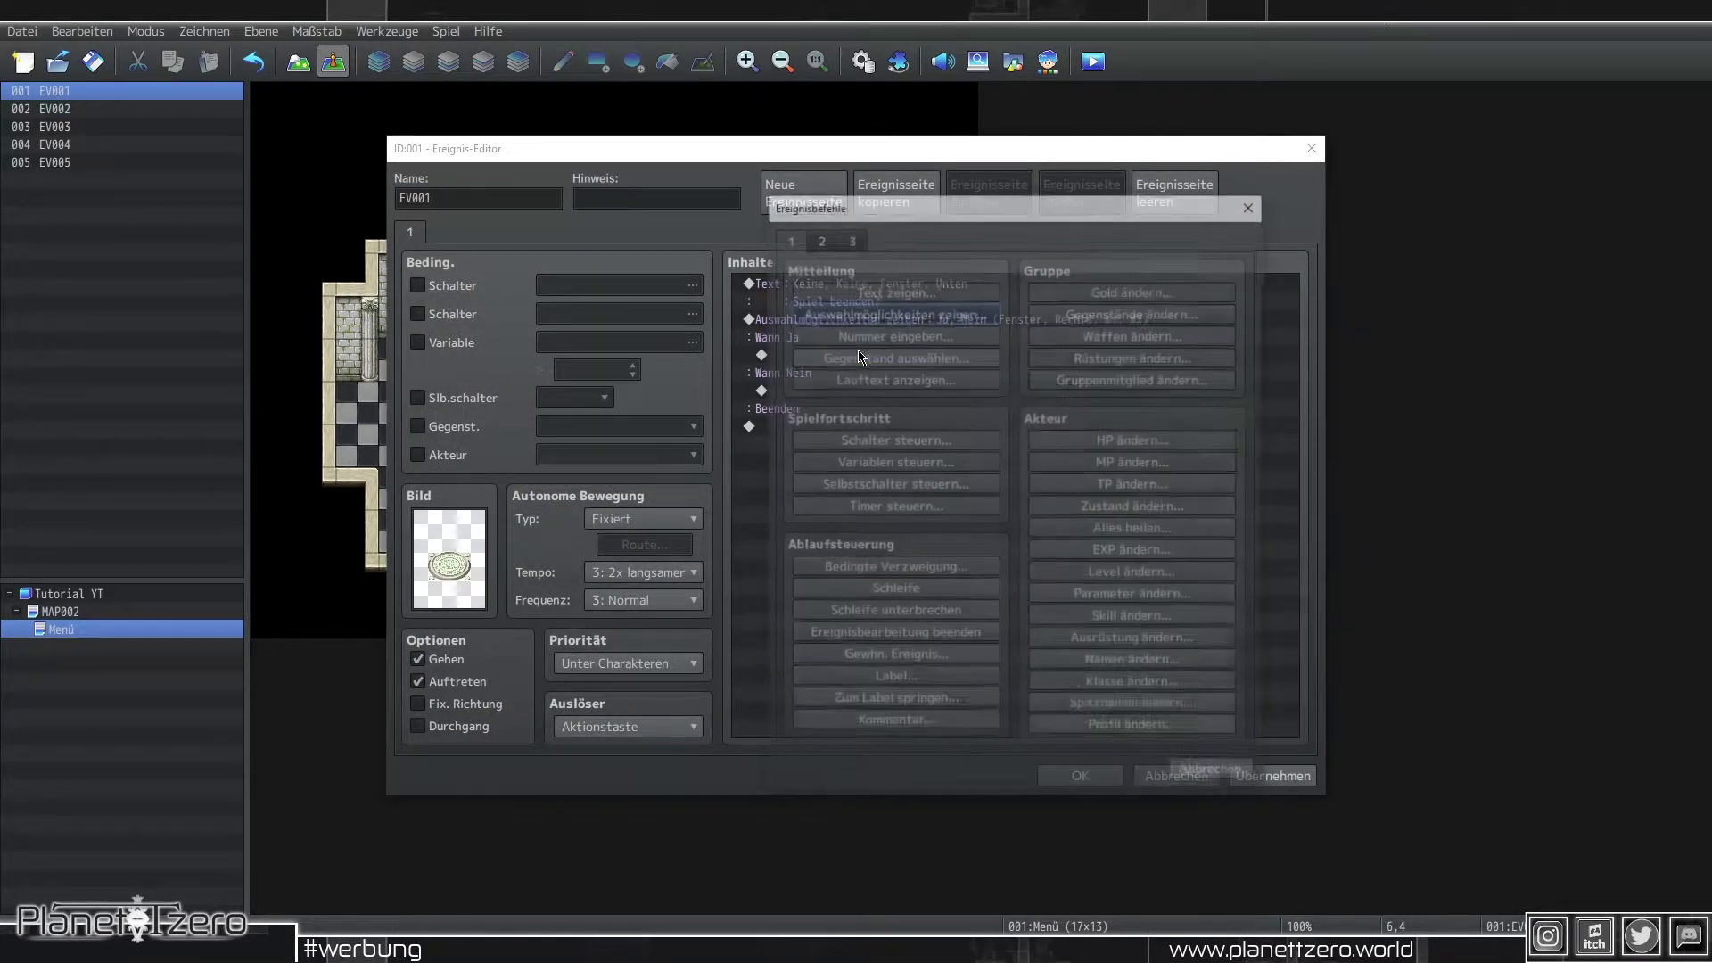
click(822, 238)
click(981, 422)
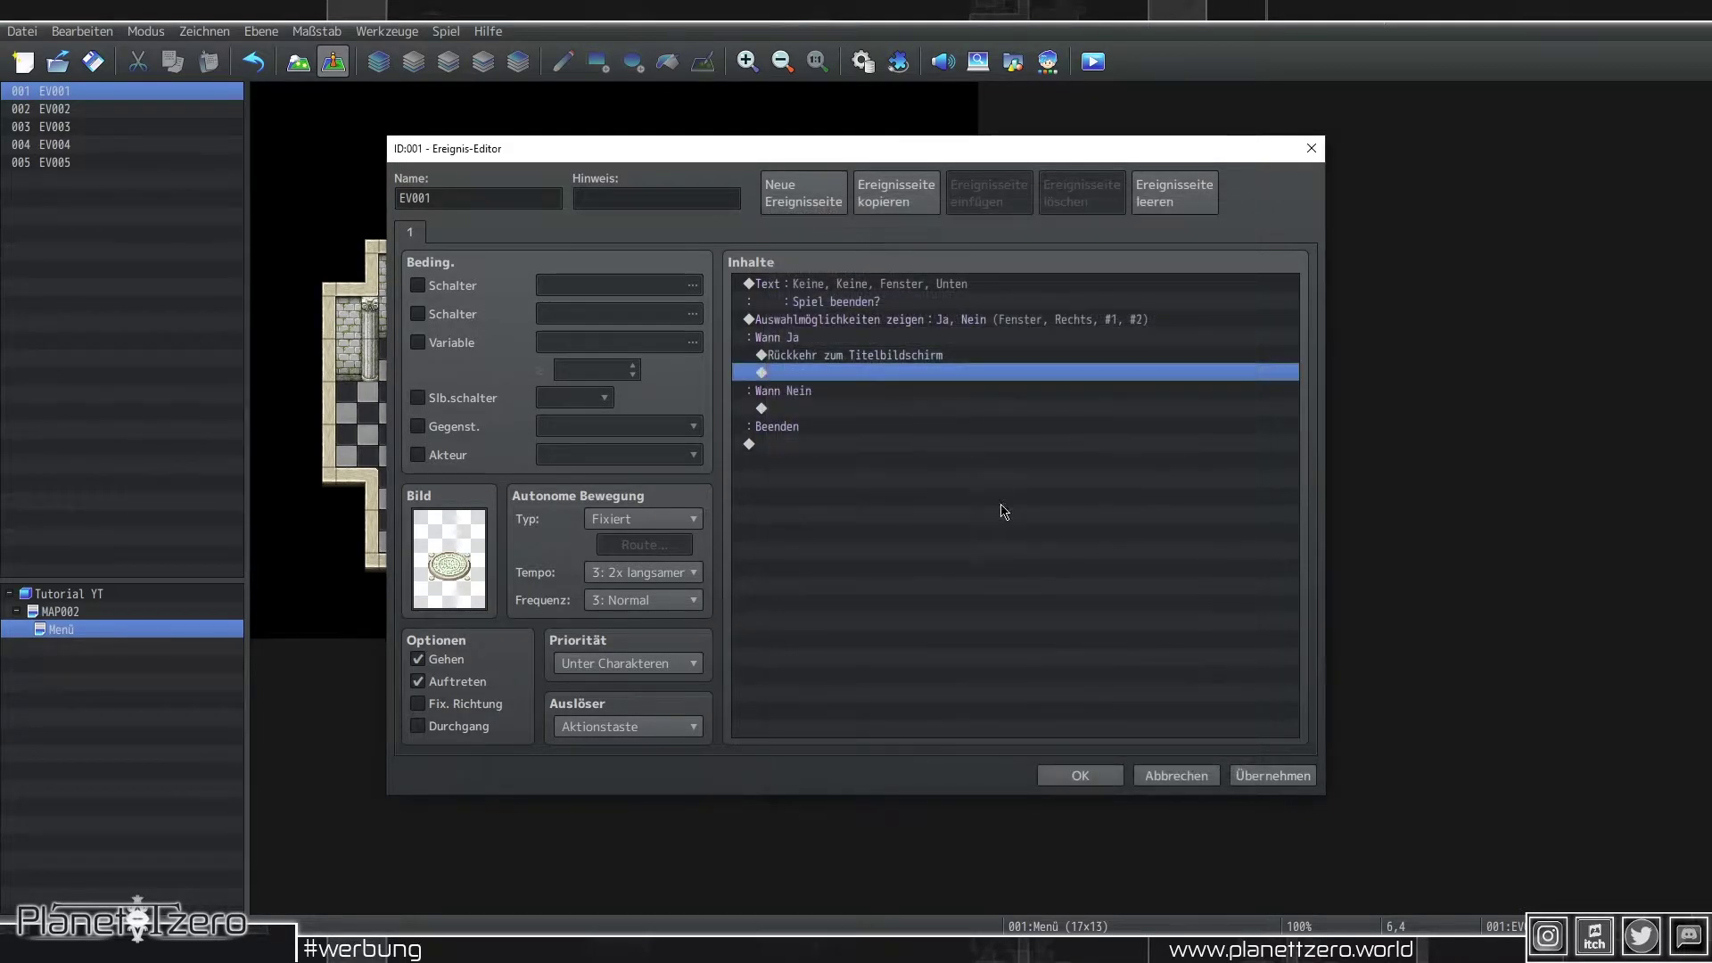
click(1073, 774)
key(F5)
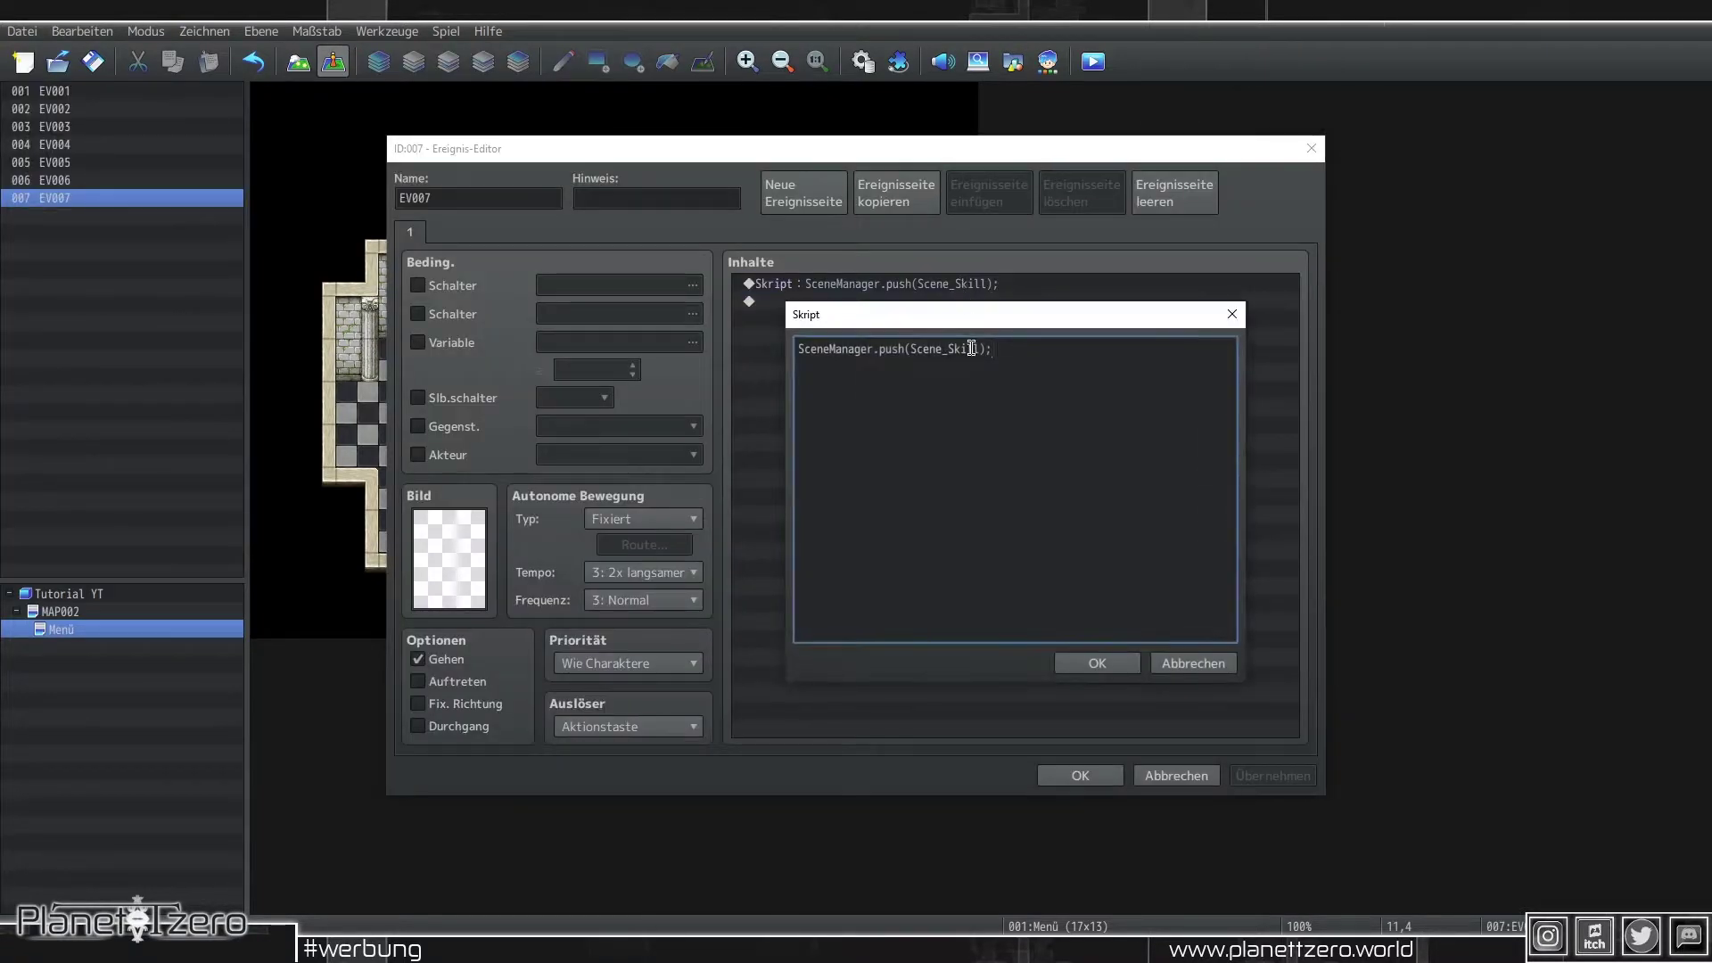
Step: Change EV007's script from Scene_Skill to SceneManager.push(Scene_Options); and launch a playtest
click(953, 348)
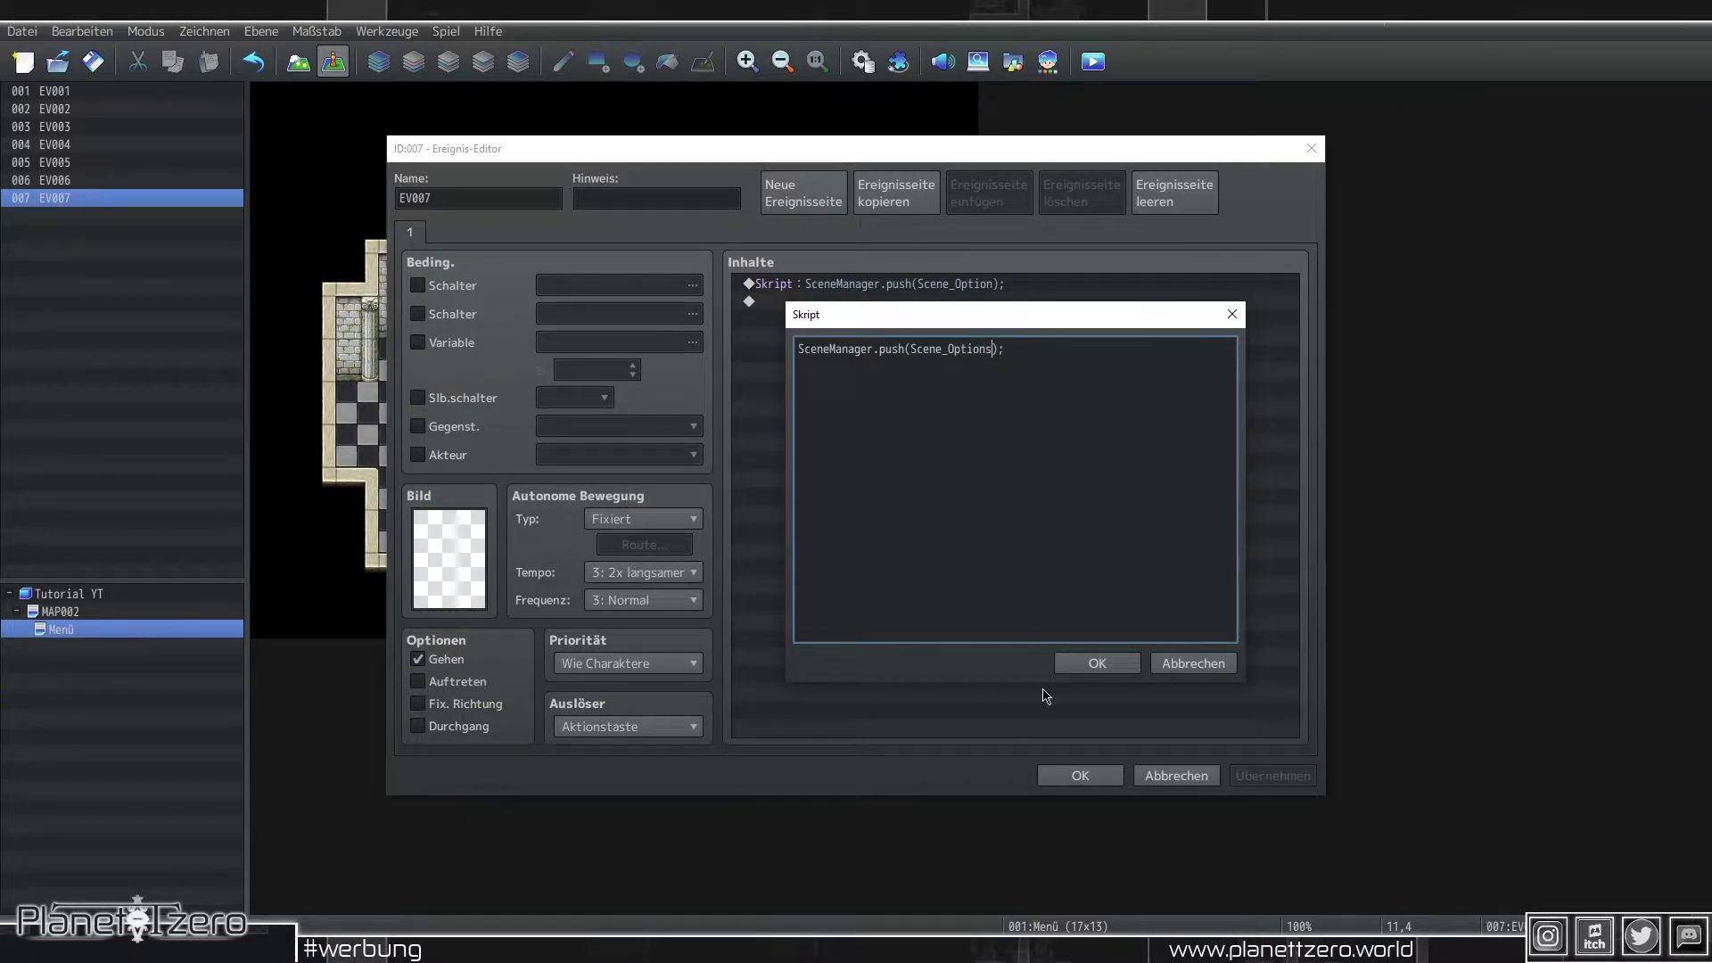
click(1093, 663)
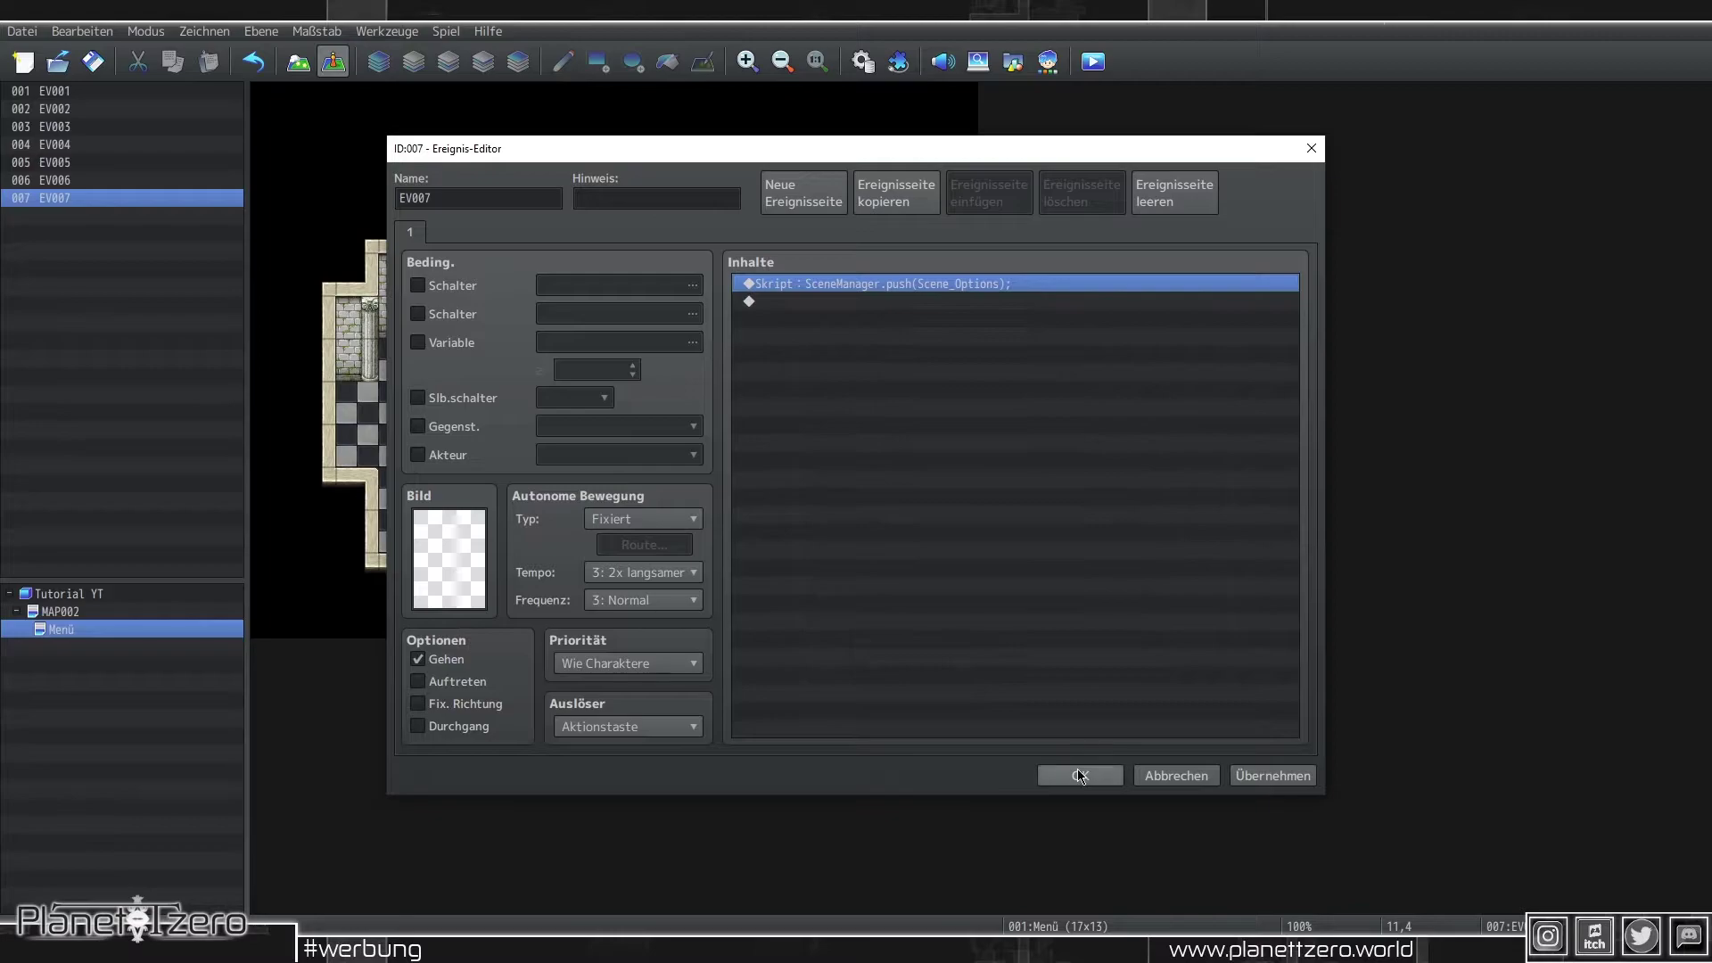
click(1078, 772)
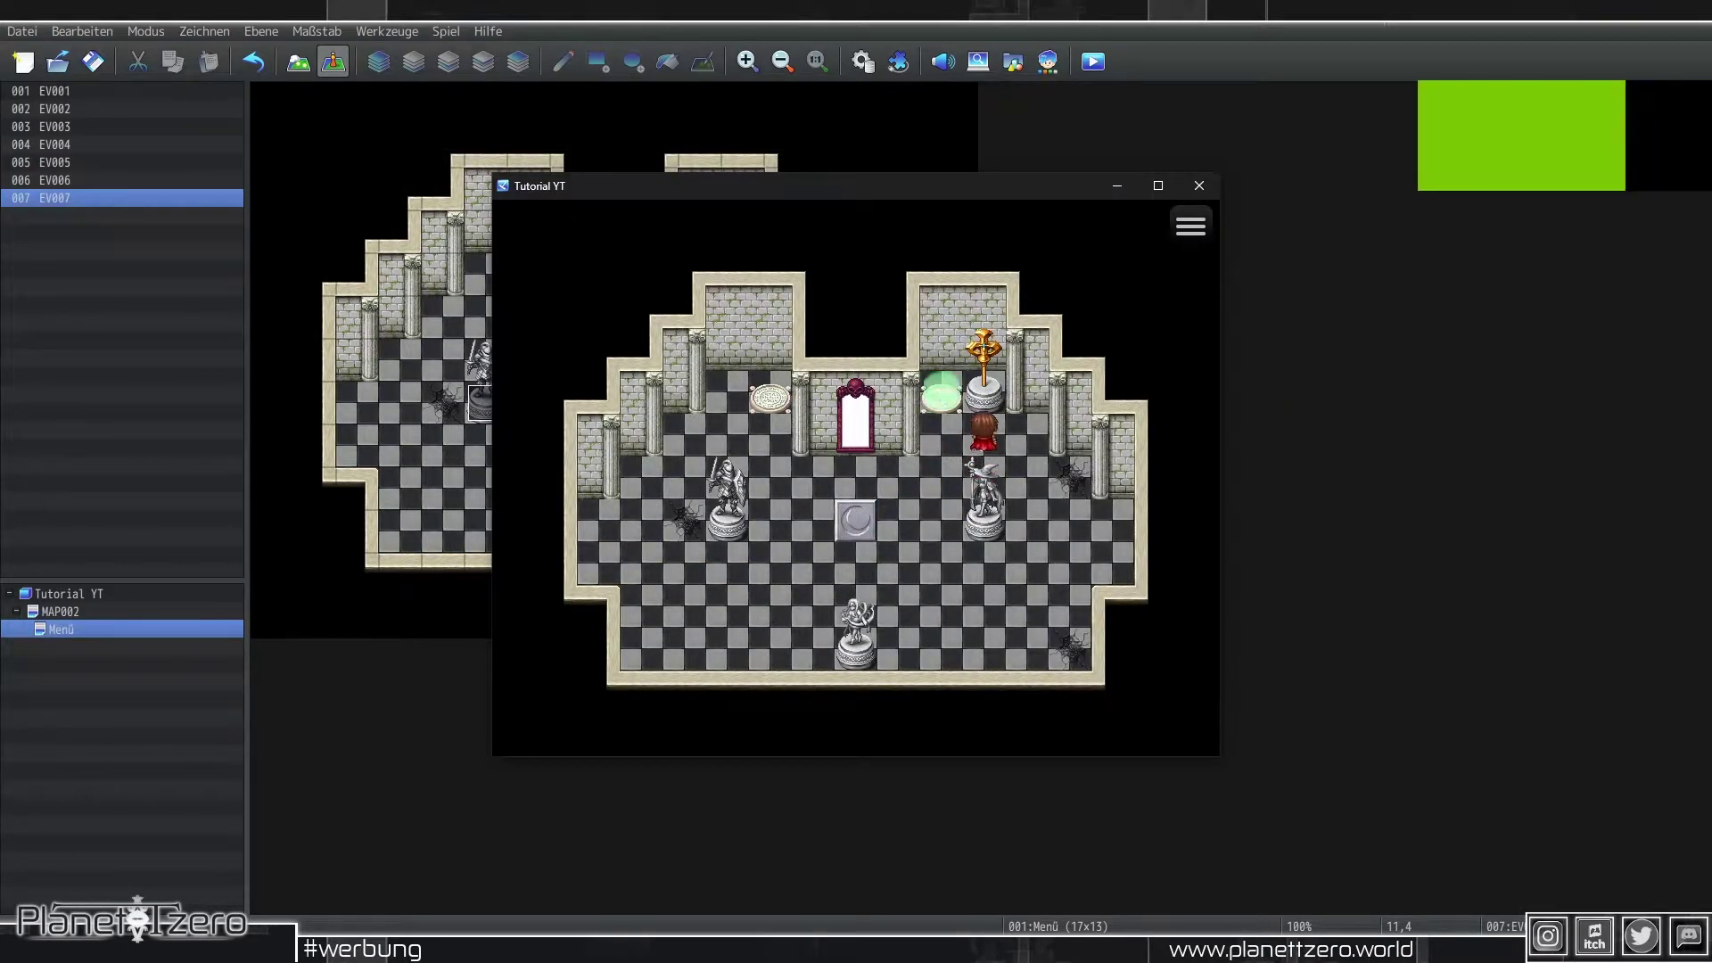
Step: In the playtest, trigger the options event, browse the options, and close the menu
key(Return)
key(Down)
key(Down)
key(Down)
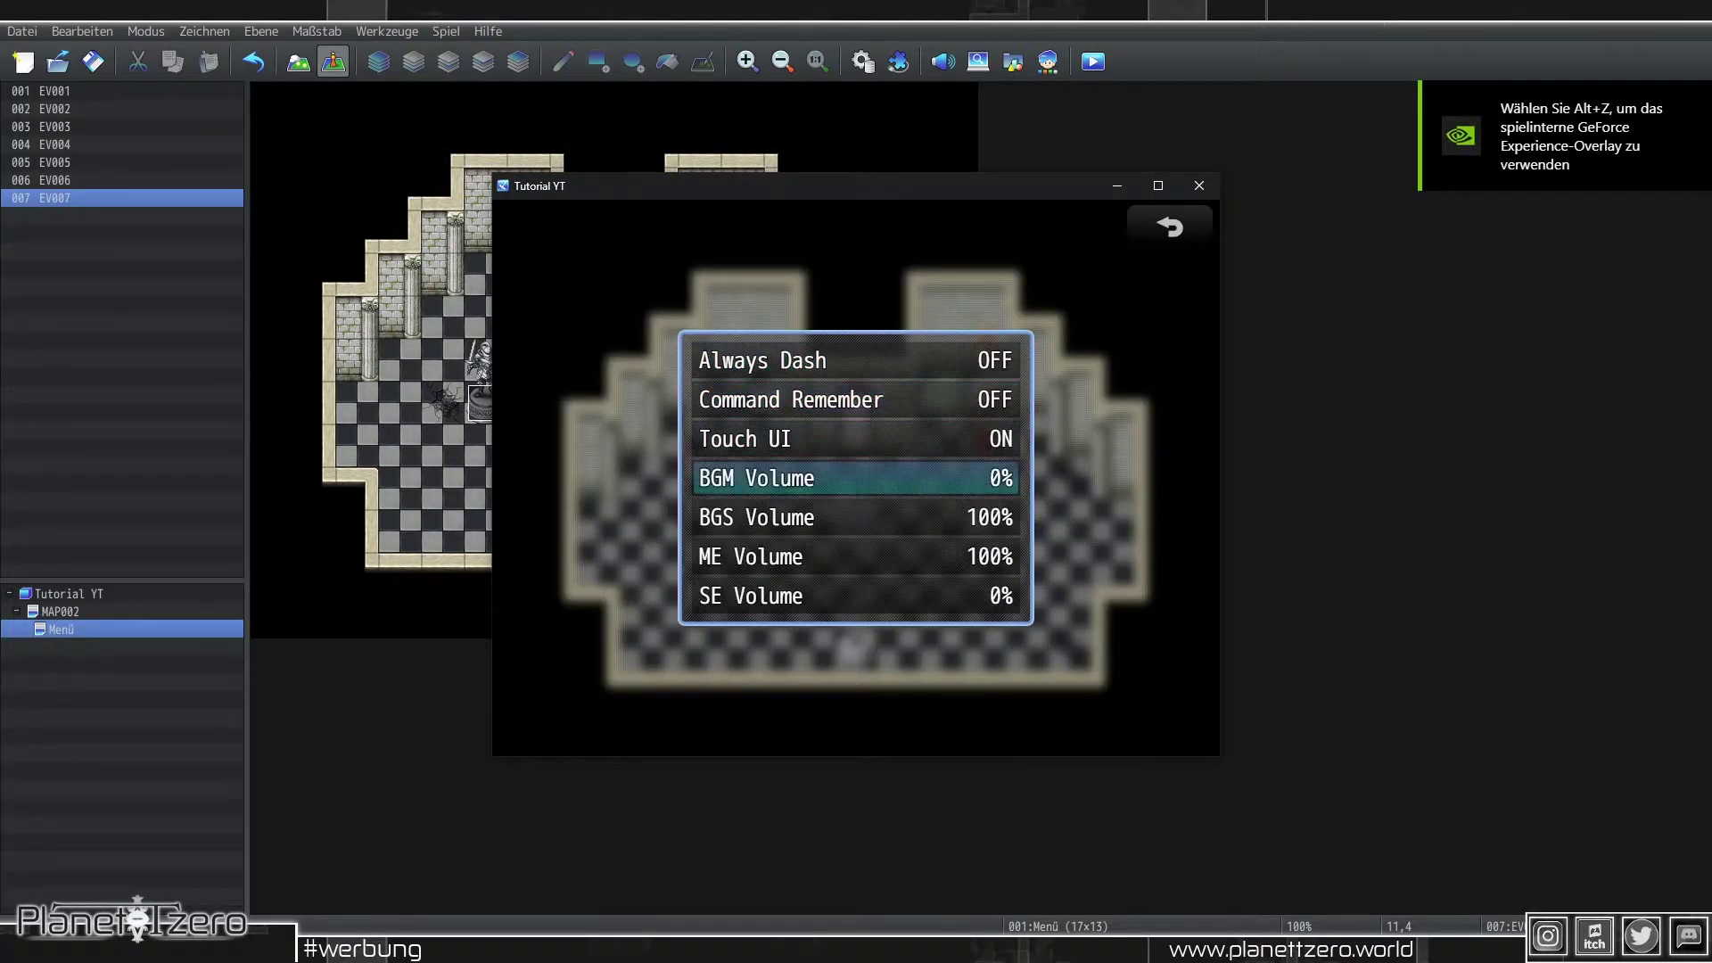
key(Down)
key(Escape)
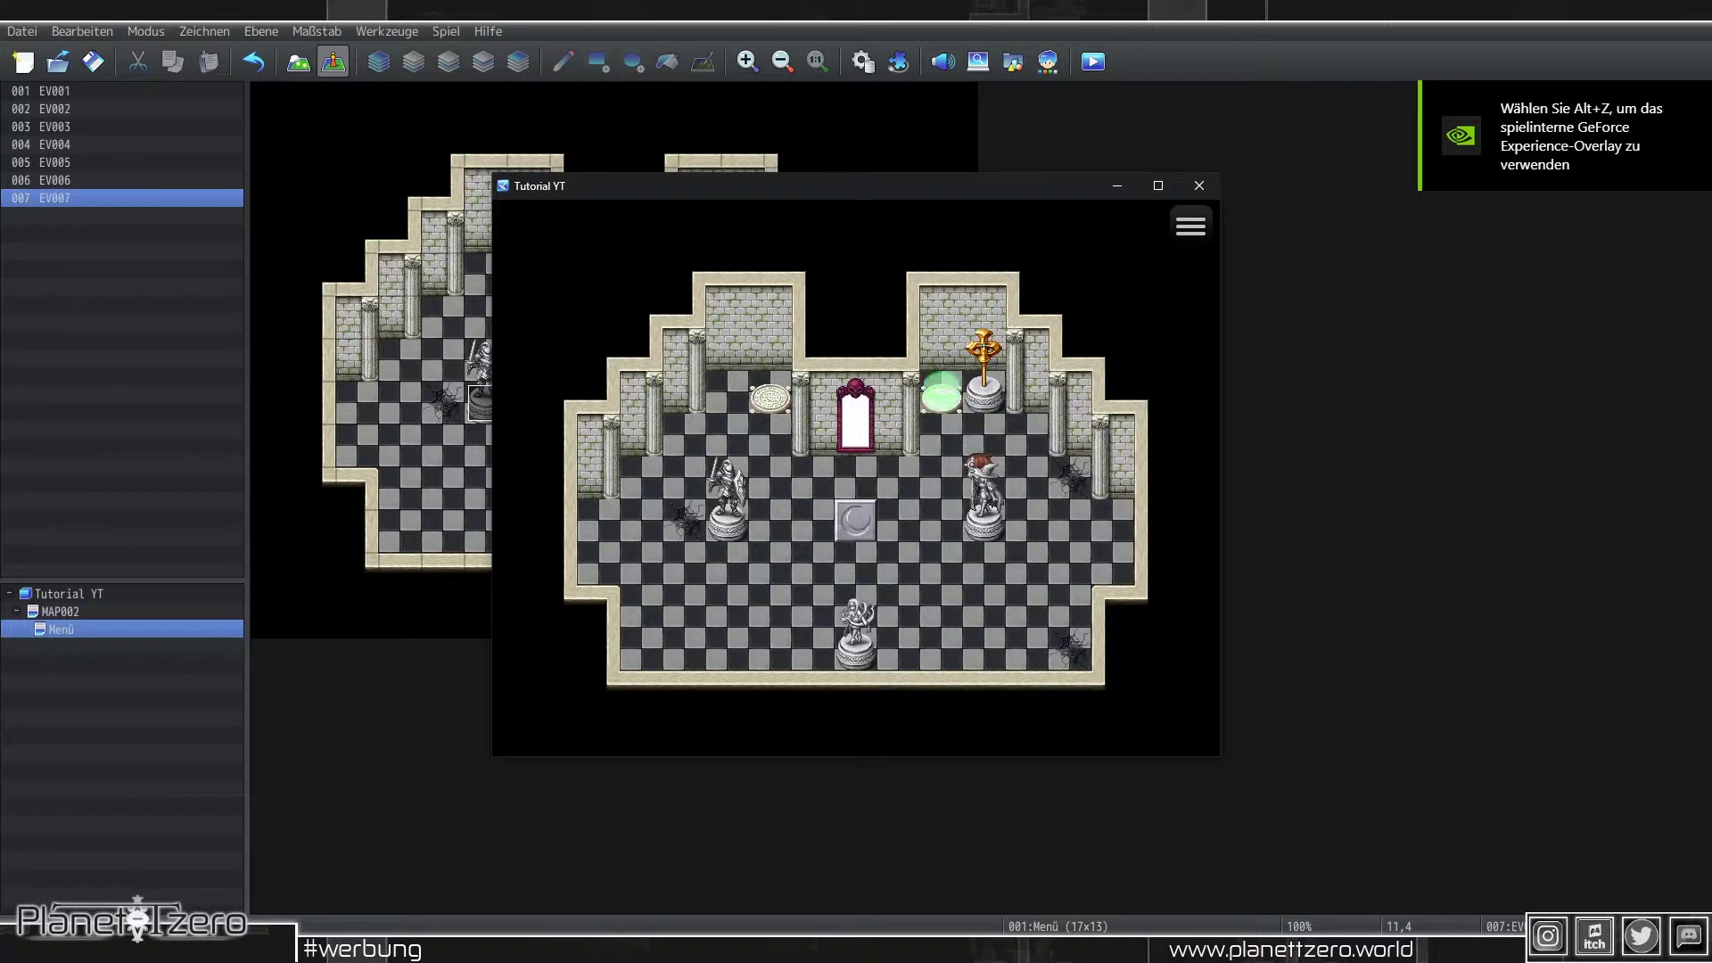
Step: Trigger the skill screen event twice, browsing several party members' skills before closing it
key(Return)
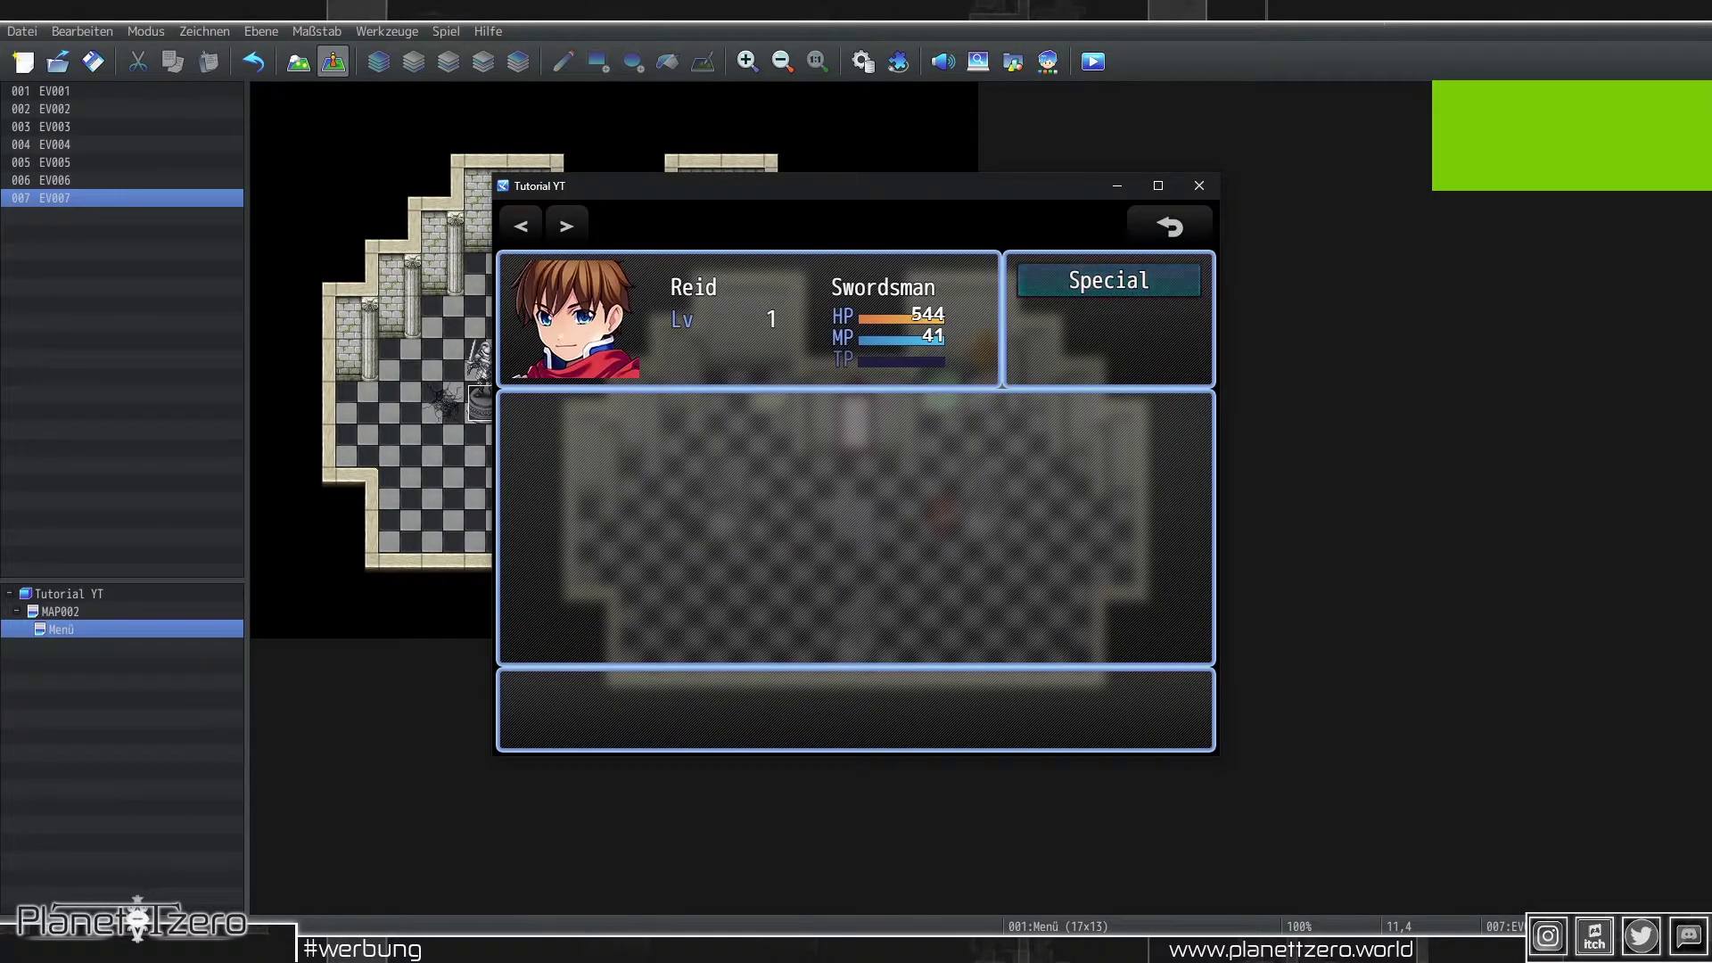
key(Escape)
key(Escape)
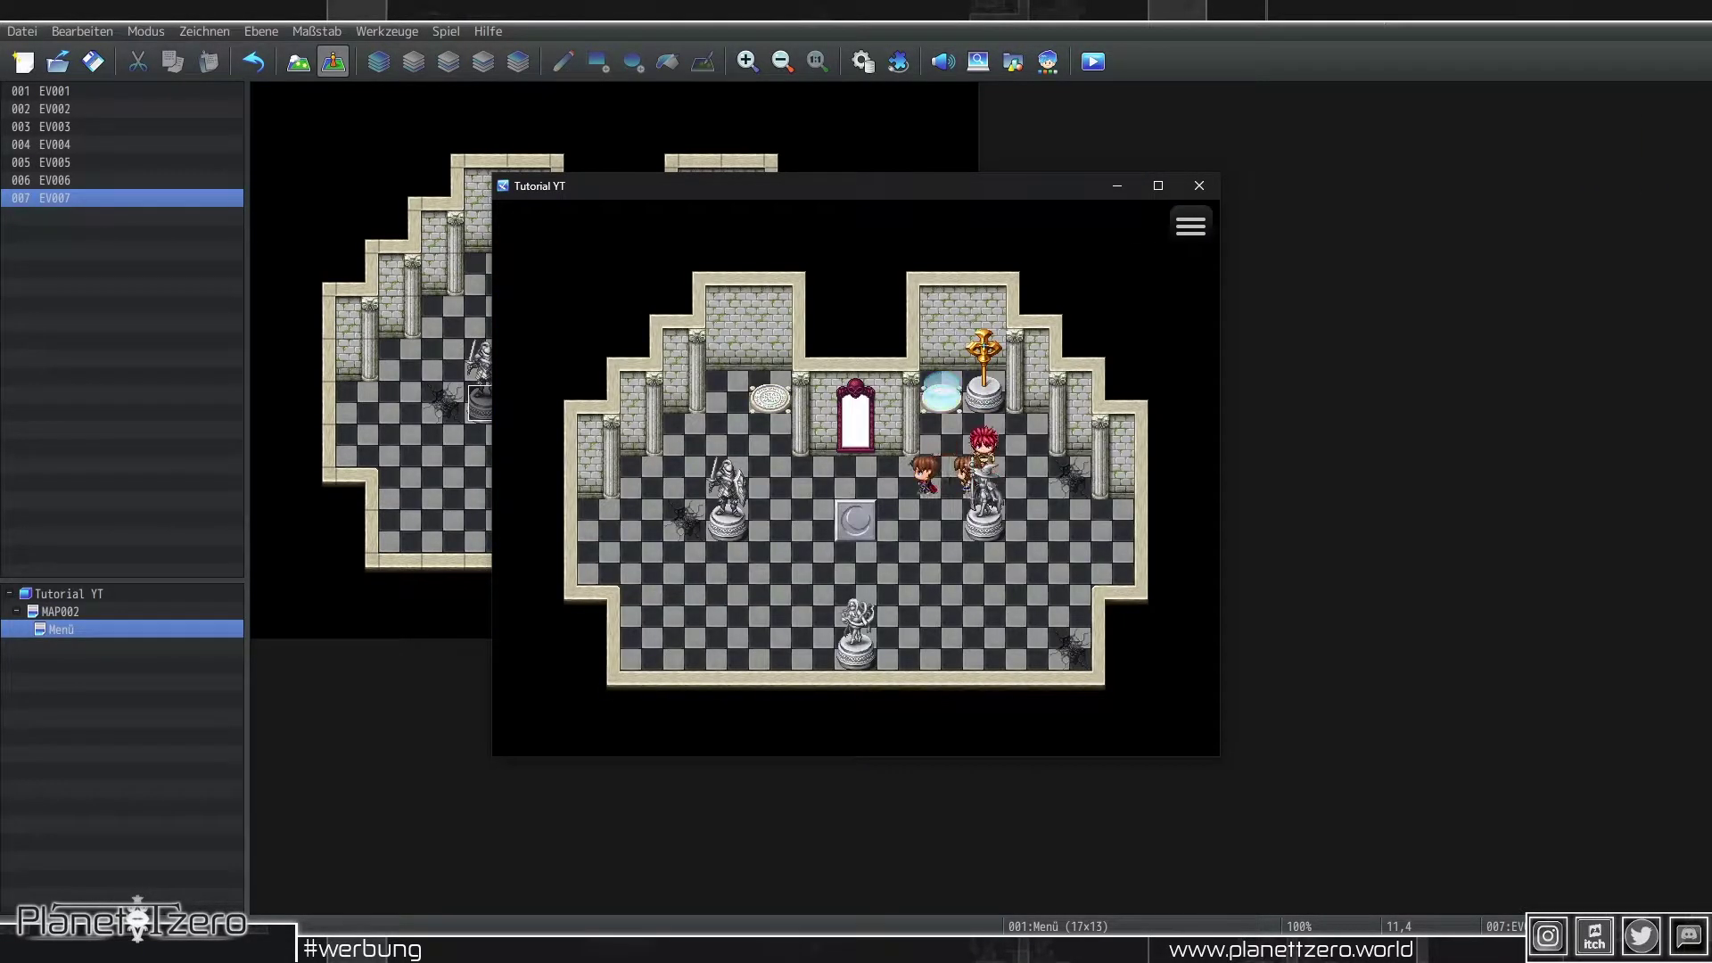
key(Return)
key(w)
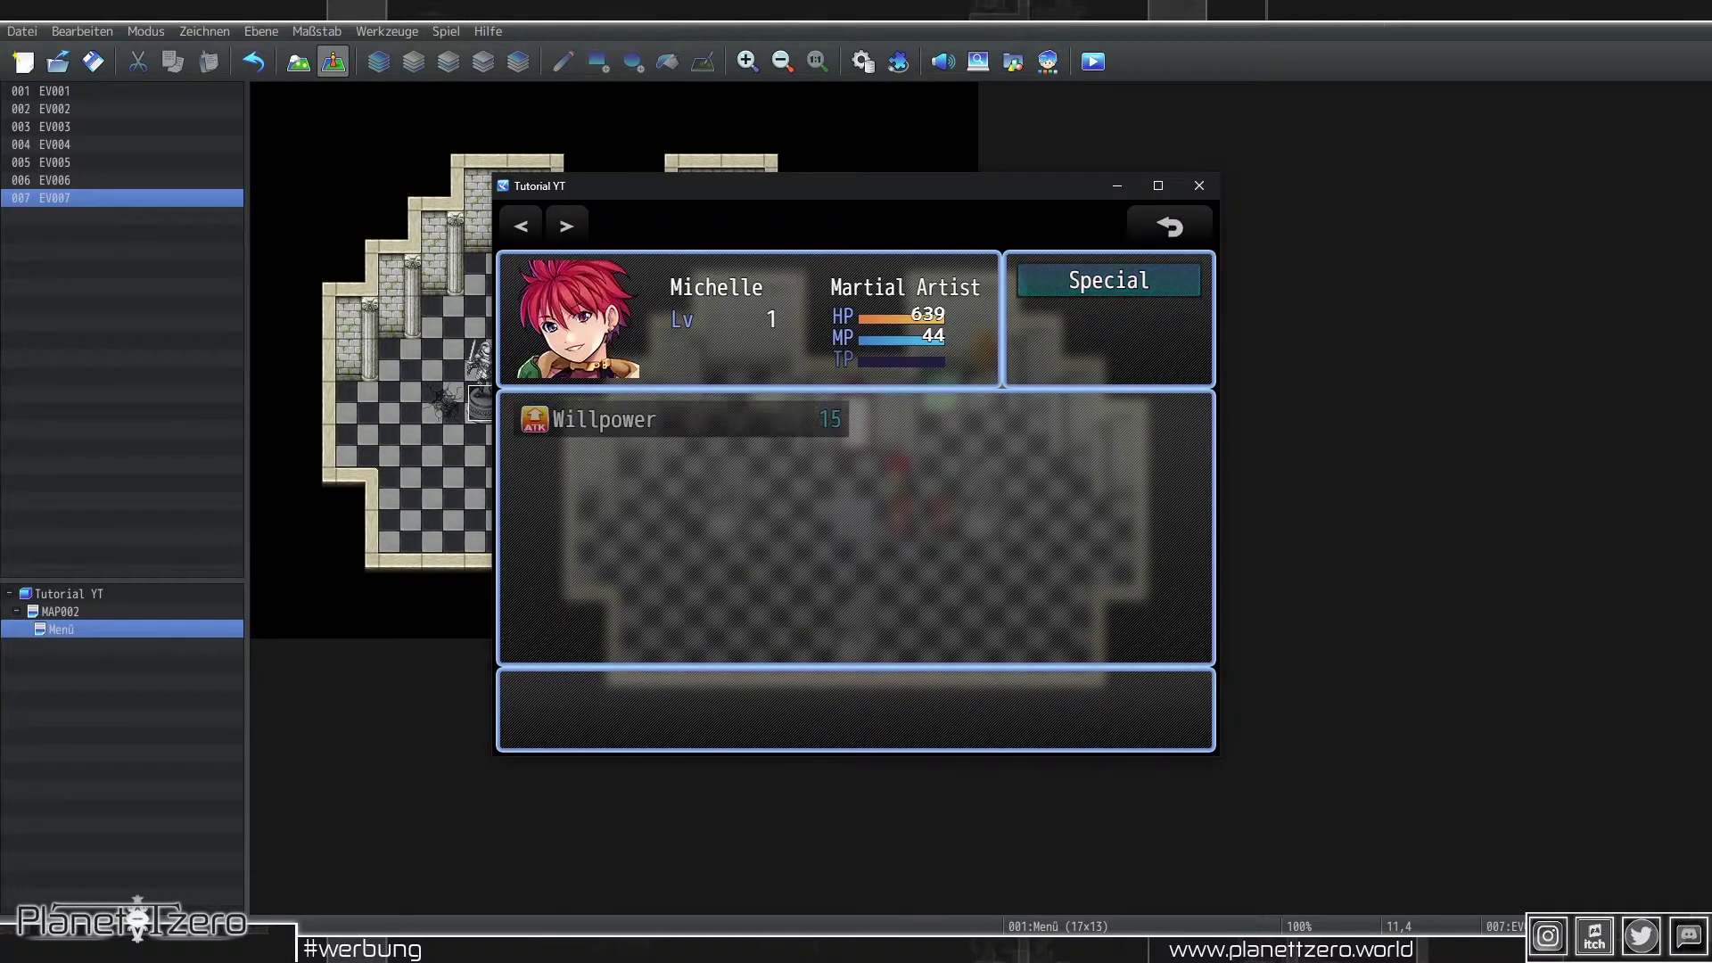
key(q)
key(w)
Step: Trigger the status screen event, view the next party member's status, and close it
key(w)
key(Escape)
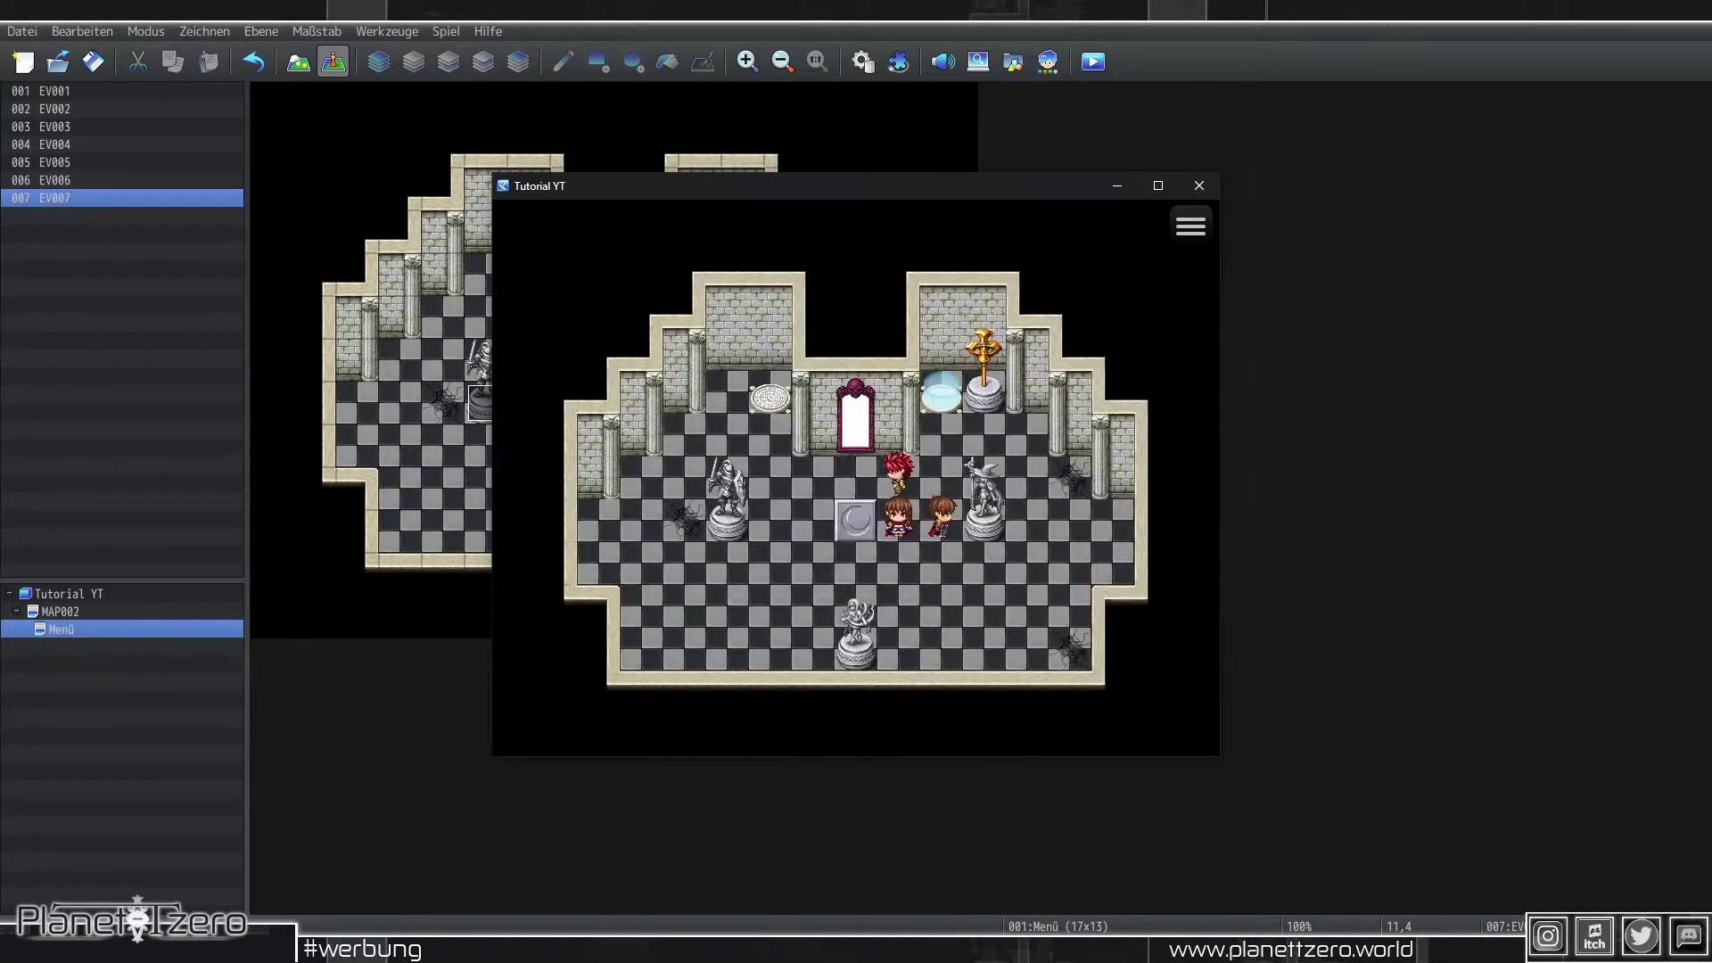
key(Return)
key(w)
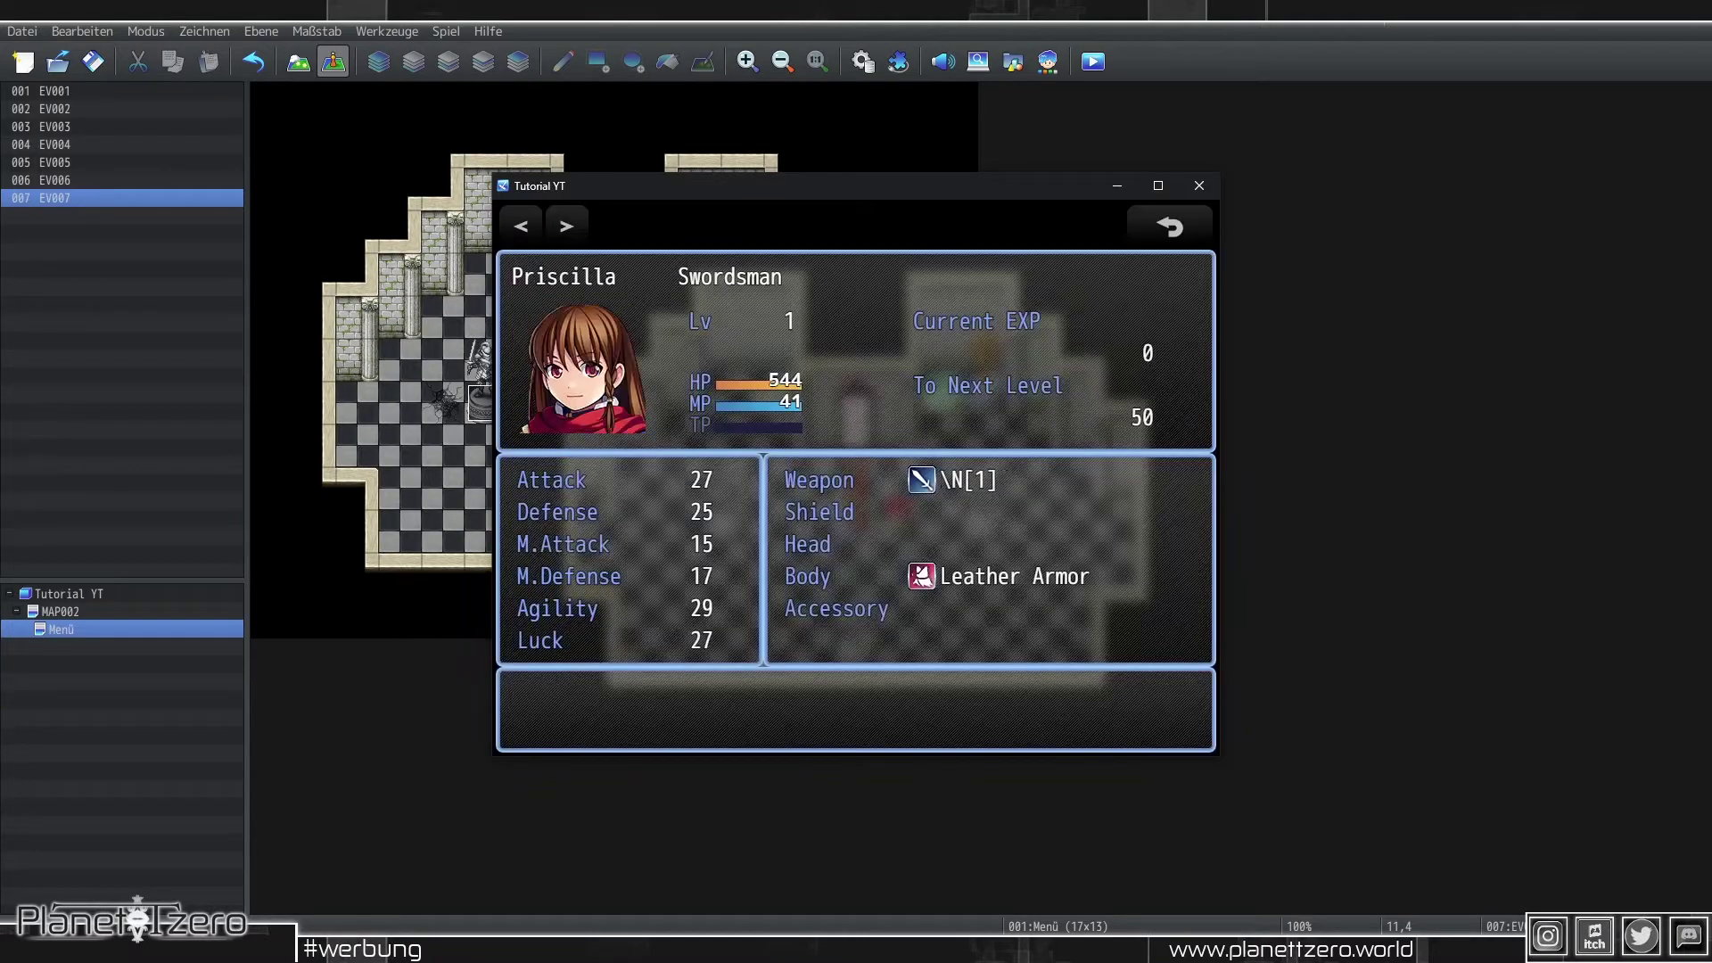
key(w)
key(w)
key(Escape)
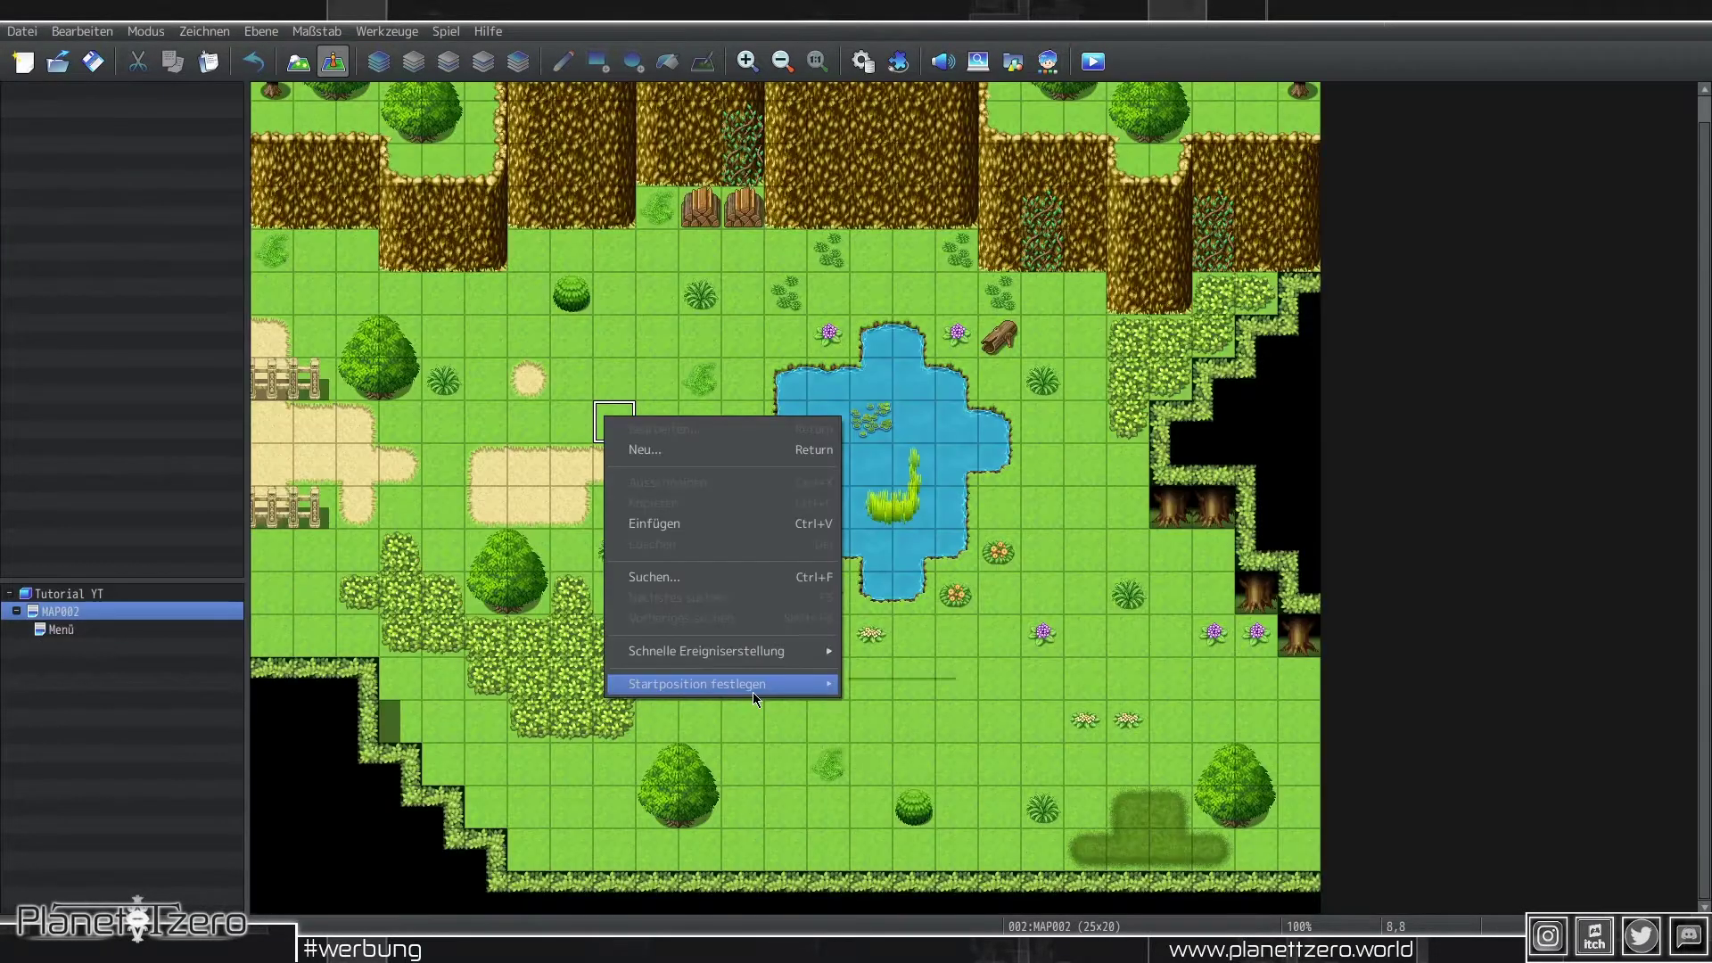
Step: Move the player's start on MAP002 up two tiles to 8,6, then open the Database
mouse_move(753, 693)
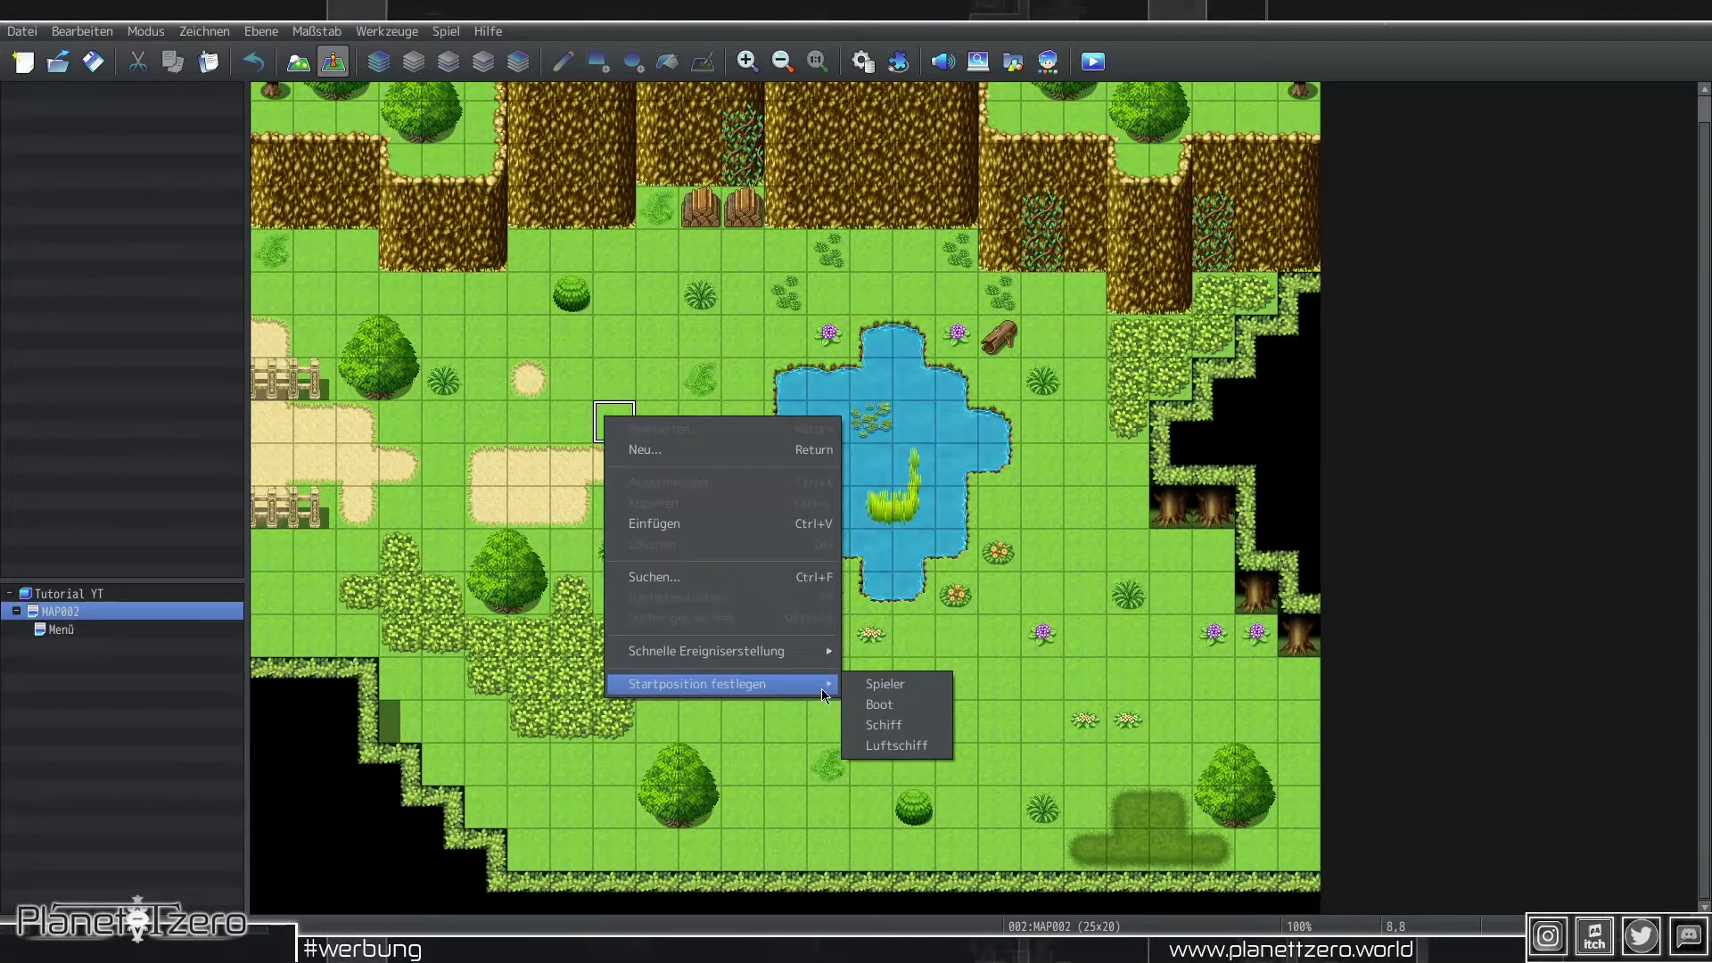
click(883, 684)
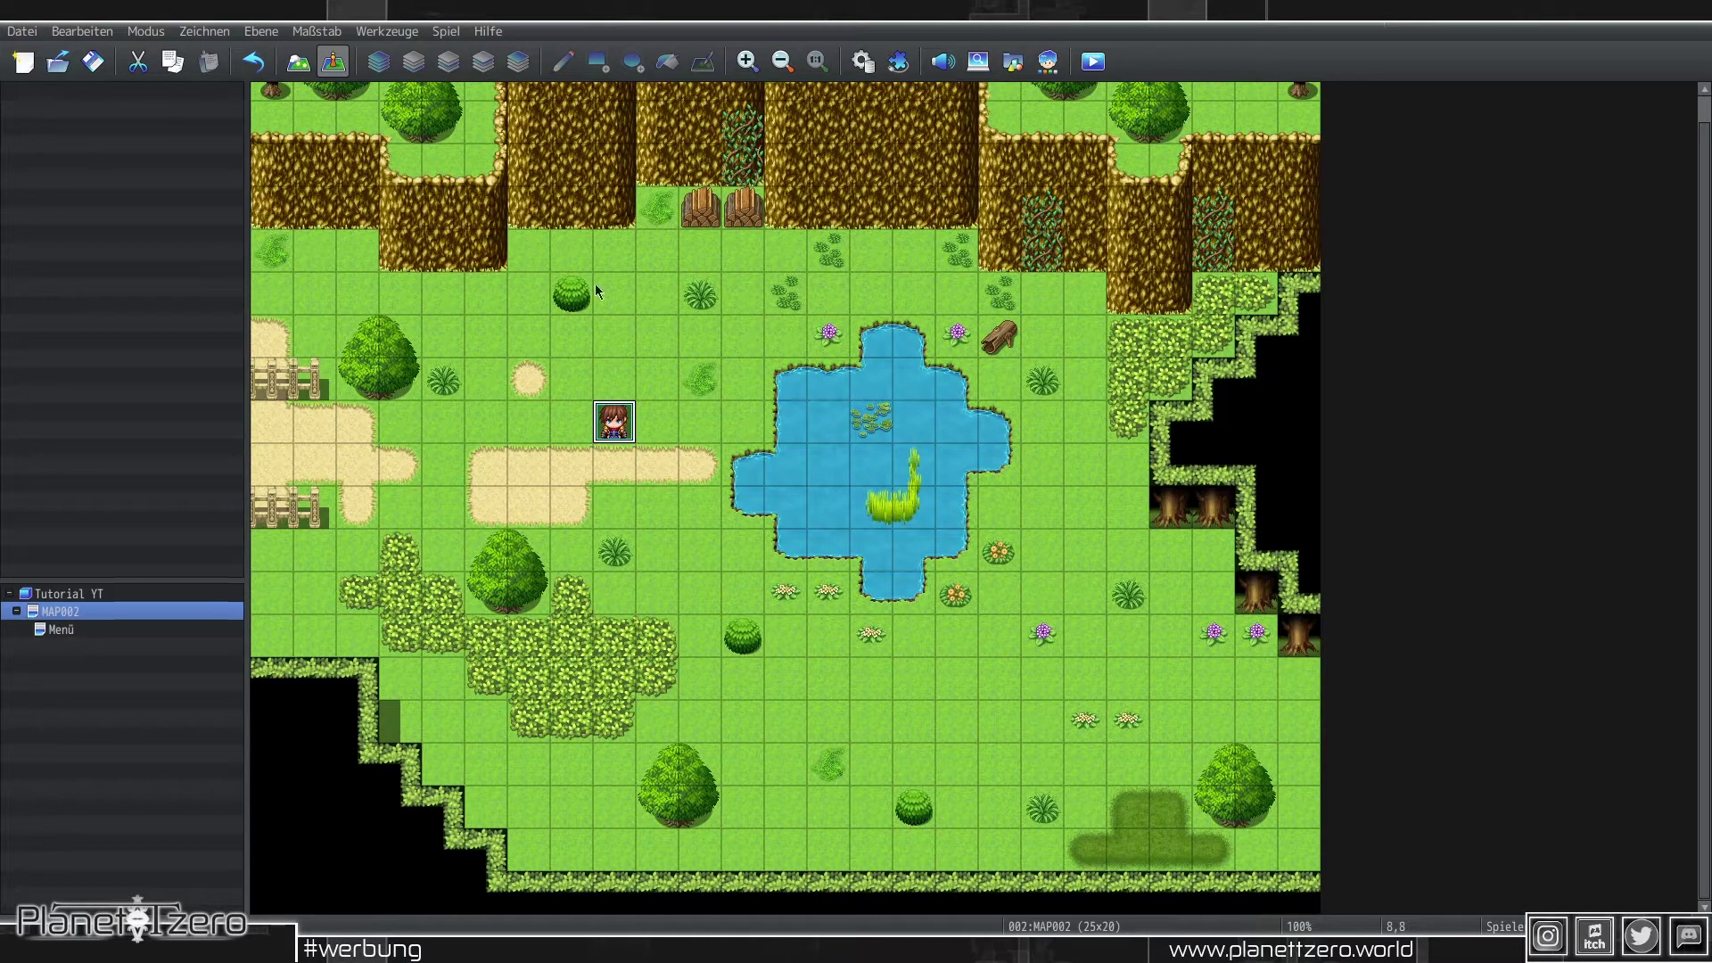
drag(614, 421, 616, 351)
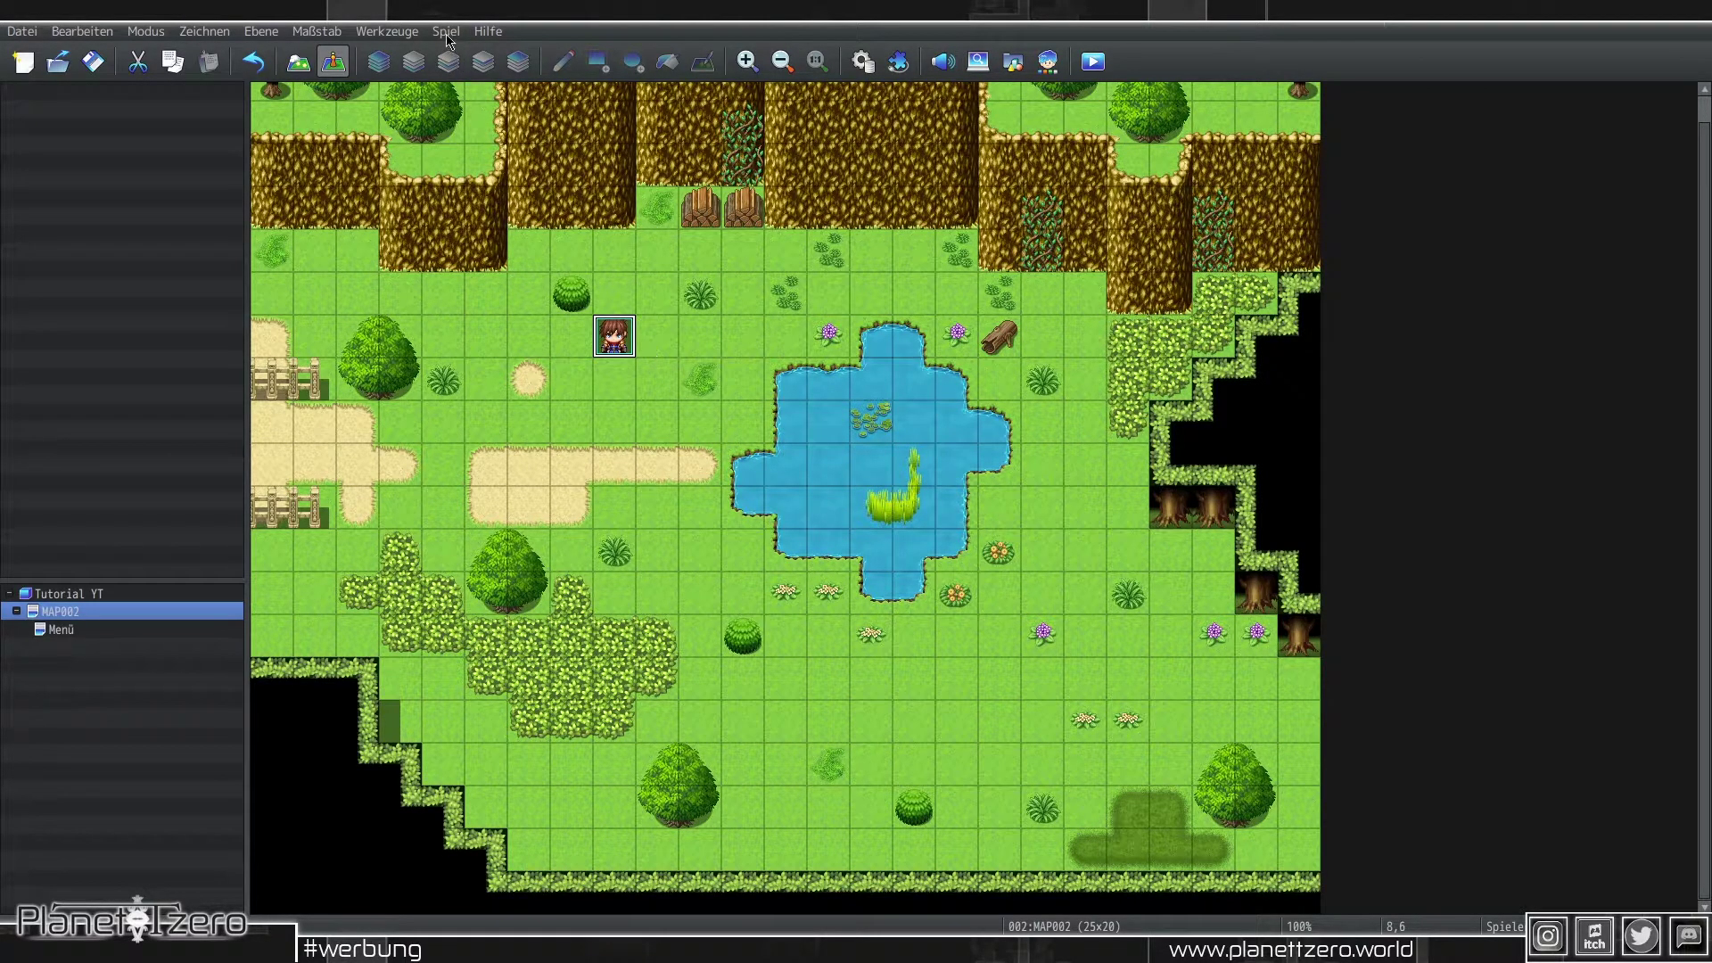
click(392, 31)
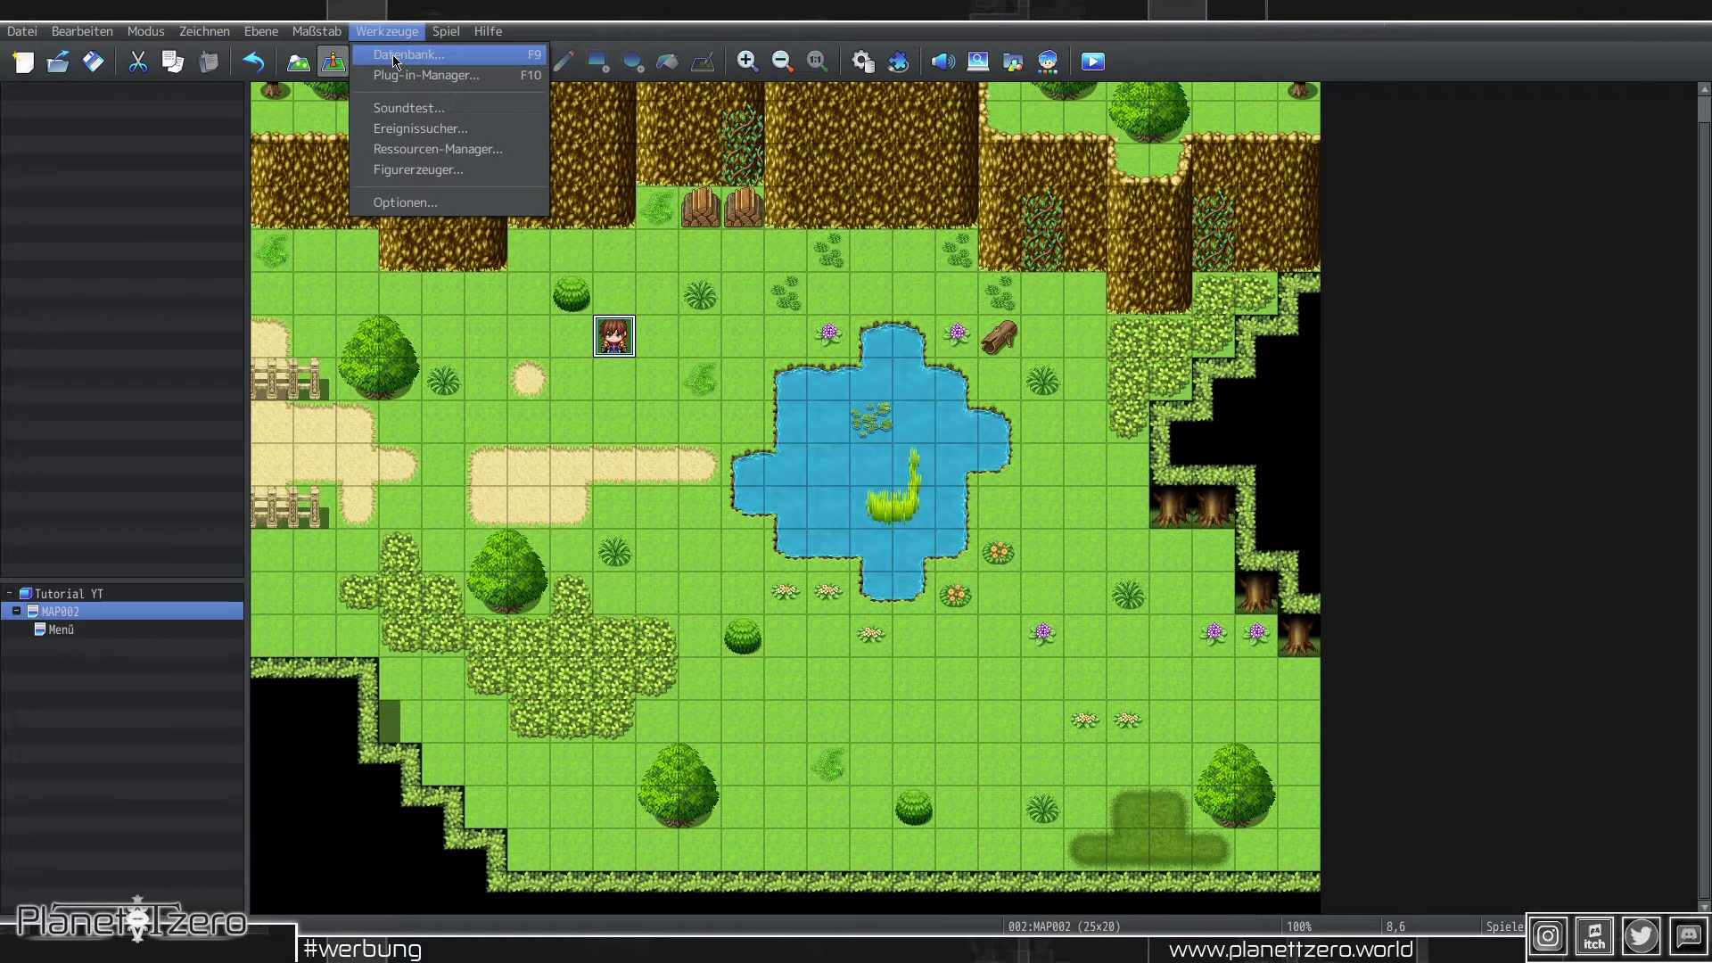
click(396, 56)
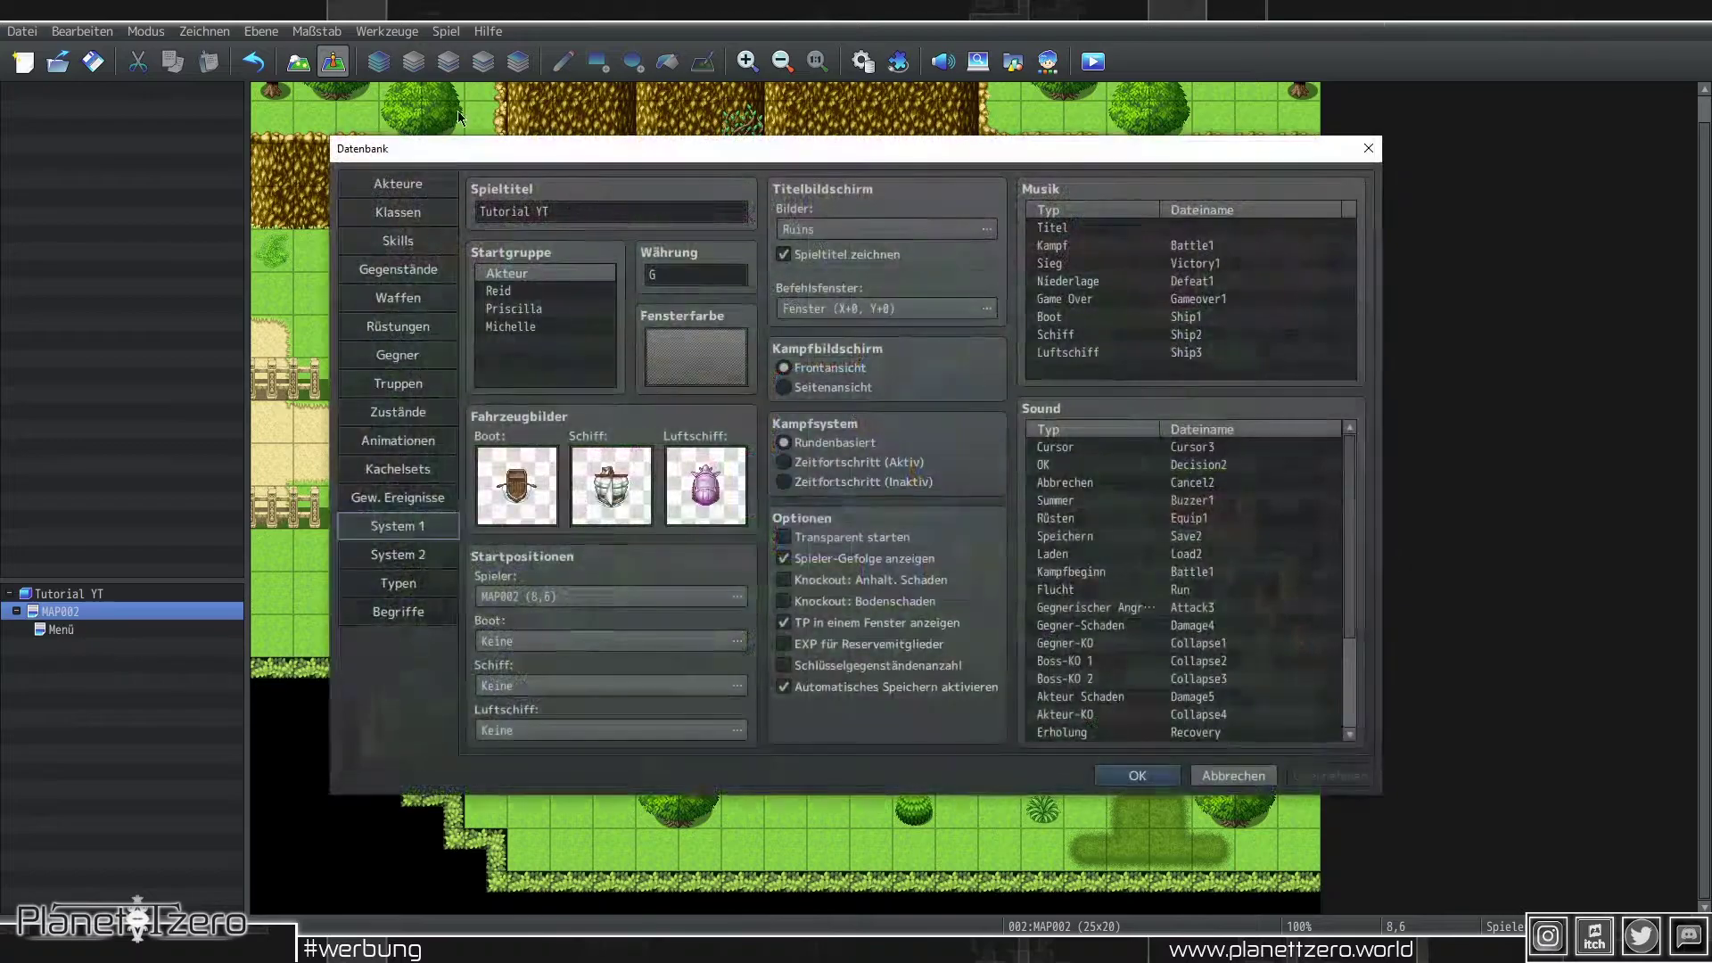
Step: Name common event 0001 'Menü' on the common events page
click(415, 499)
click(747, 241)
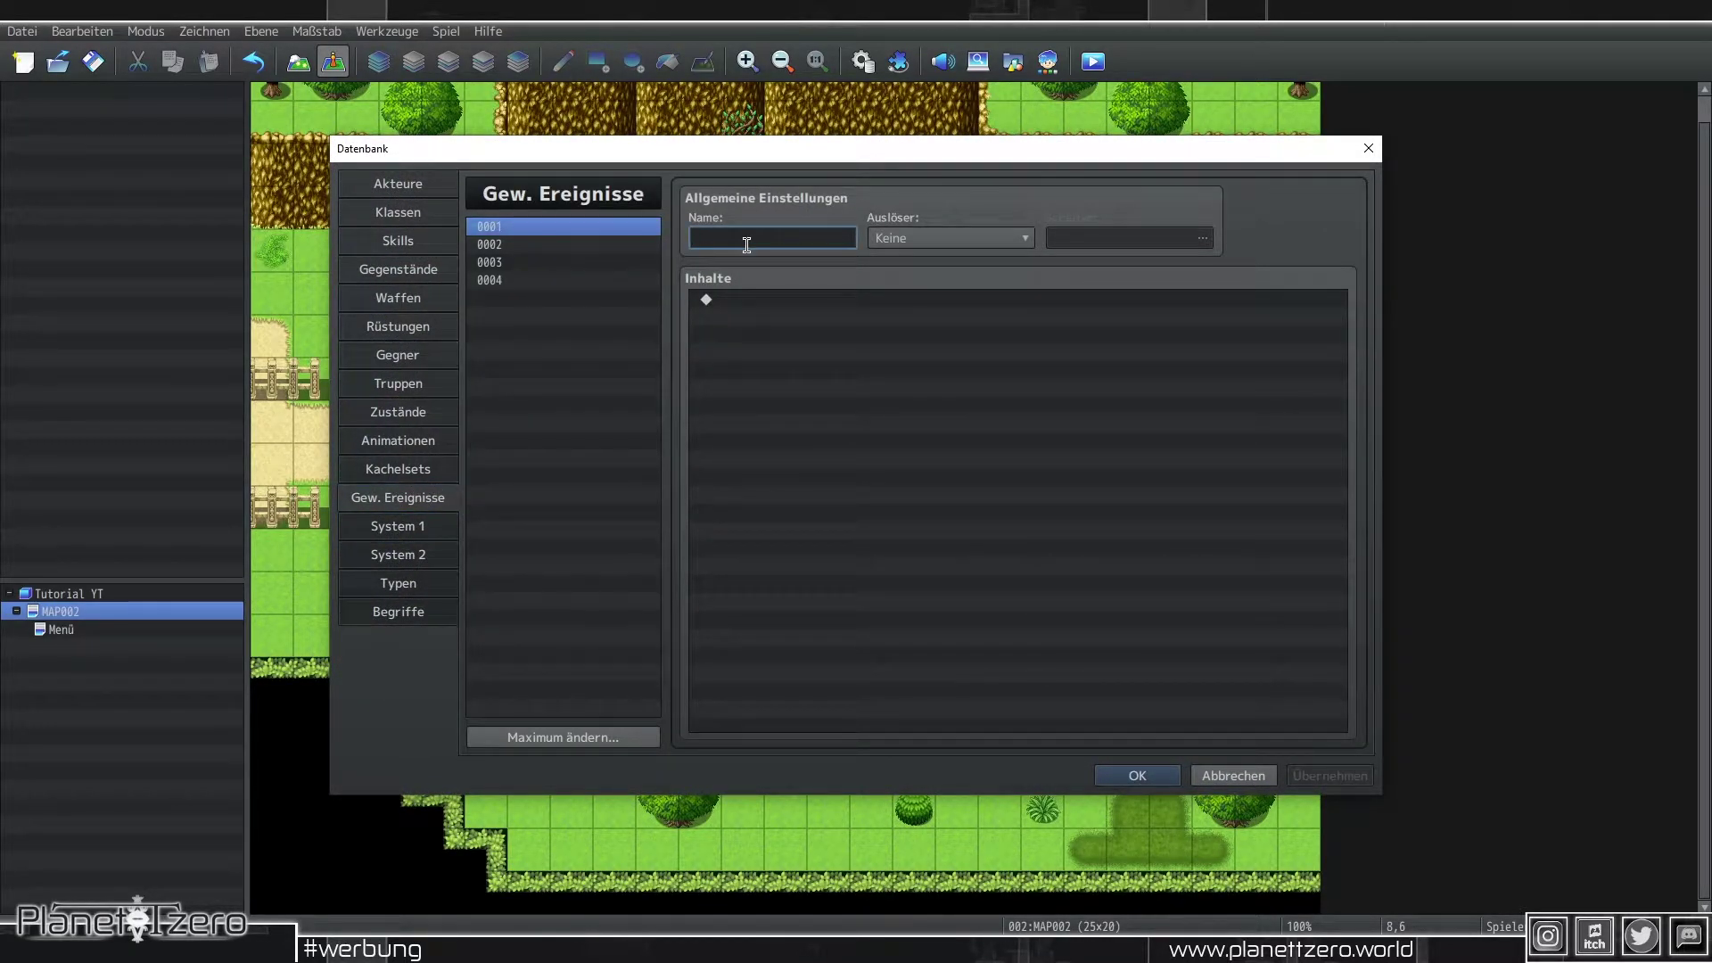
text(Menü)
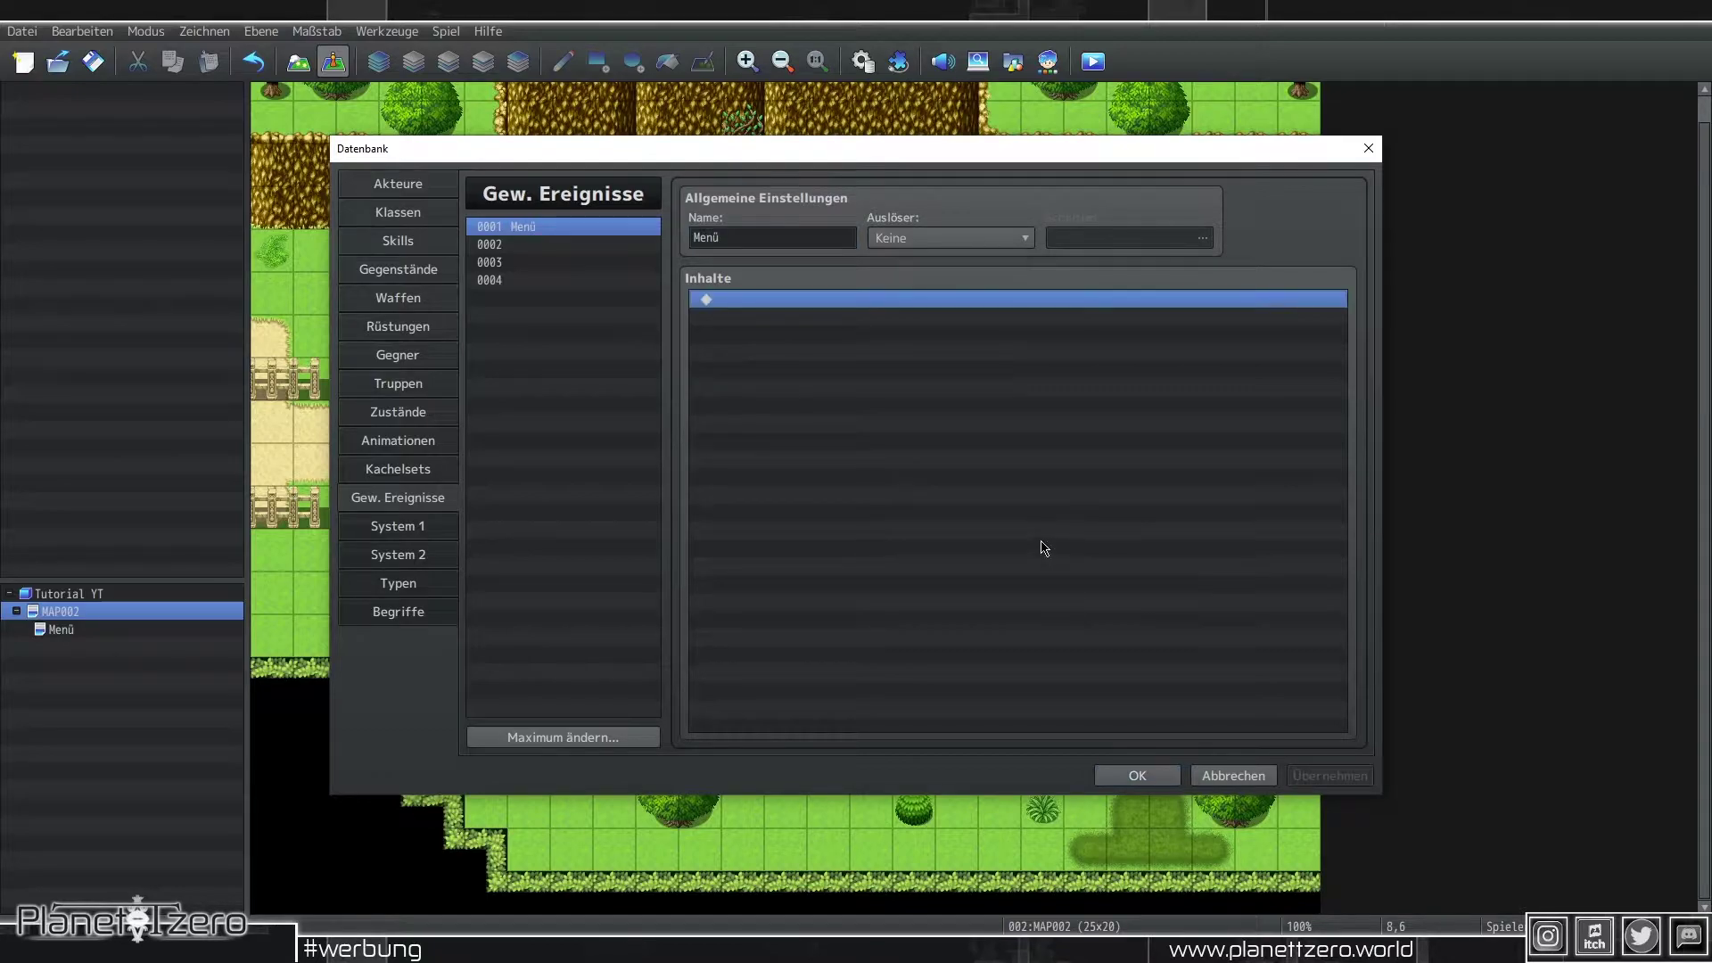
Step: Add a conditional branch to Menü that runs when the Abbrechen key is triggered
double_click(1040, 547)
click(947, 565)
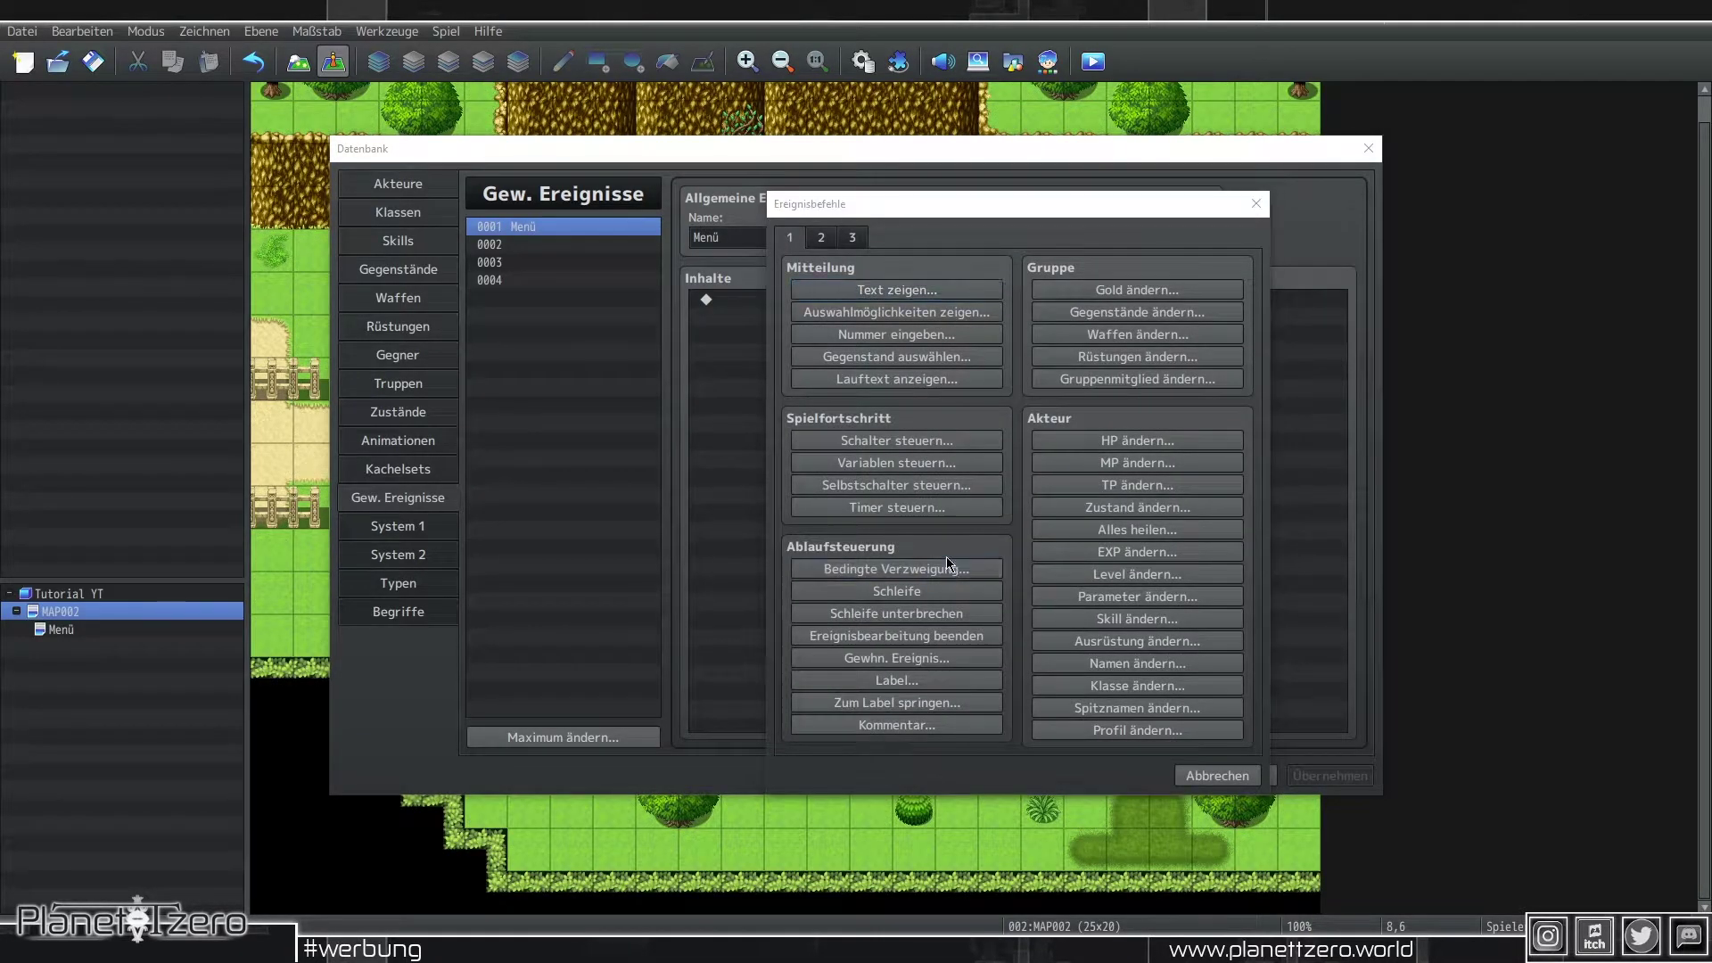
click(894, 357)
click(925, 356)
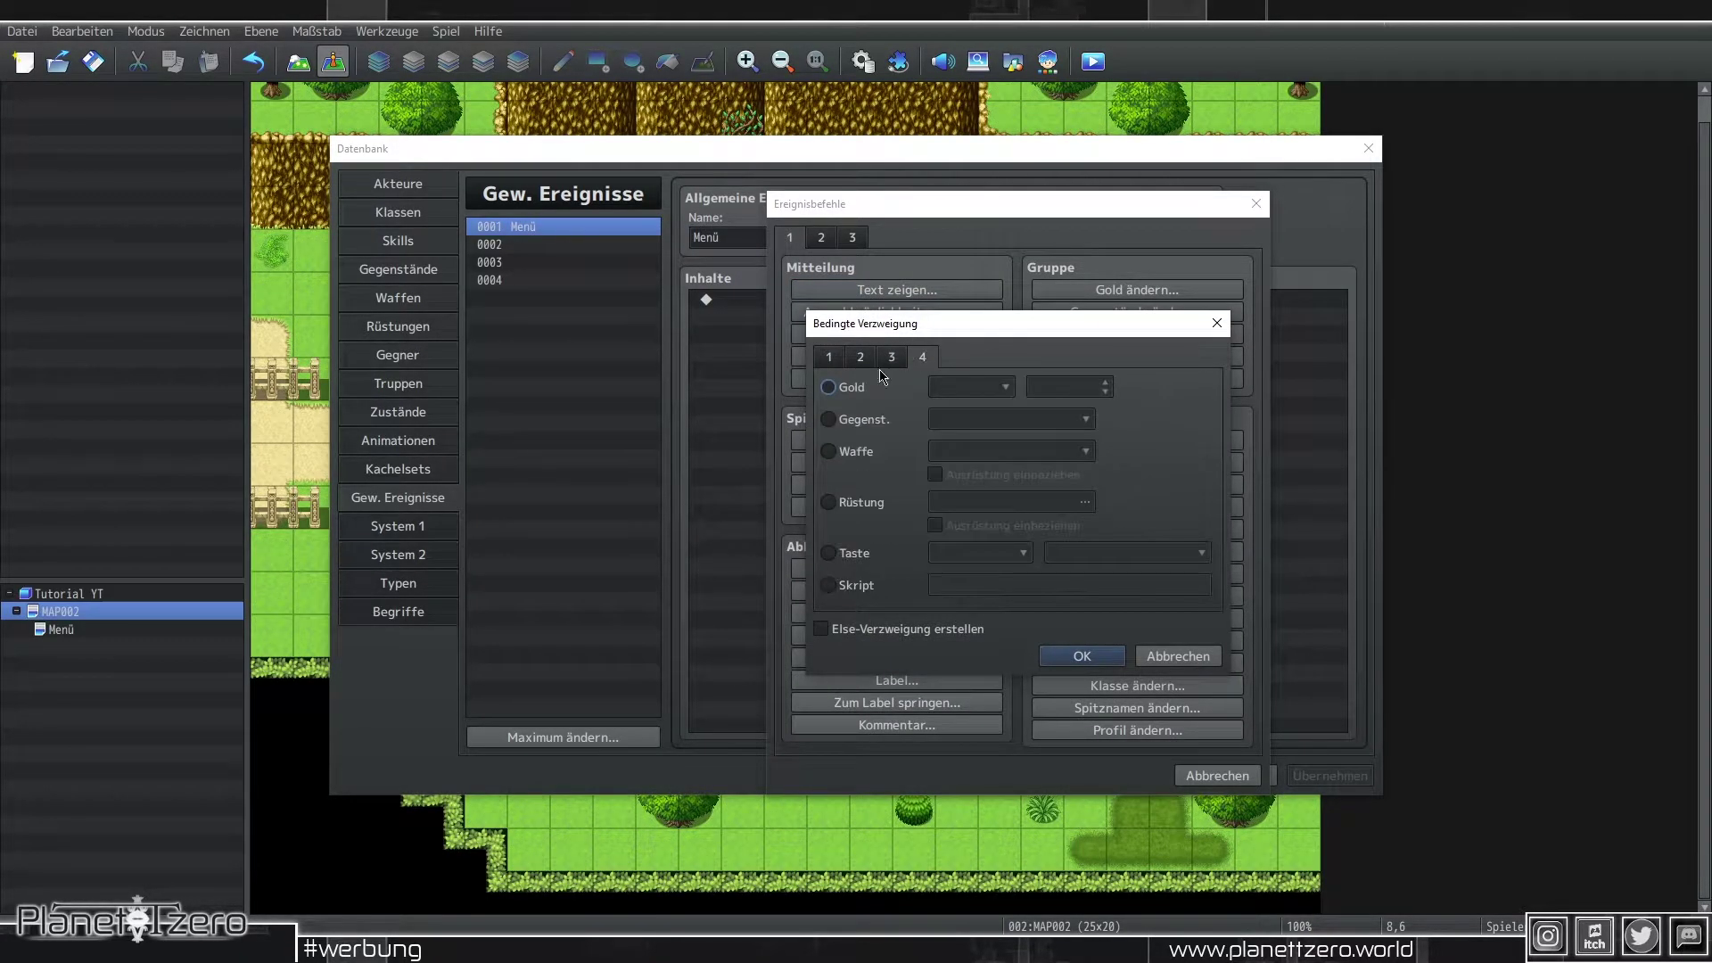
click(854, 553)
click(979, 553)
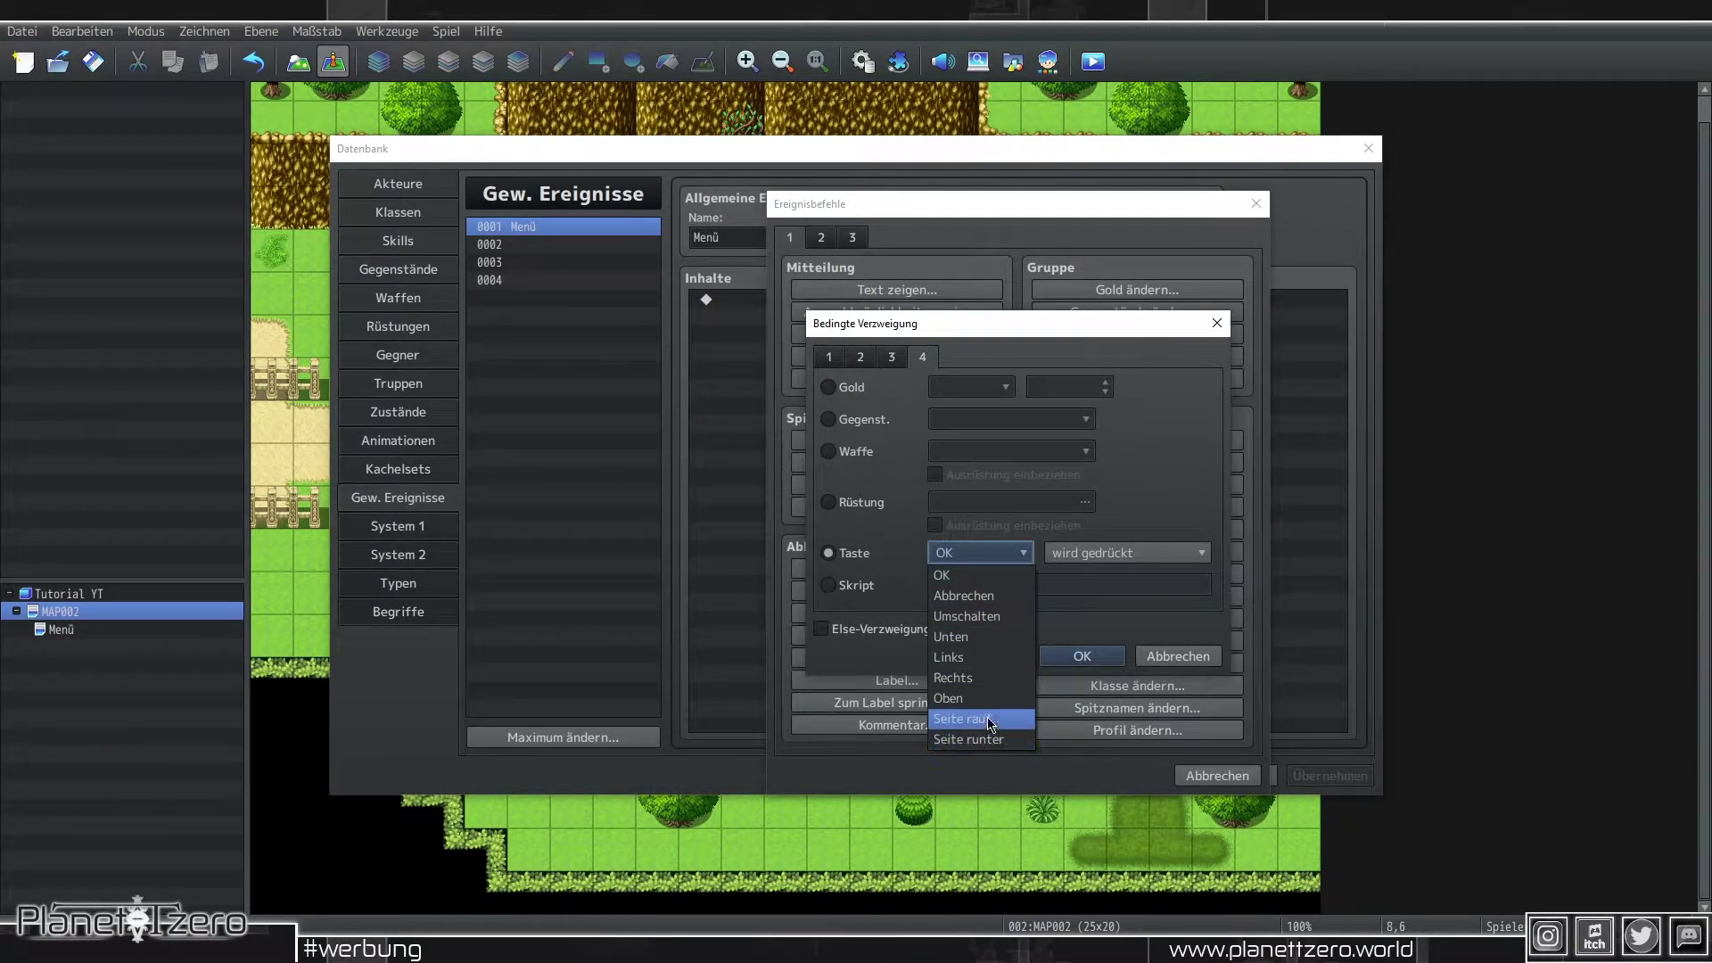
click(1005, 603)
click(1122, 561)
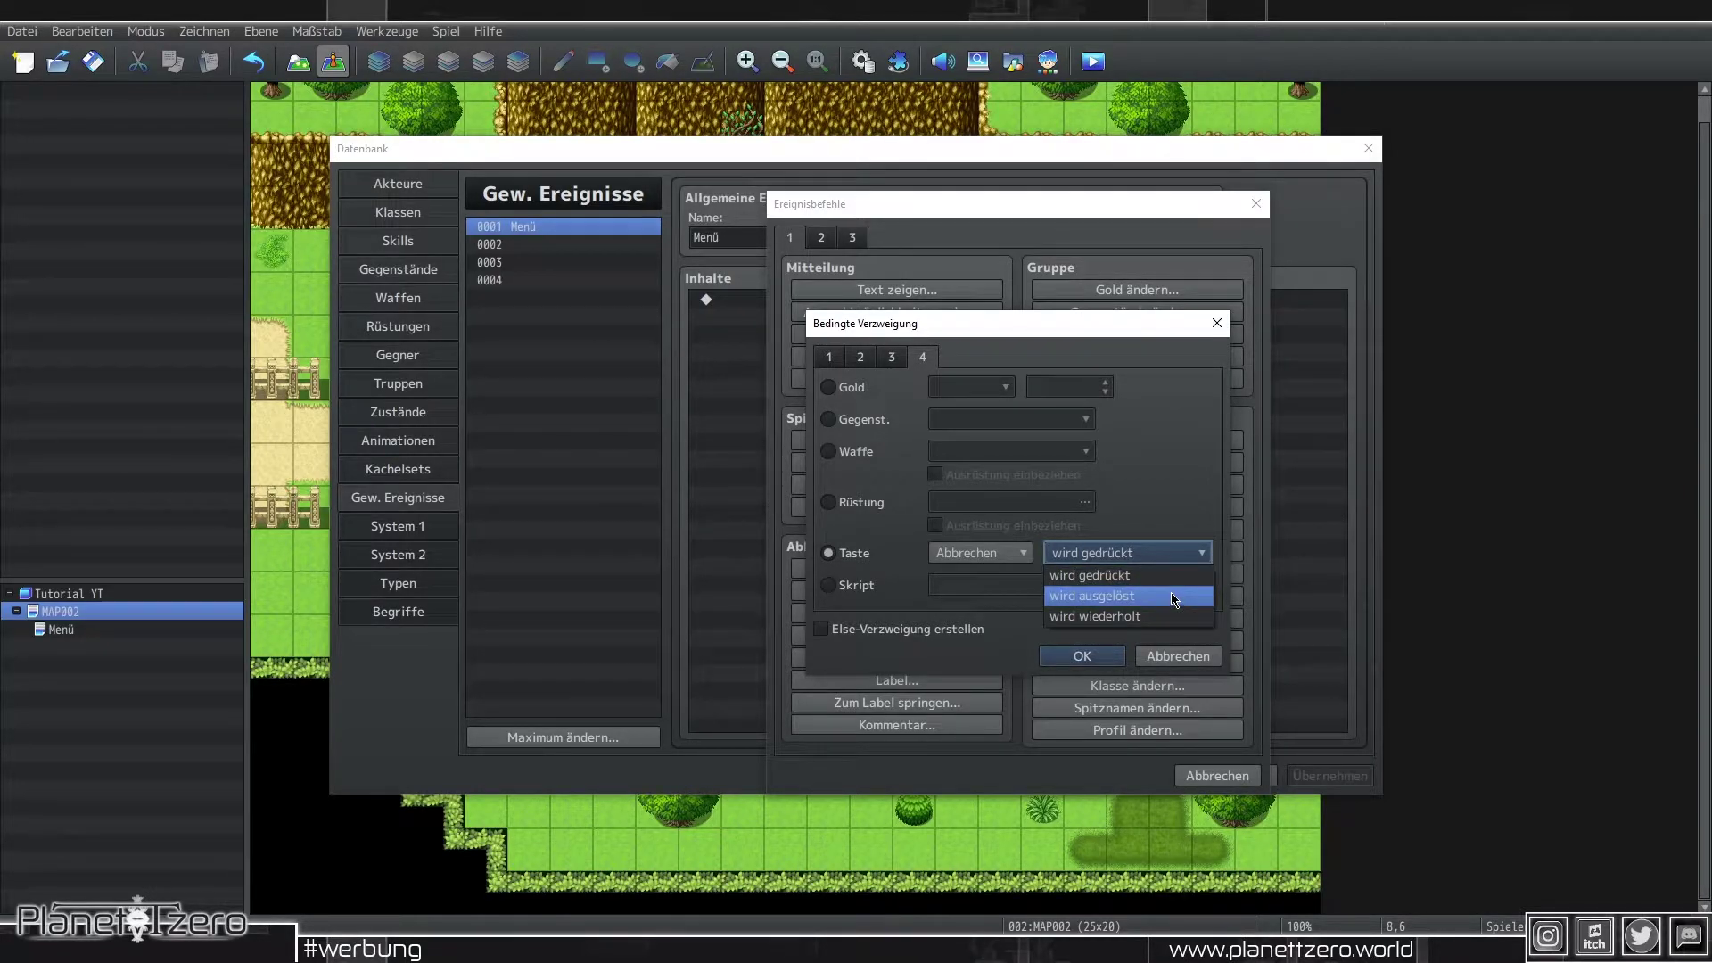
click(1174, 598)
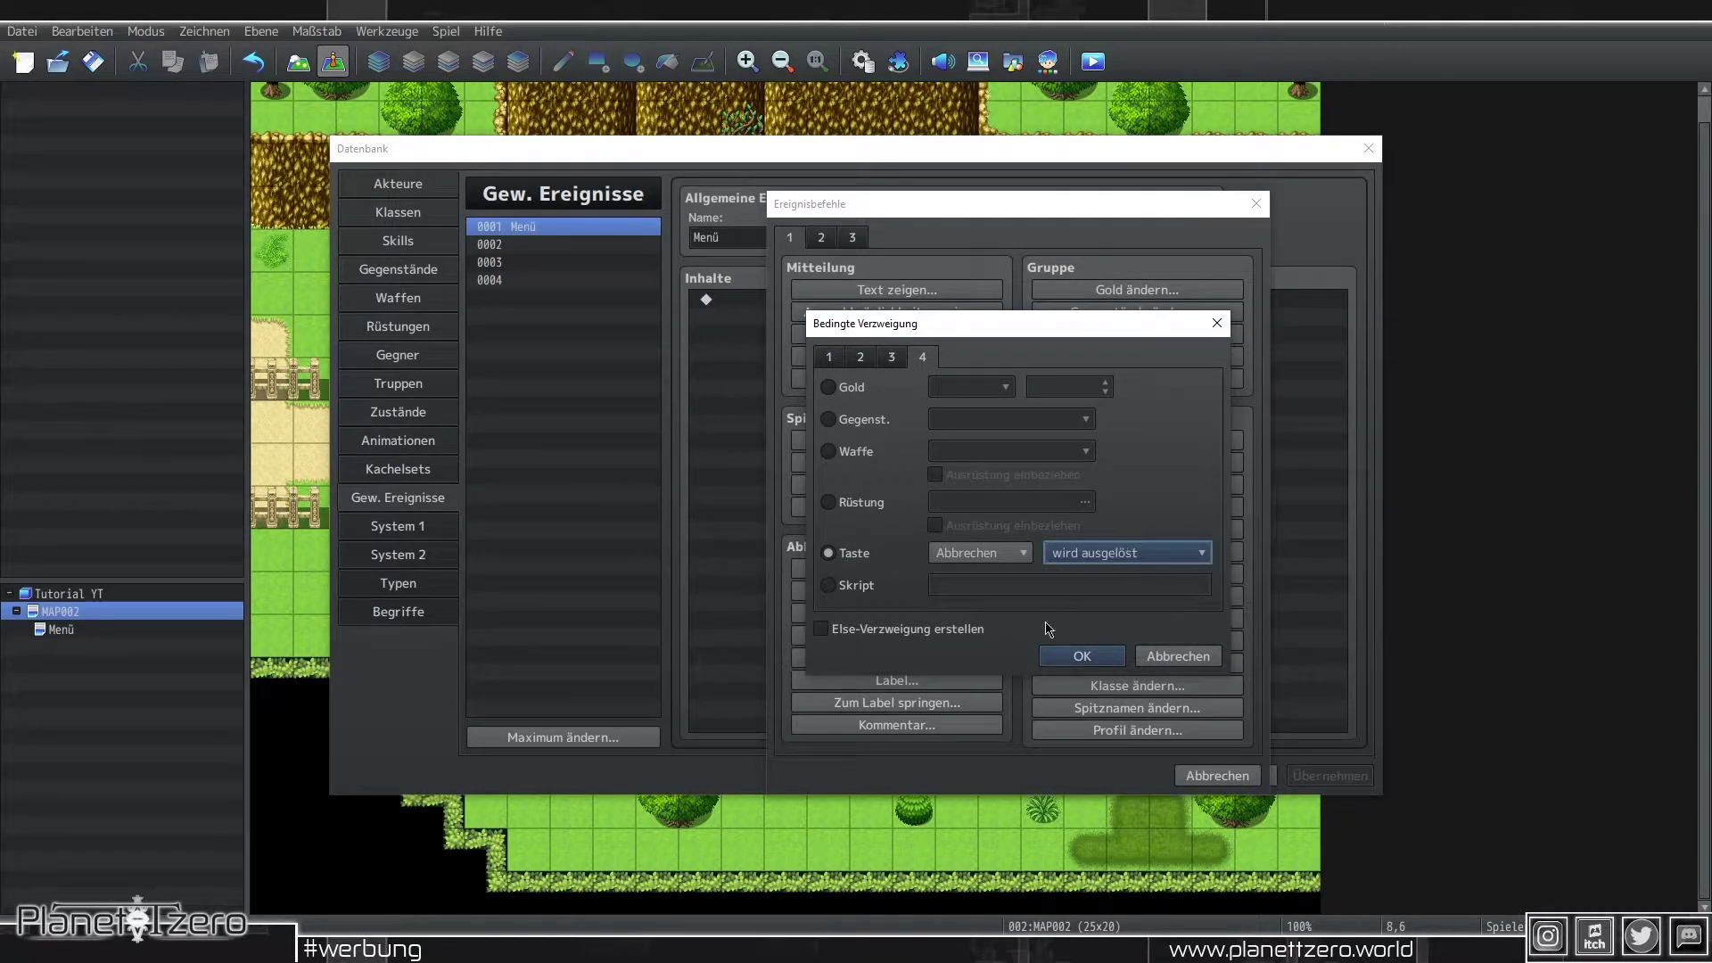
click(1090, 656)
Step: Apply the event, then add Control Variables setting 0006 Held X to the player's map X
click(1328, 778)
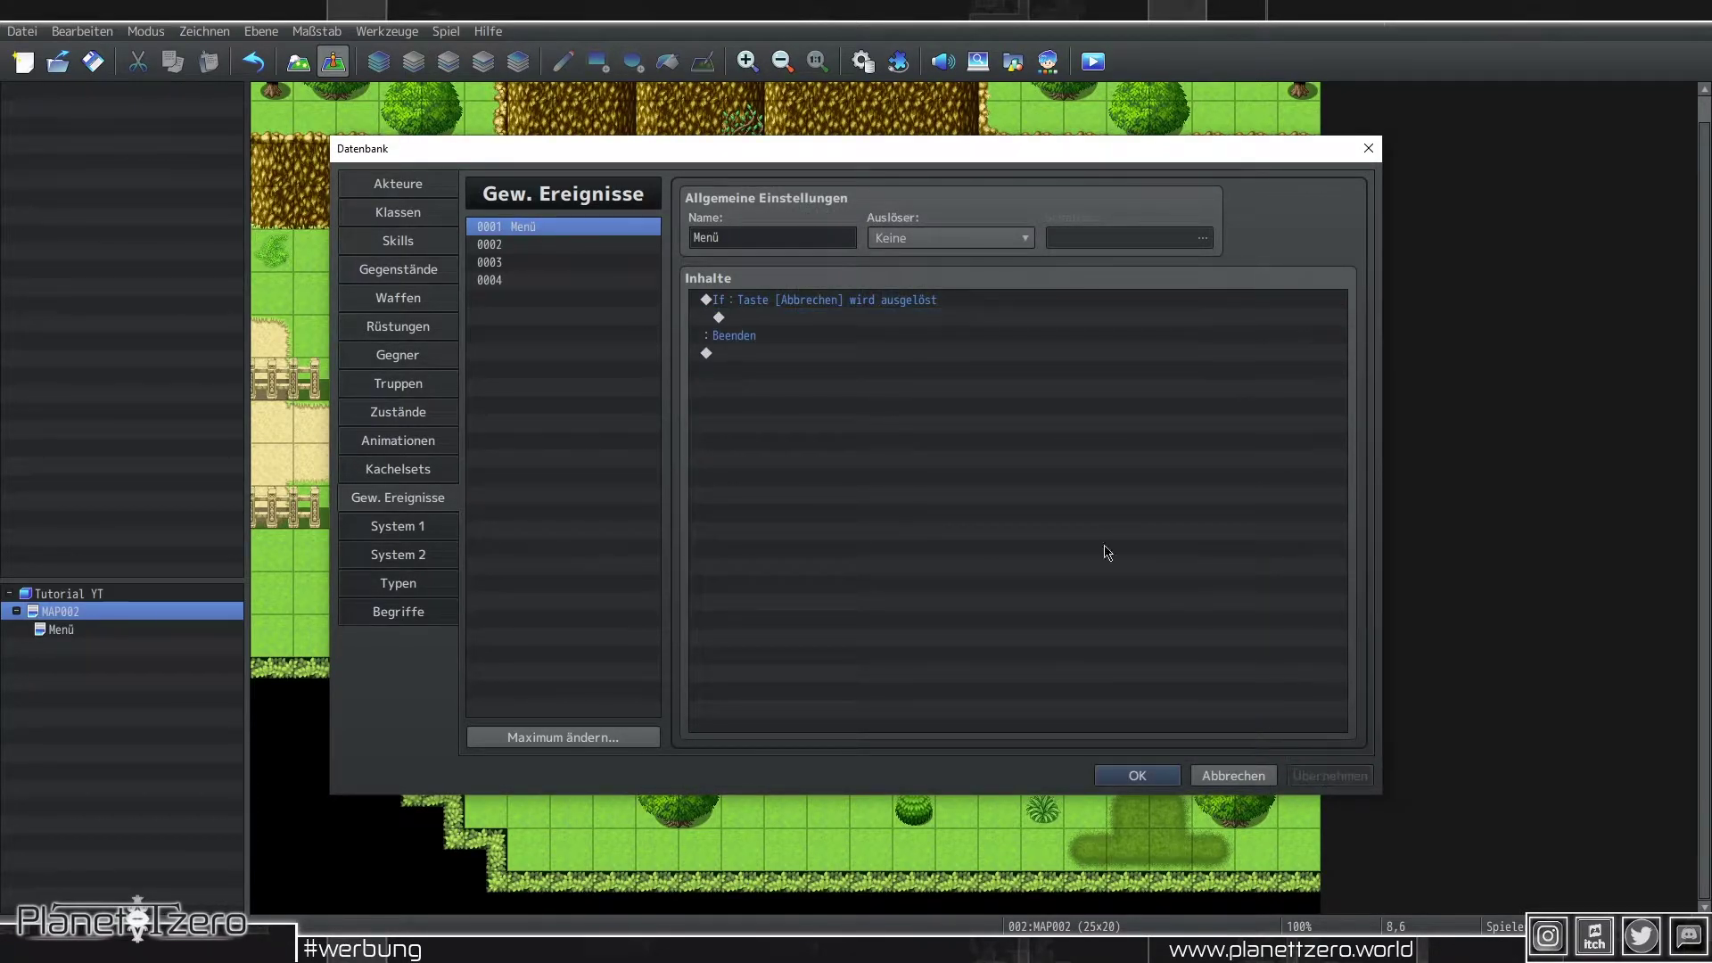
double_click(918, 320)
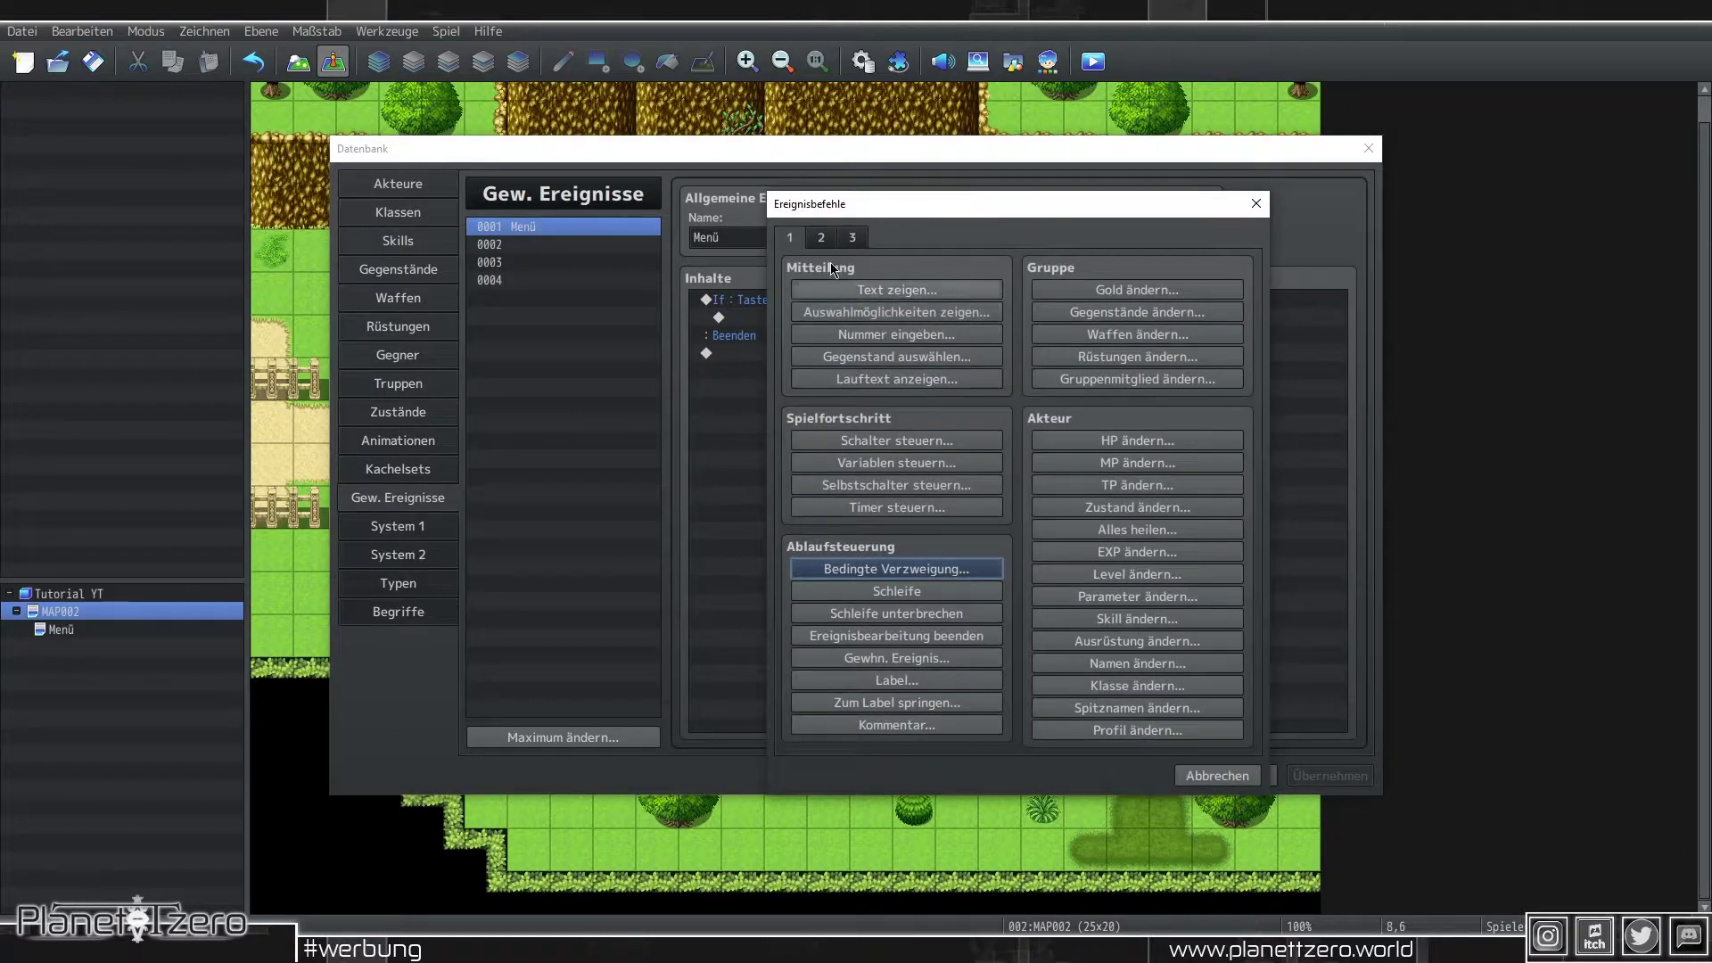
click(873, 465)
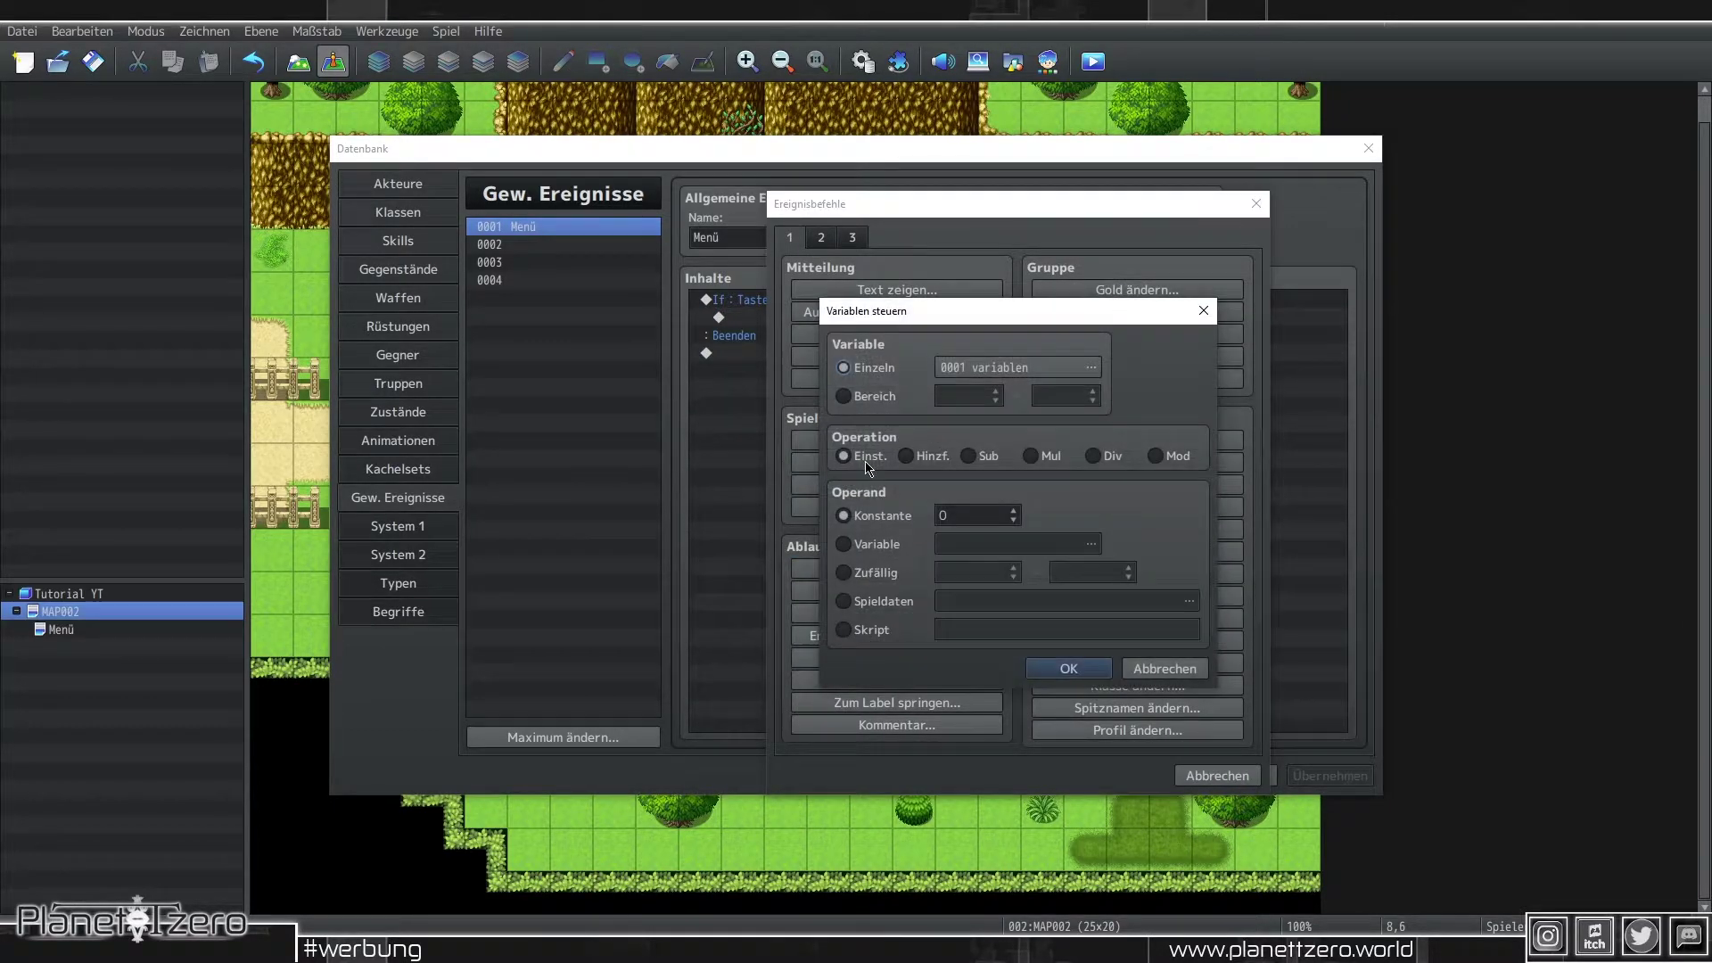
click(989, 375)
click(1057, 397)
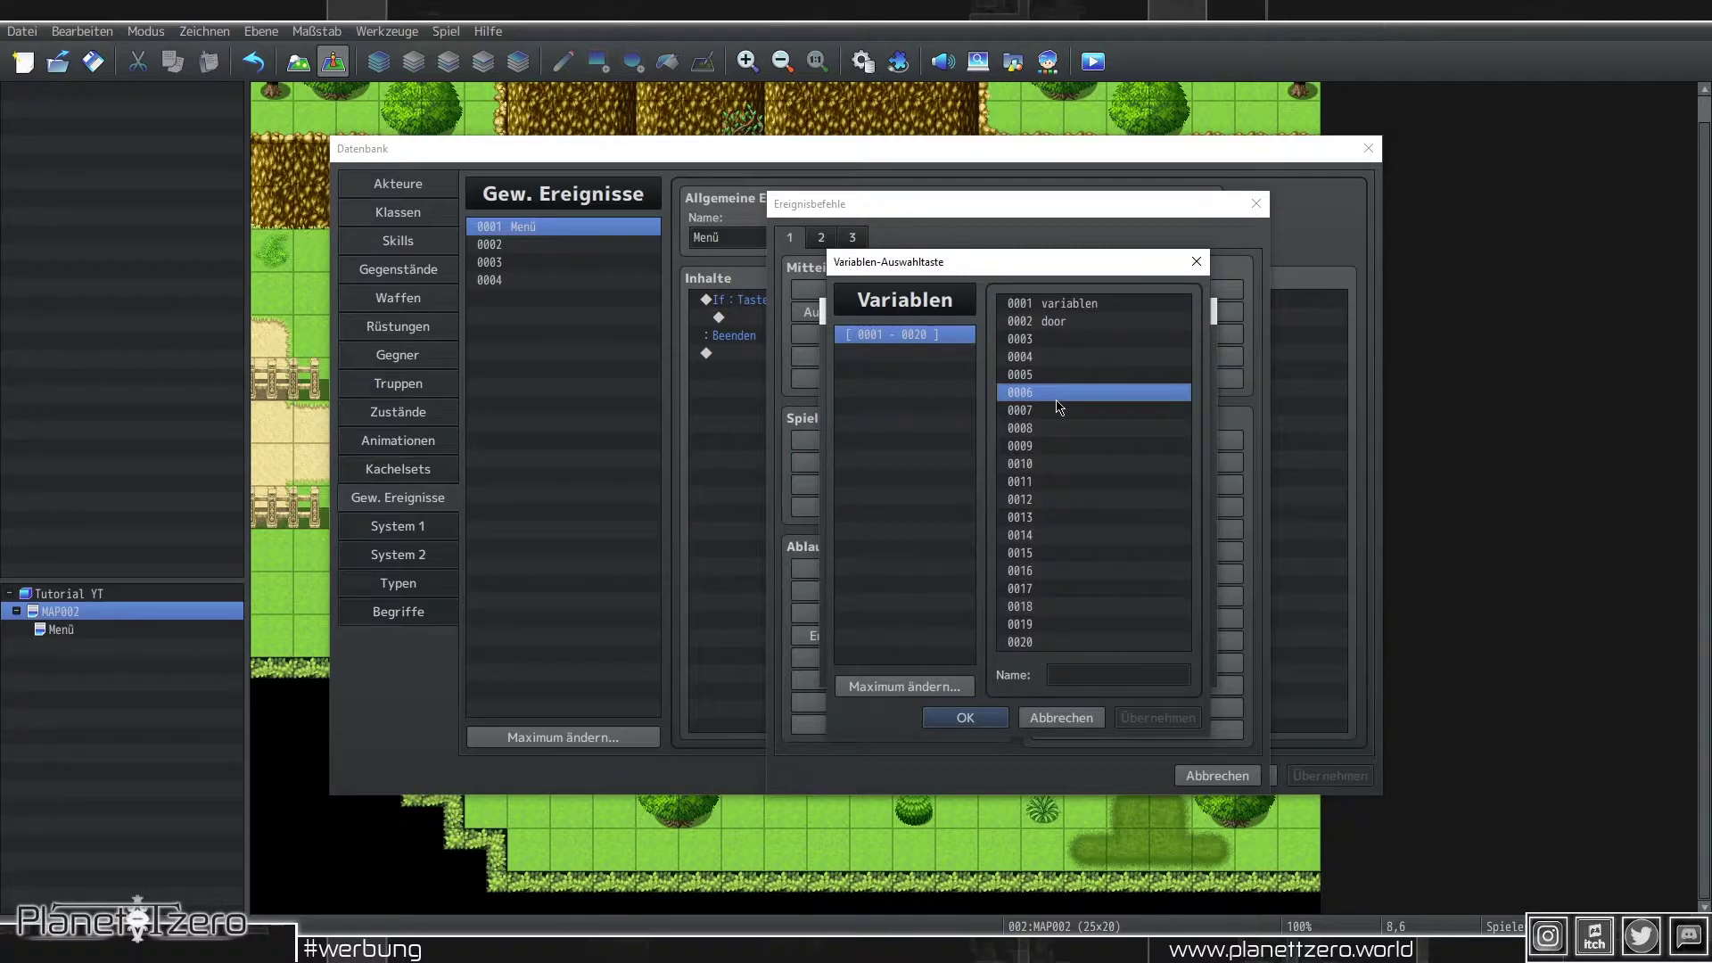
click(1136, 669)
text(Held X)
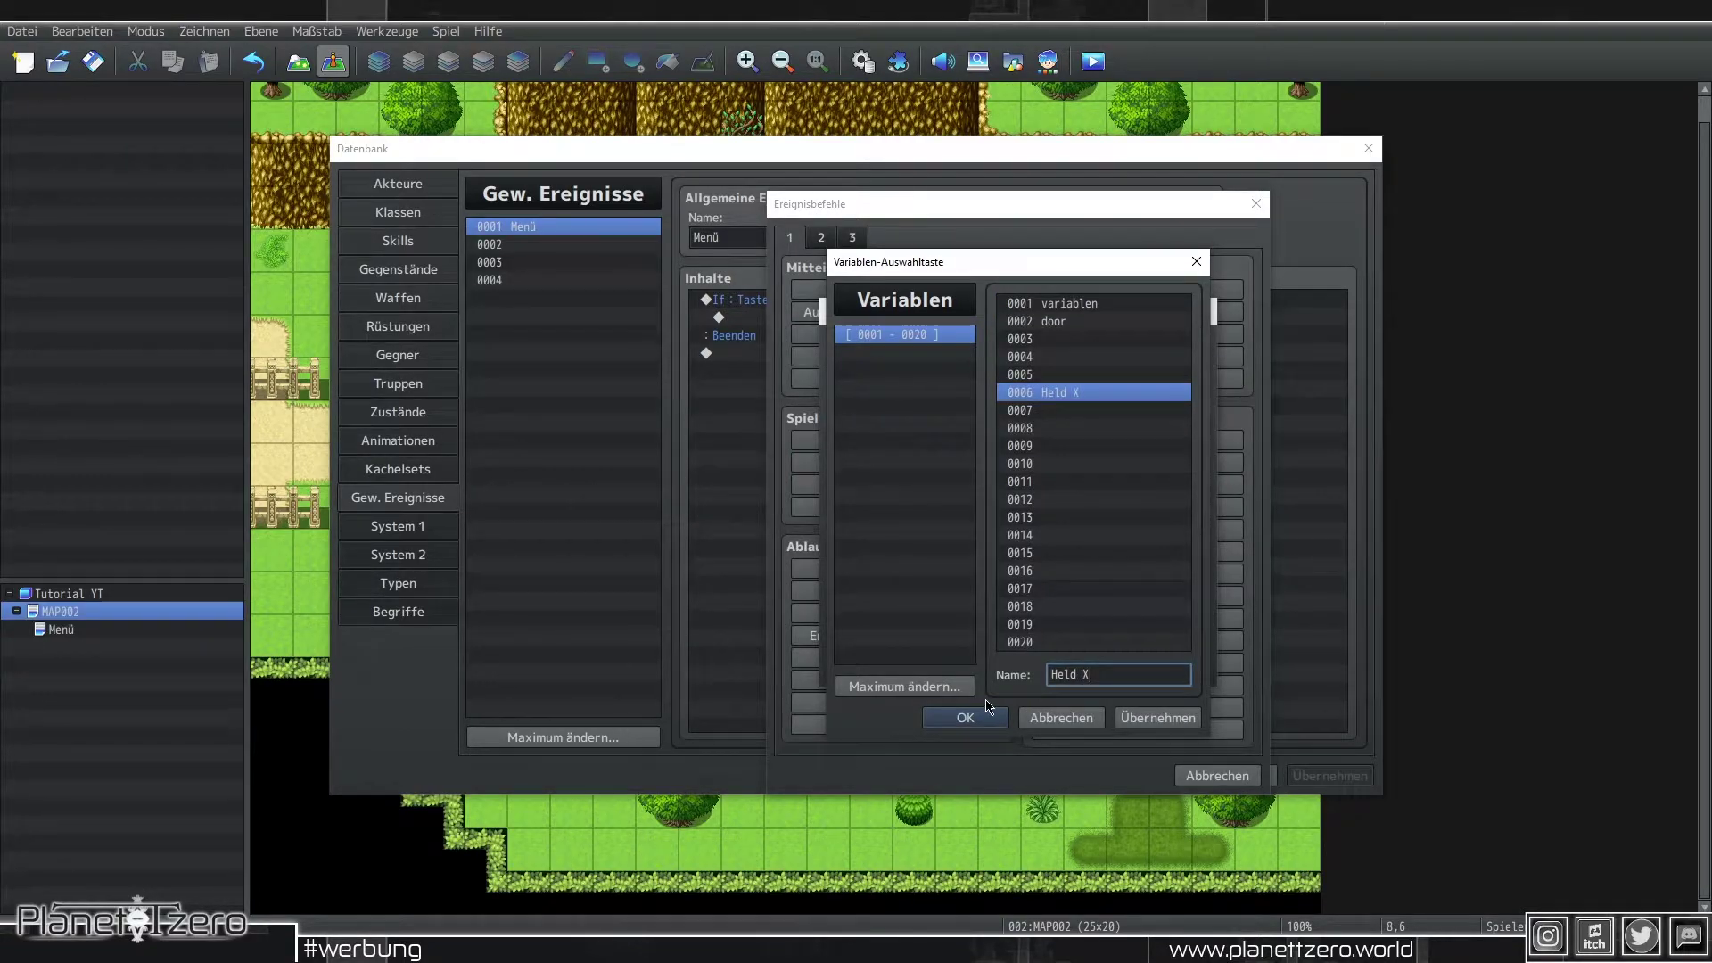
click(967, 717)
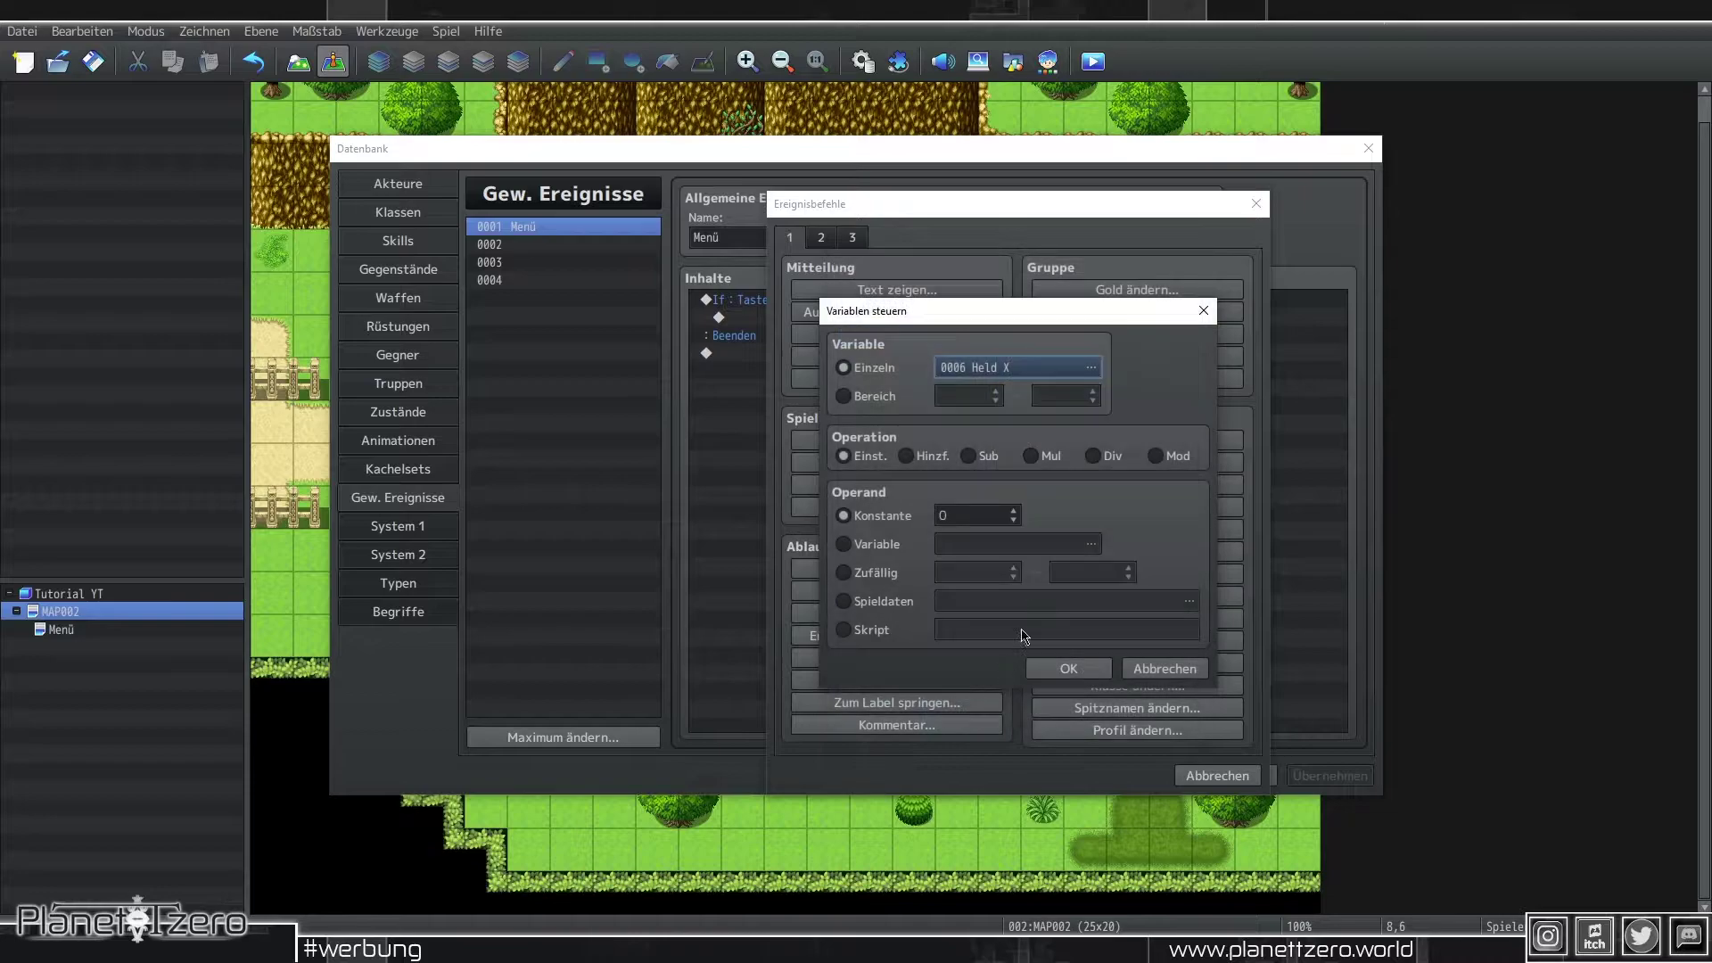
click(1061, 677)
click(896, 614)
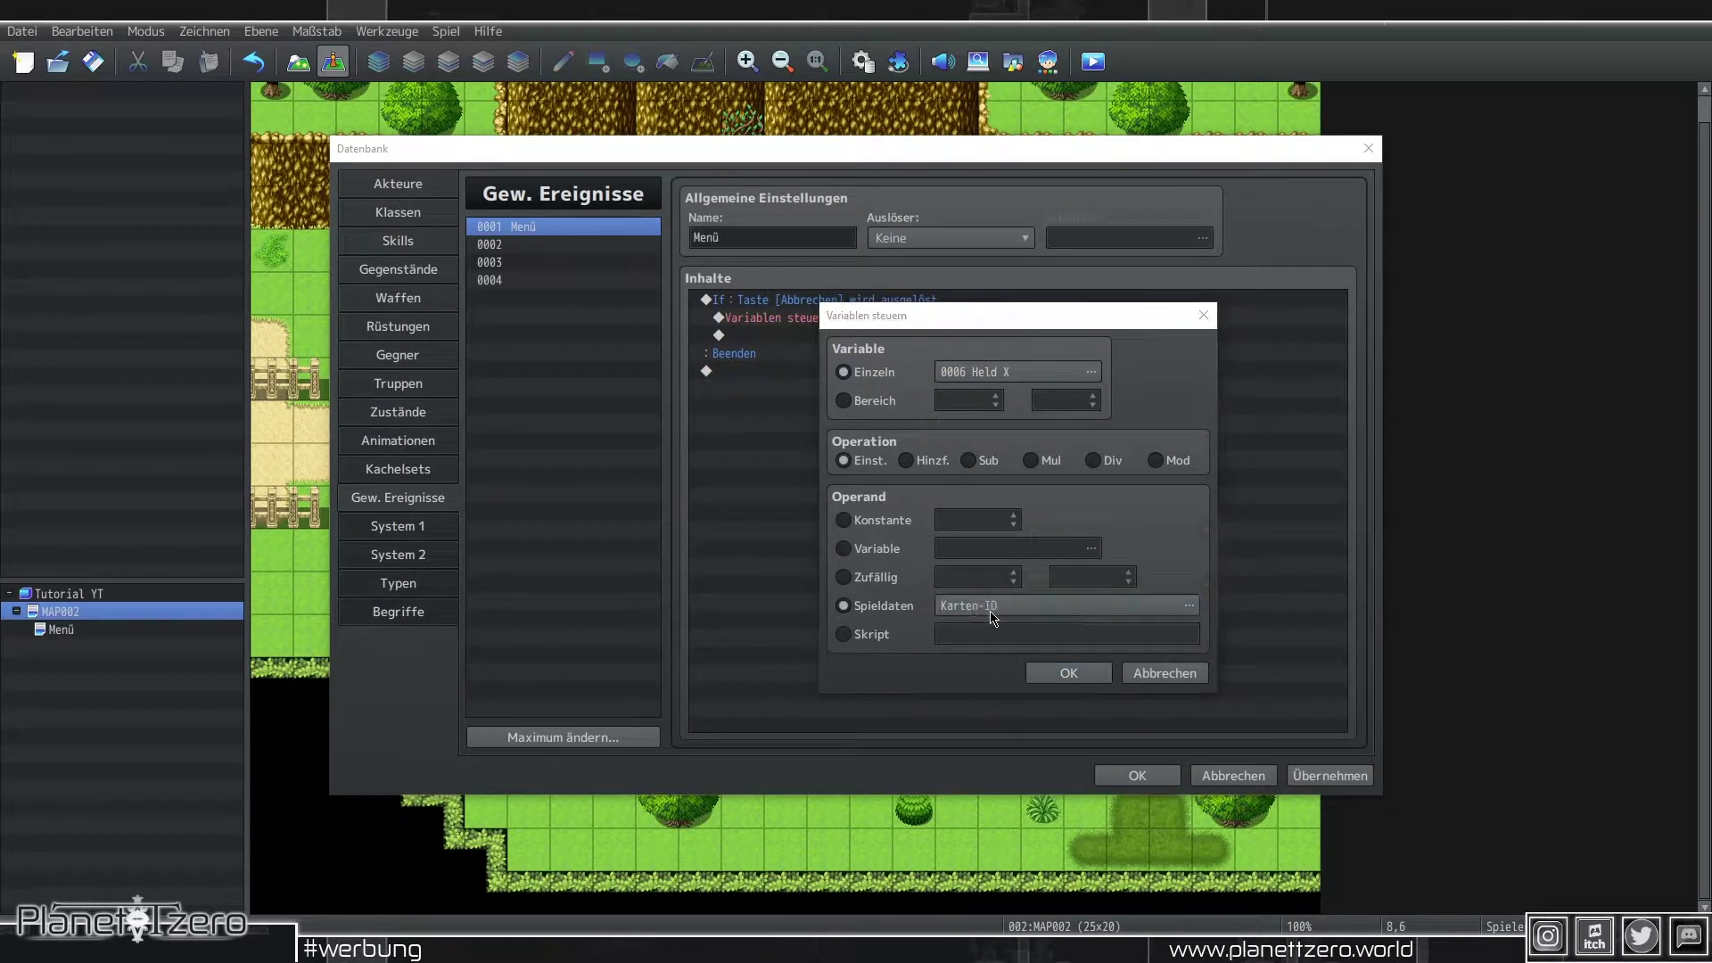
click(1008, 606)
click(821, 531)
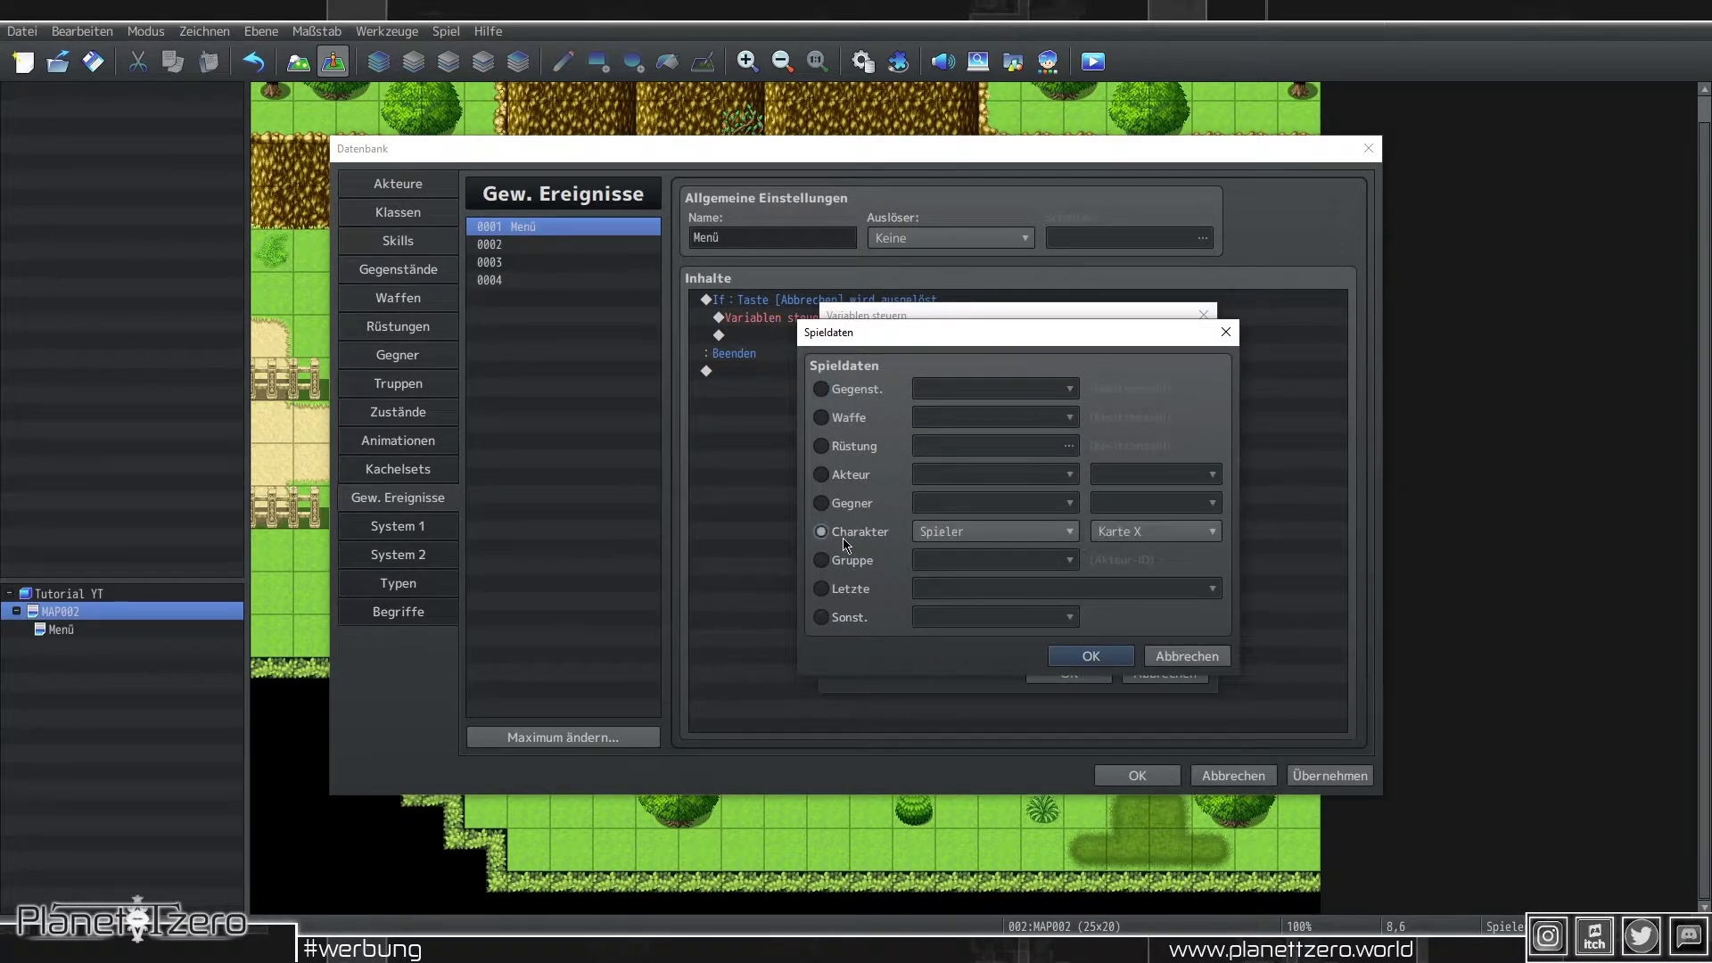
click(1071, 656)
click(1058, 673)
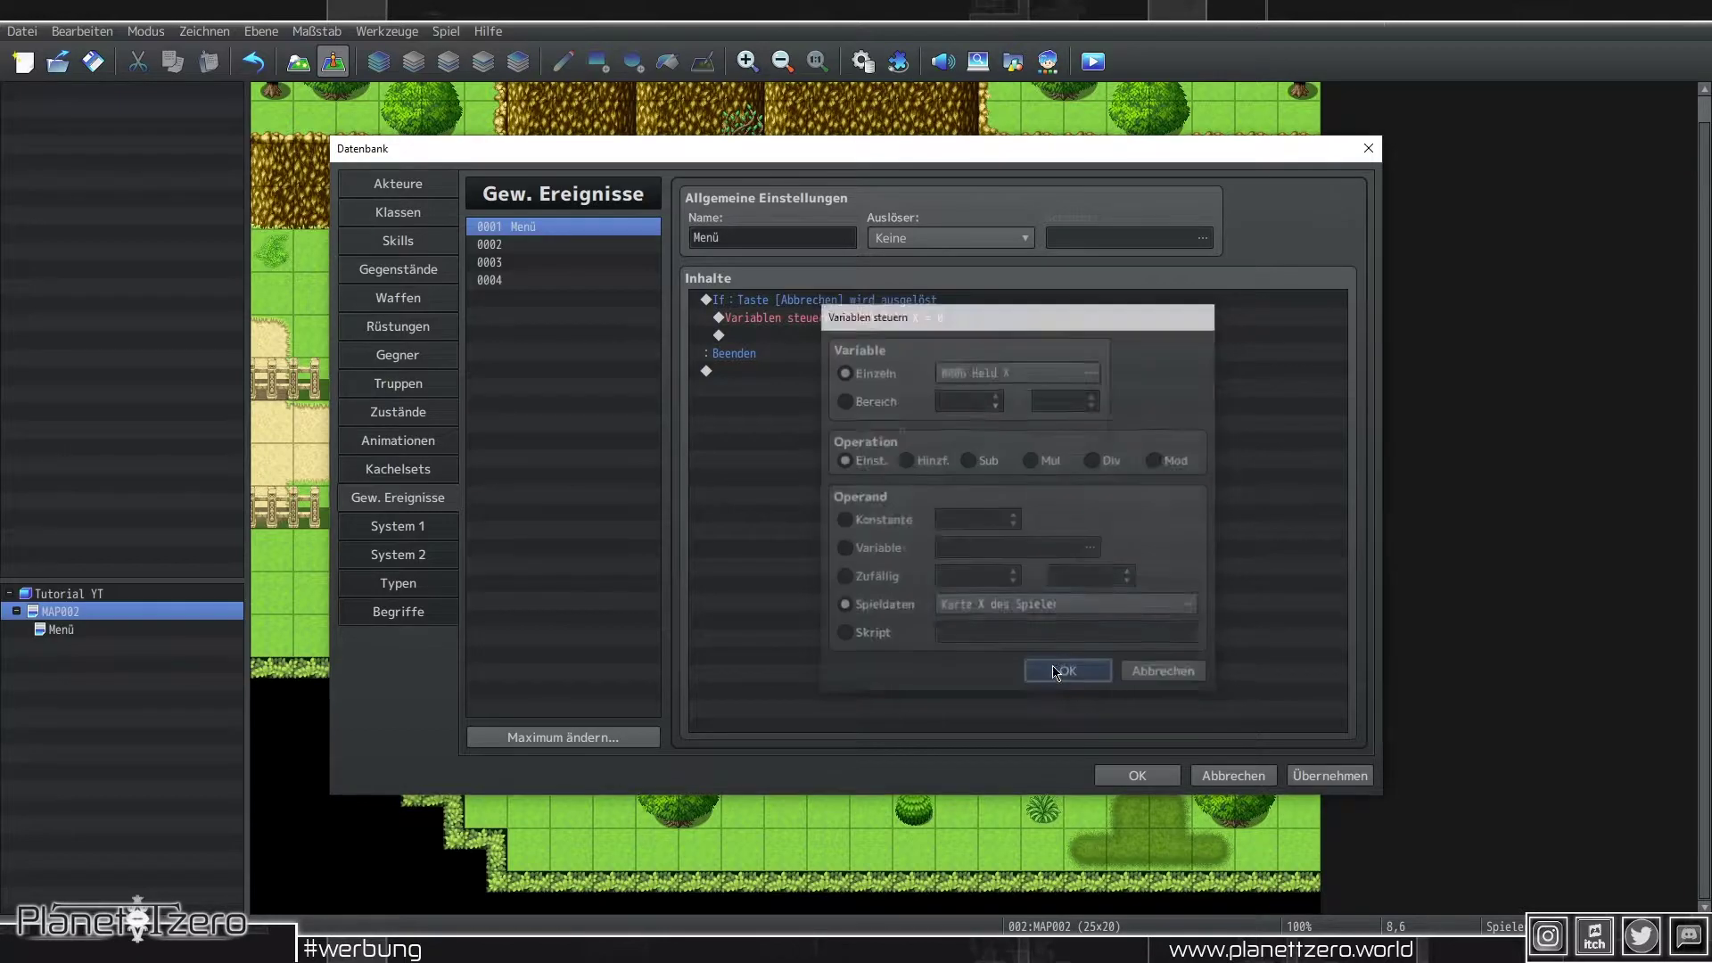
Step: Duplicate that command as 0007 Held Y, set to the player's map Y
key(ctrl+c)
key(ctrl+v)
key(Return)
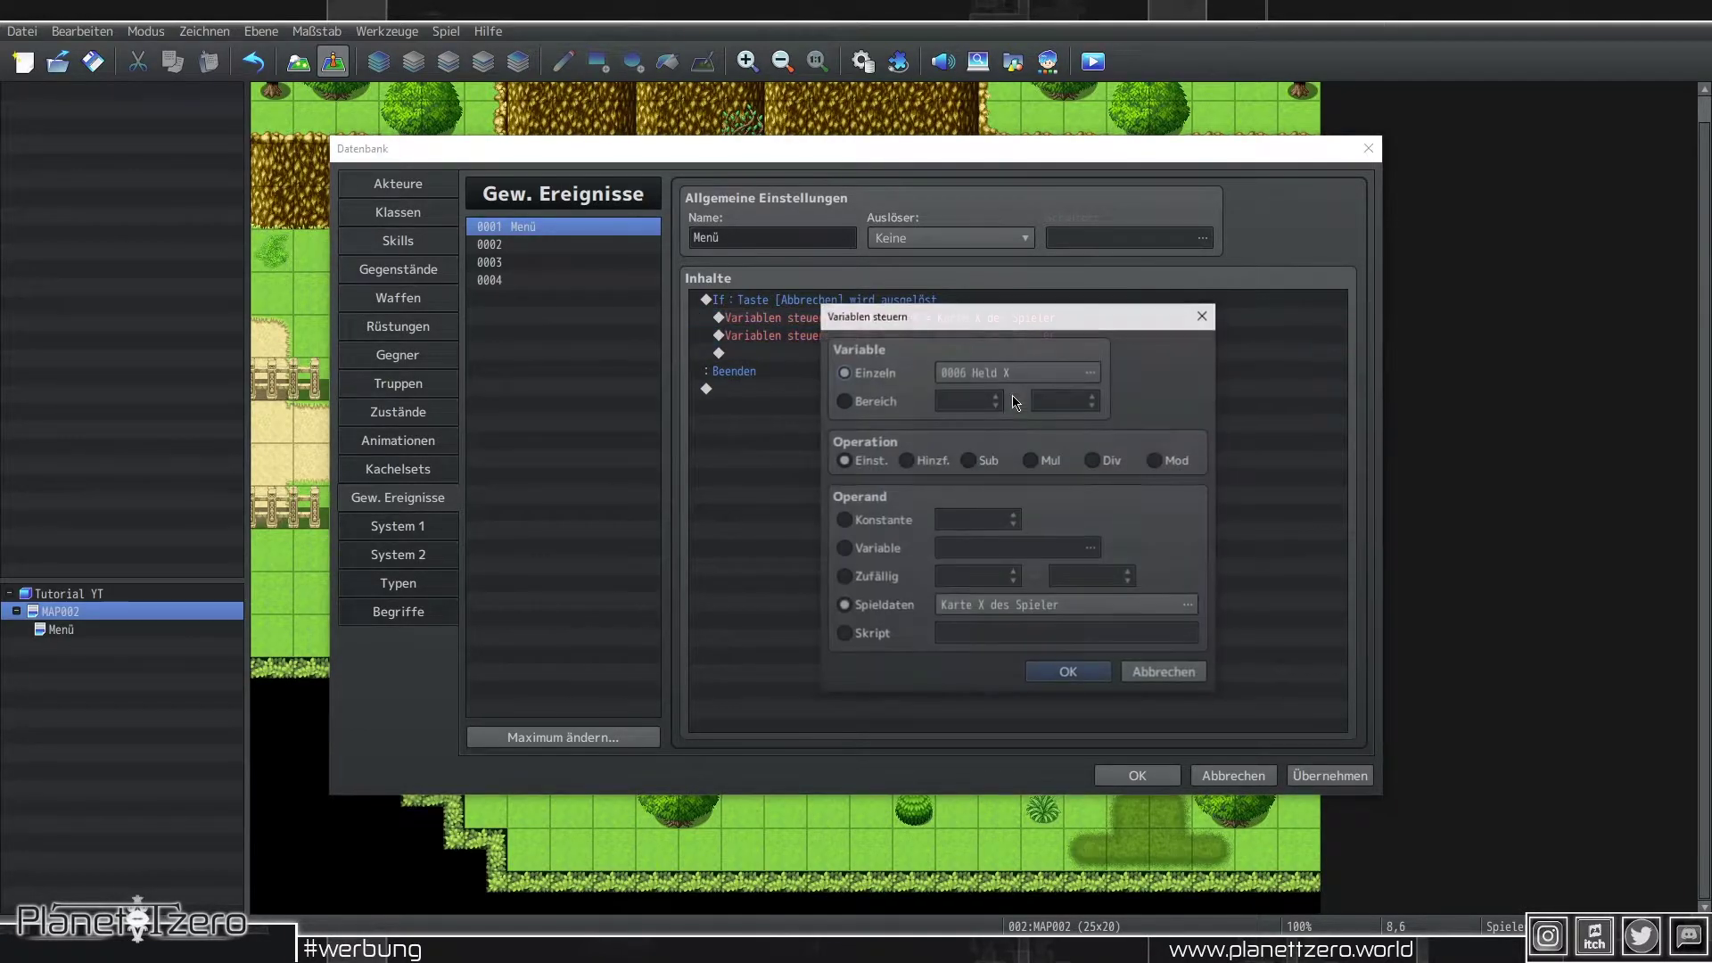
click(1008, 375)
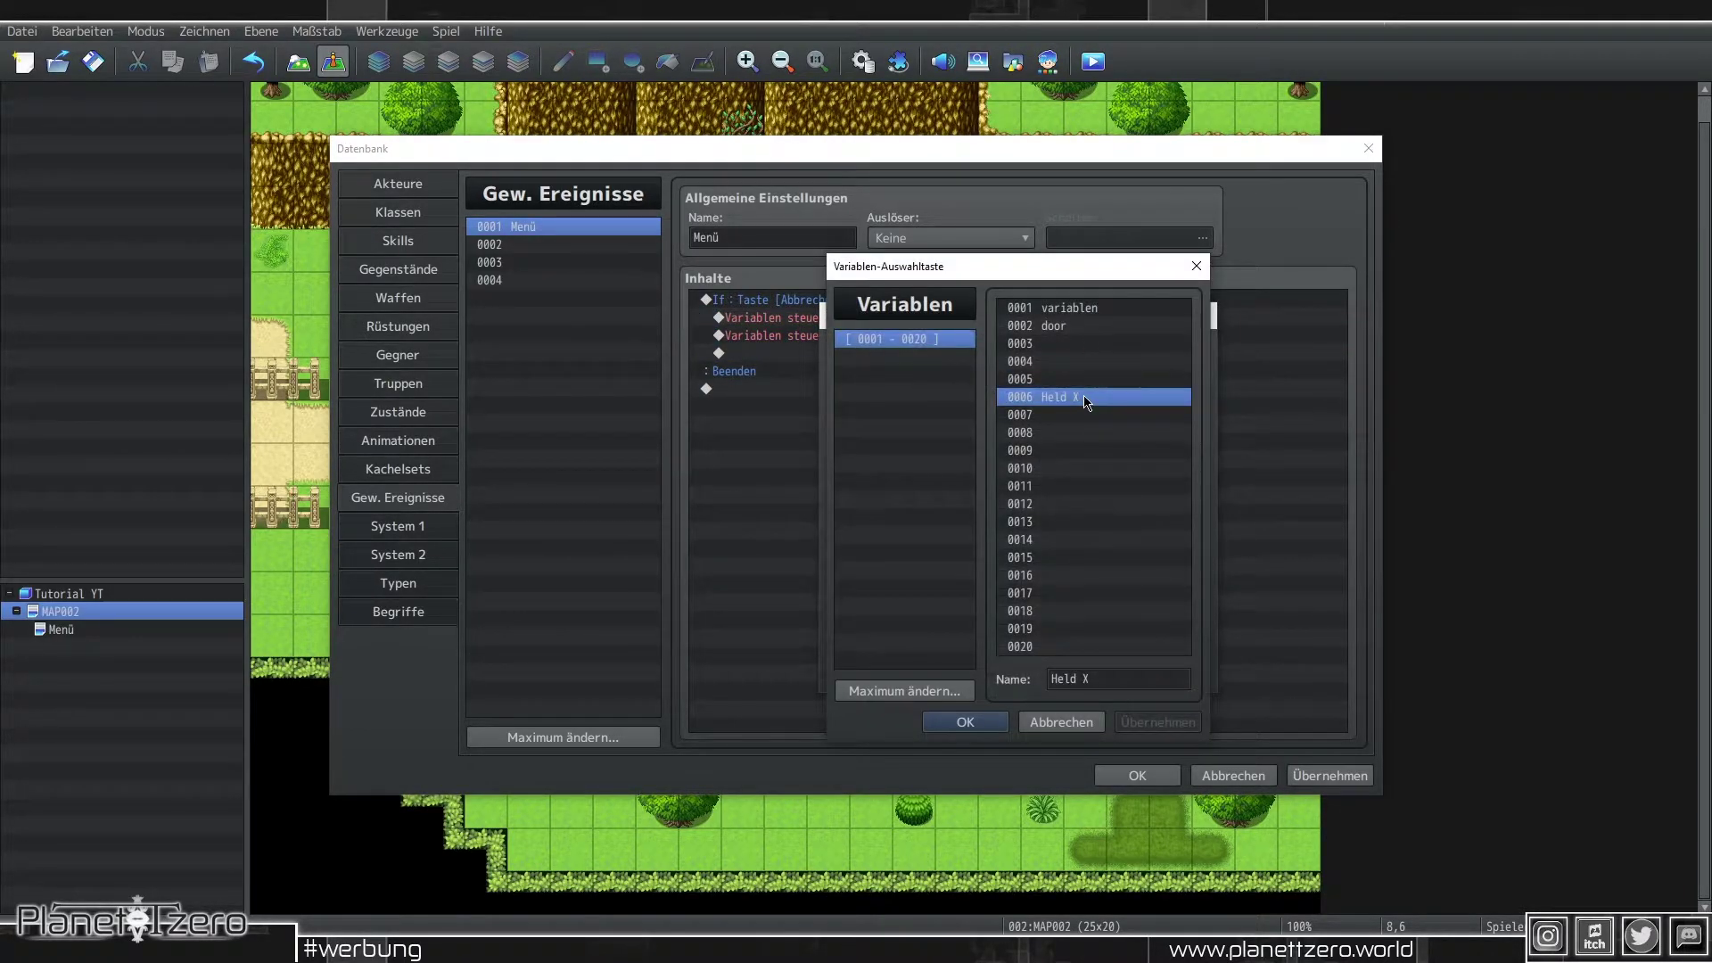
key(ctrl+c)
click(1086, 415)
key(ctrl+v)
double_click(1117, 681)
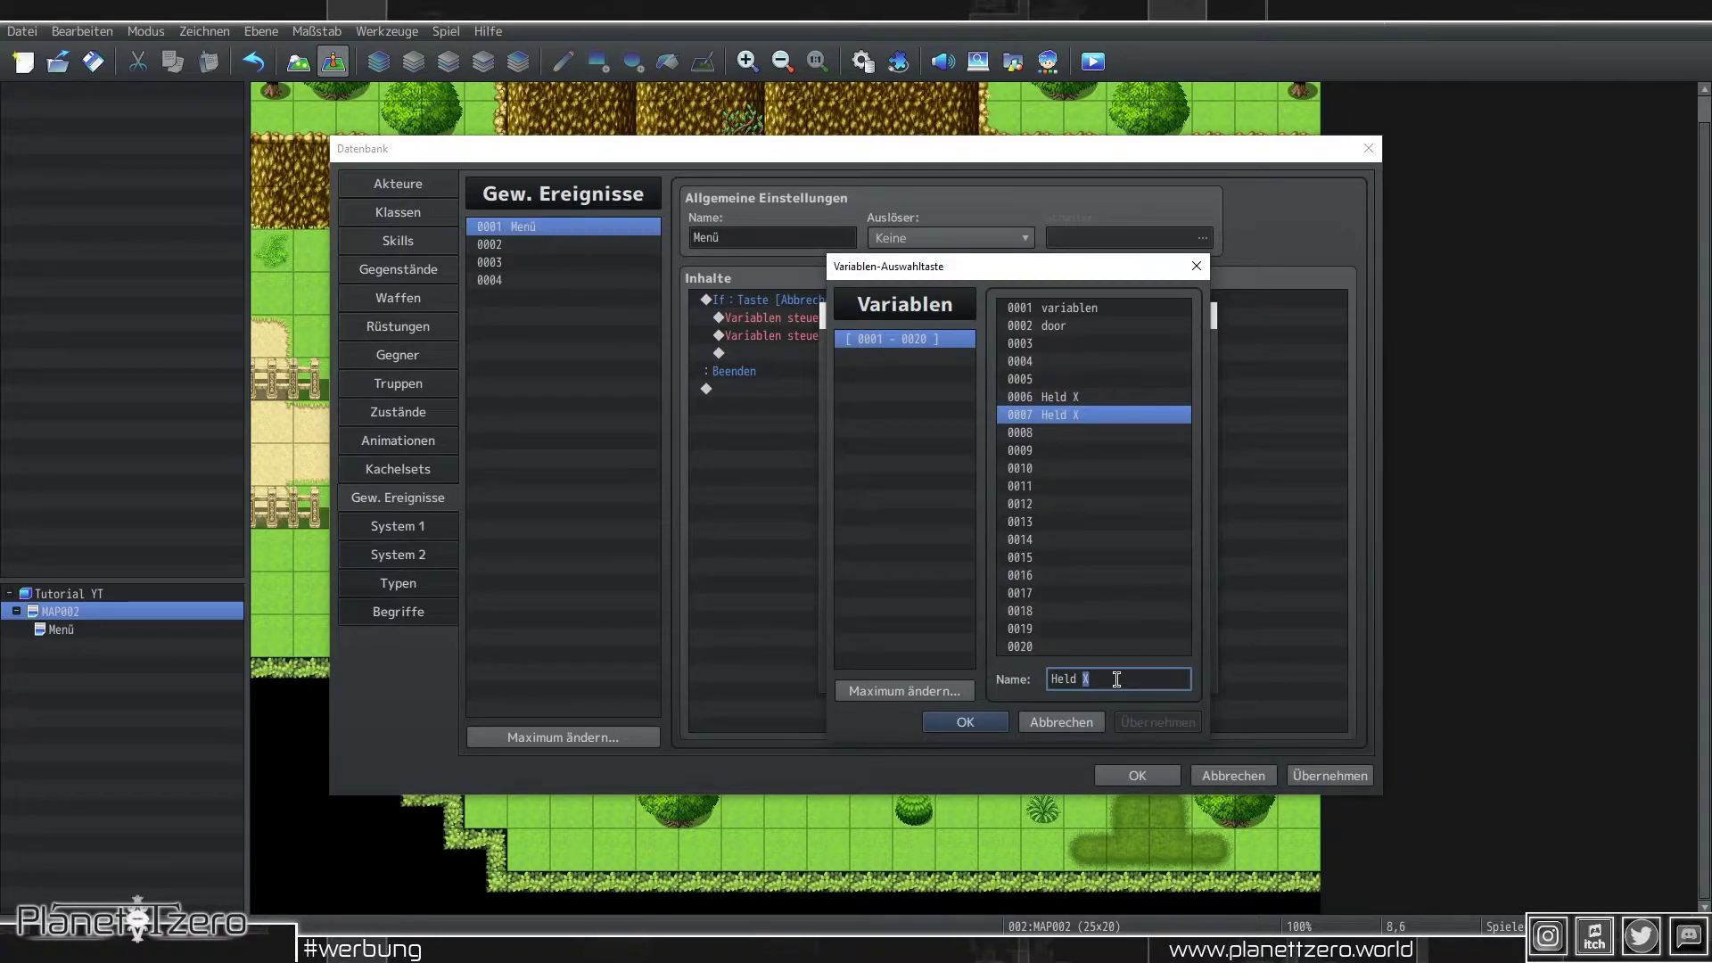
text(Y)
click(966, 723)
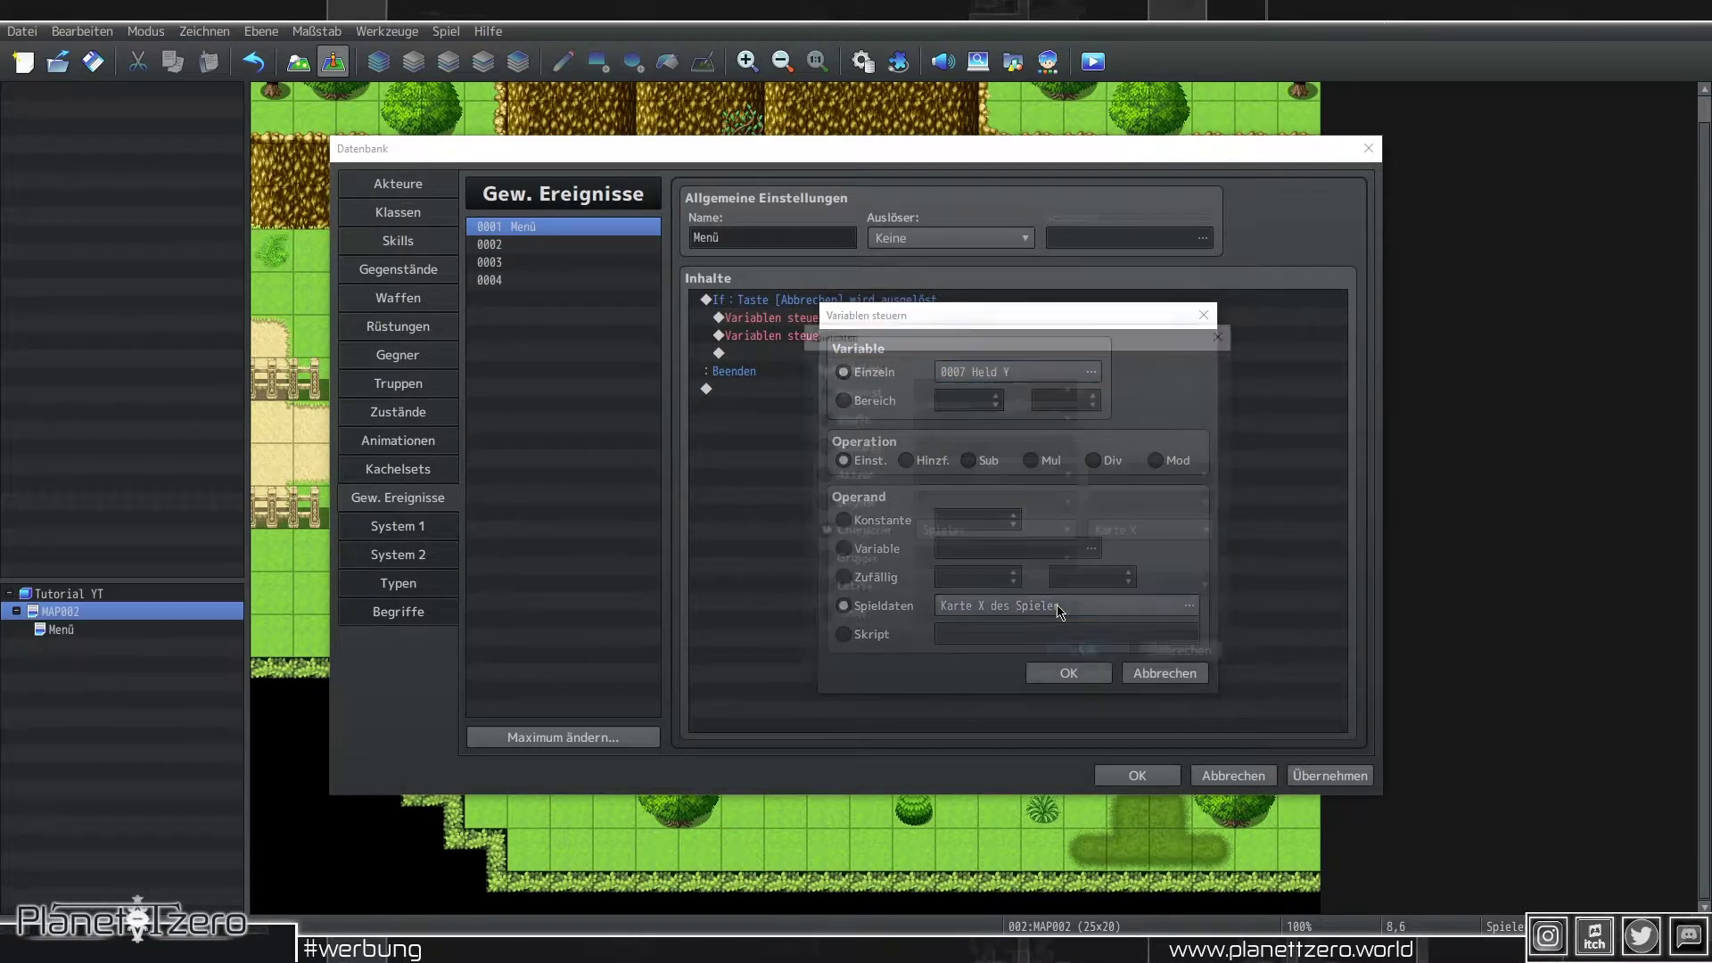
click(1151, 532)
click(1132, 570)
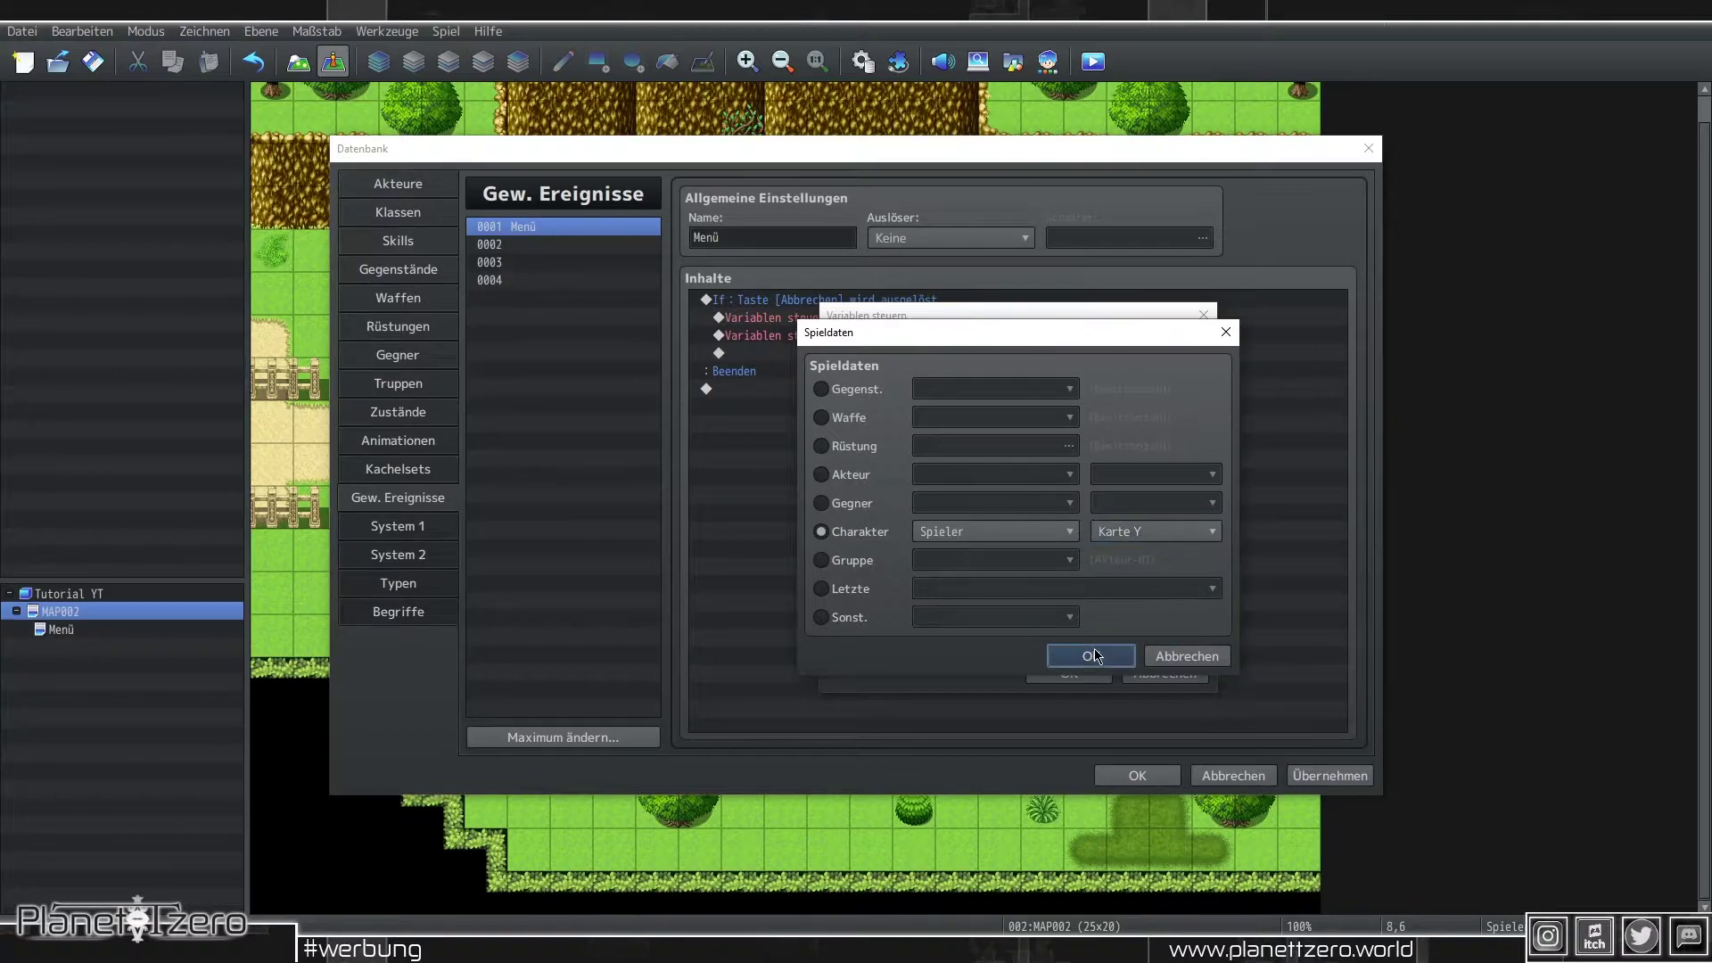
click(1092, 655)
click(1070, 673)
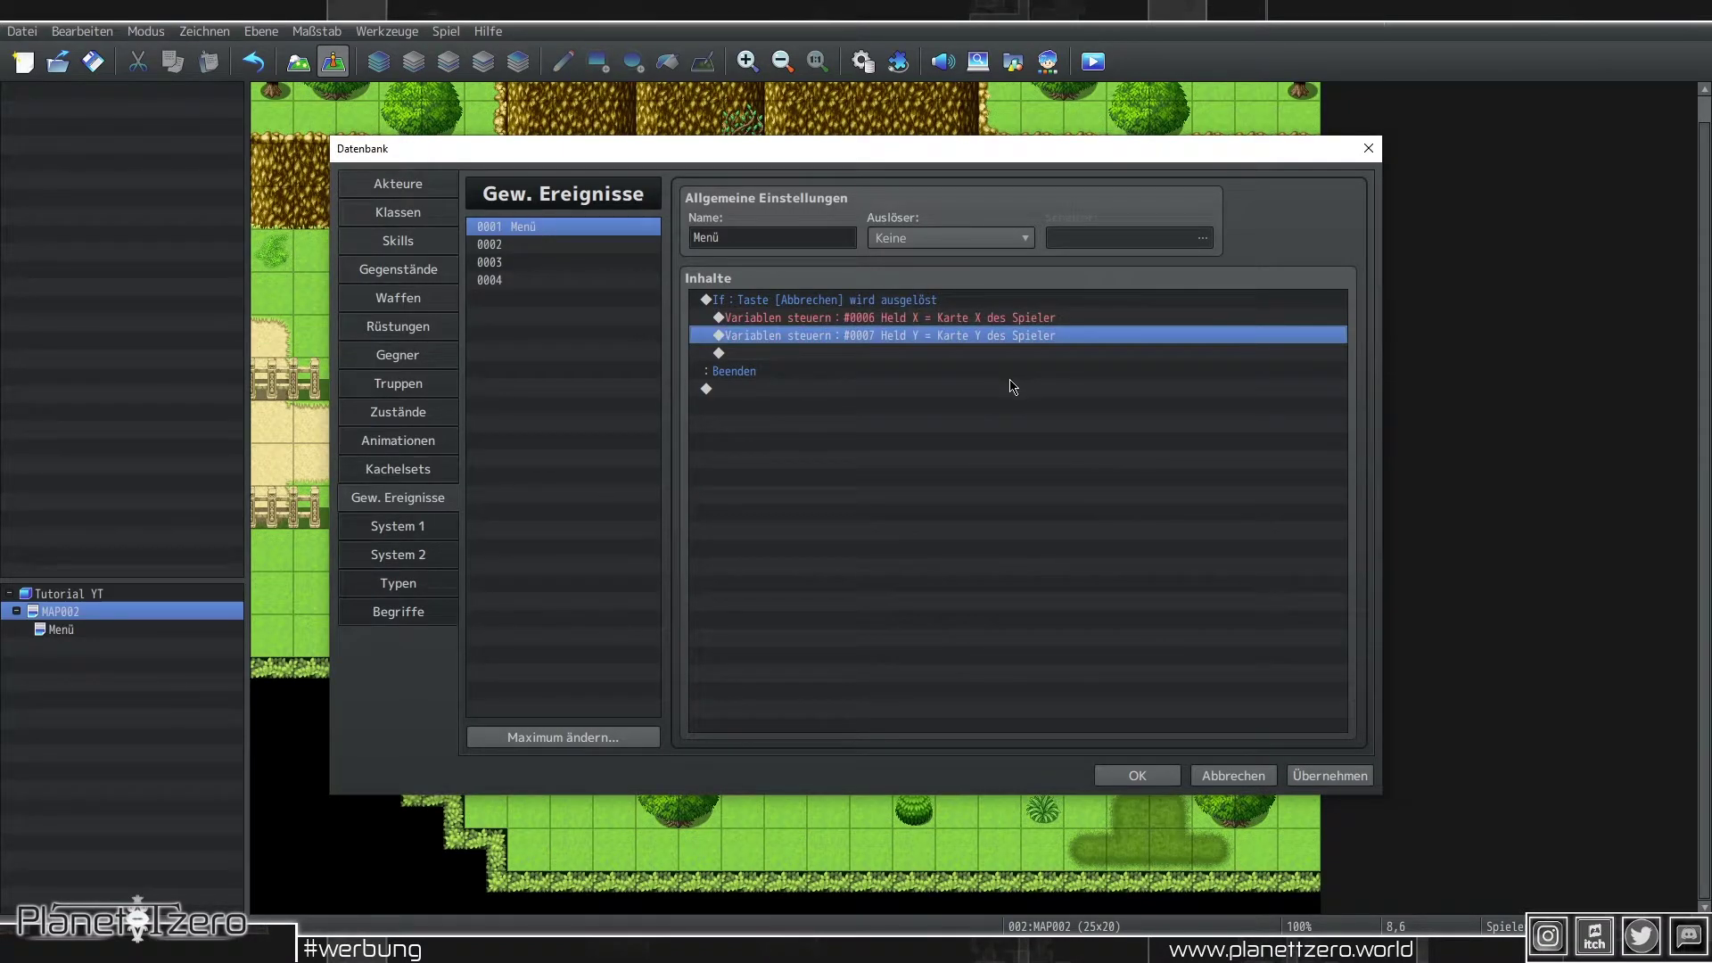
Step: Duplicate it again as 0008 Held ID, set to Game Data > Other > Map ID, and apply
key(ctrl+c)
key(ctrl+v)
double_click(1013, 353)
click(1099, 371)
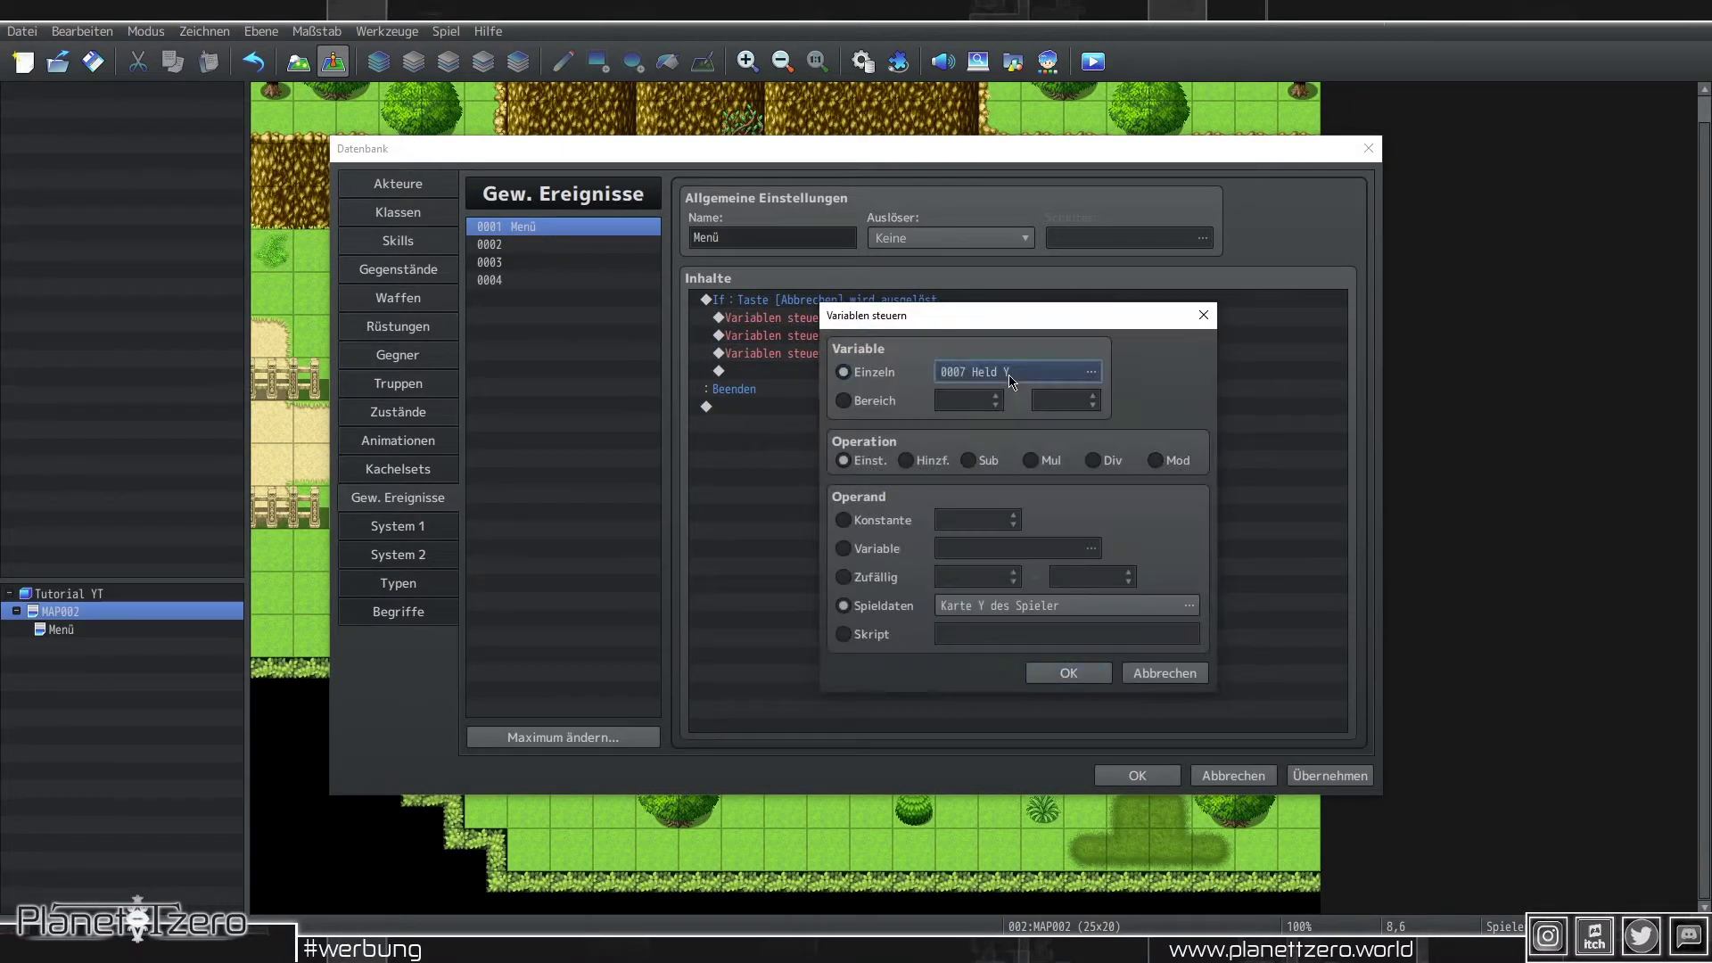
click(1067, 435)
key(ctrl+v)
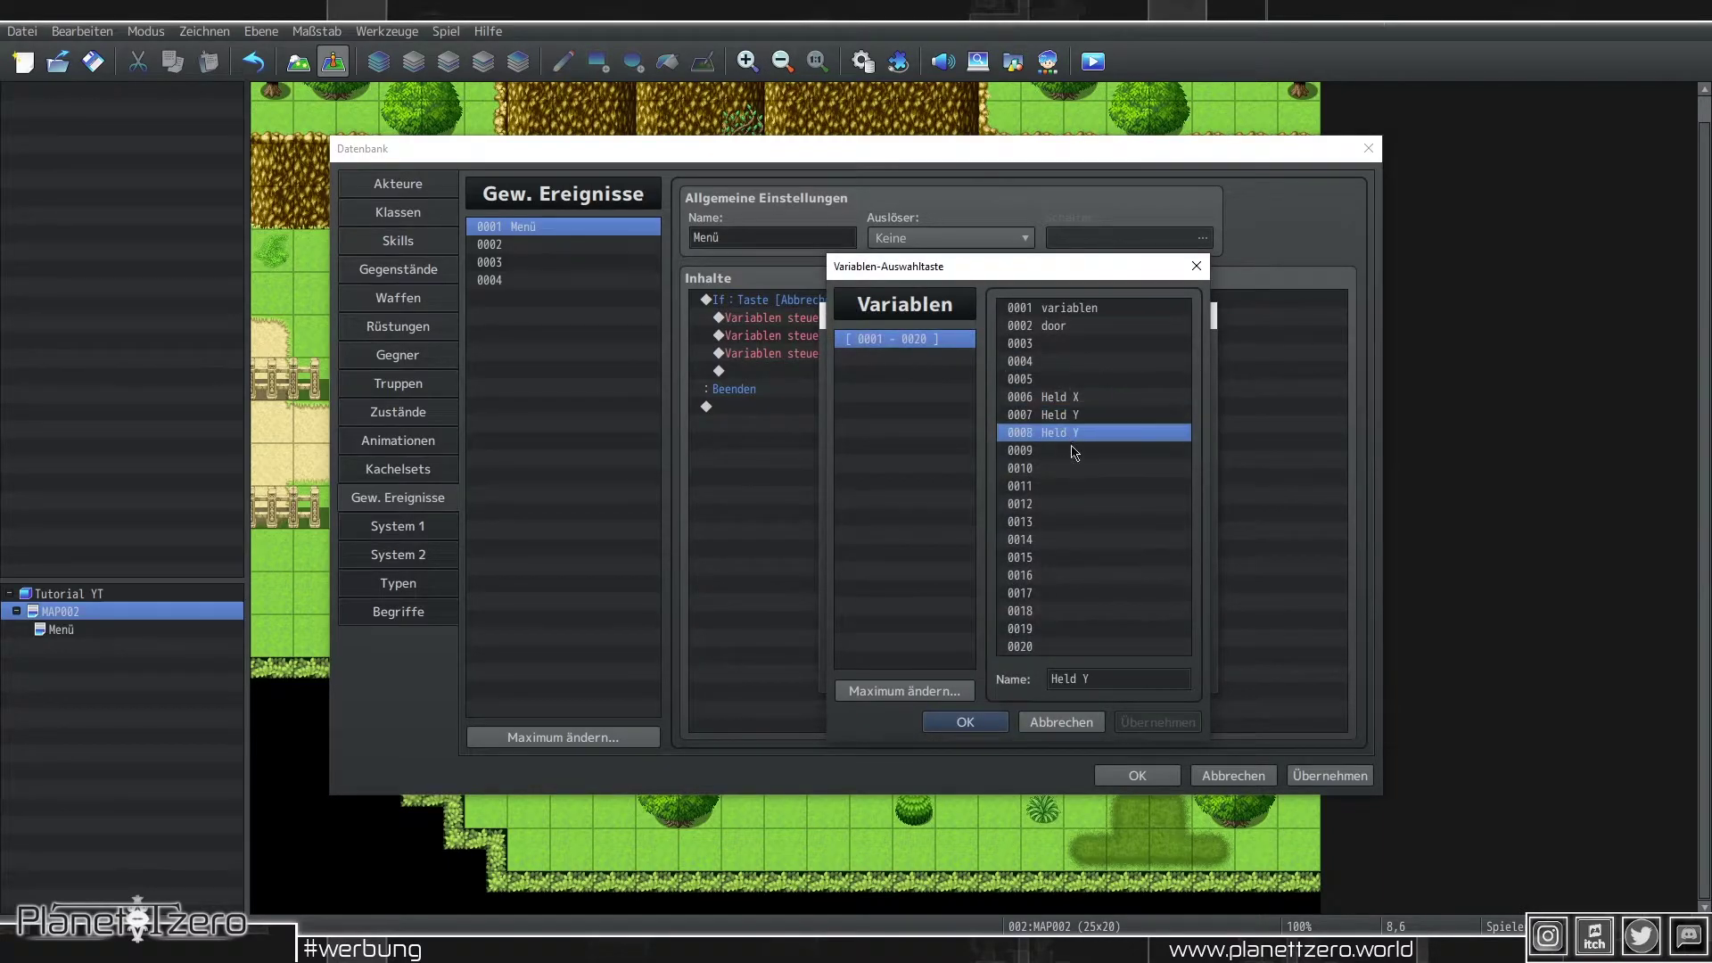
double_click(1118, 685)
text(ID)
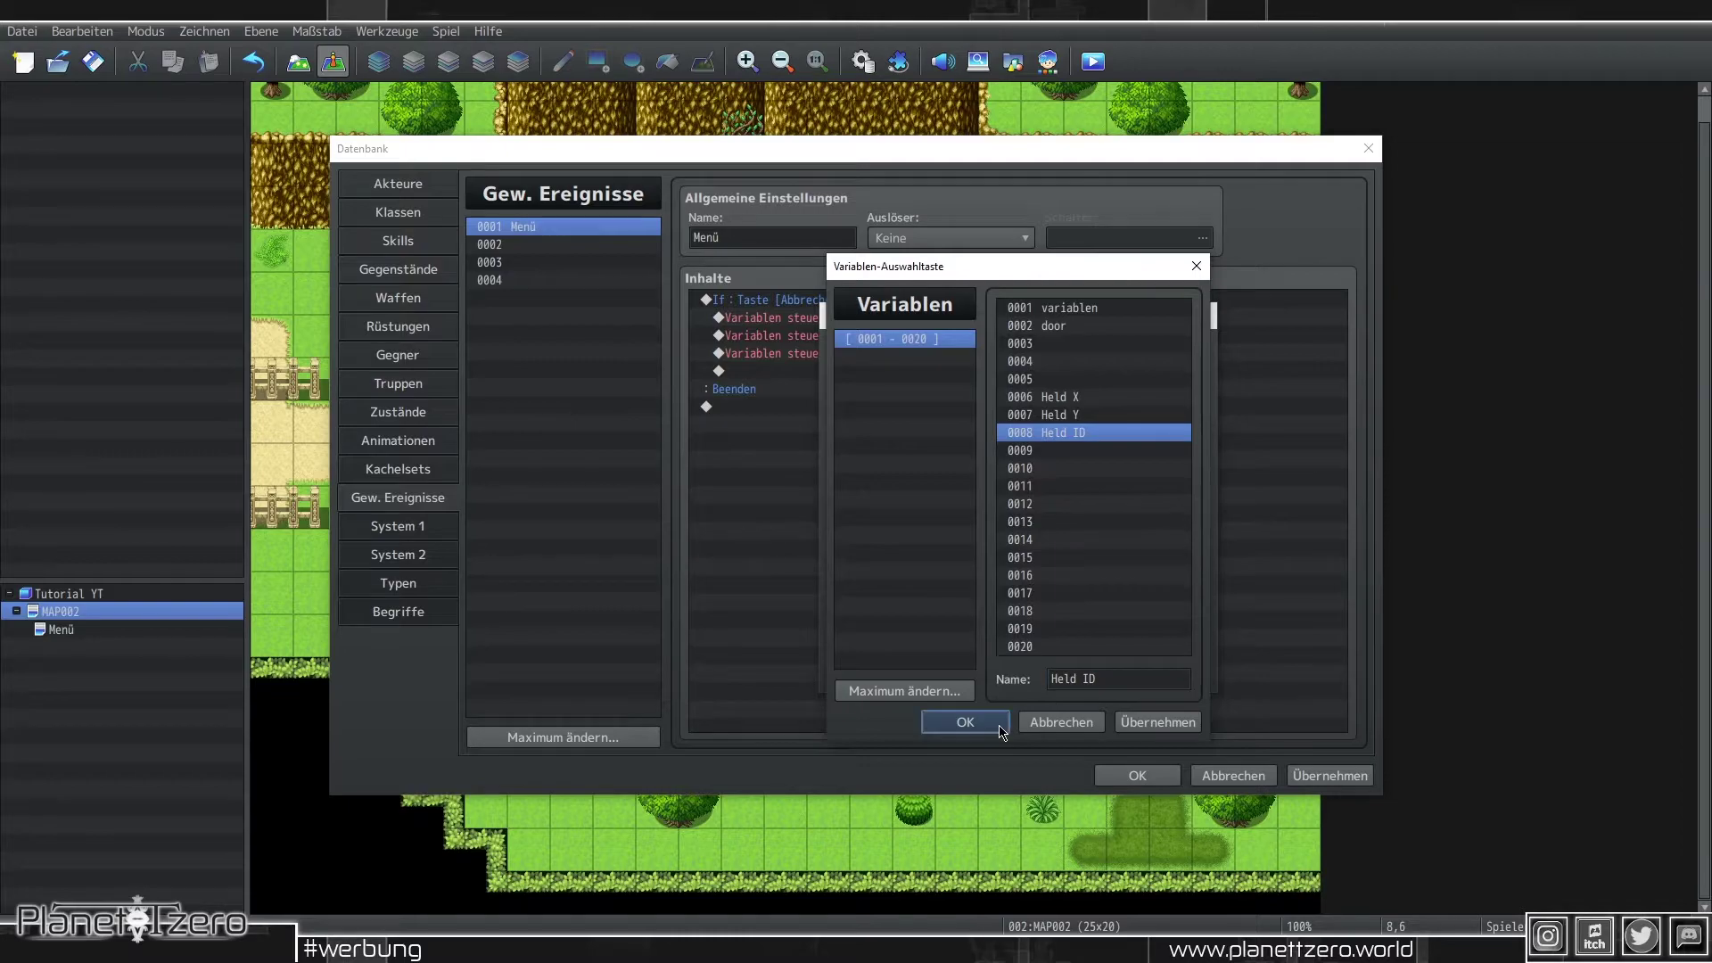
click(1001, 726)
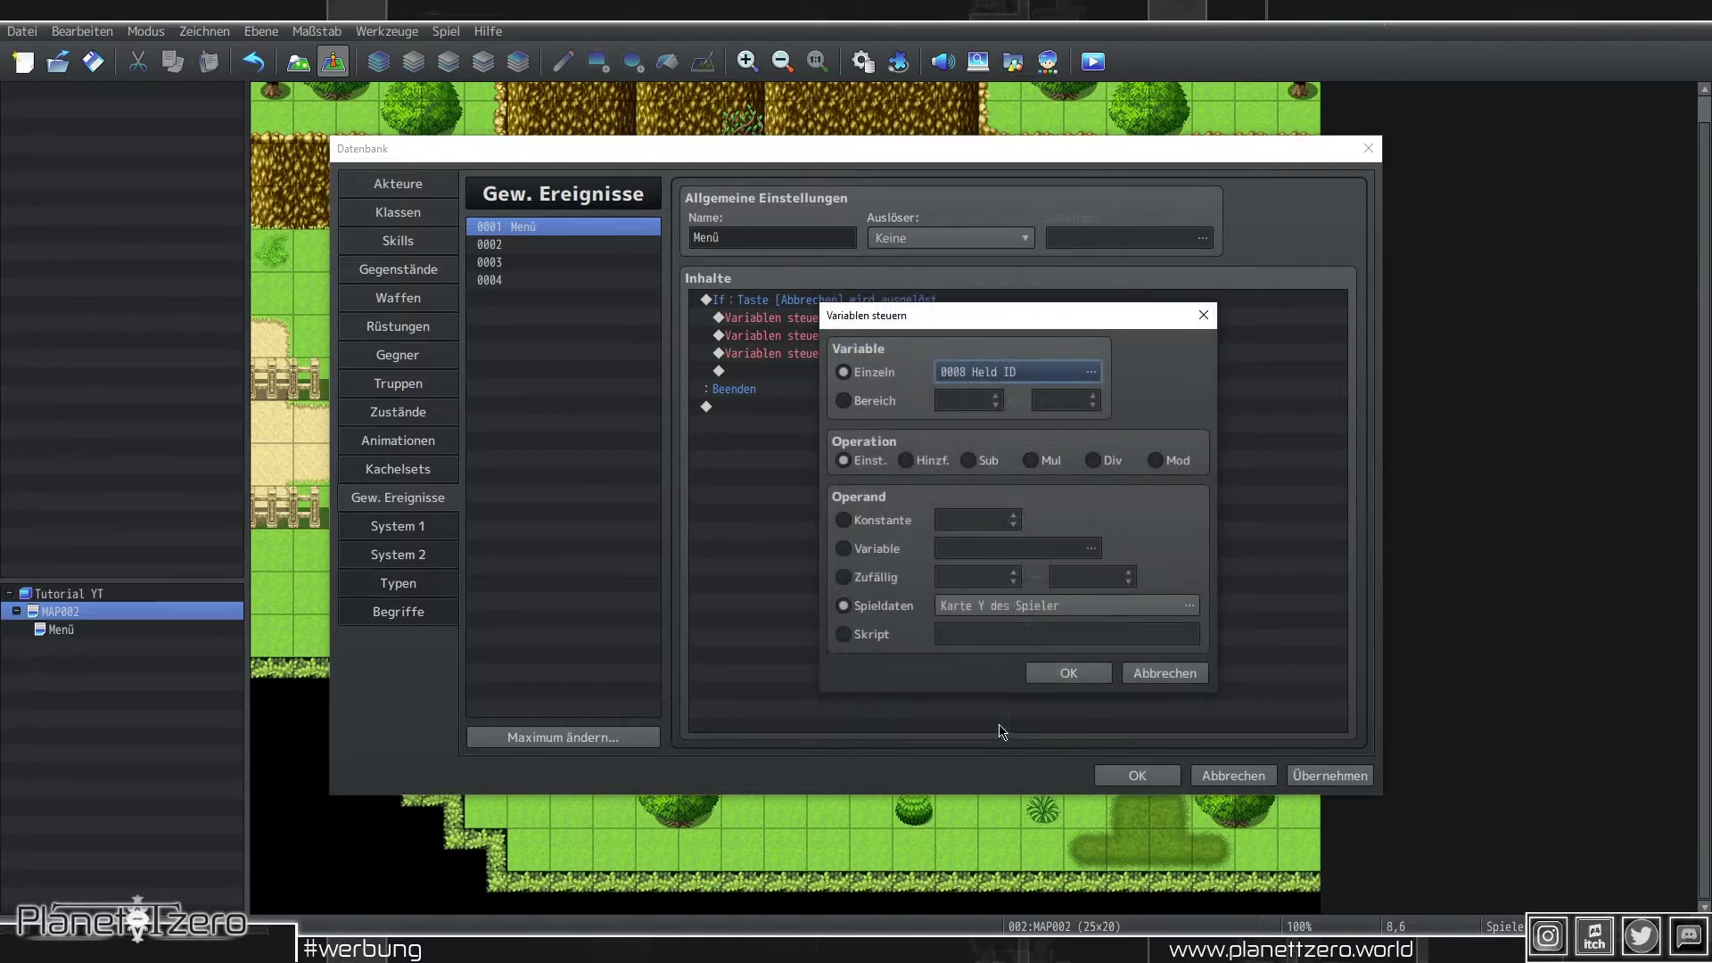
click(1047, 609)
click(822, 589)
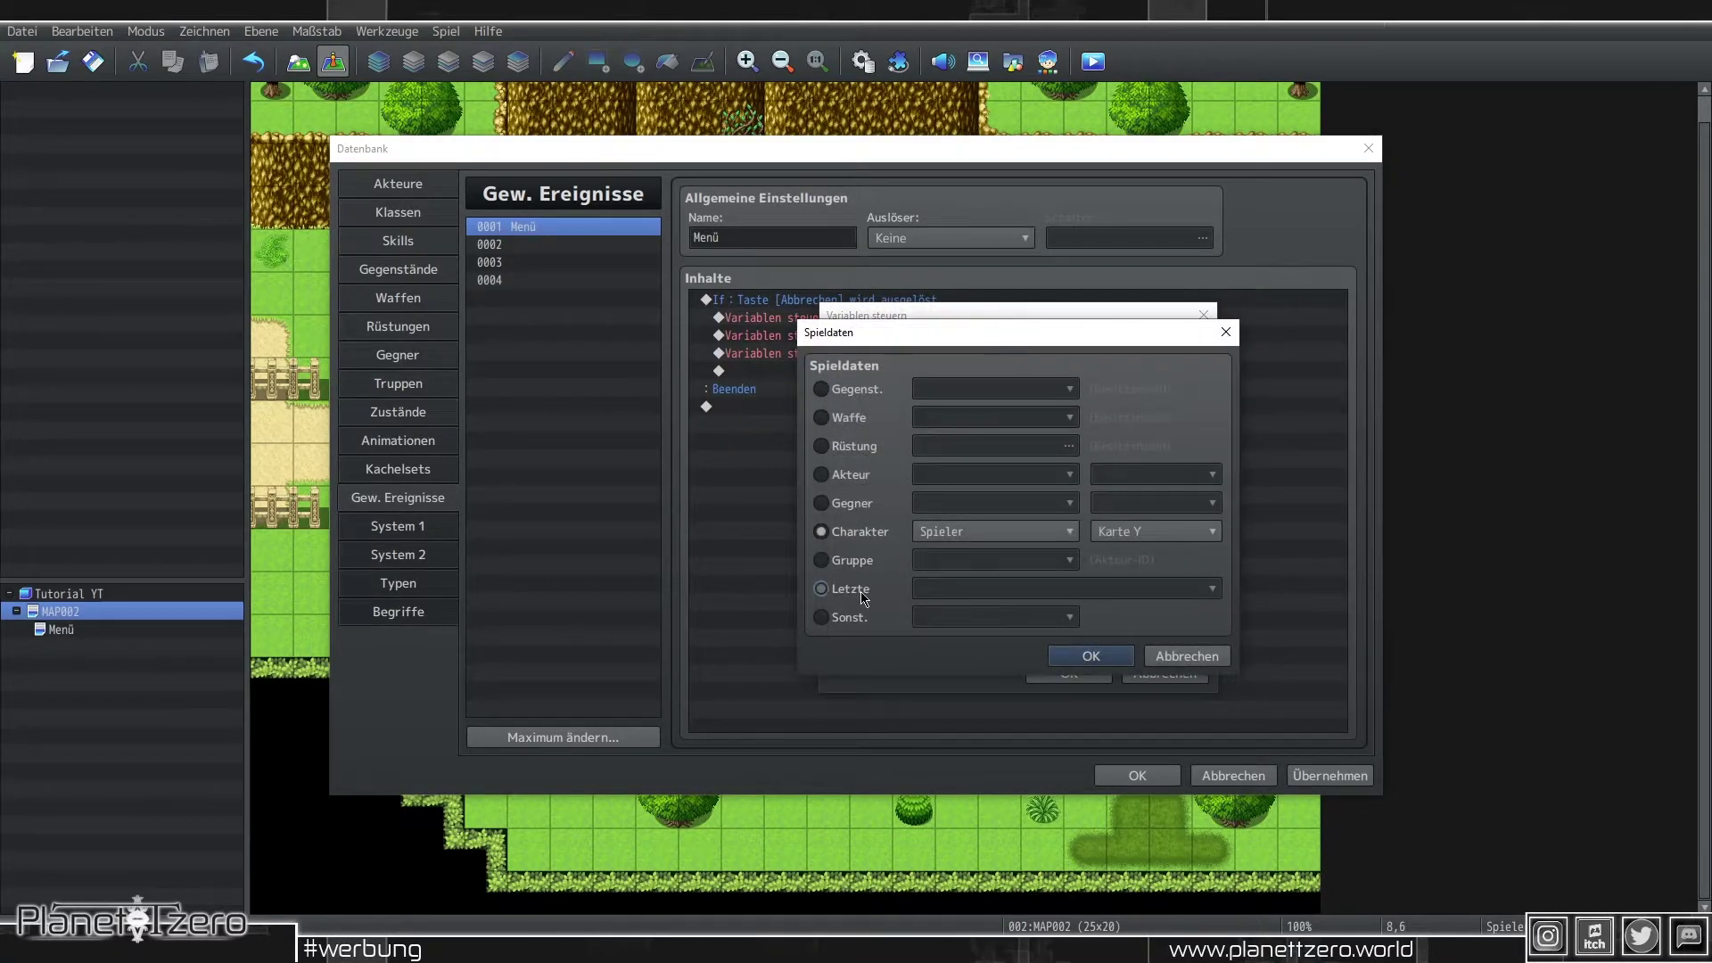
click(865, 617)
click(981, 617)
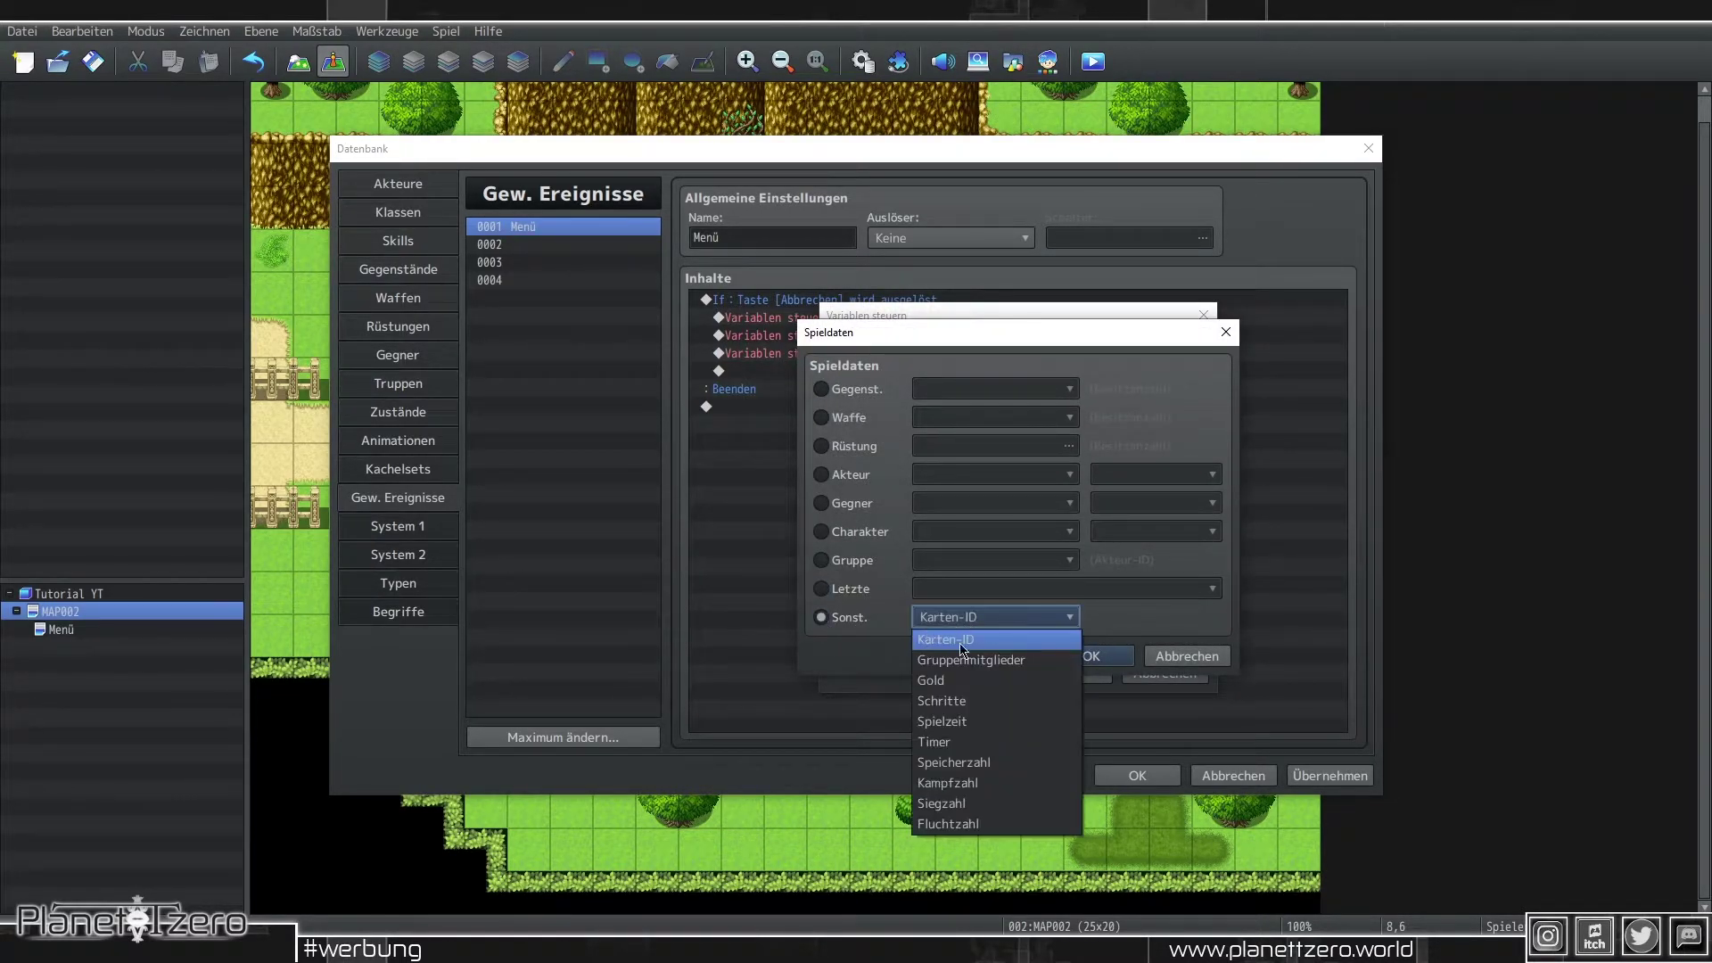
click(1018, 641)
click(1092, 656)
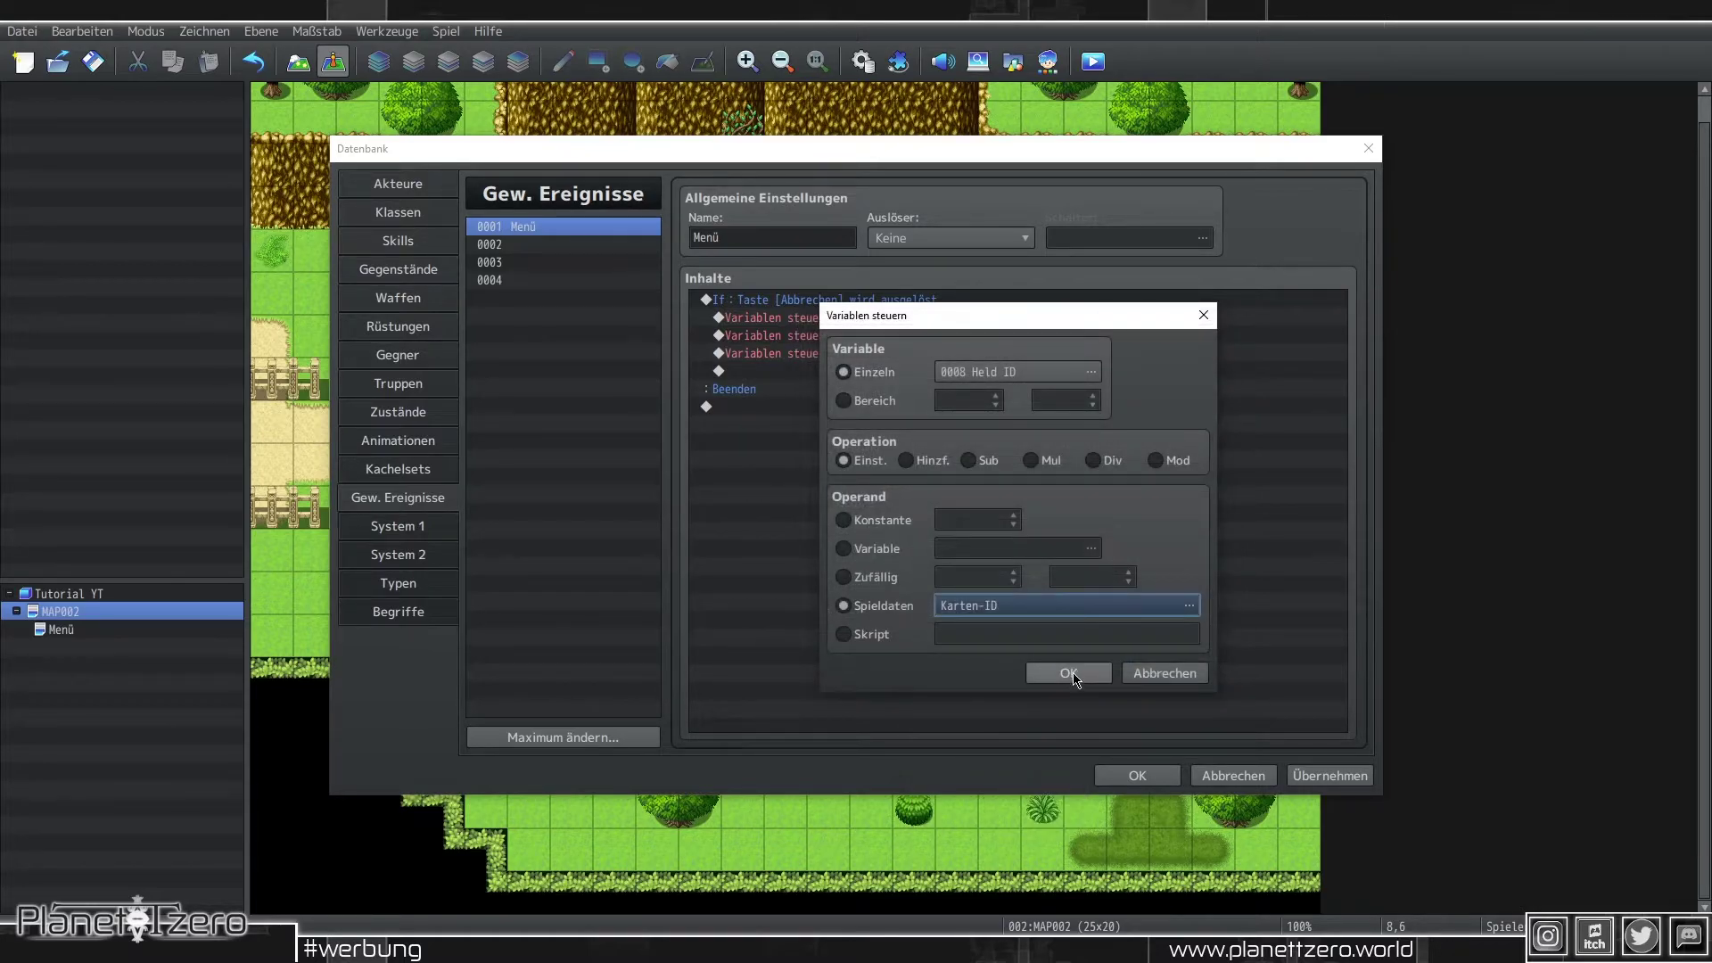
click(1075, 673)
click(1334, 780)
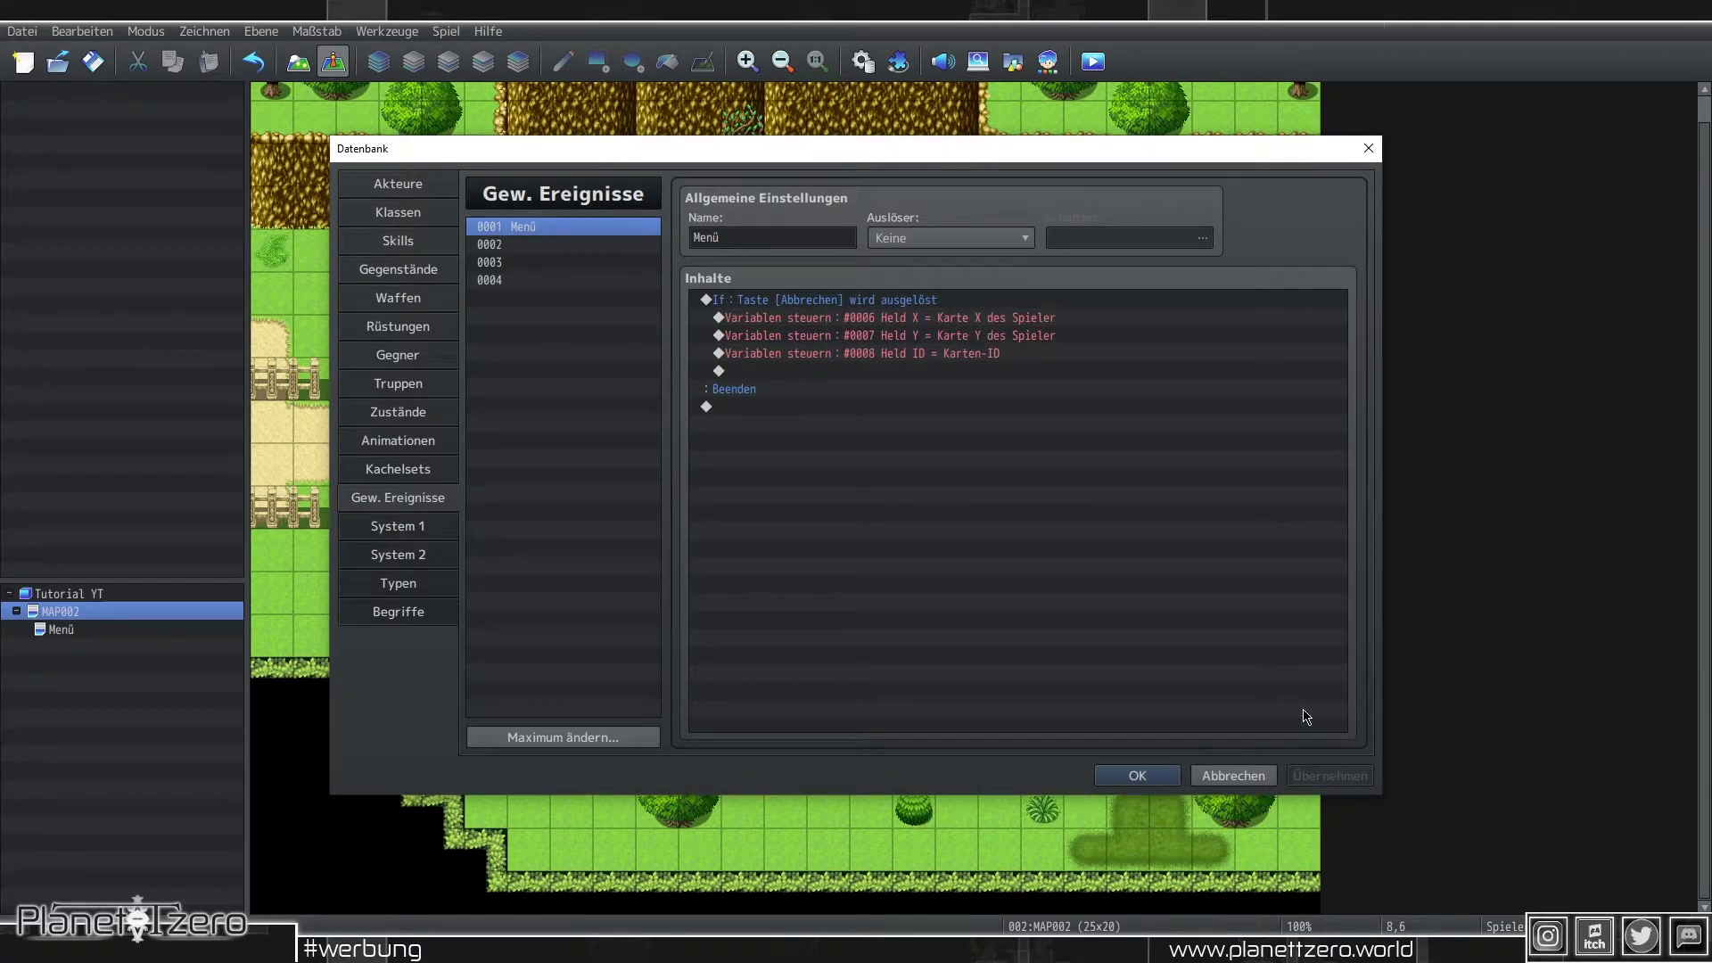
double_click(889, 371)
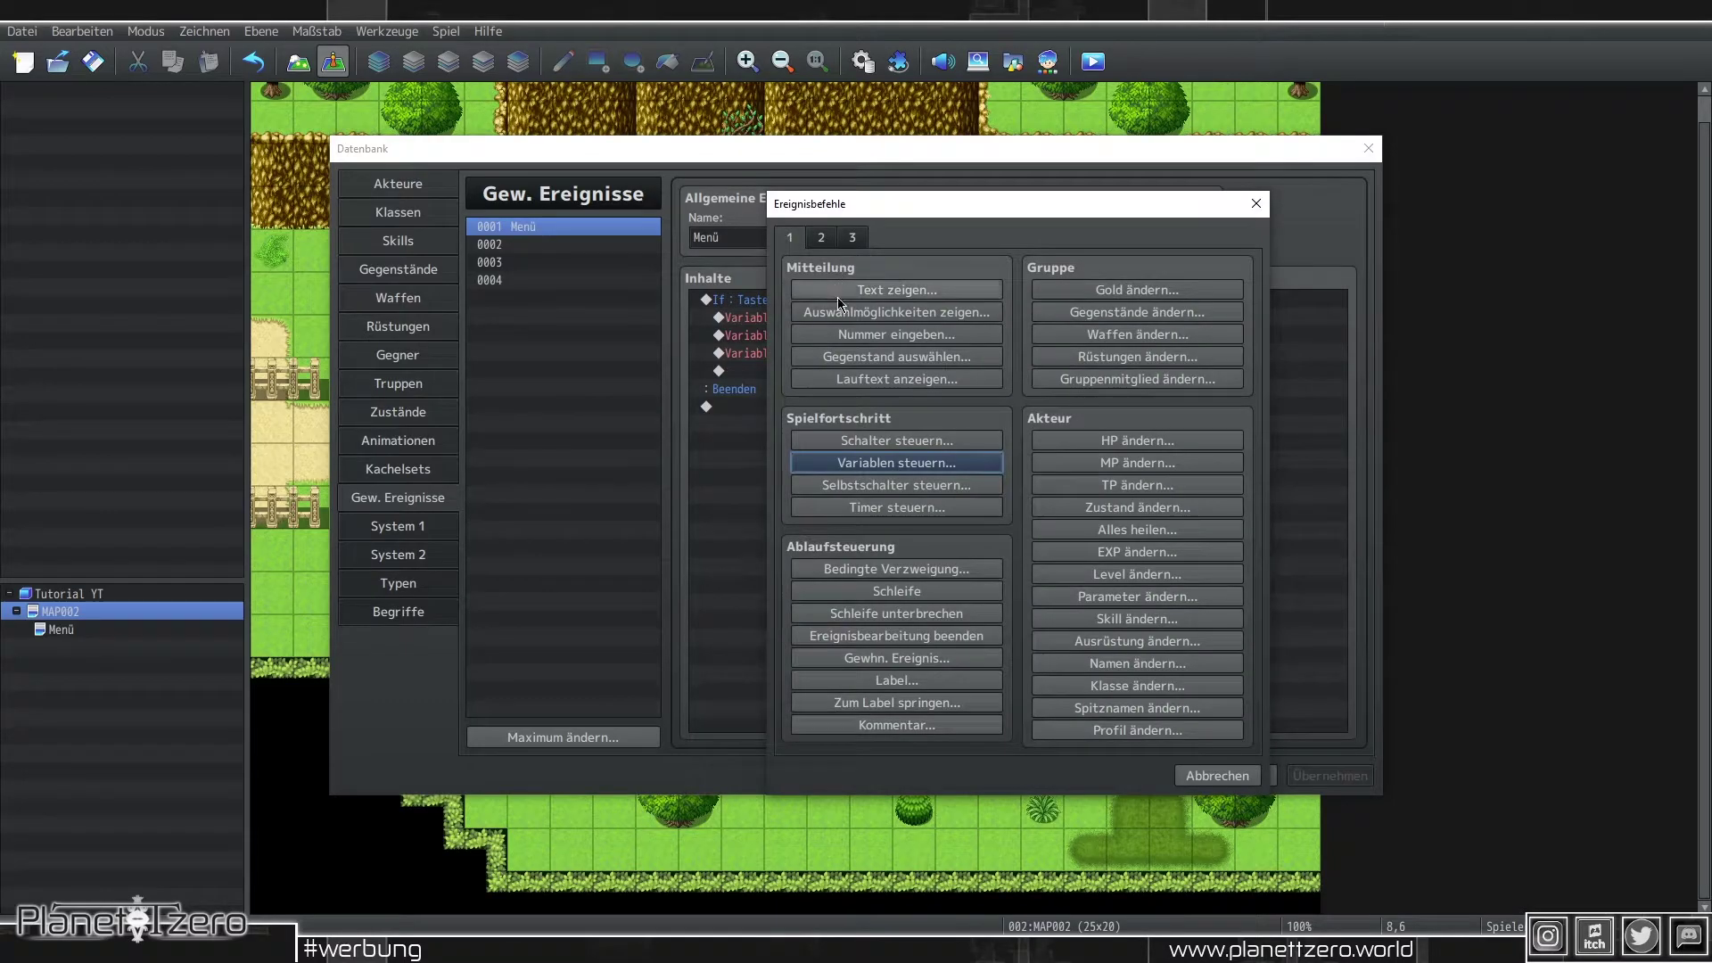
Step: Add a Transfer Player to the Menü map at (8,7) facing down, and apply
click(825, 237)
click(897, 290)
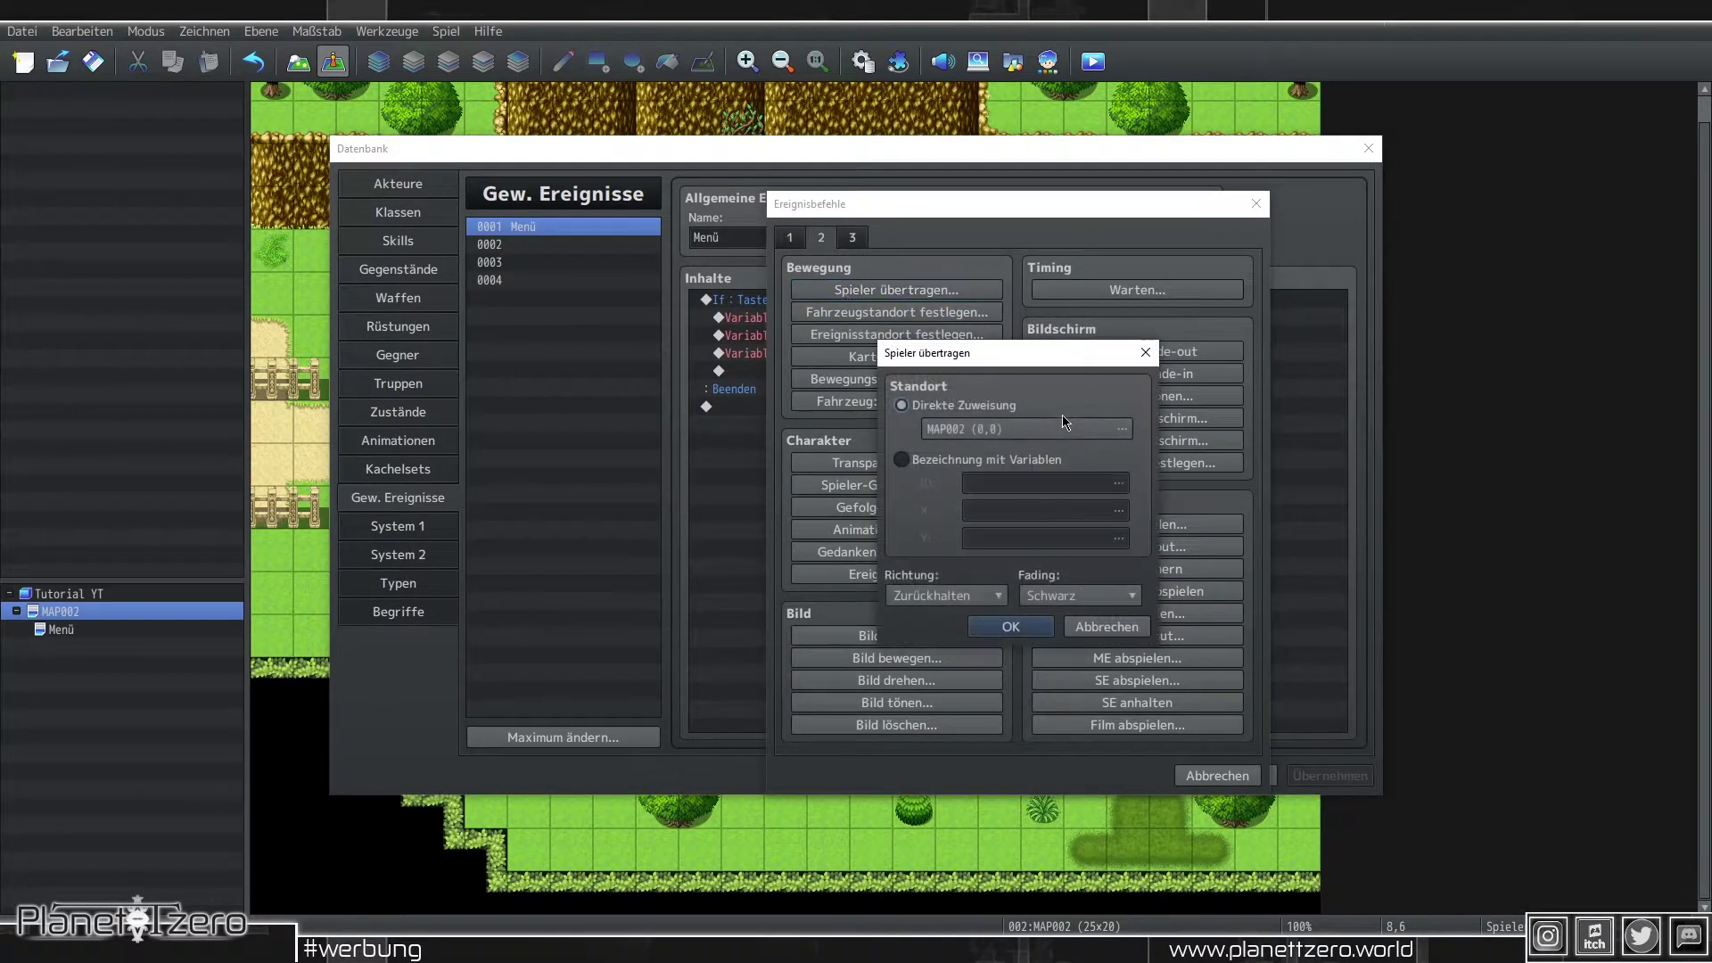
click(963, 429)
click(656, 254)
double_click(955, 364)
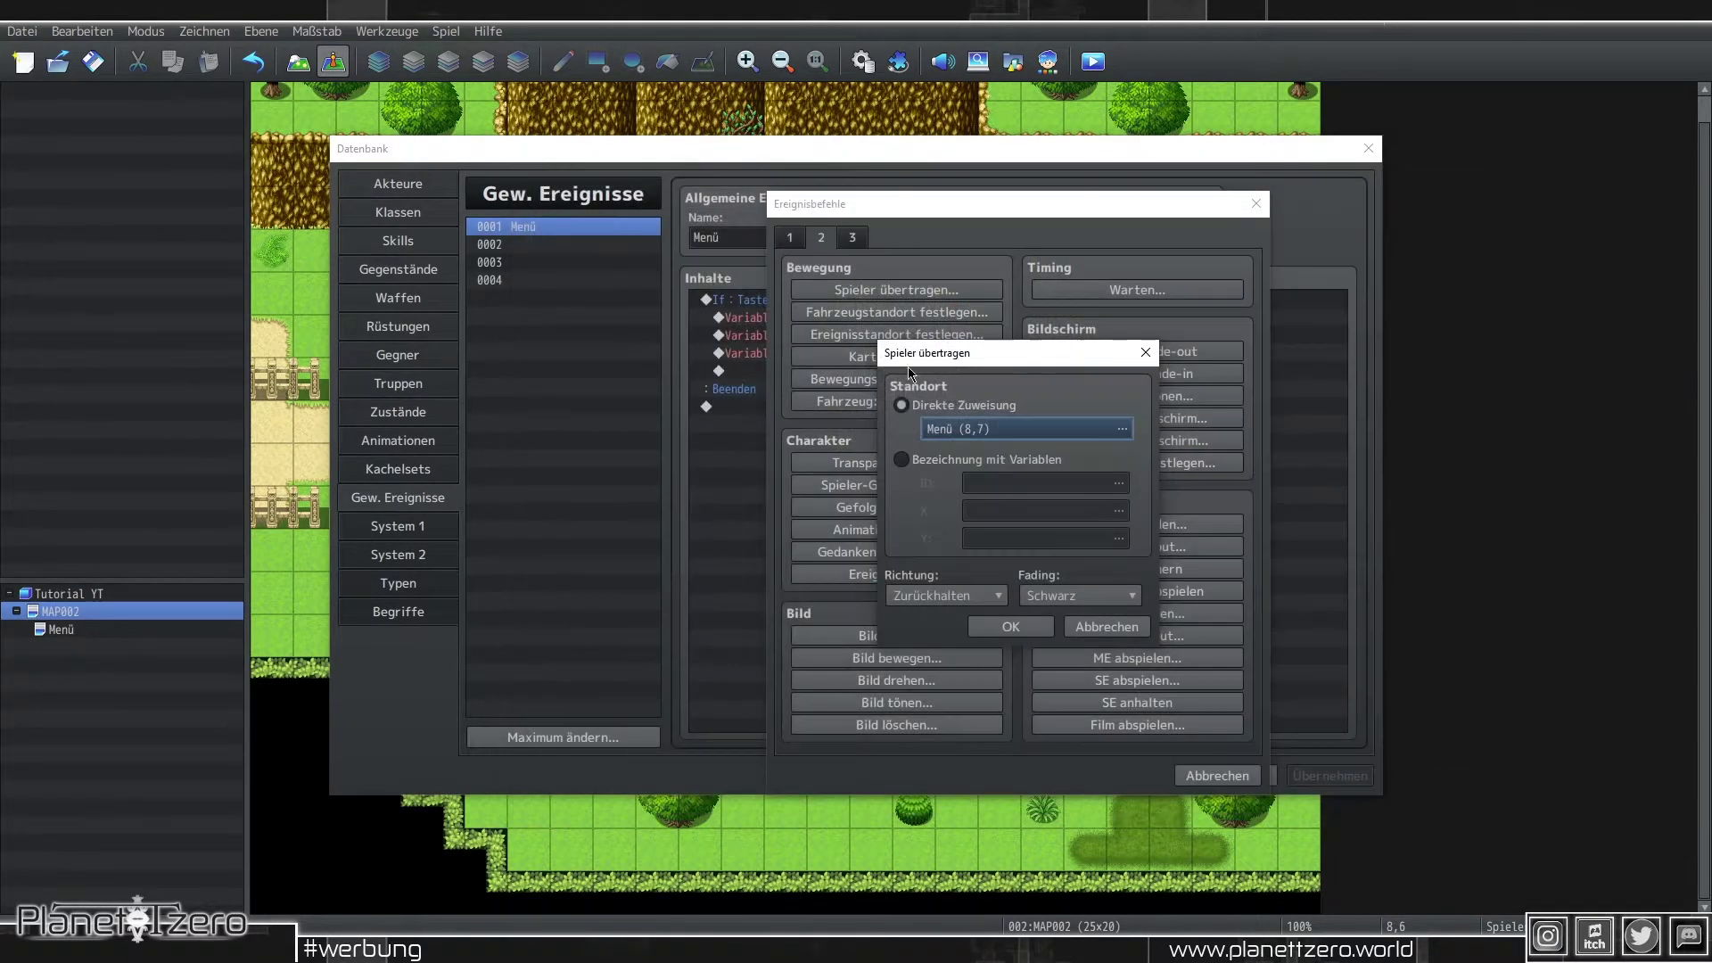
click(977, 603)
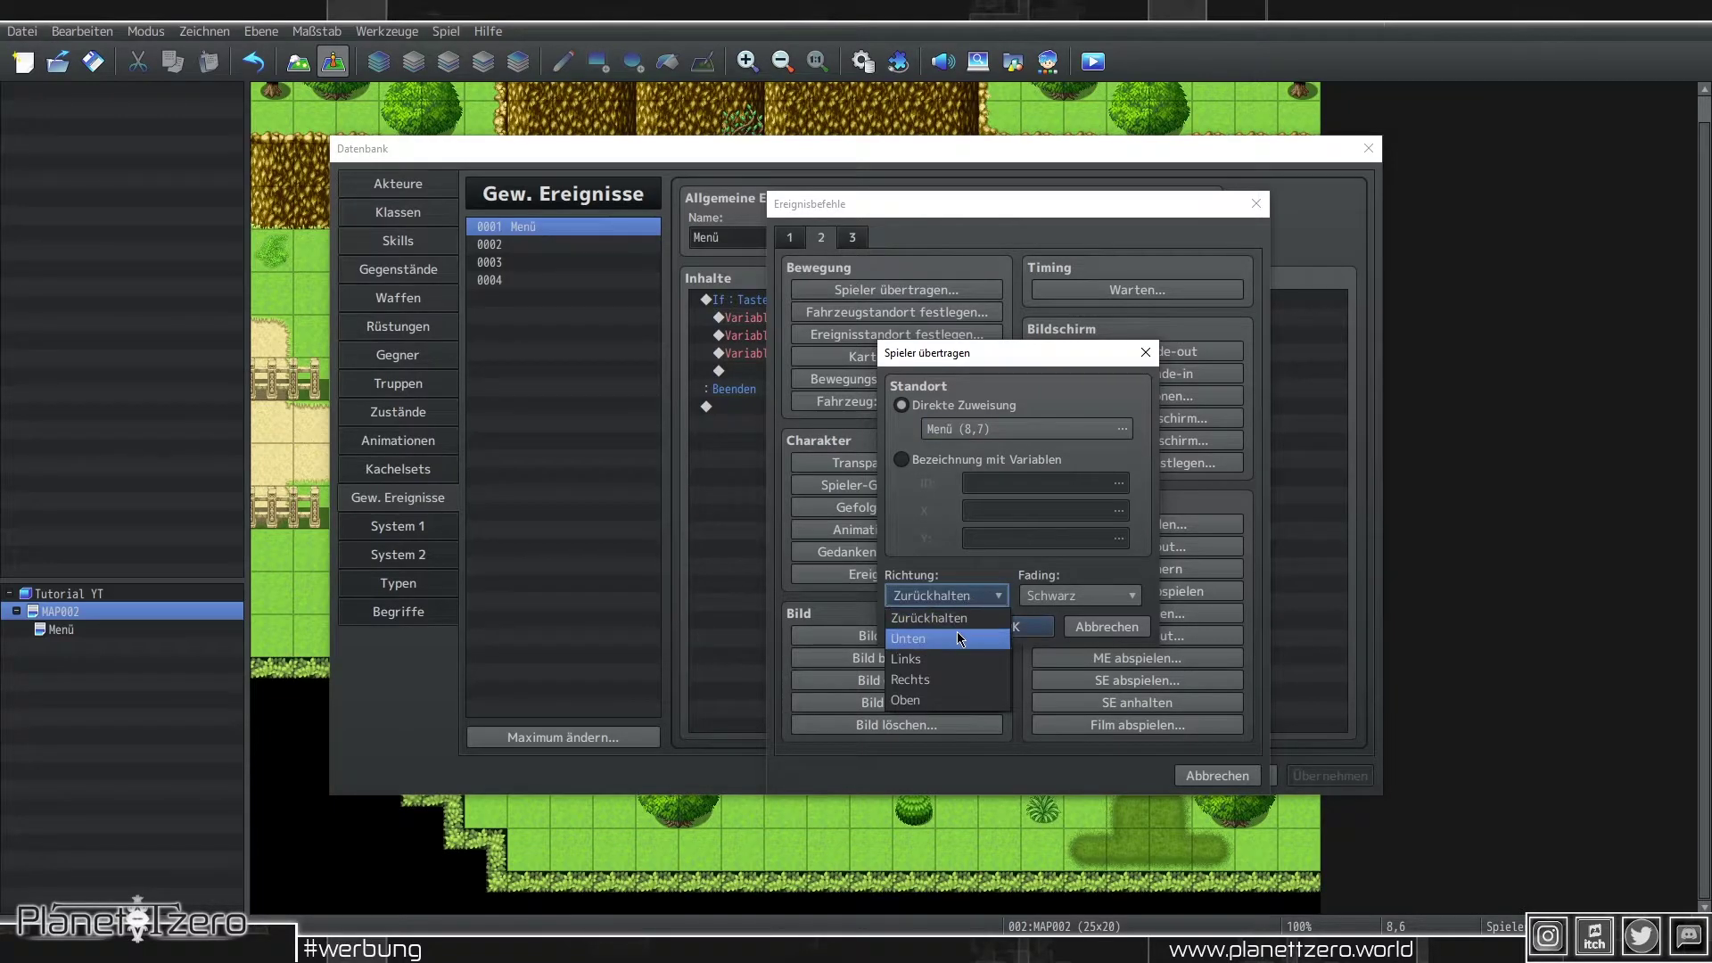
click(956, 631)
click(1011, 626)
click(1325, 774)
click(866, 317)
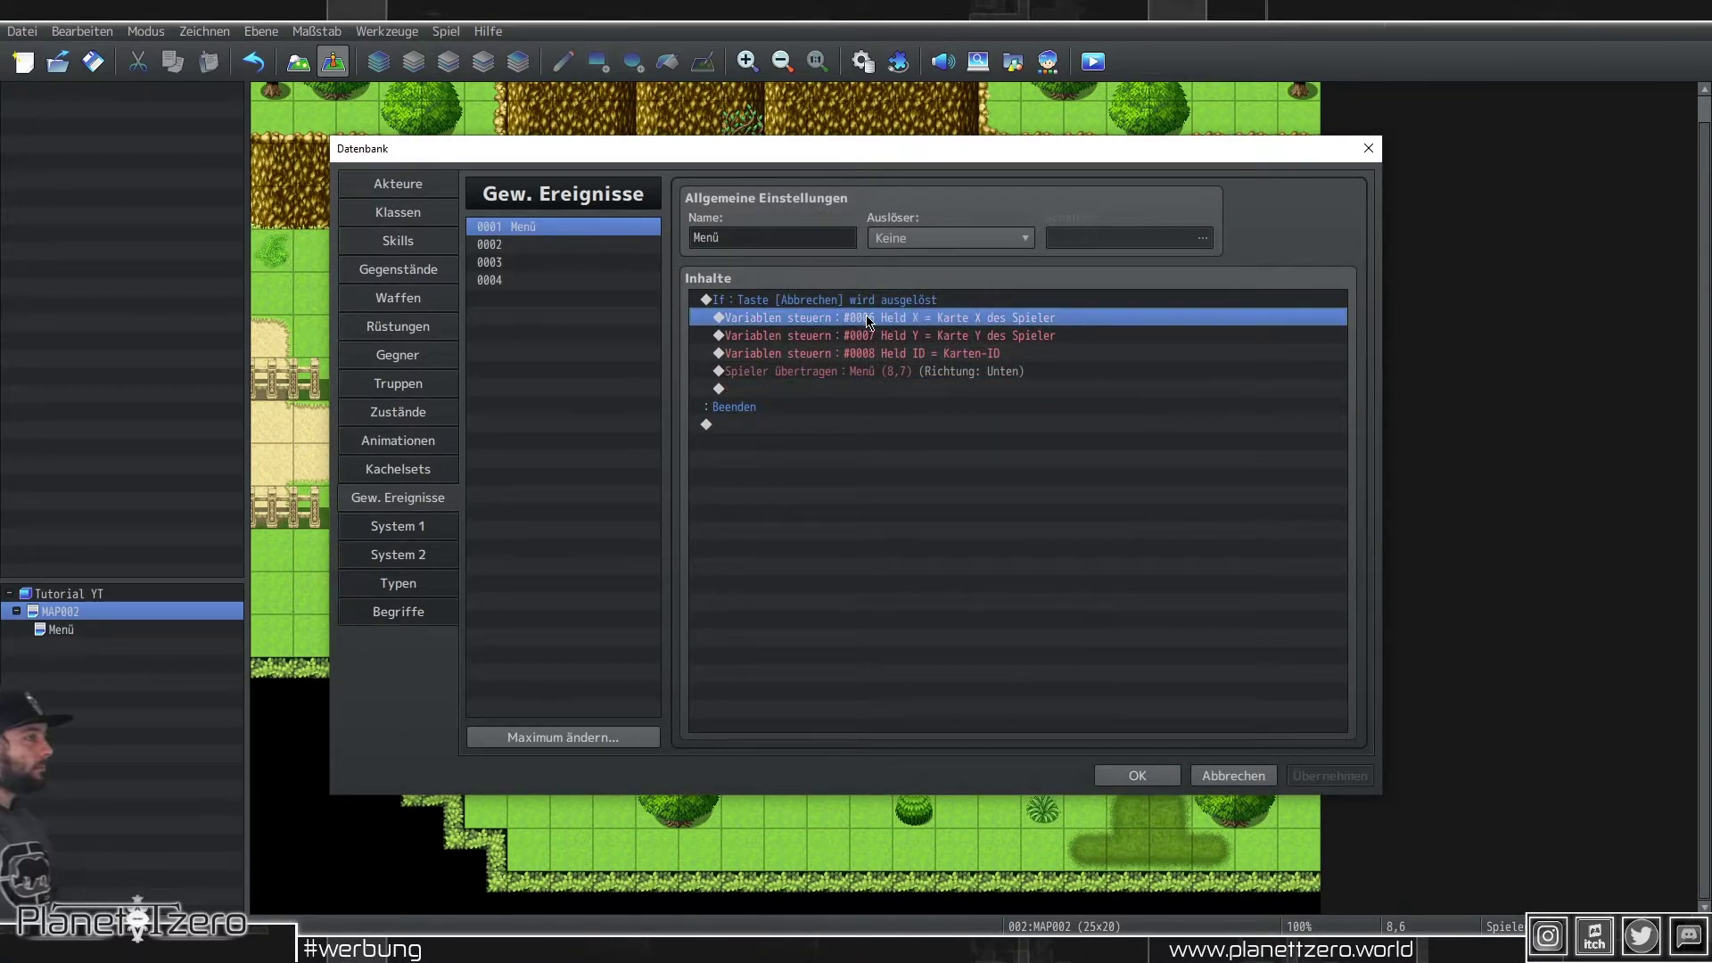
Step: Insert a Conditional Branch with Else, testing switch 0005 (named Menü) is OFF
key(Insert)
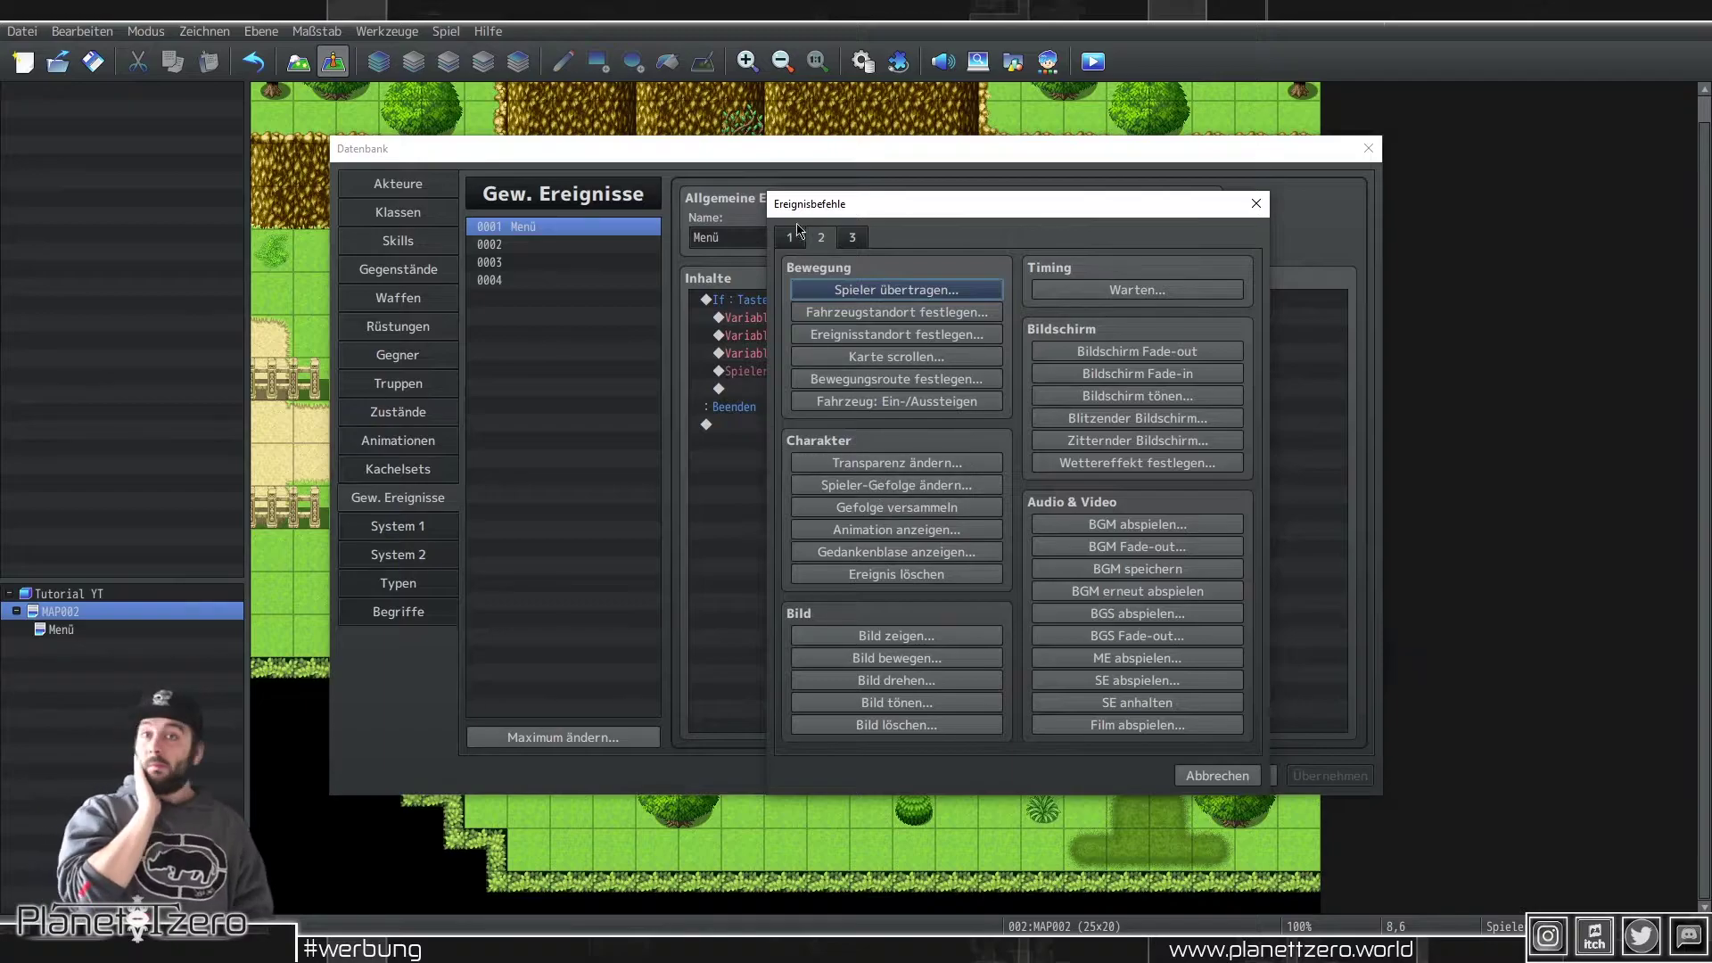
click(799, 239)
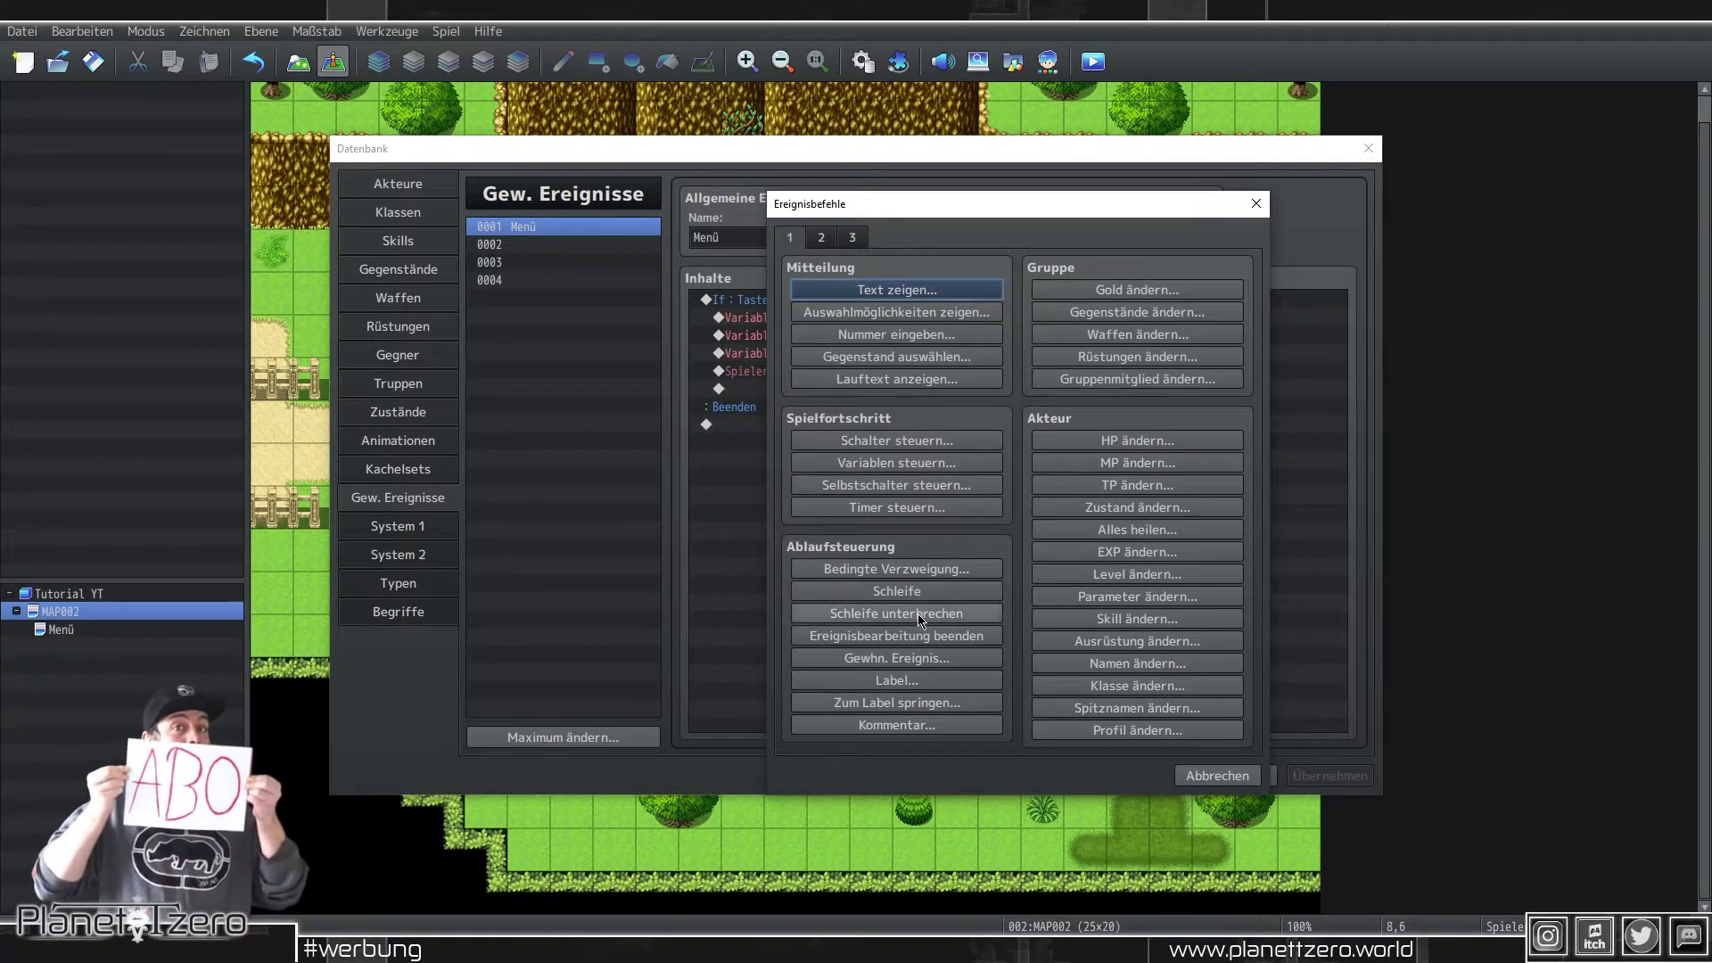
click(897, 569)
click(999, 389)
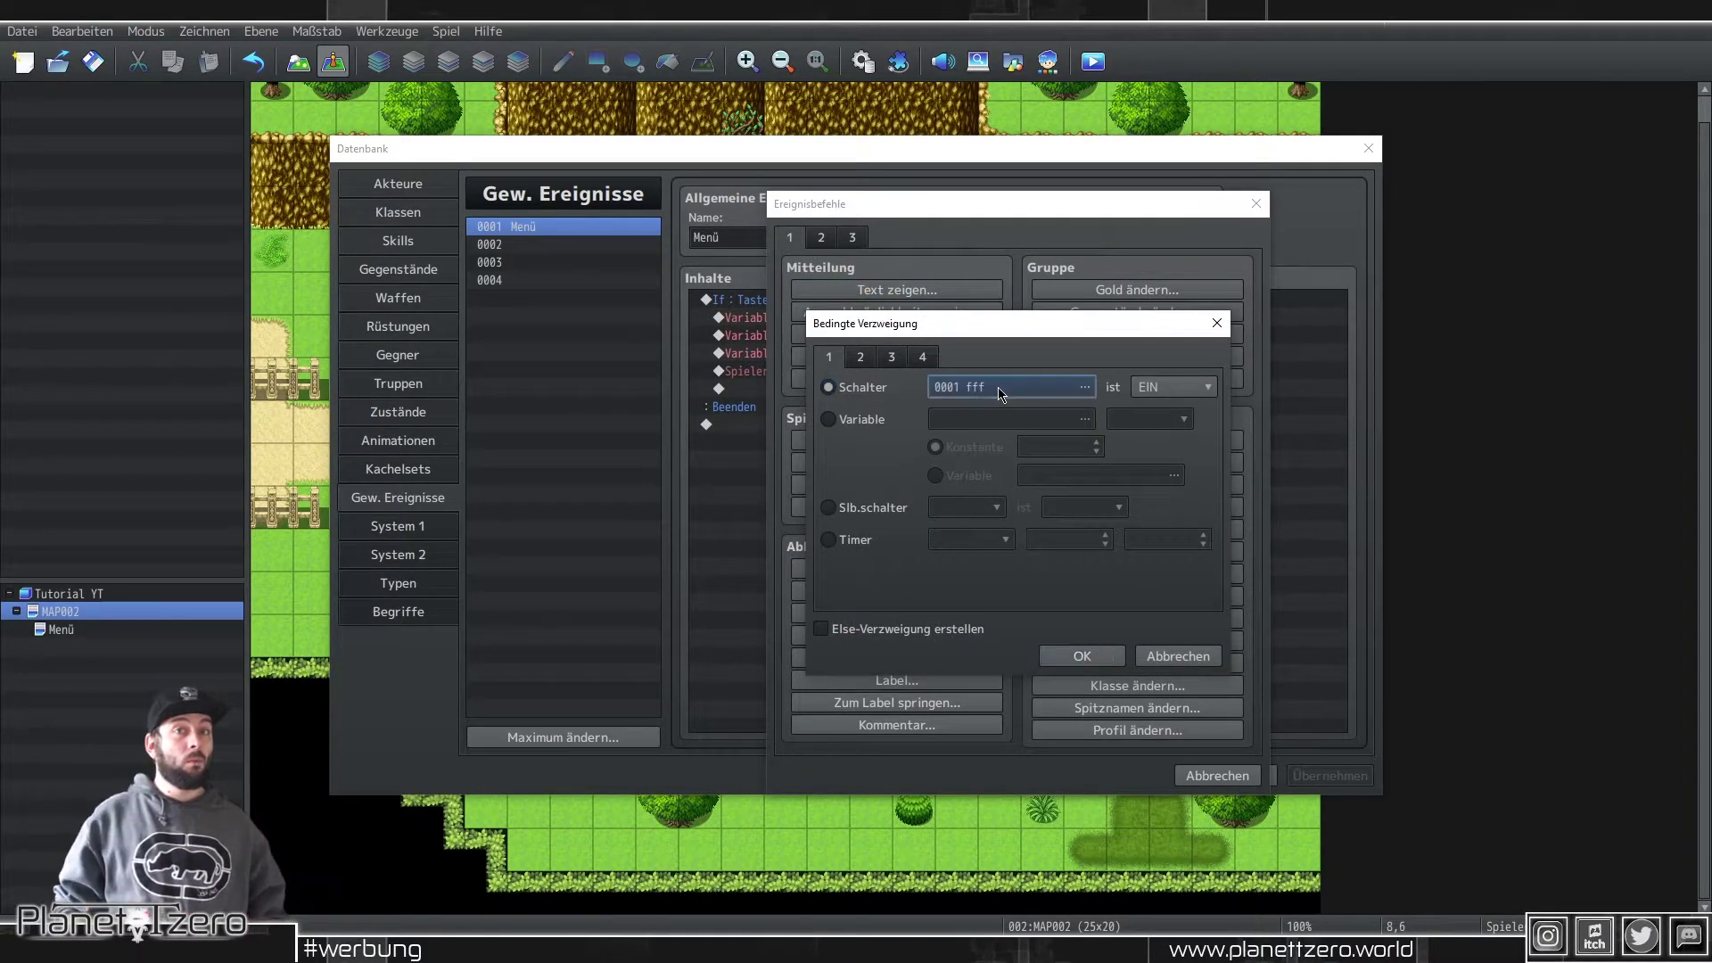
click(1070, 375)
click(1111, 669)
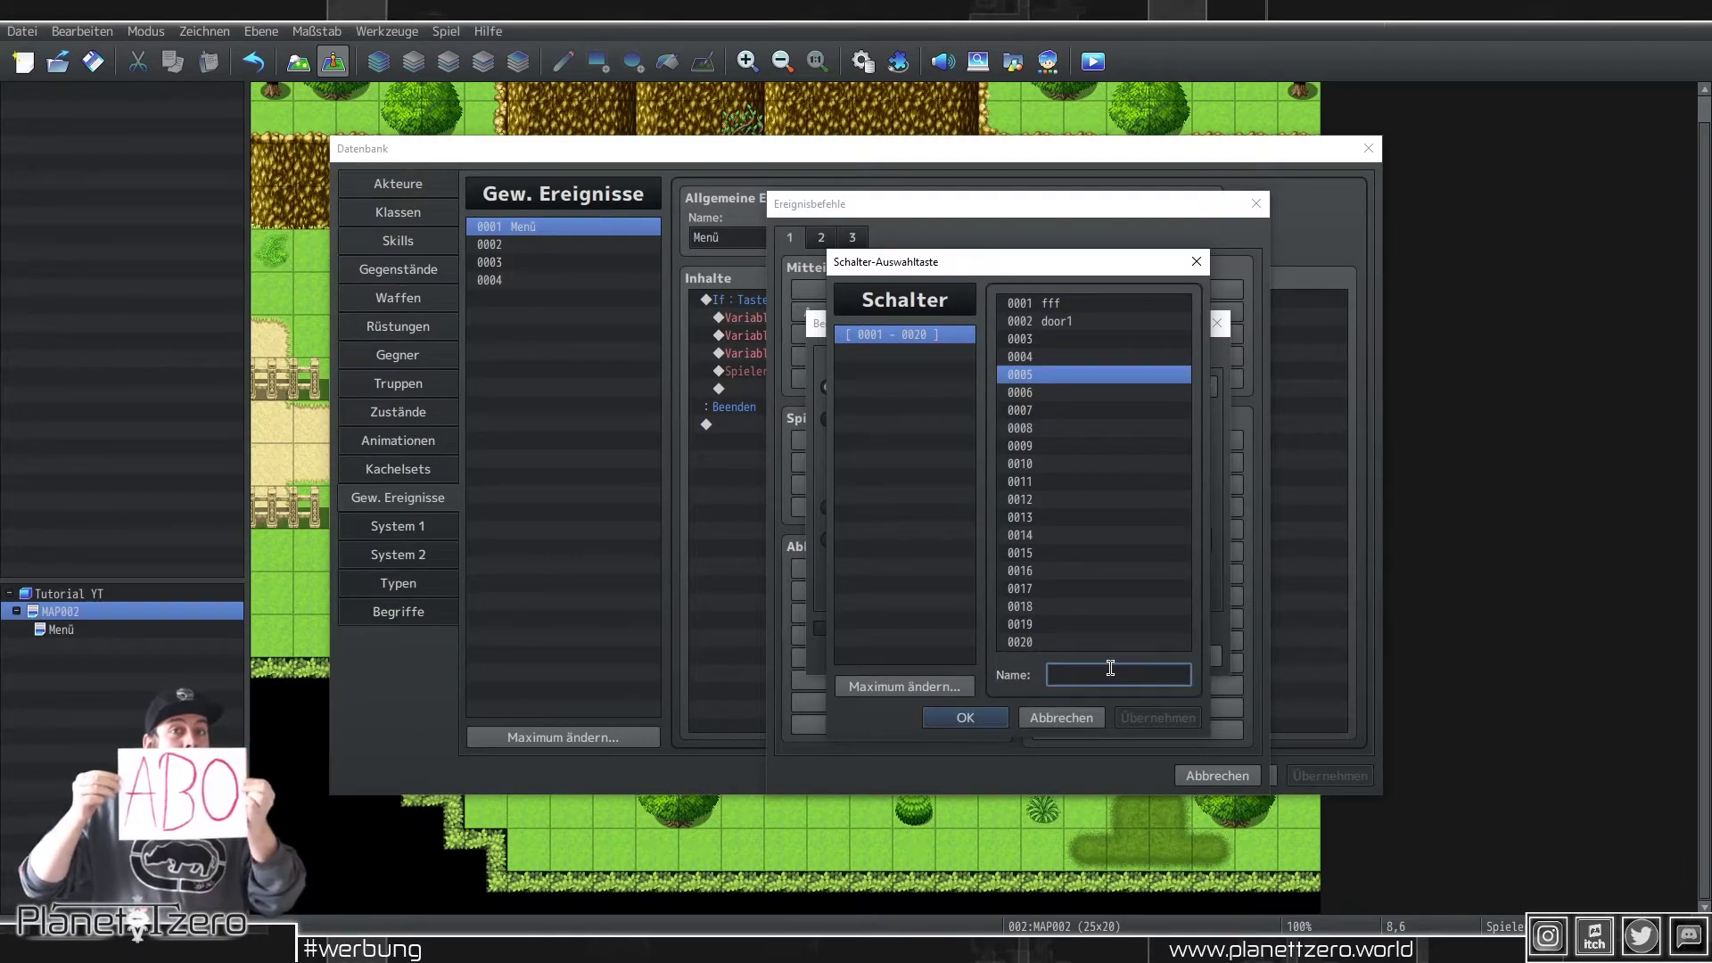
text(Menü)
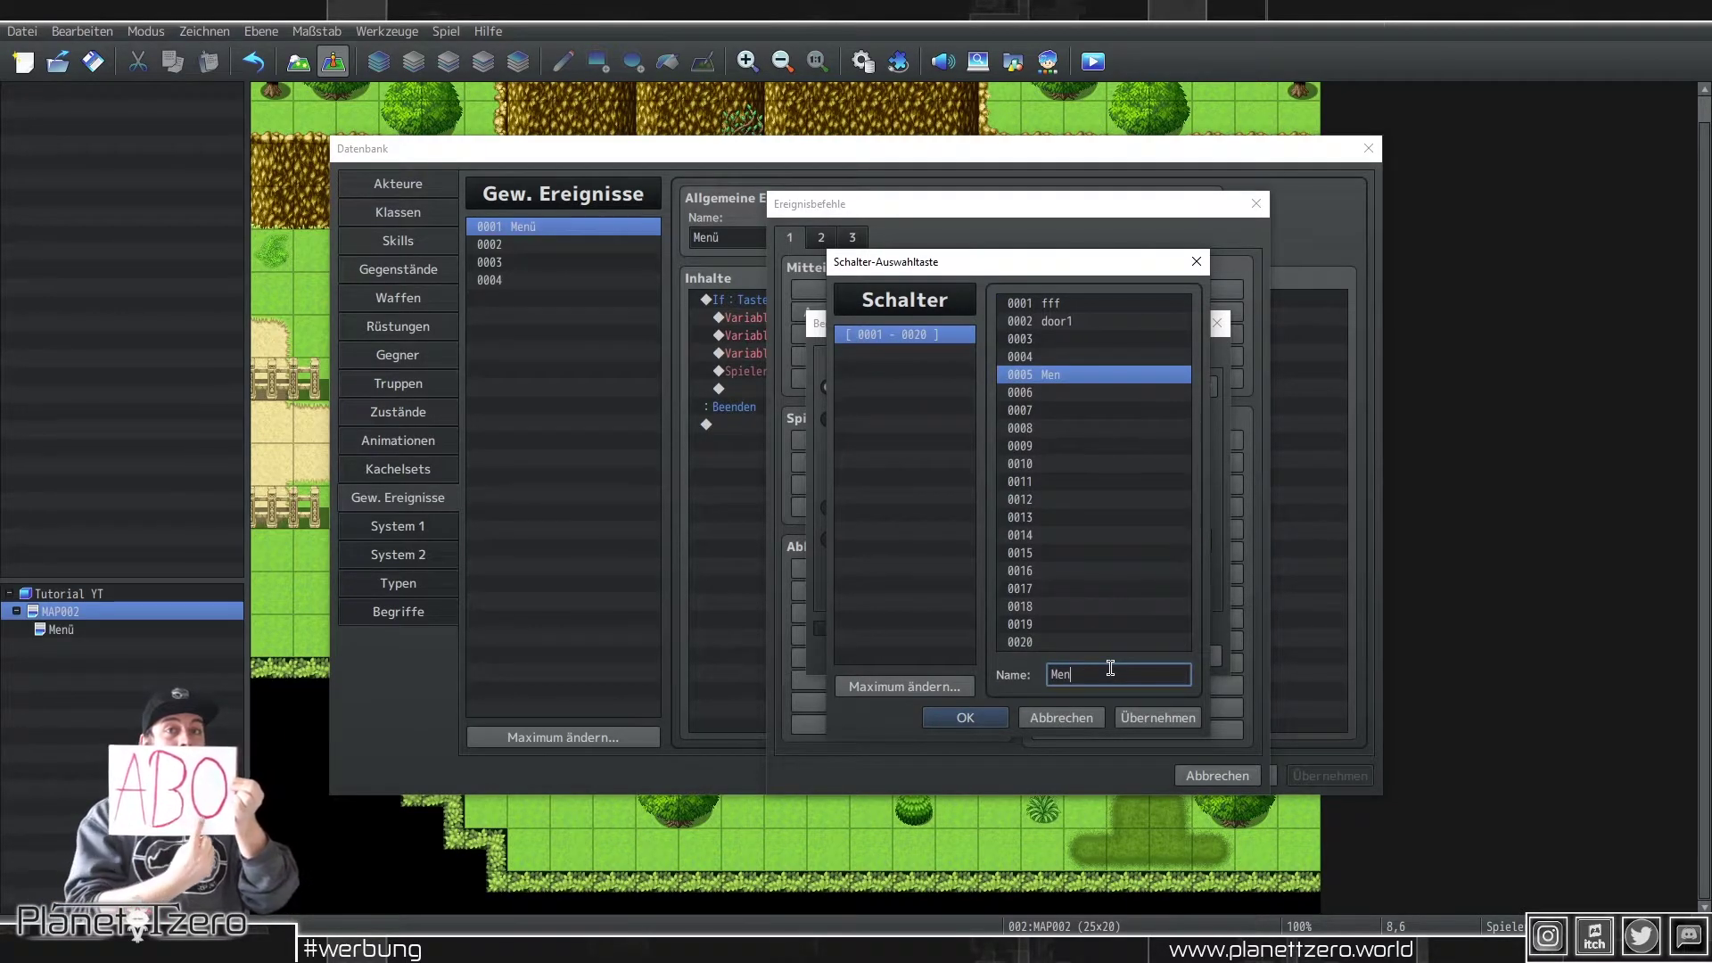
click(965, 718)
click(1176, 387)
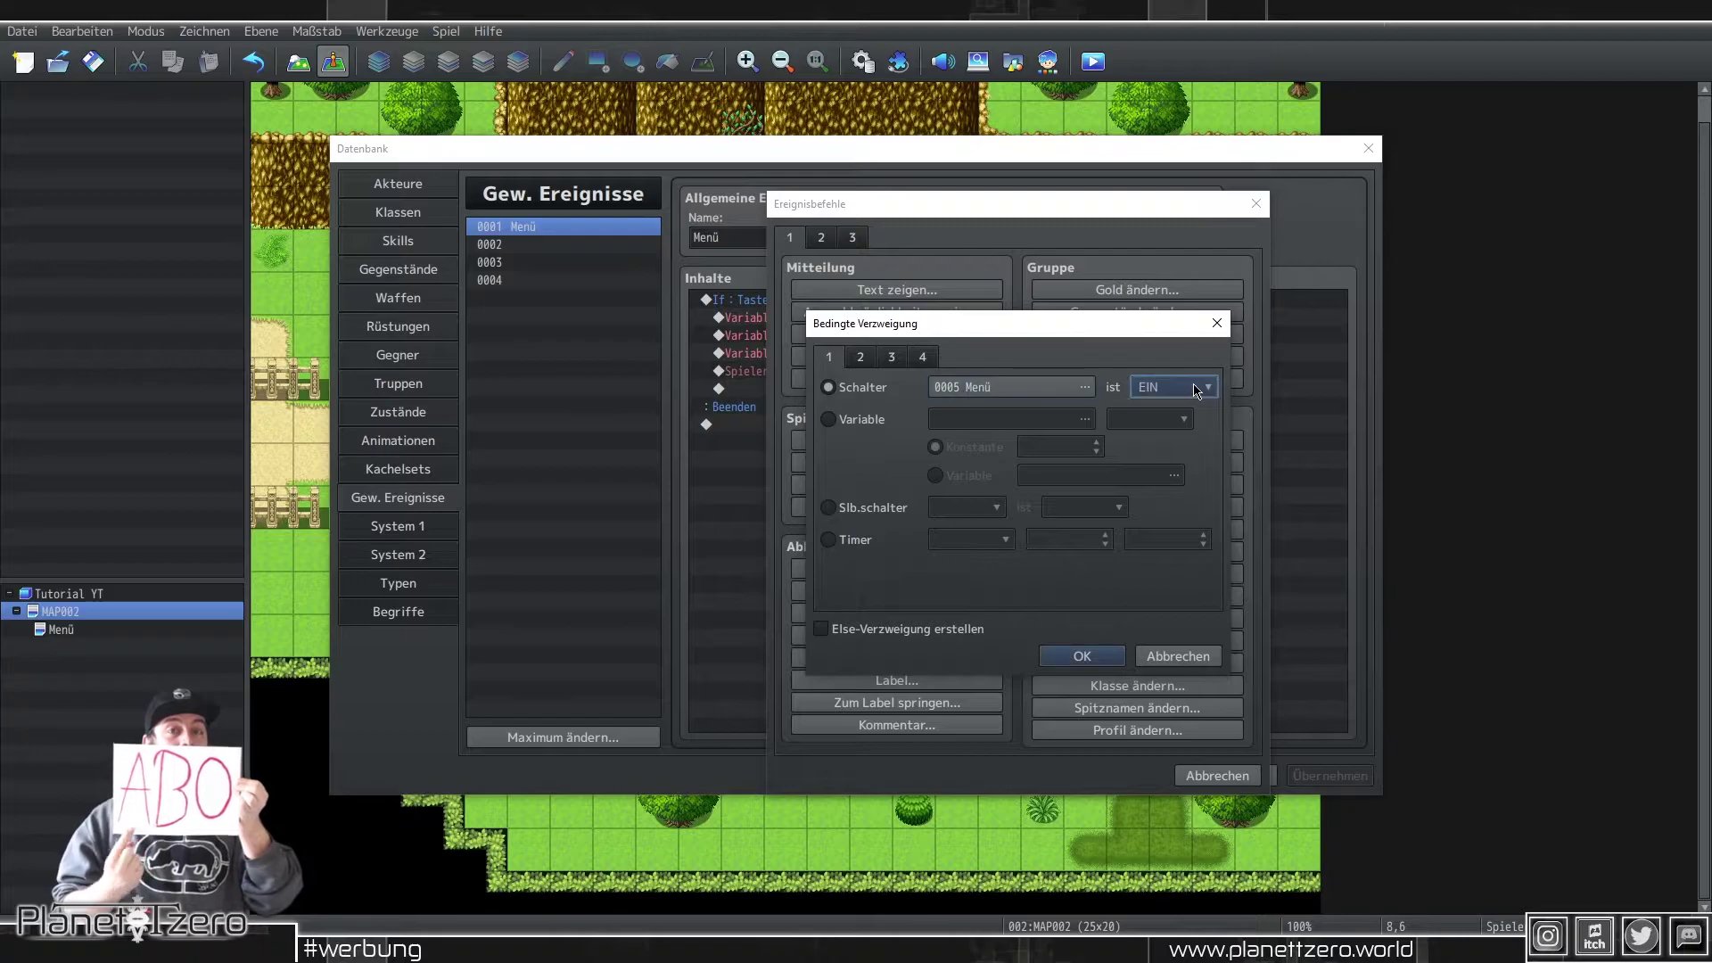
click(1145, 432)
click(821, 628)
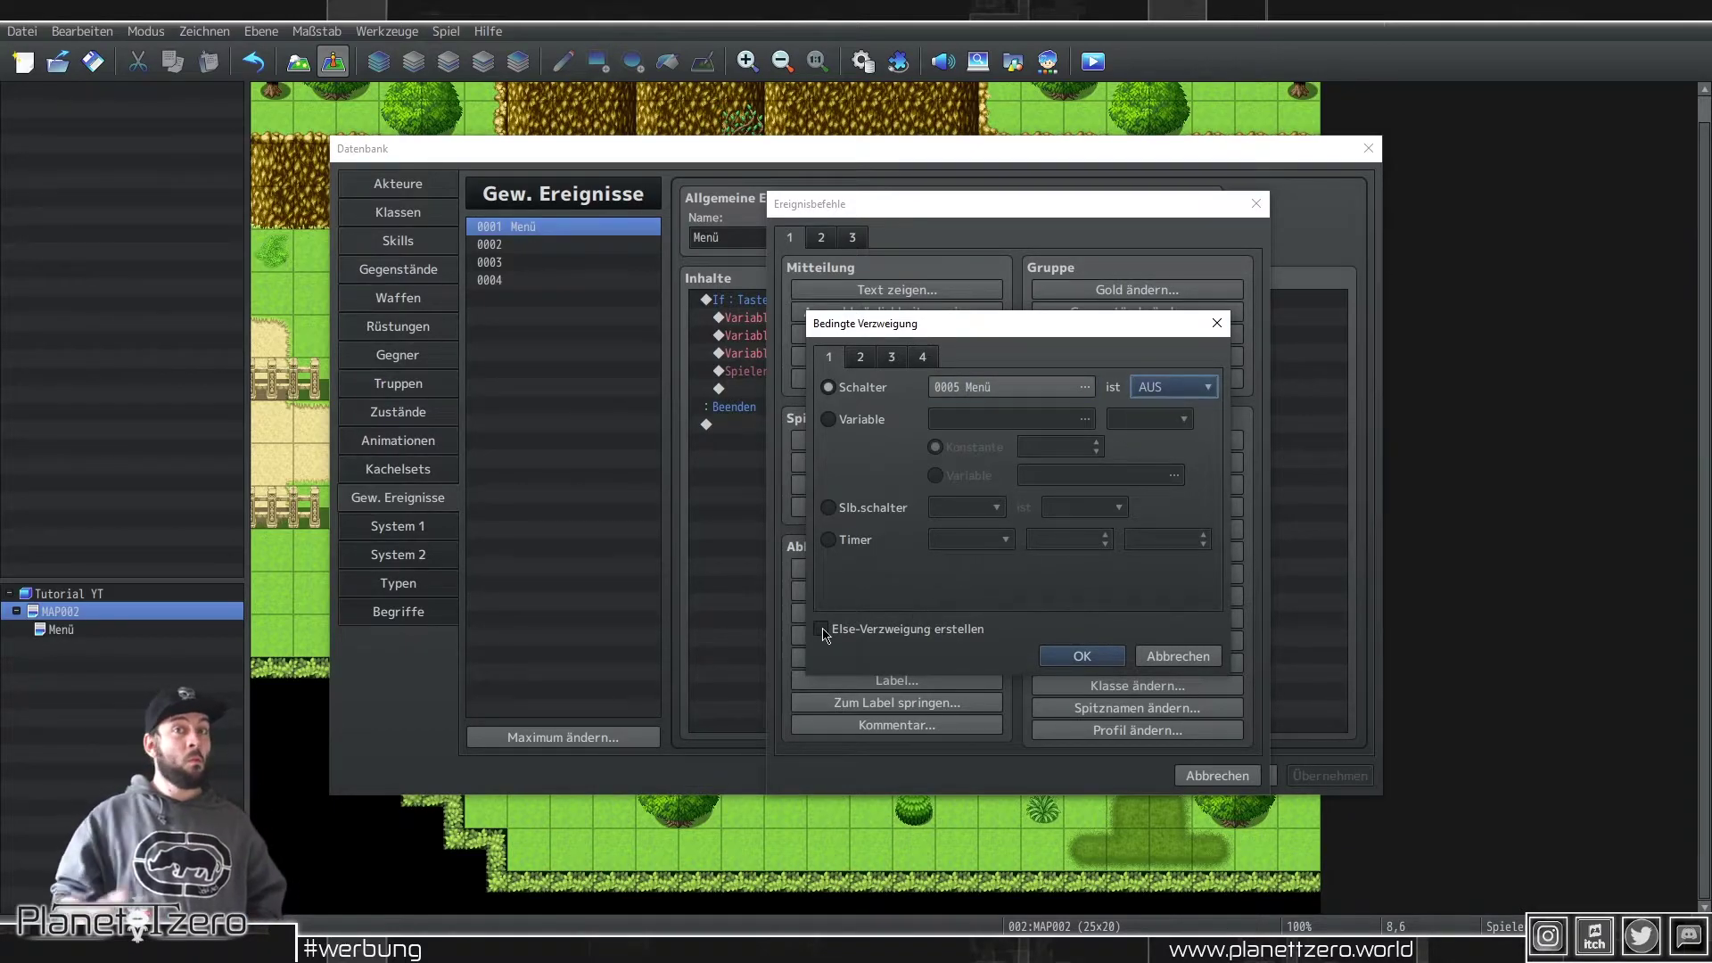
click(1106, 660)
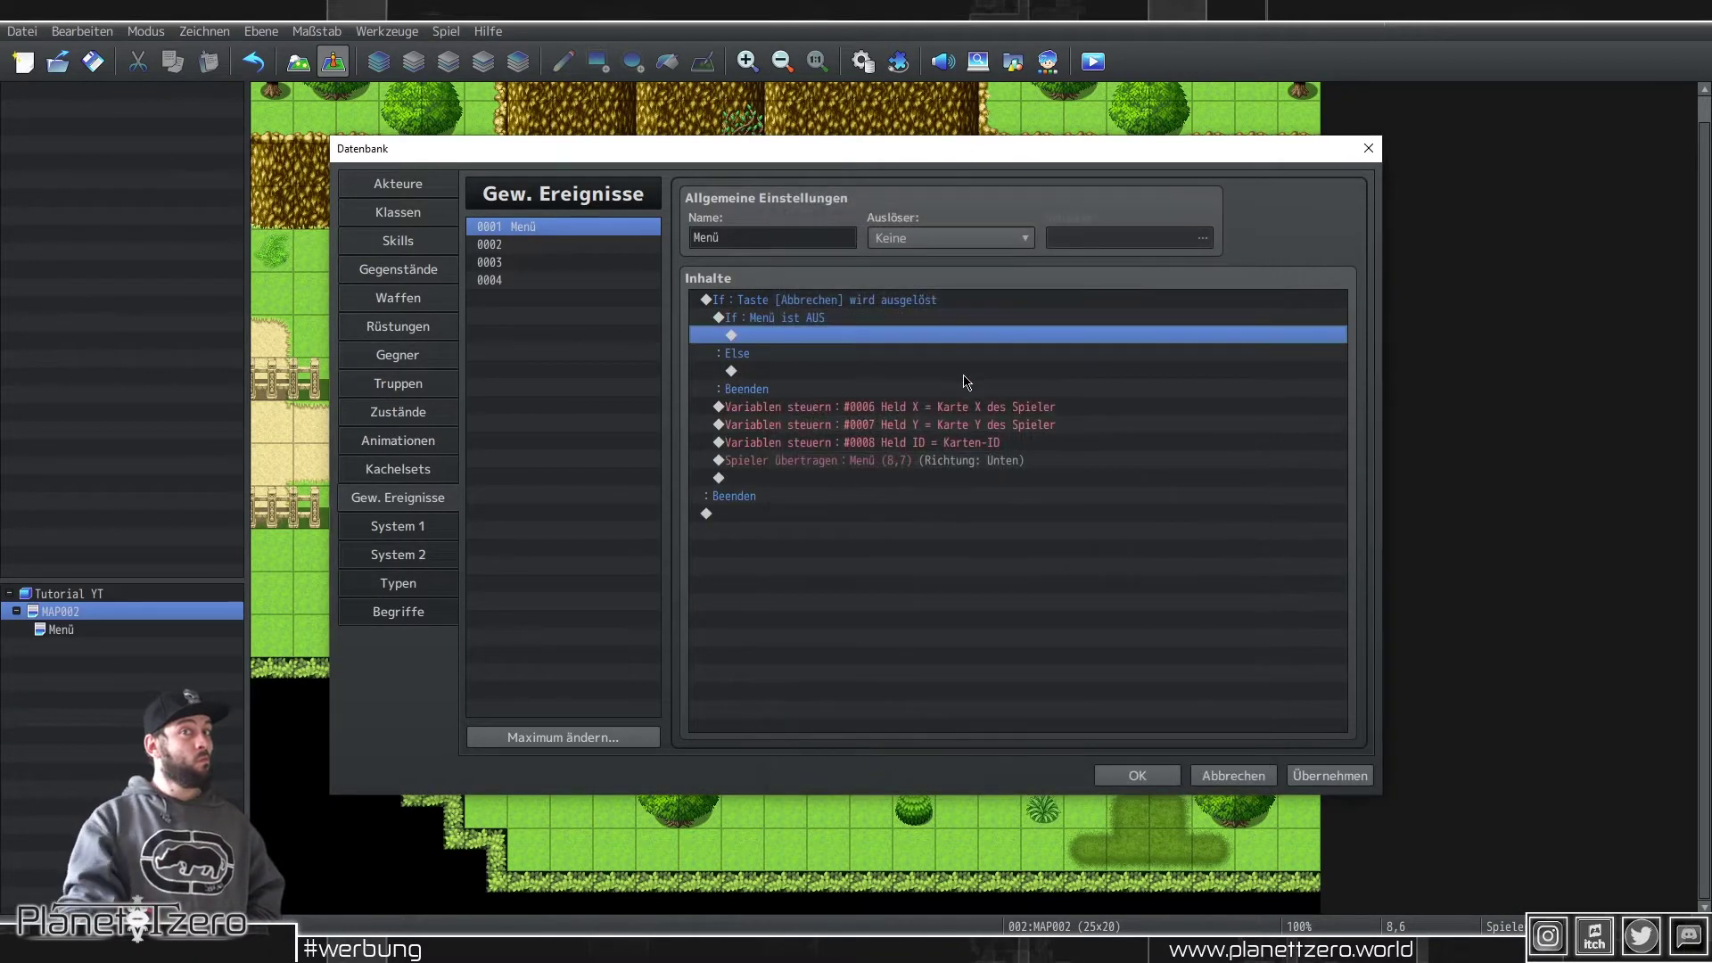
Step: Move the four saved-position and transfer commands inside the If branch
drag(968, 406, 971, 457)
key(ctrl+x)
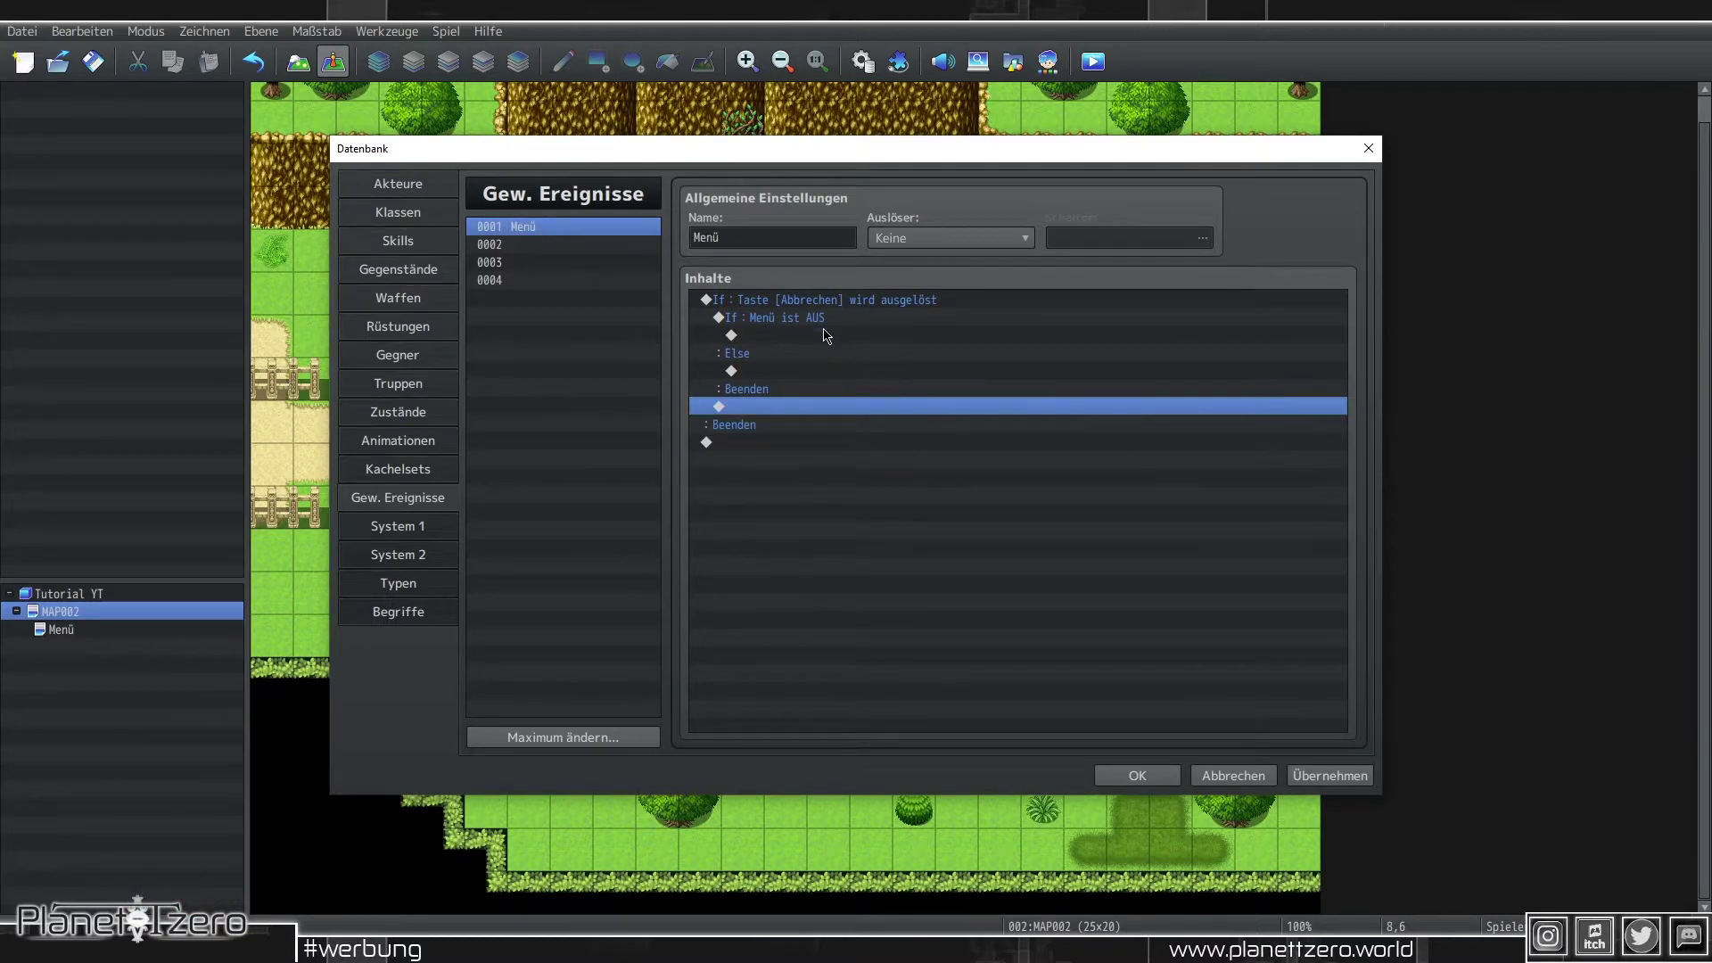
click(805, 337)
key(ctrl+v)
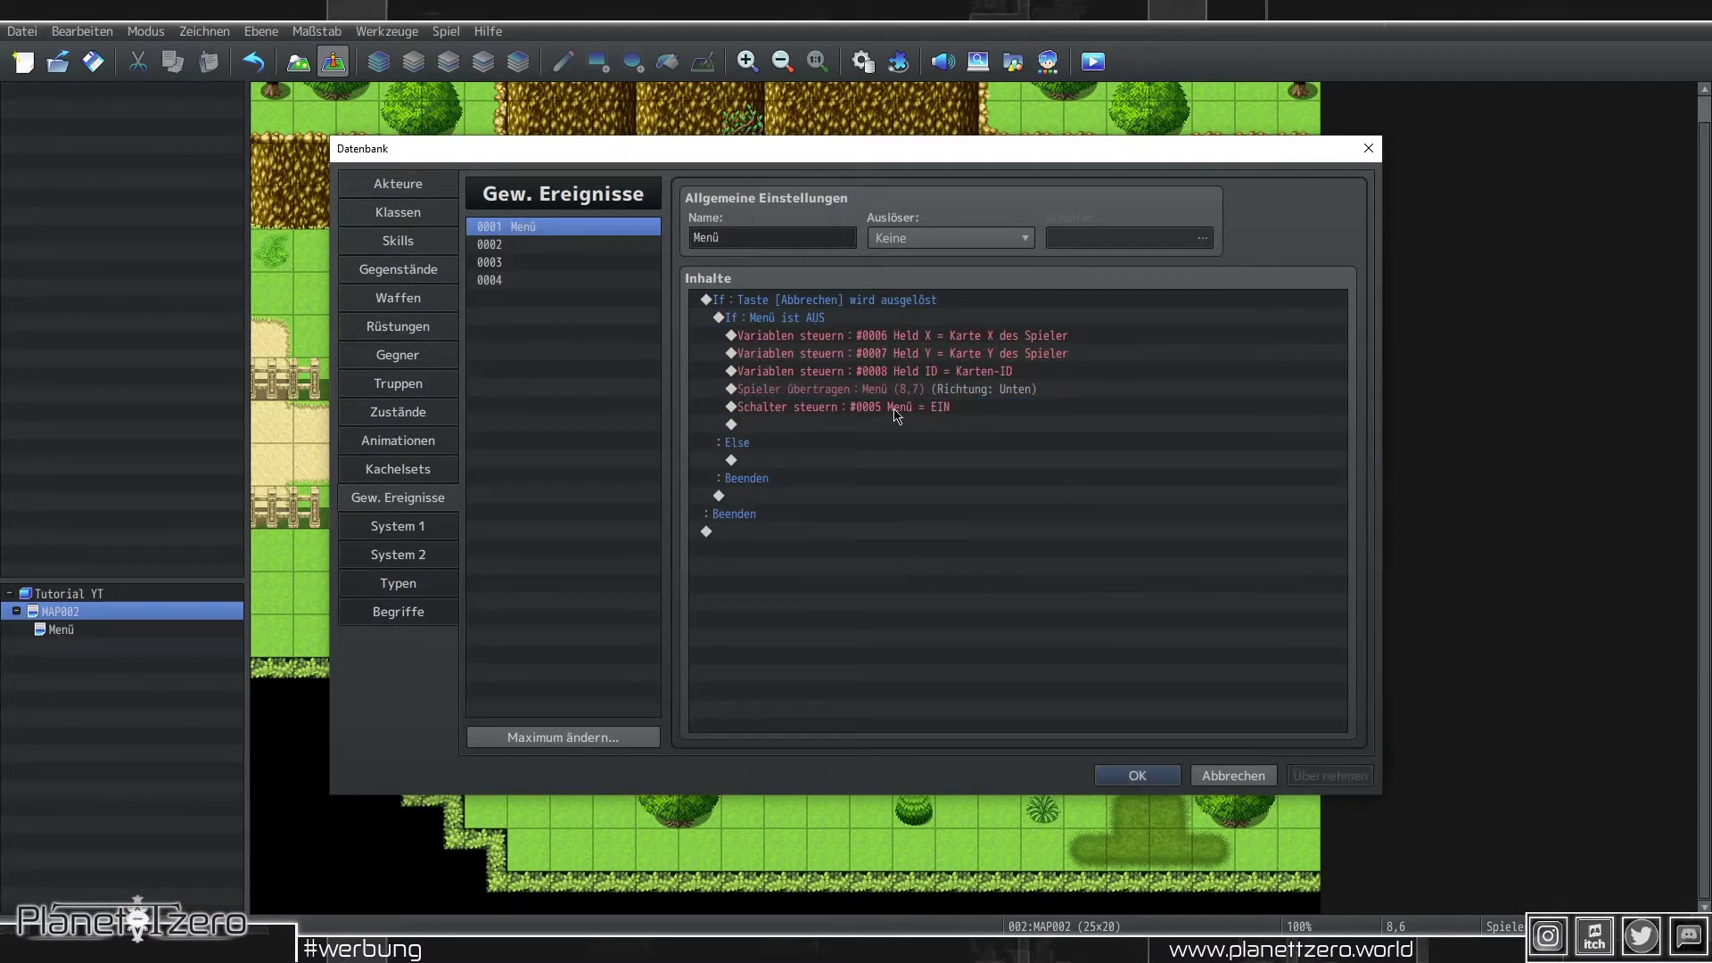
Step: In the Else branch, add a Transfer Player using variables Held ID, Held X and Held Y
double_click(757, 461)
click(790, 237)
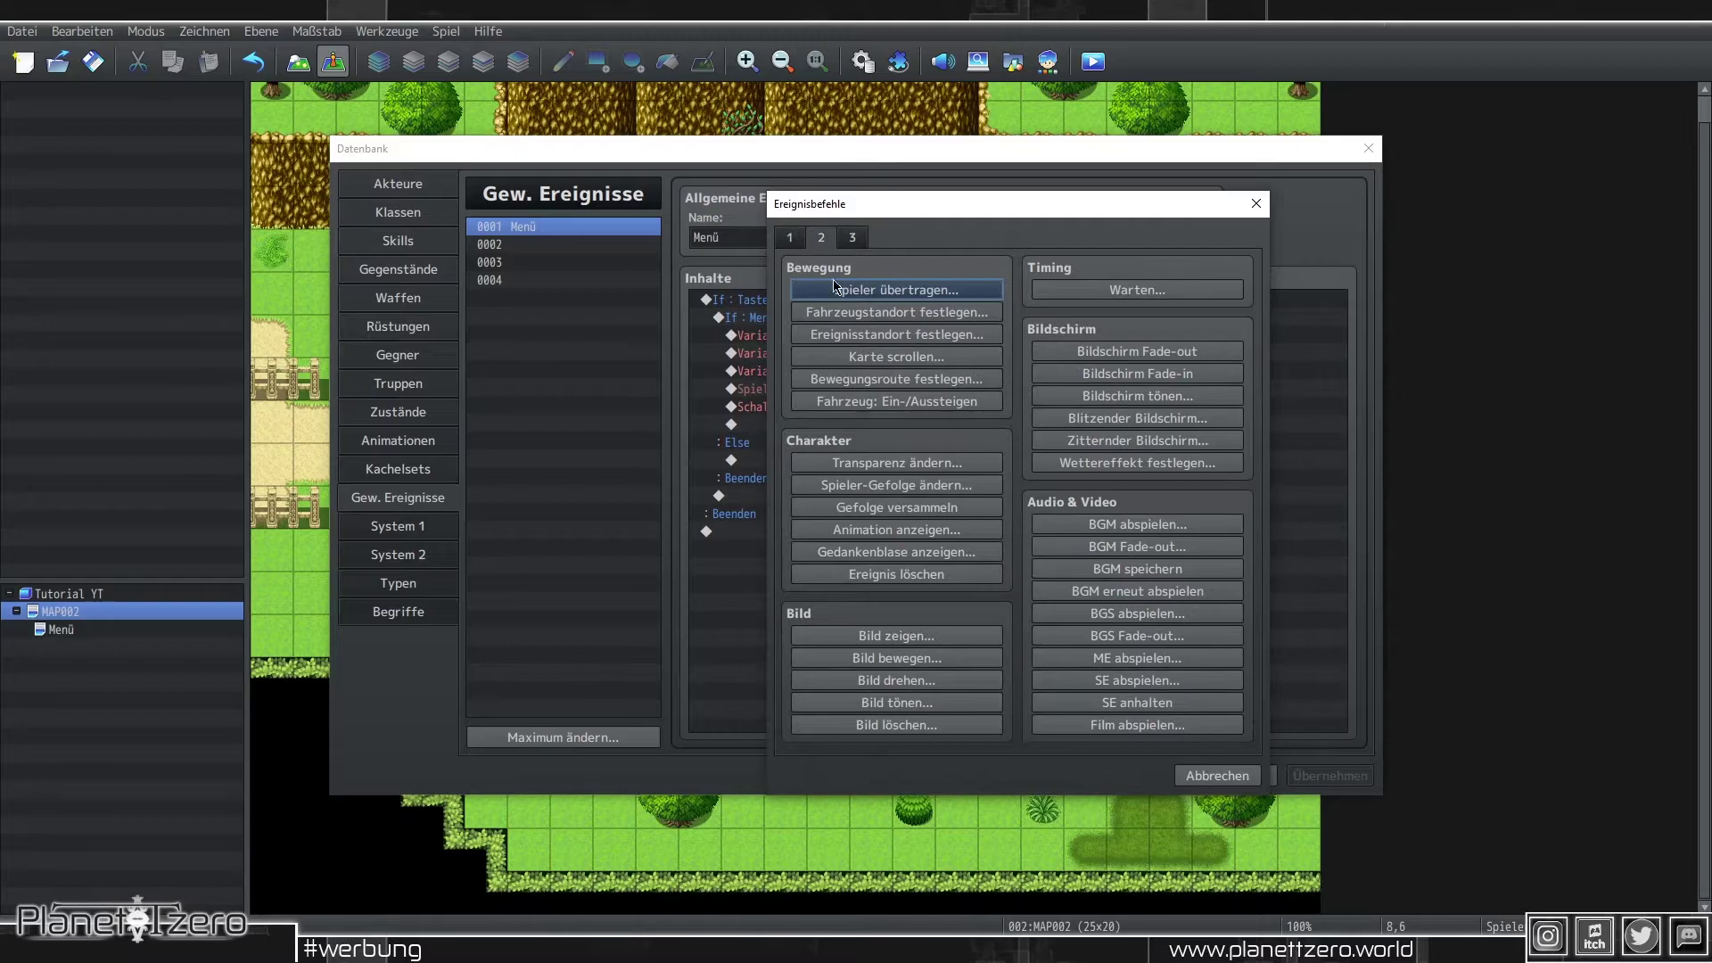
click(855, 290)
click(943, 460)
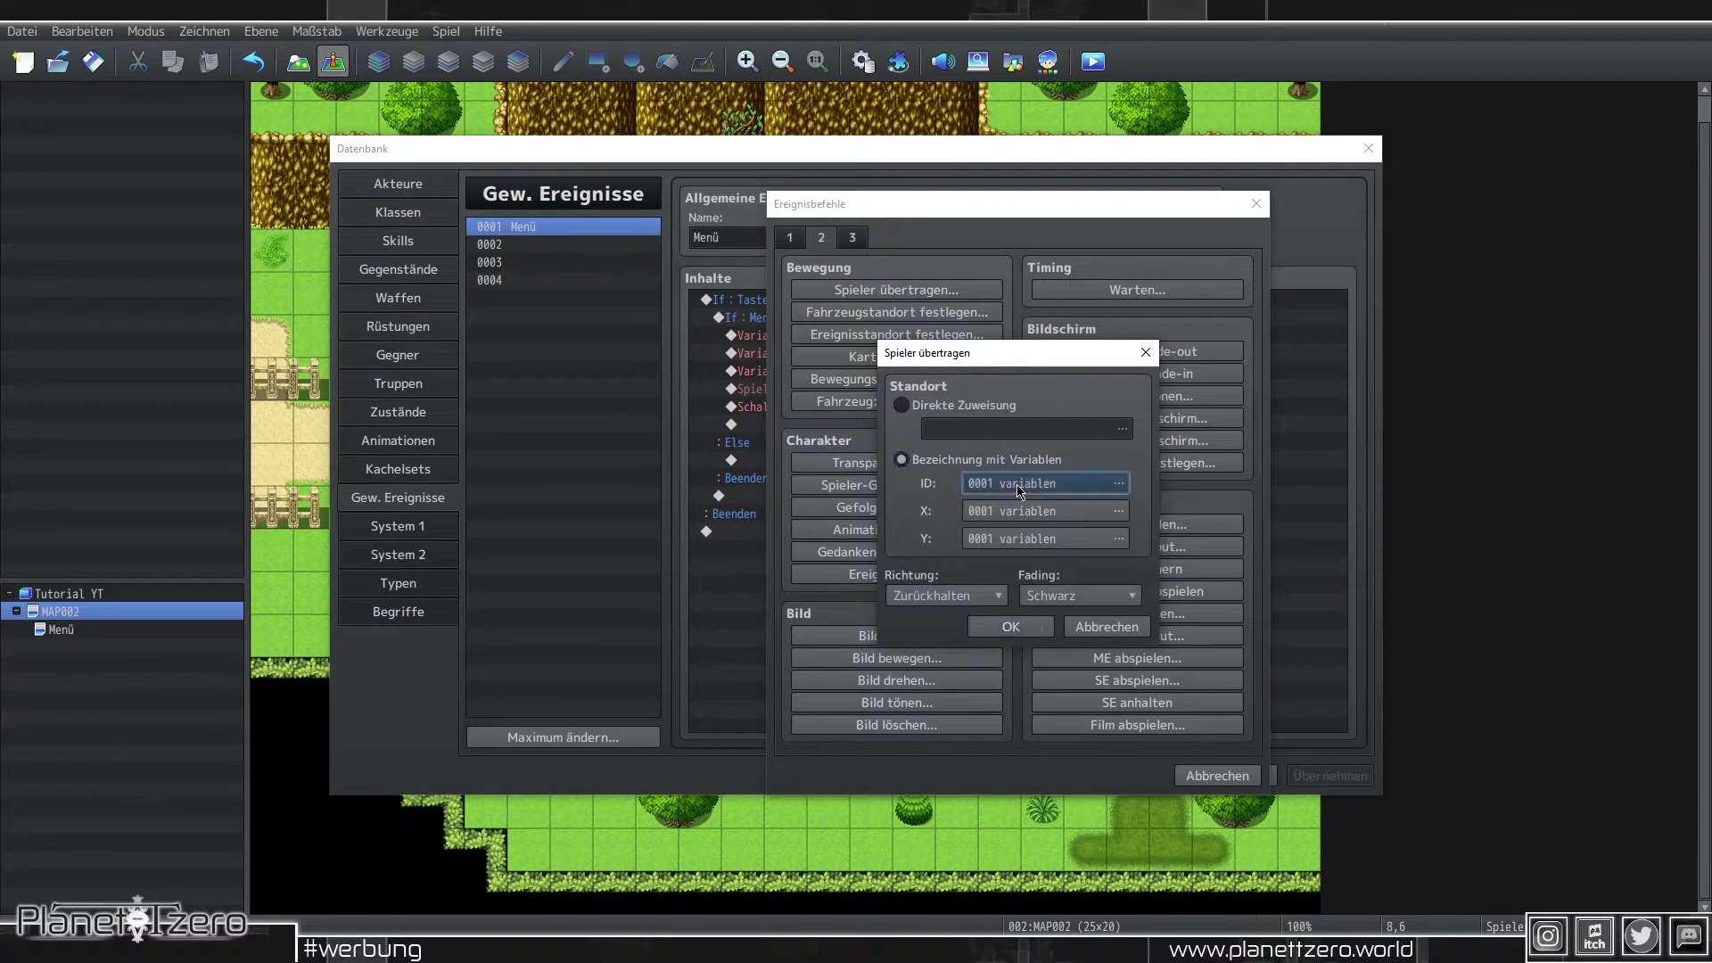
click(1118, 482)
double_click(1071, 393)
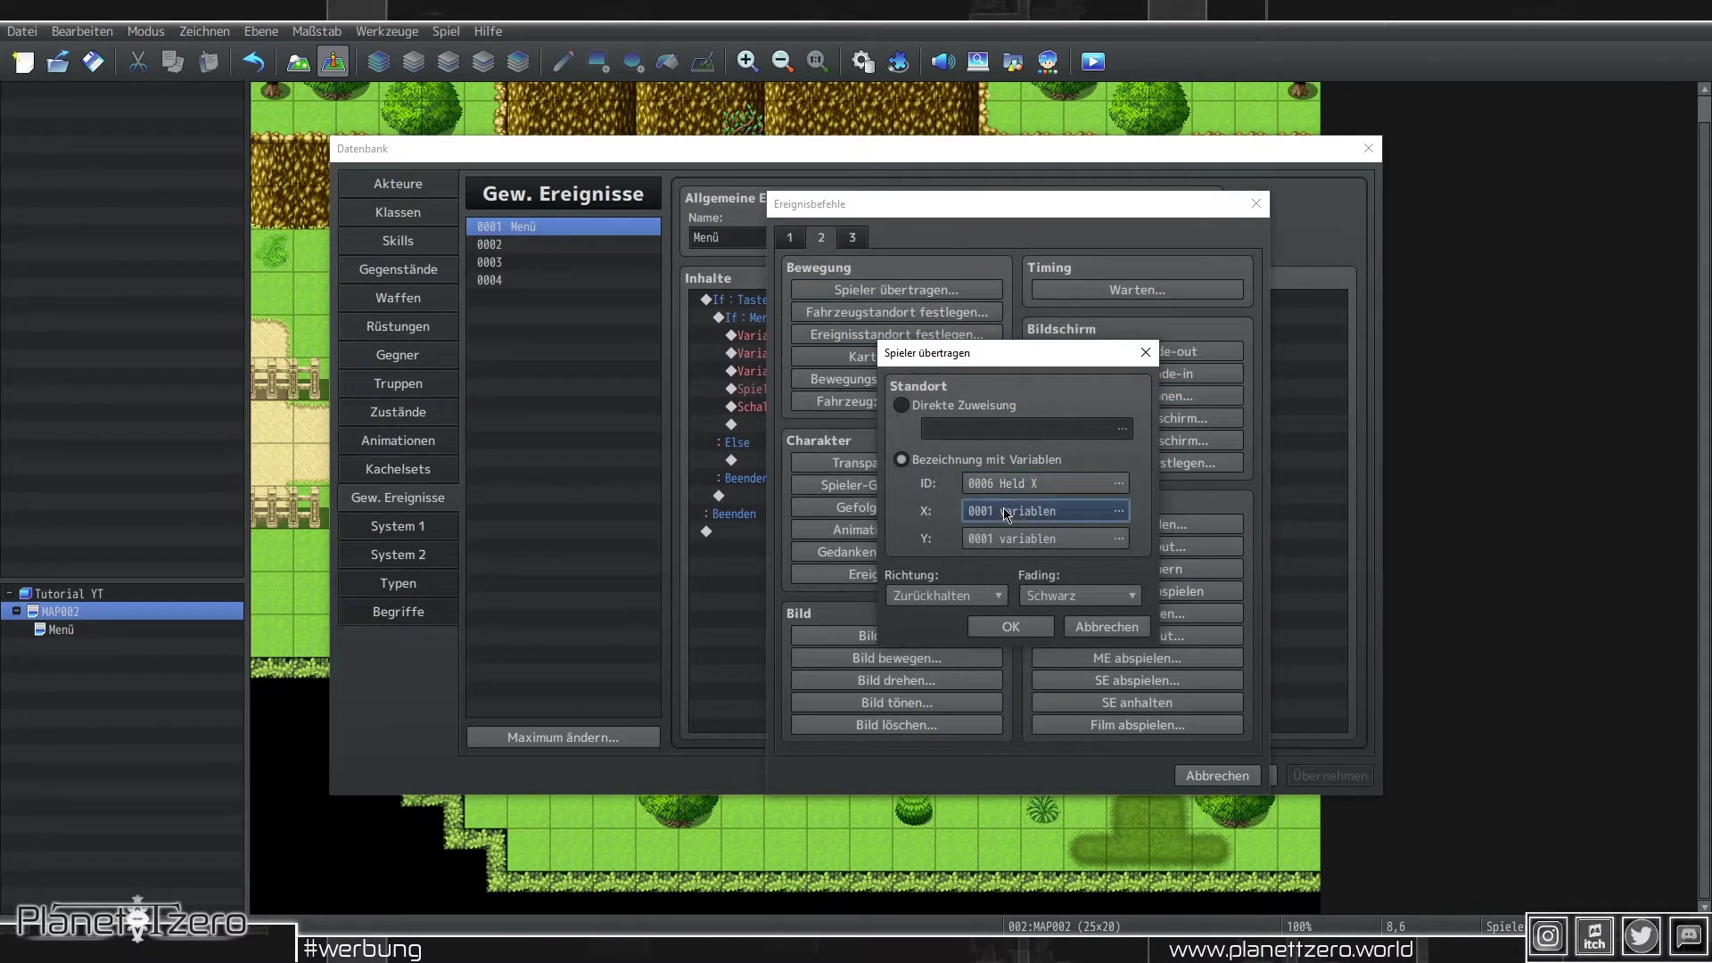
click(1009, 487)
double_click(1160, 430)
click(1008, 510)
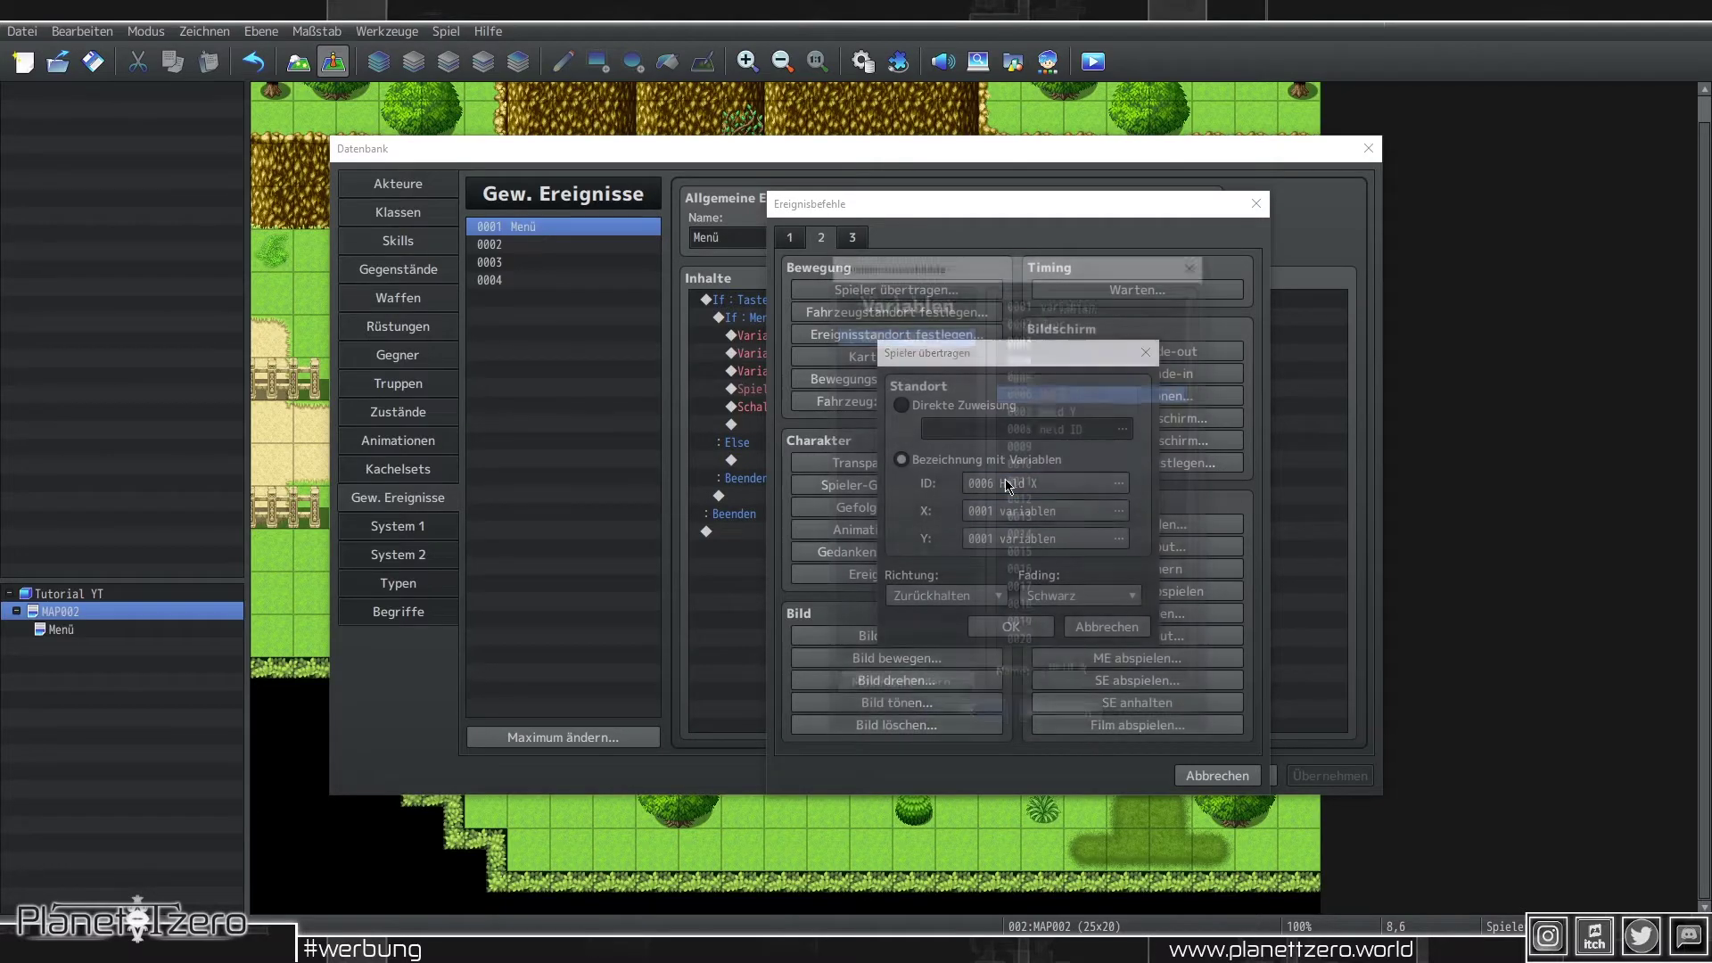
double_click(1061, 430)
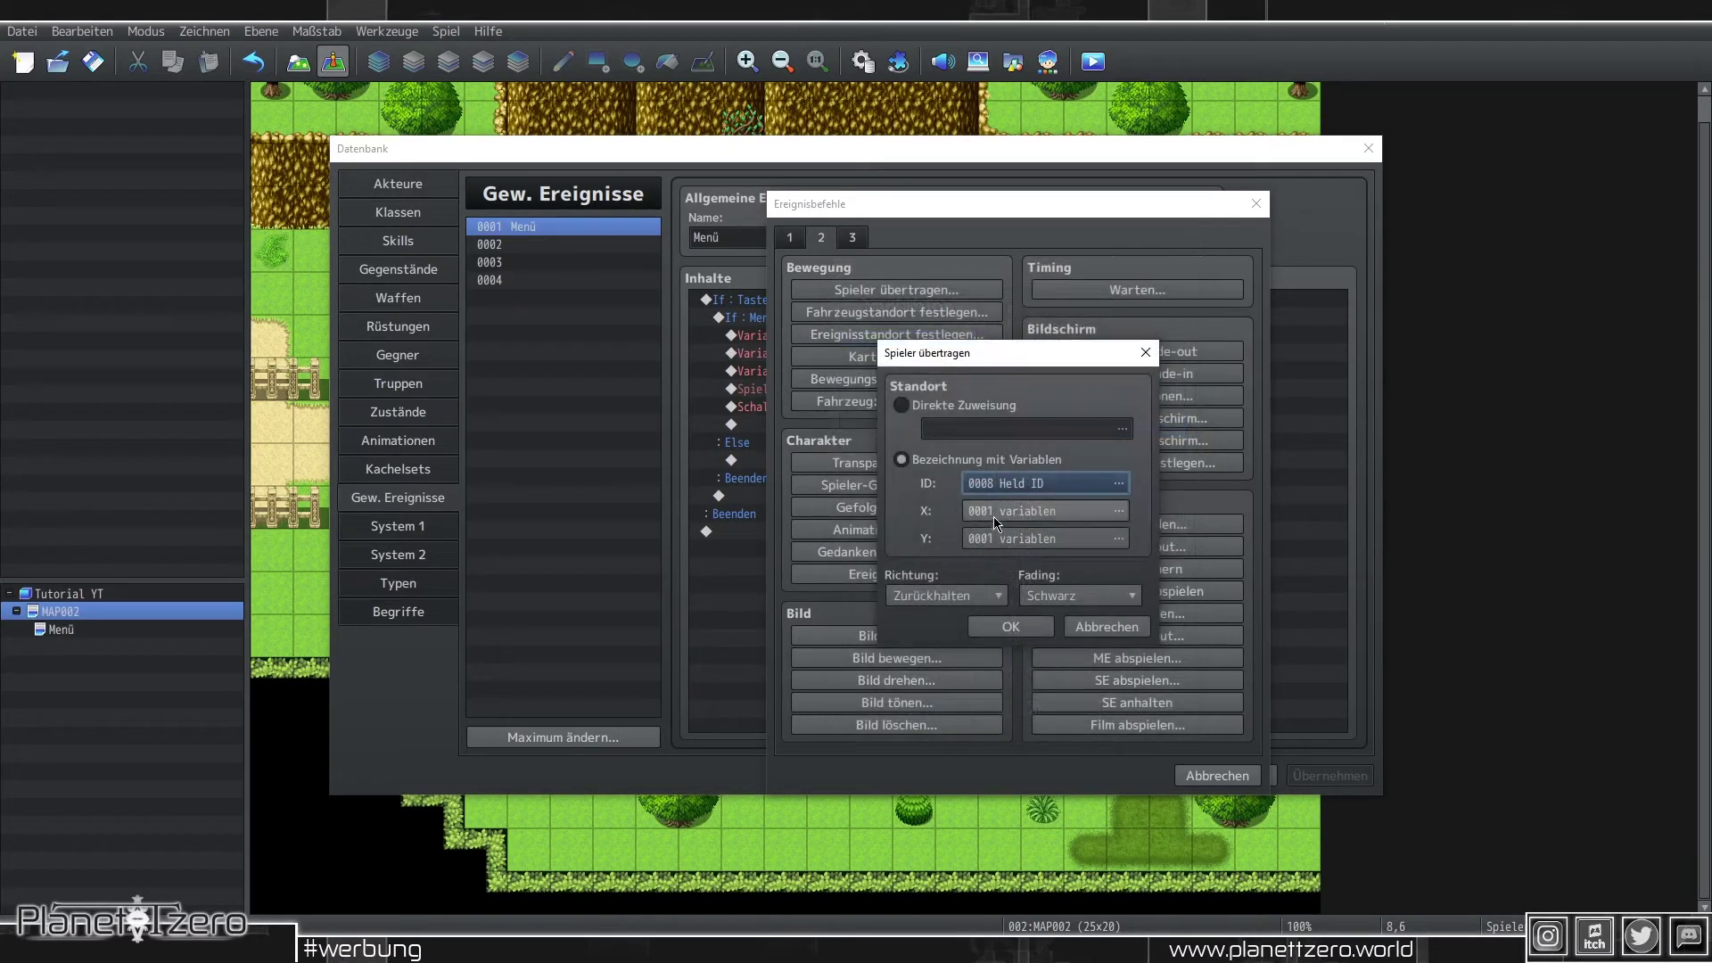
click(994, 515)
double_click(1061, 393)
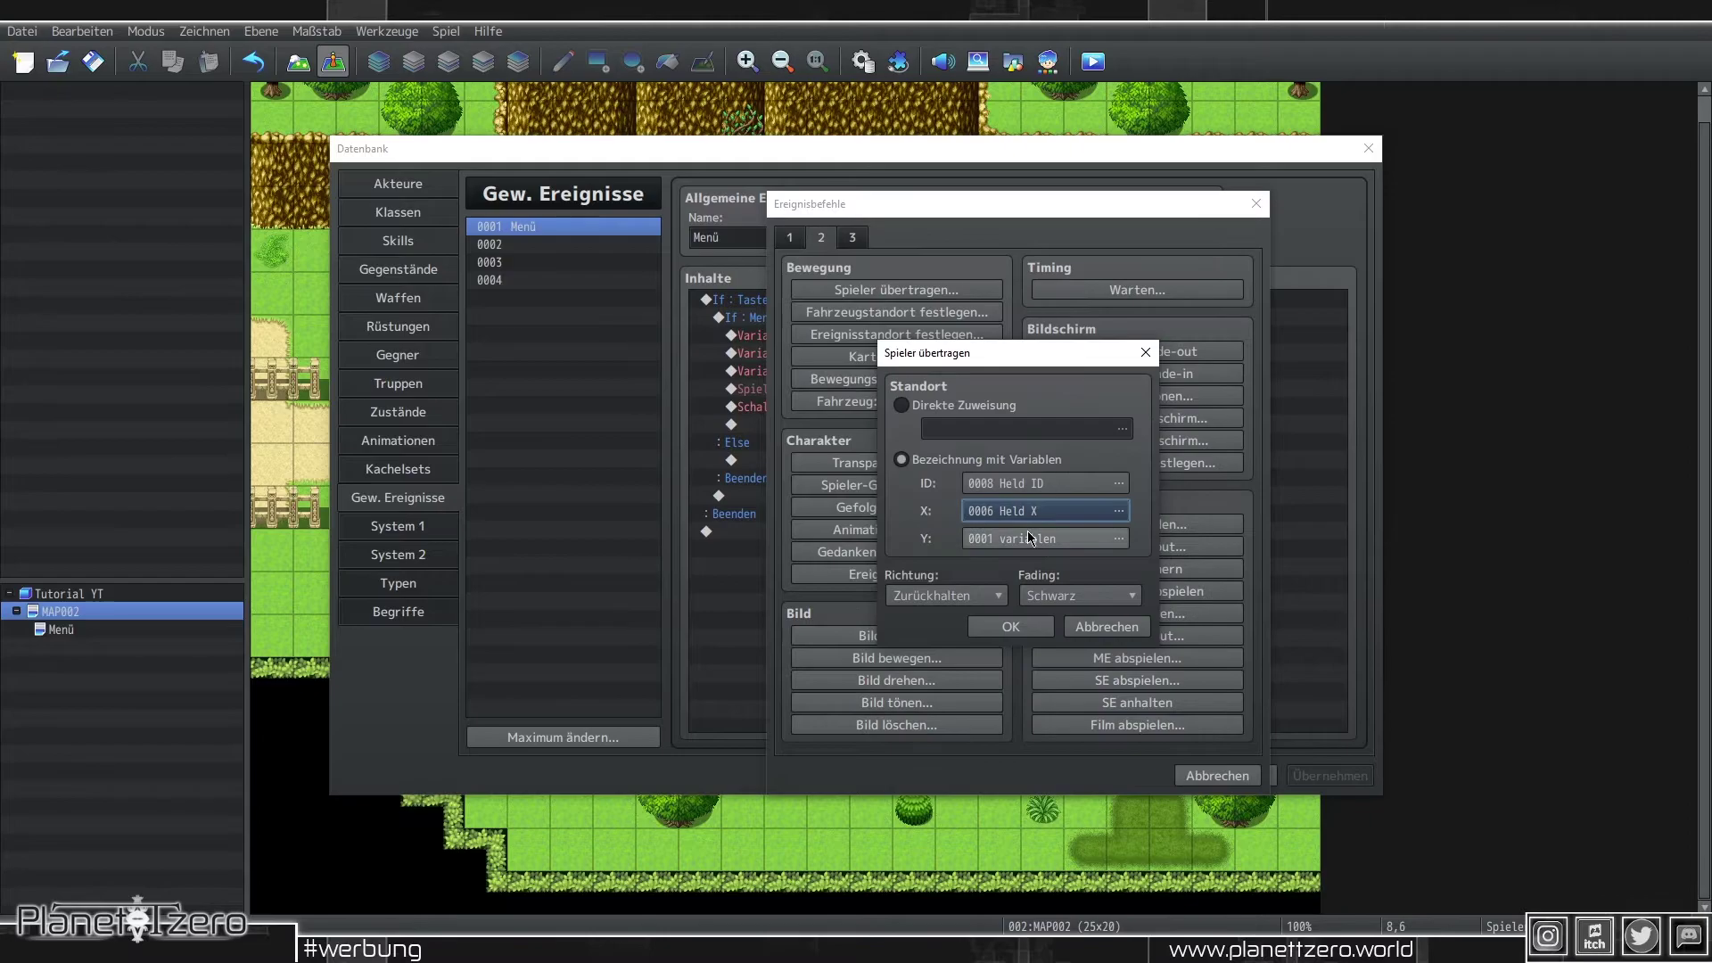
click(1021, 506)
double_click(1061, 411)
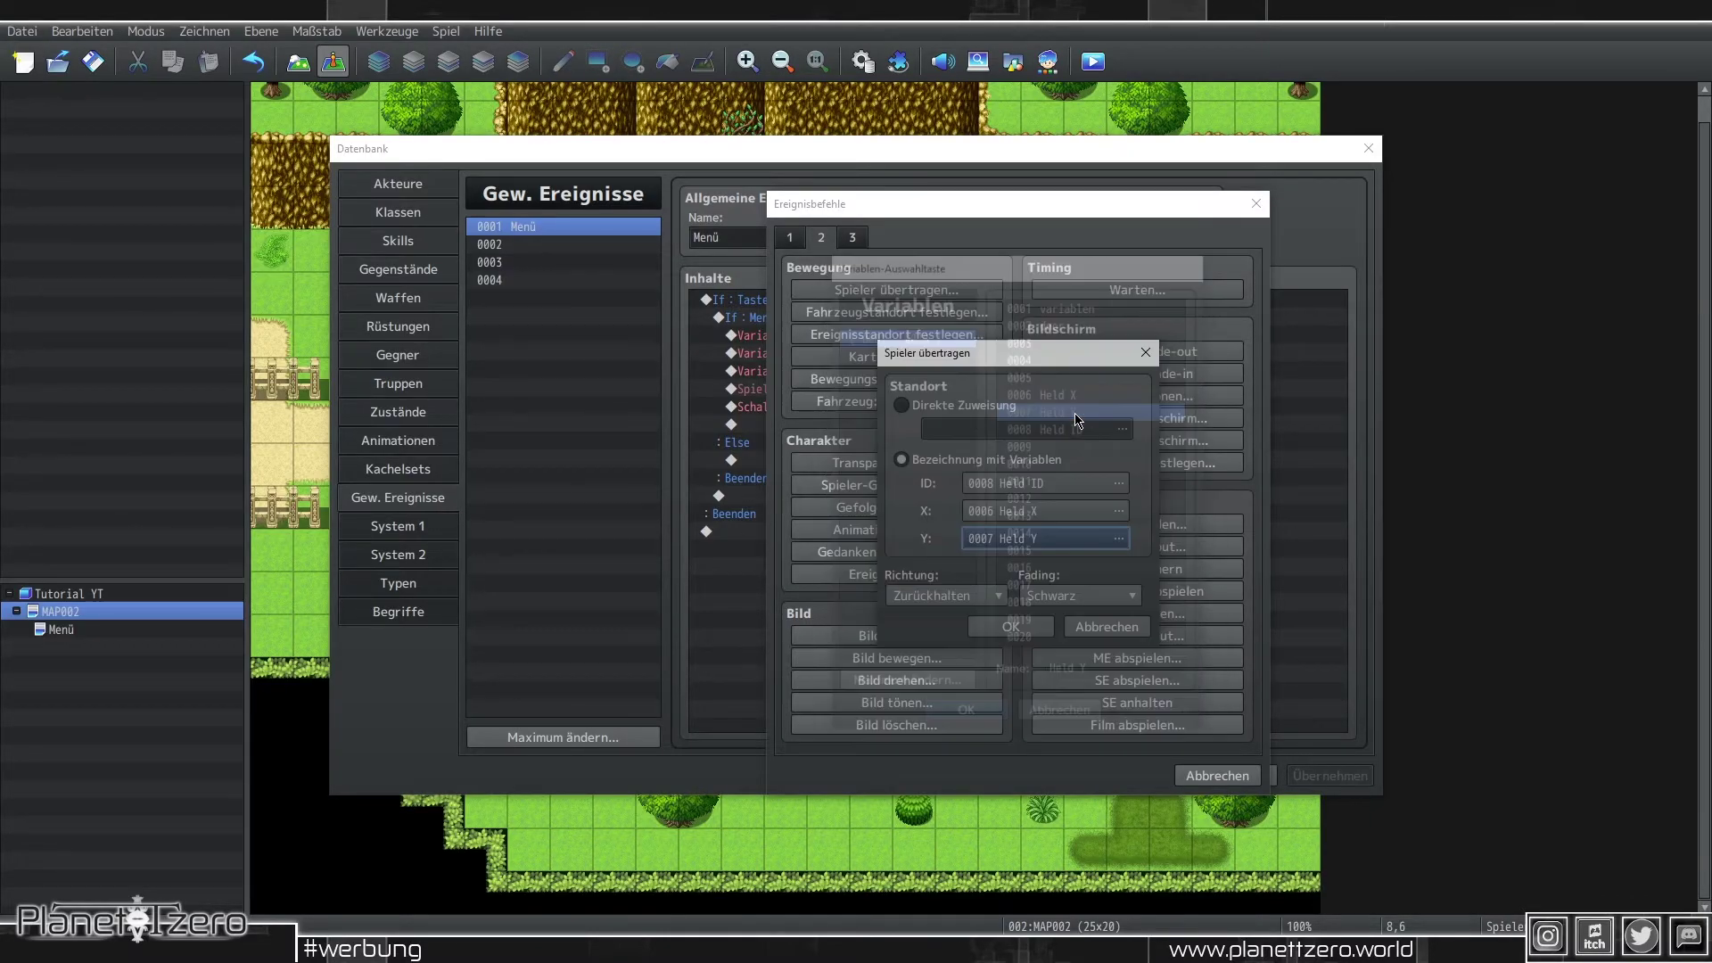
click(1017, 627)
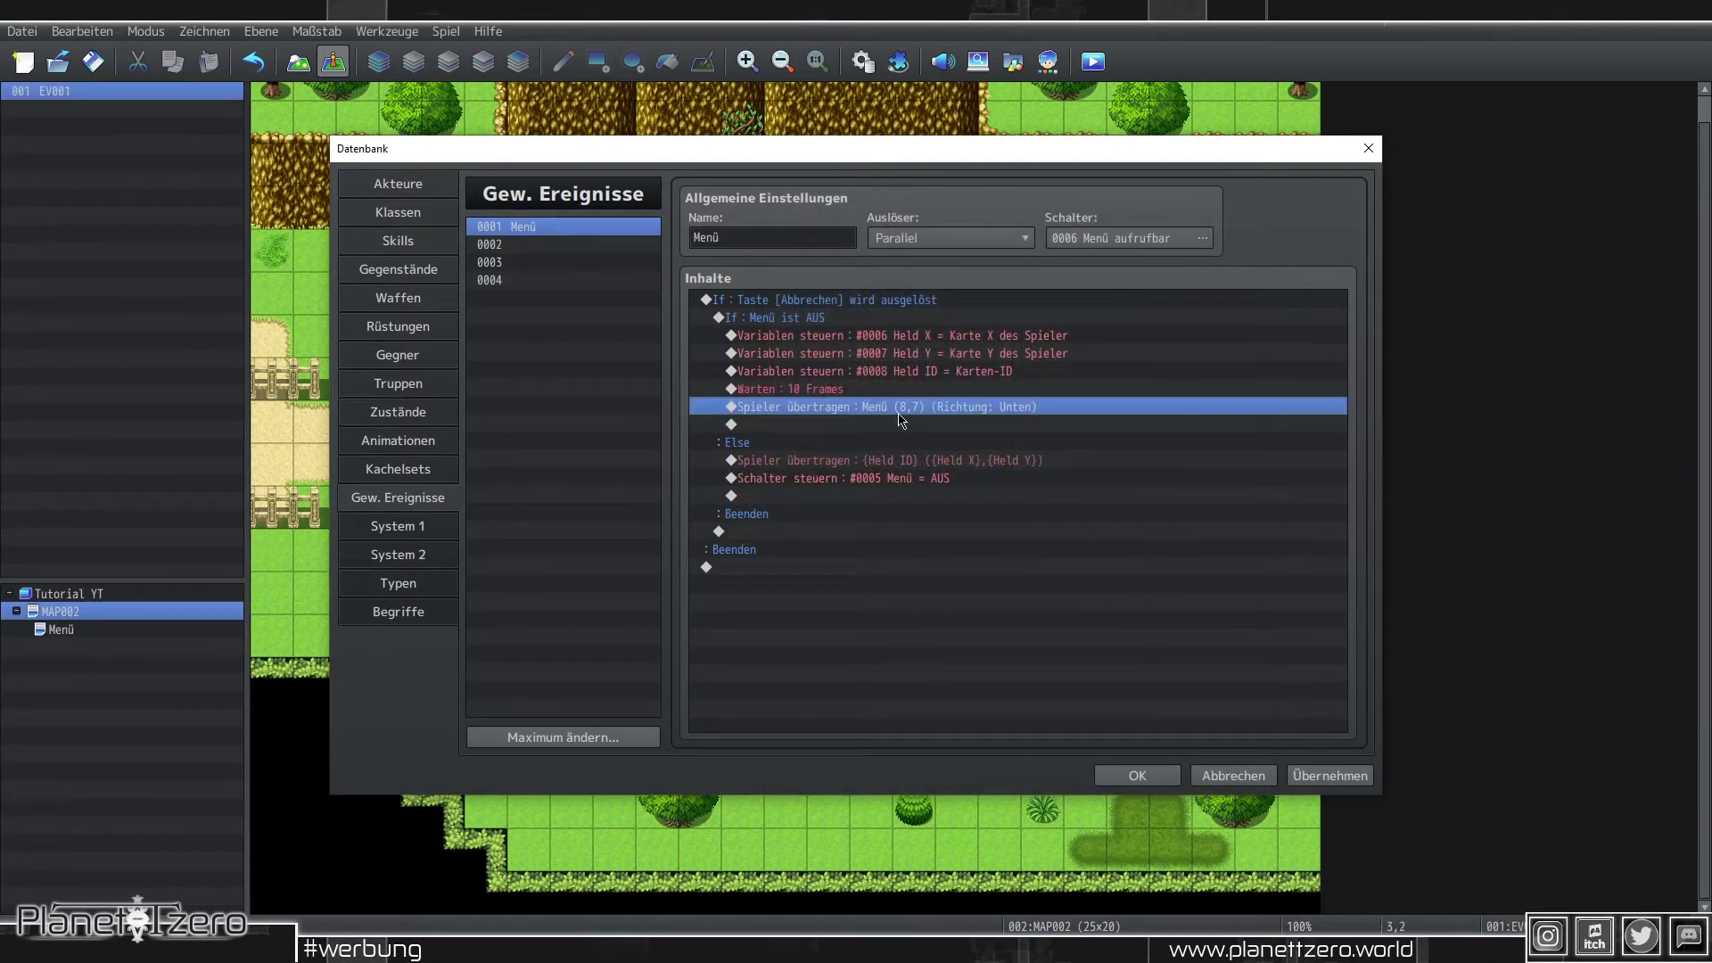
Step: Move the 'Menü = OFF' switch command above the return transfer and apply
click(952, 500)
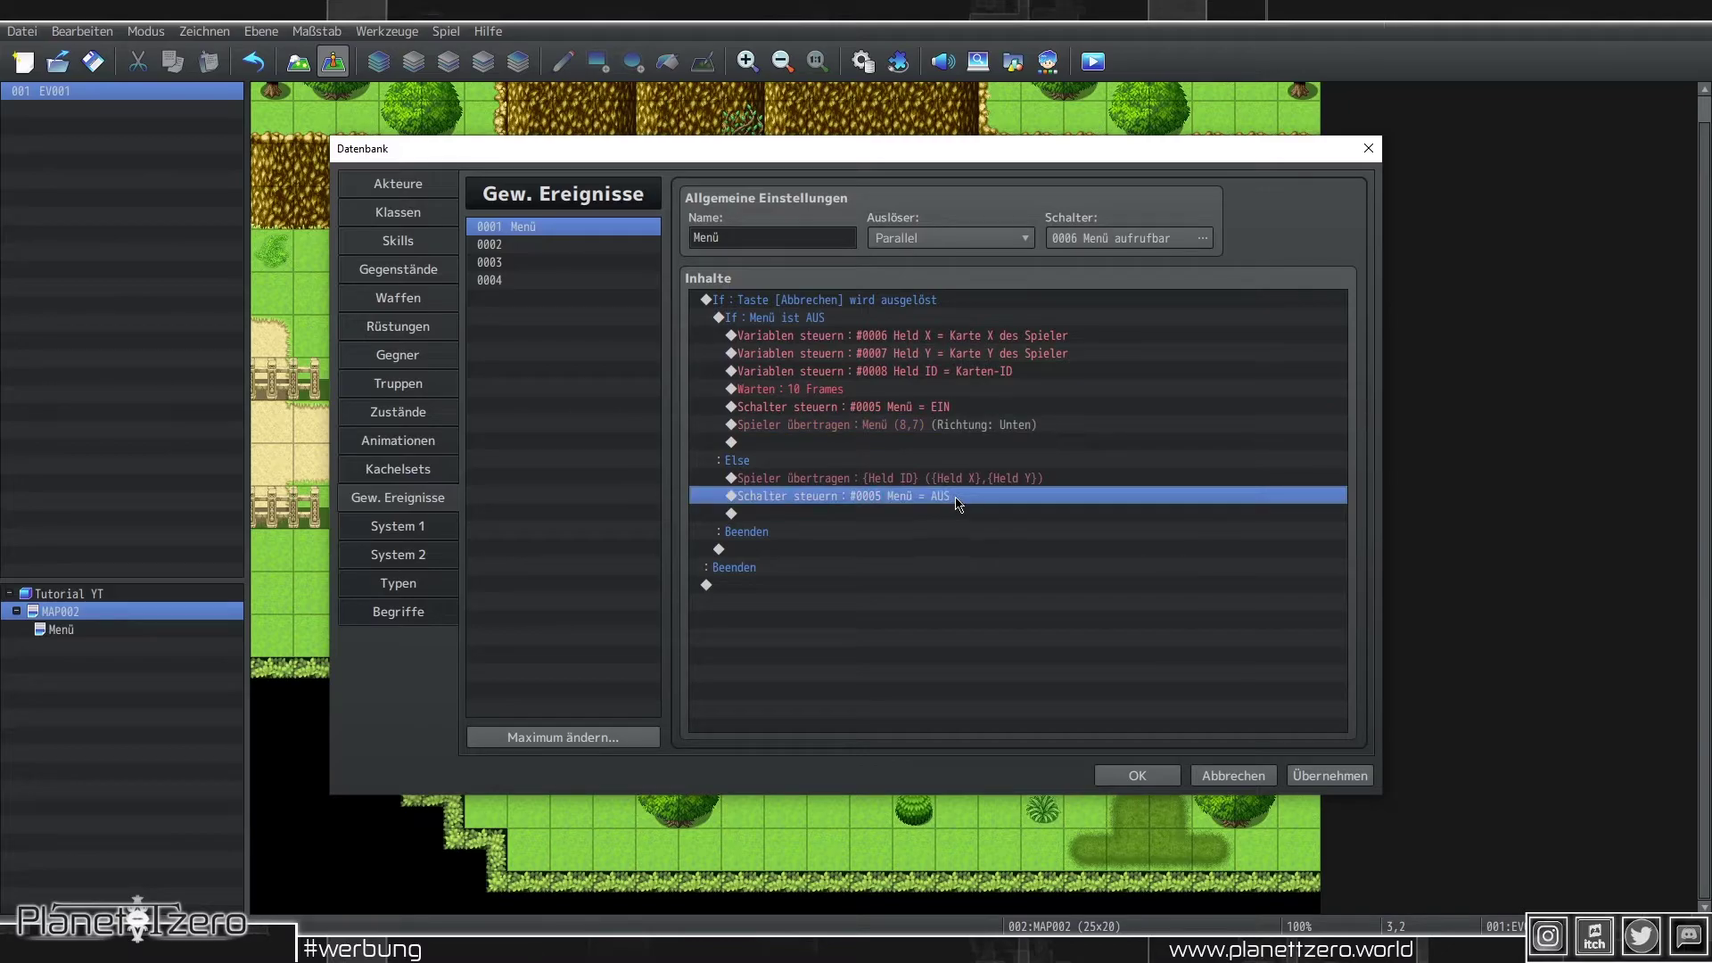
drag(956, 505, 945, 482)
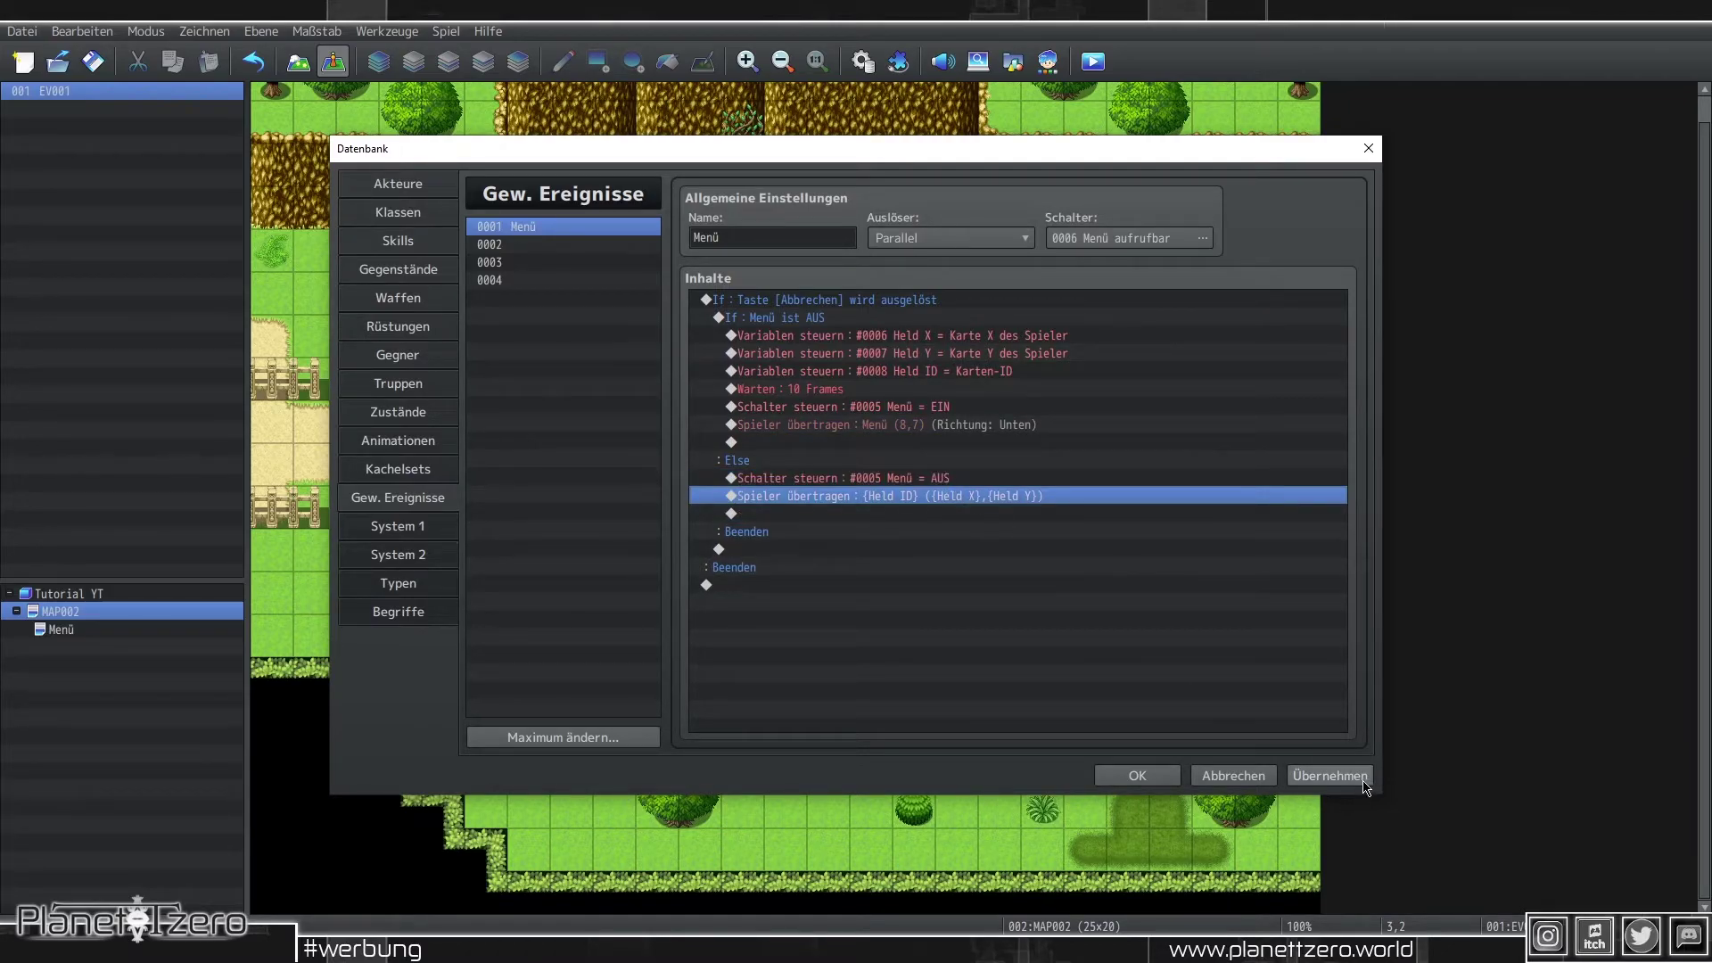
click(1330, 776)
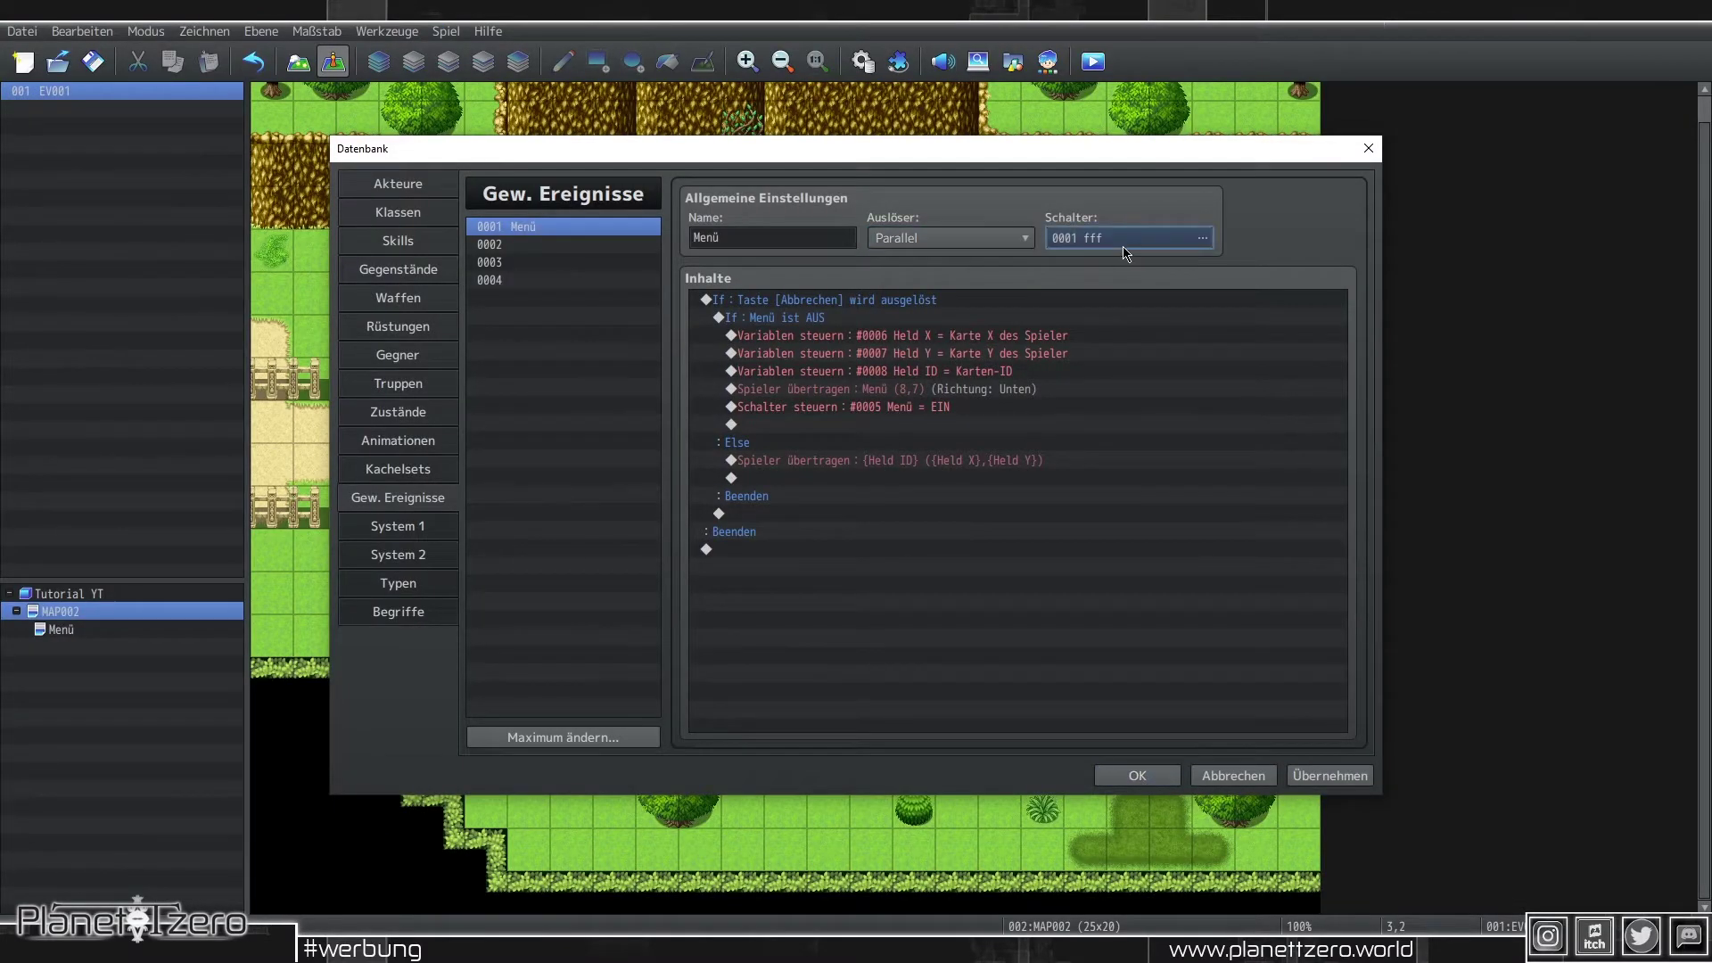
Step: Choose switch 0006 as the common event's condition and name it Menü aufrufbar
click(1120, 239)
click(908, 365)
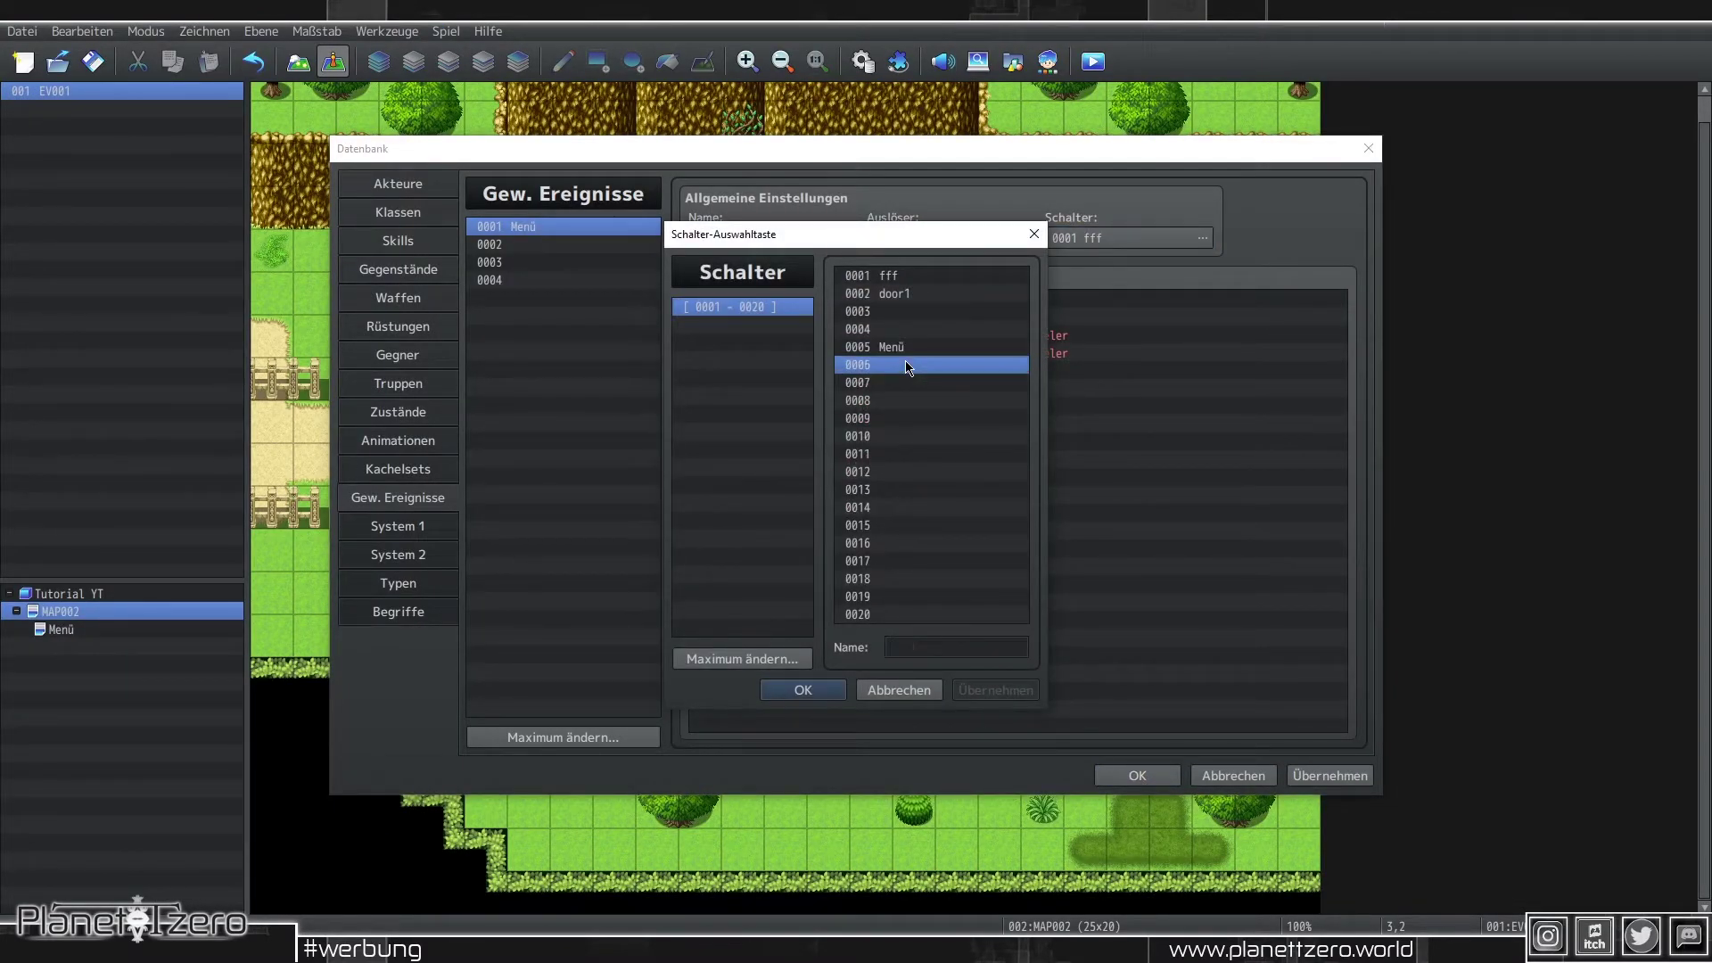
click(920, 644)
text(M)
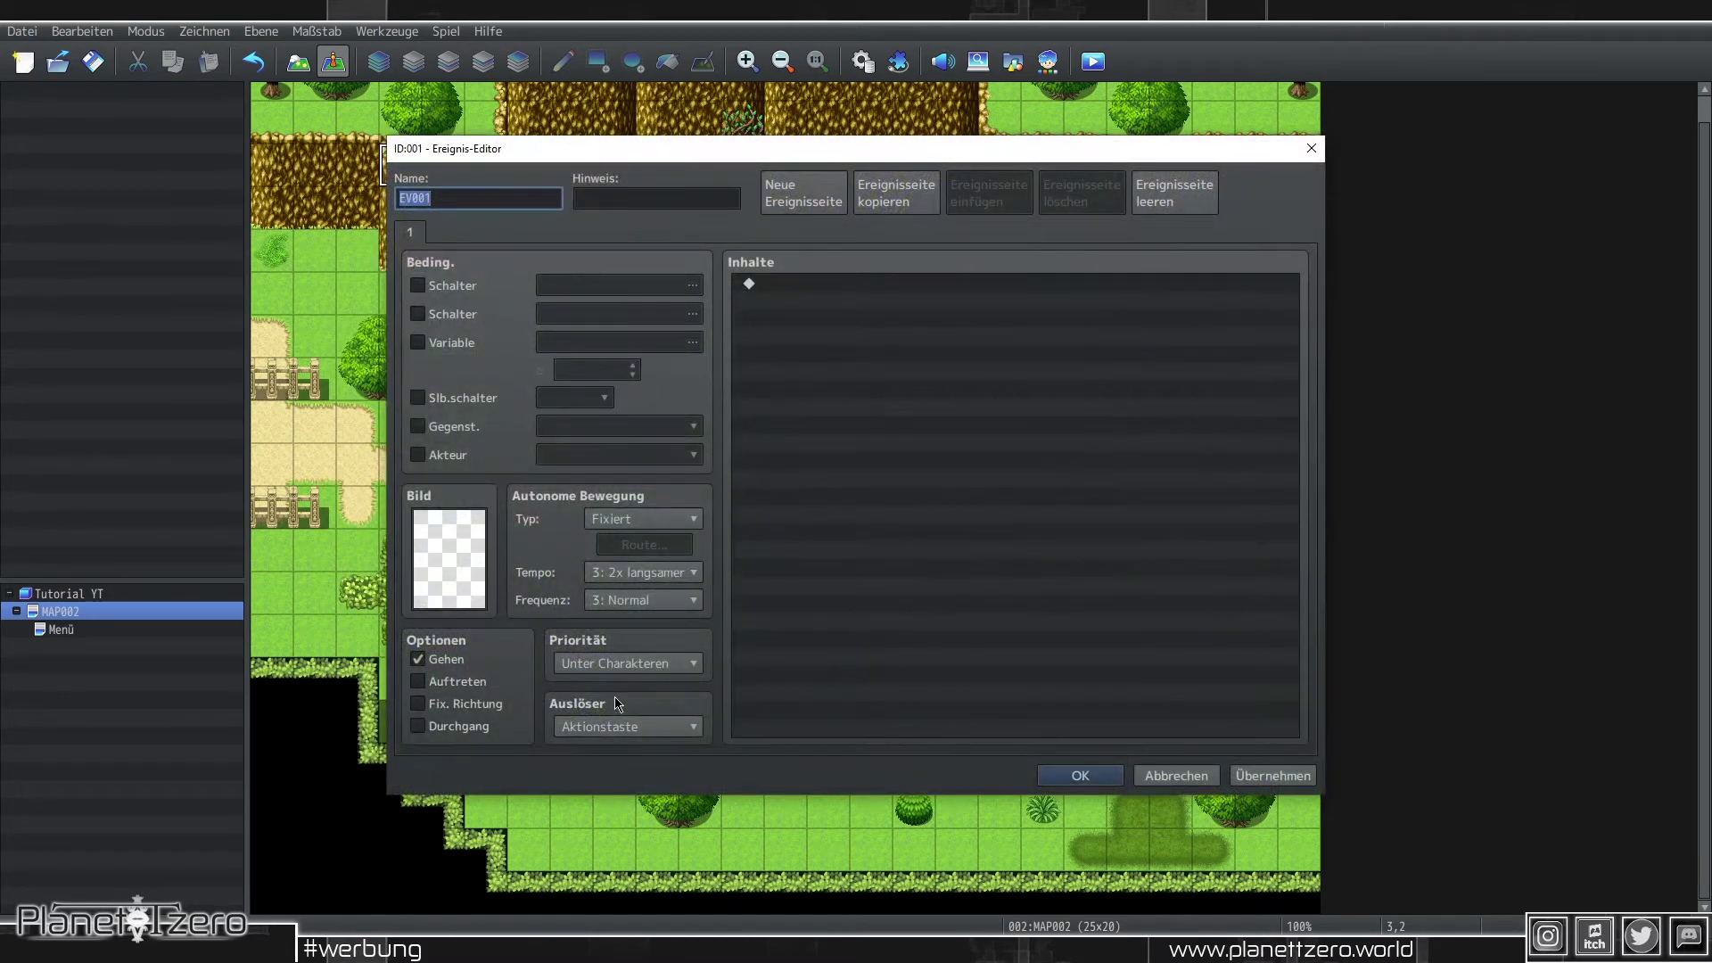
Step: Set EV001's trigger to Parallel and add Change Menu Access: Disable
click(629, 726)
click(607, 826)
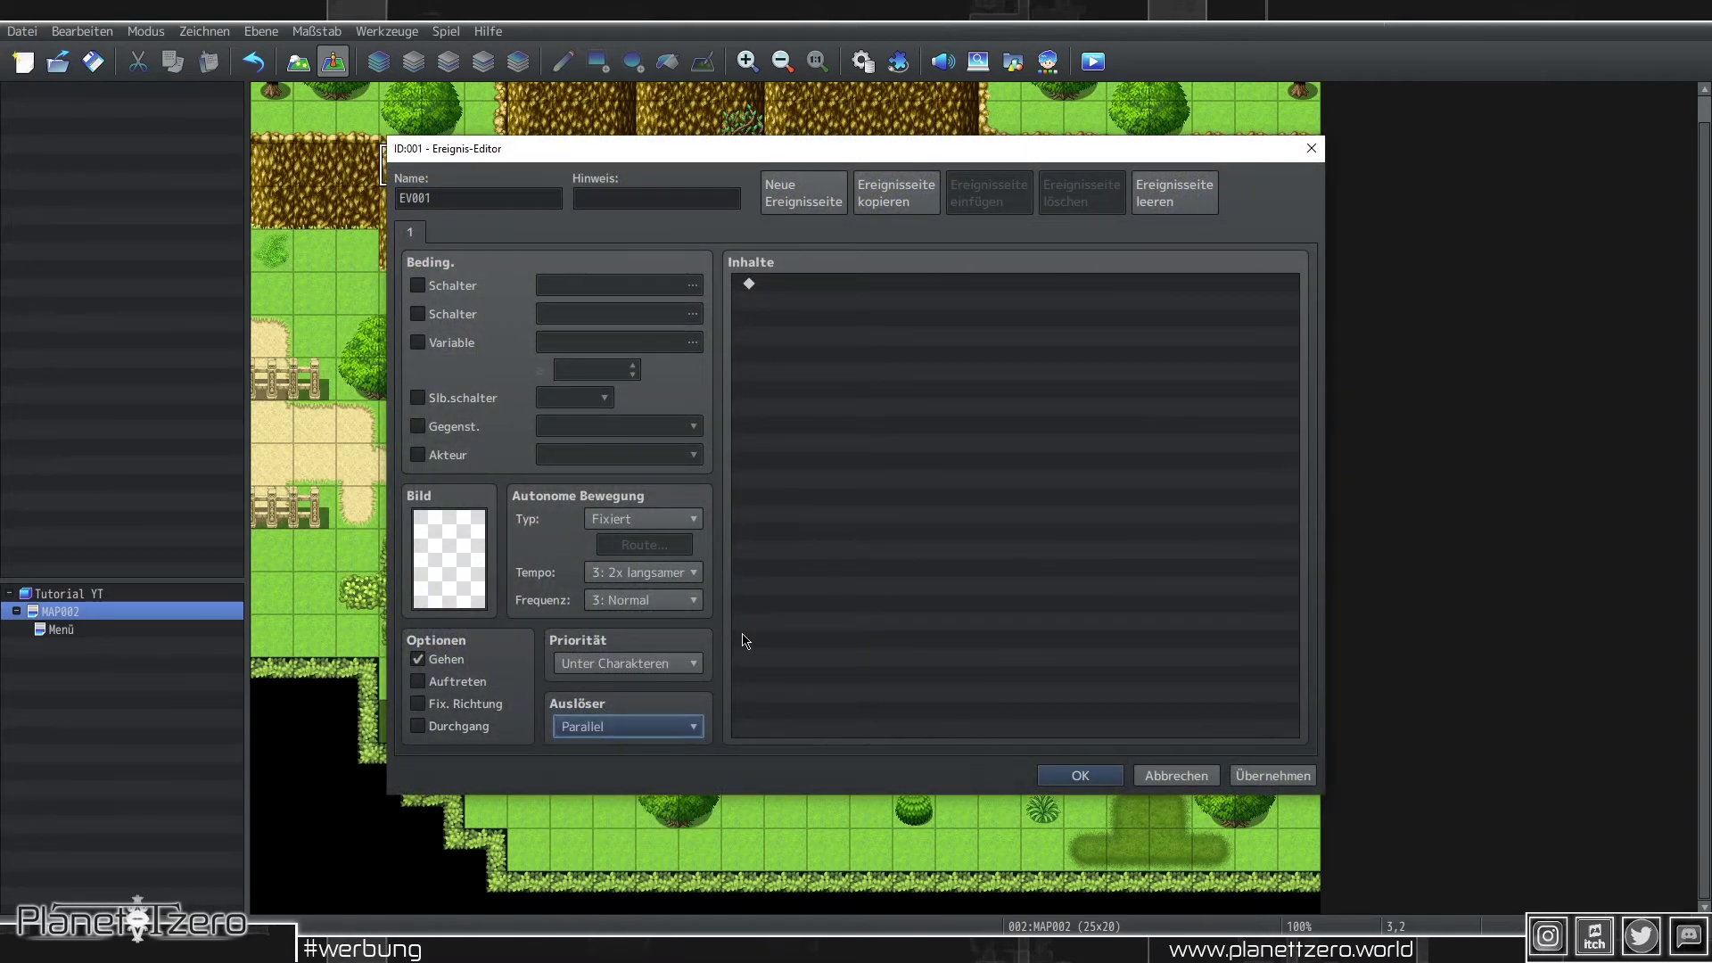
double_click(838, 283)
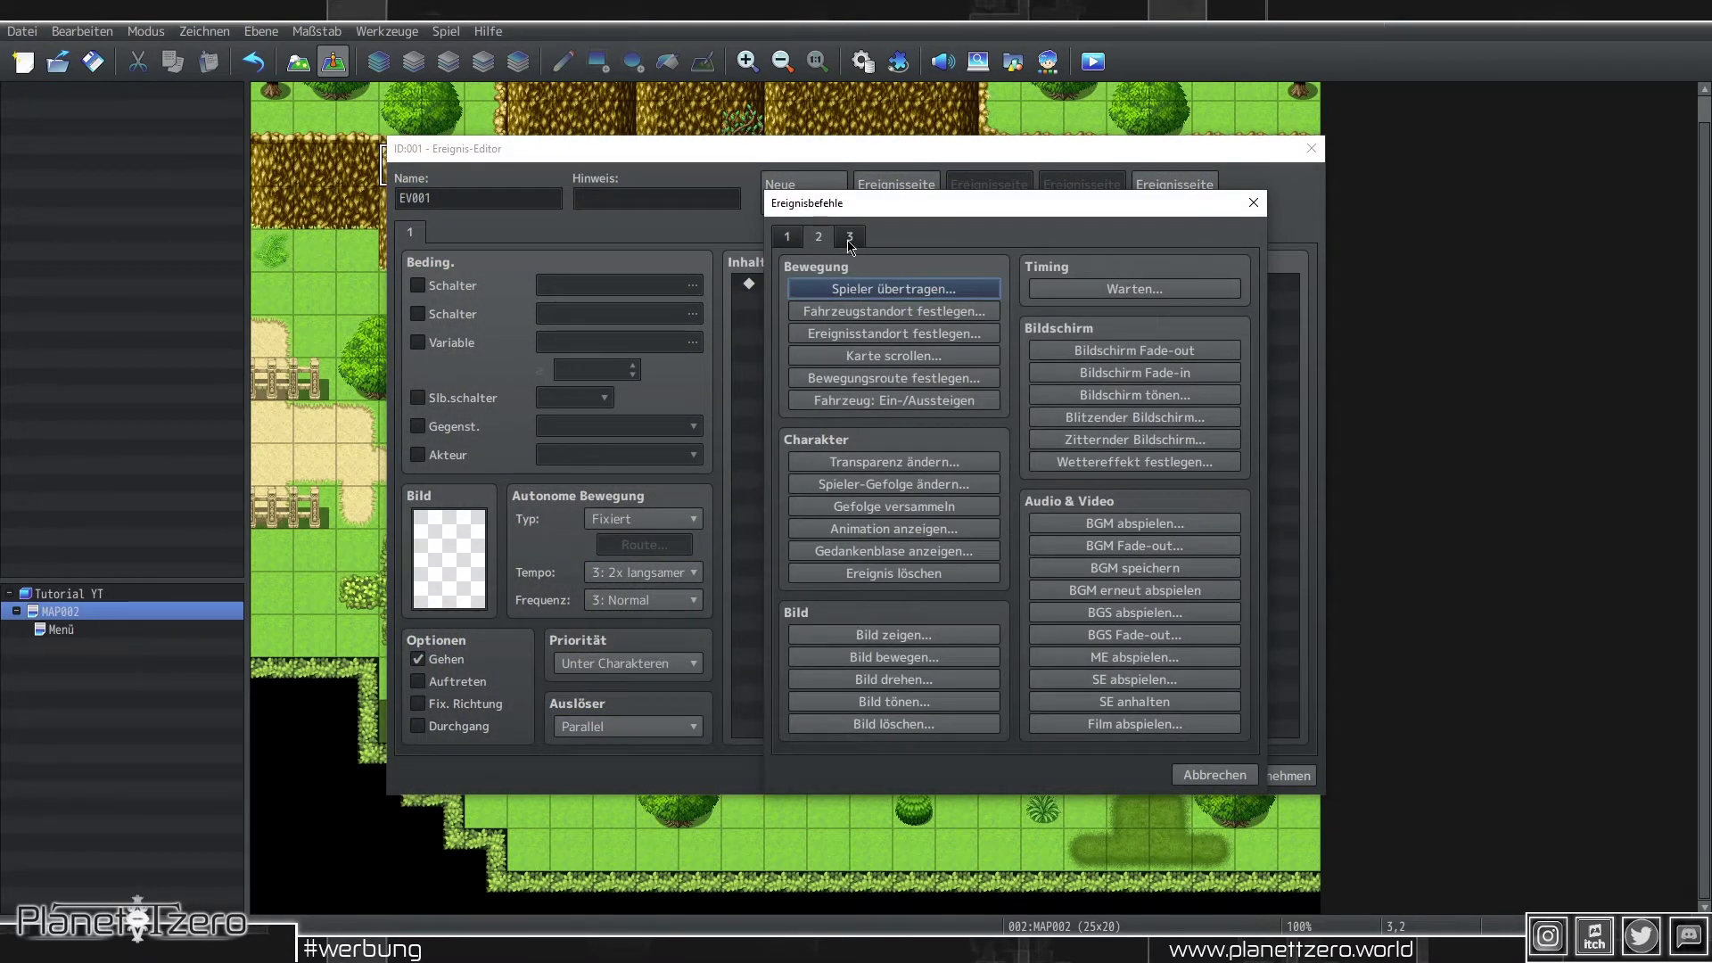
click(850, 236)
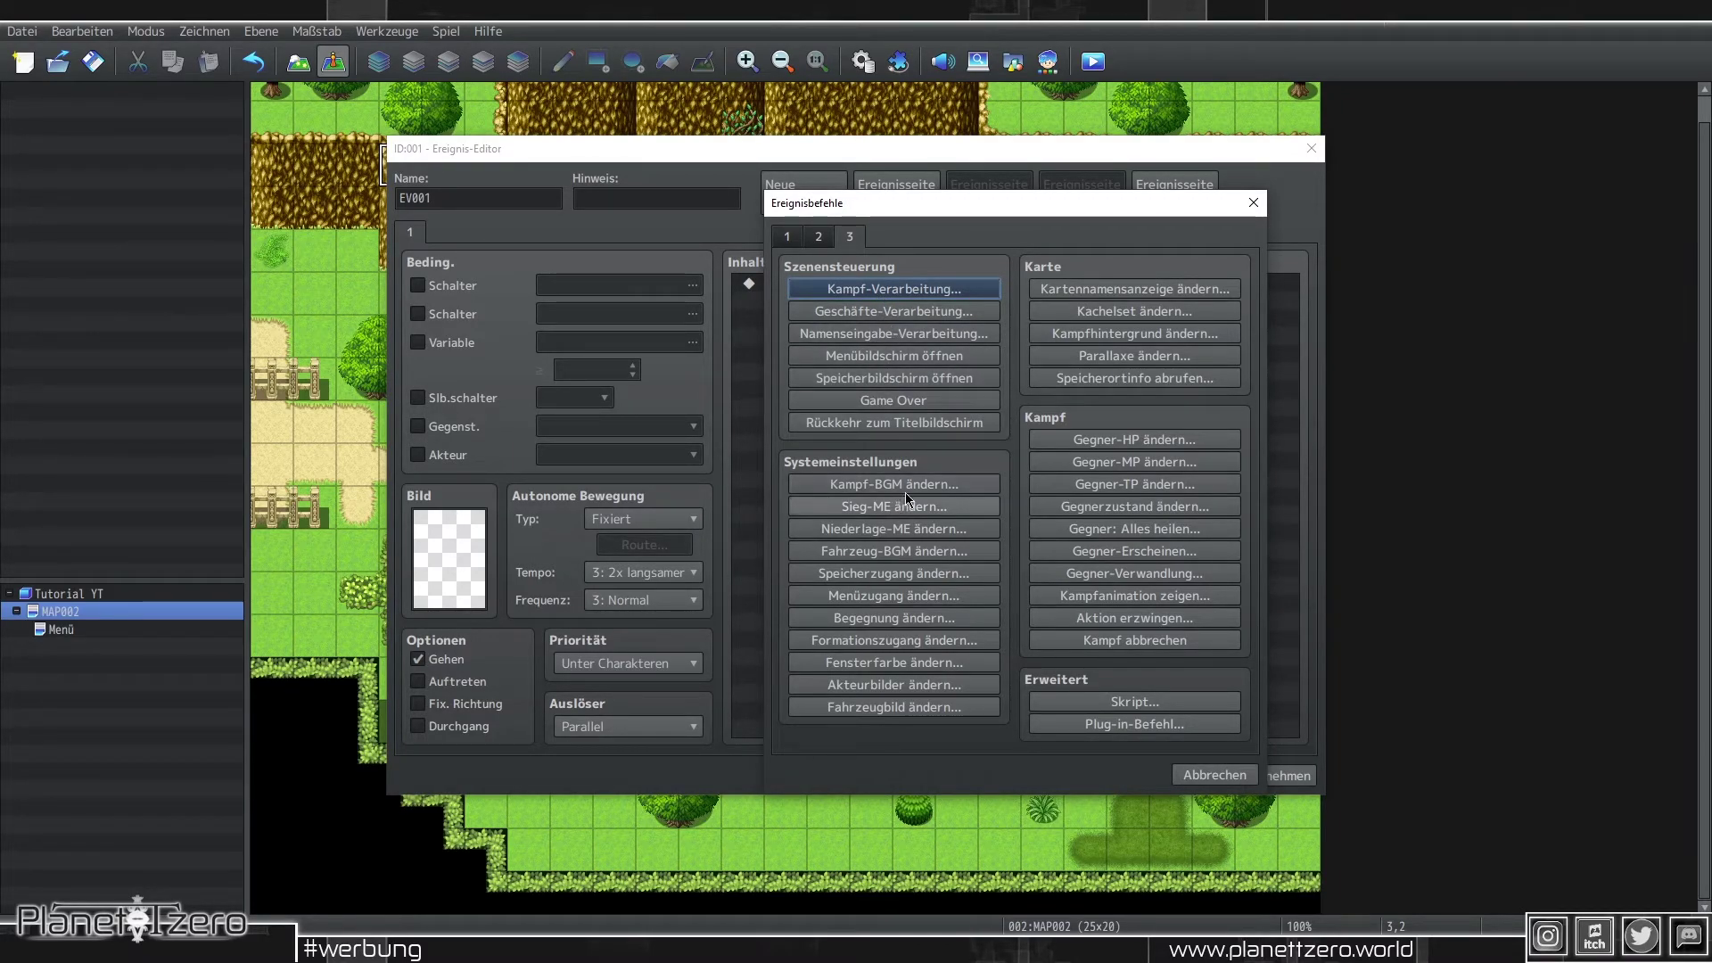
click(859, 598)
click(1028, 497)
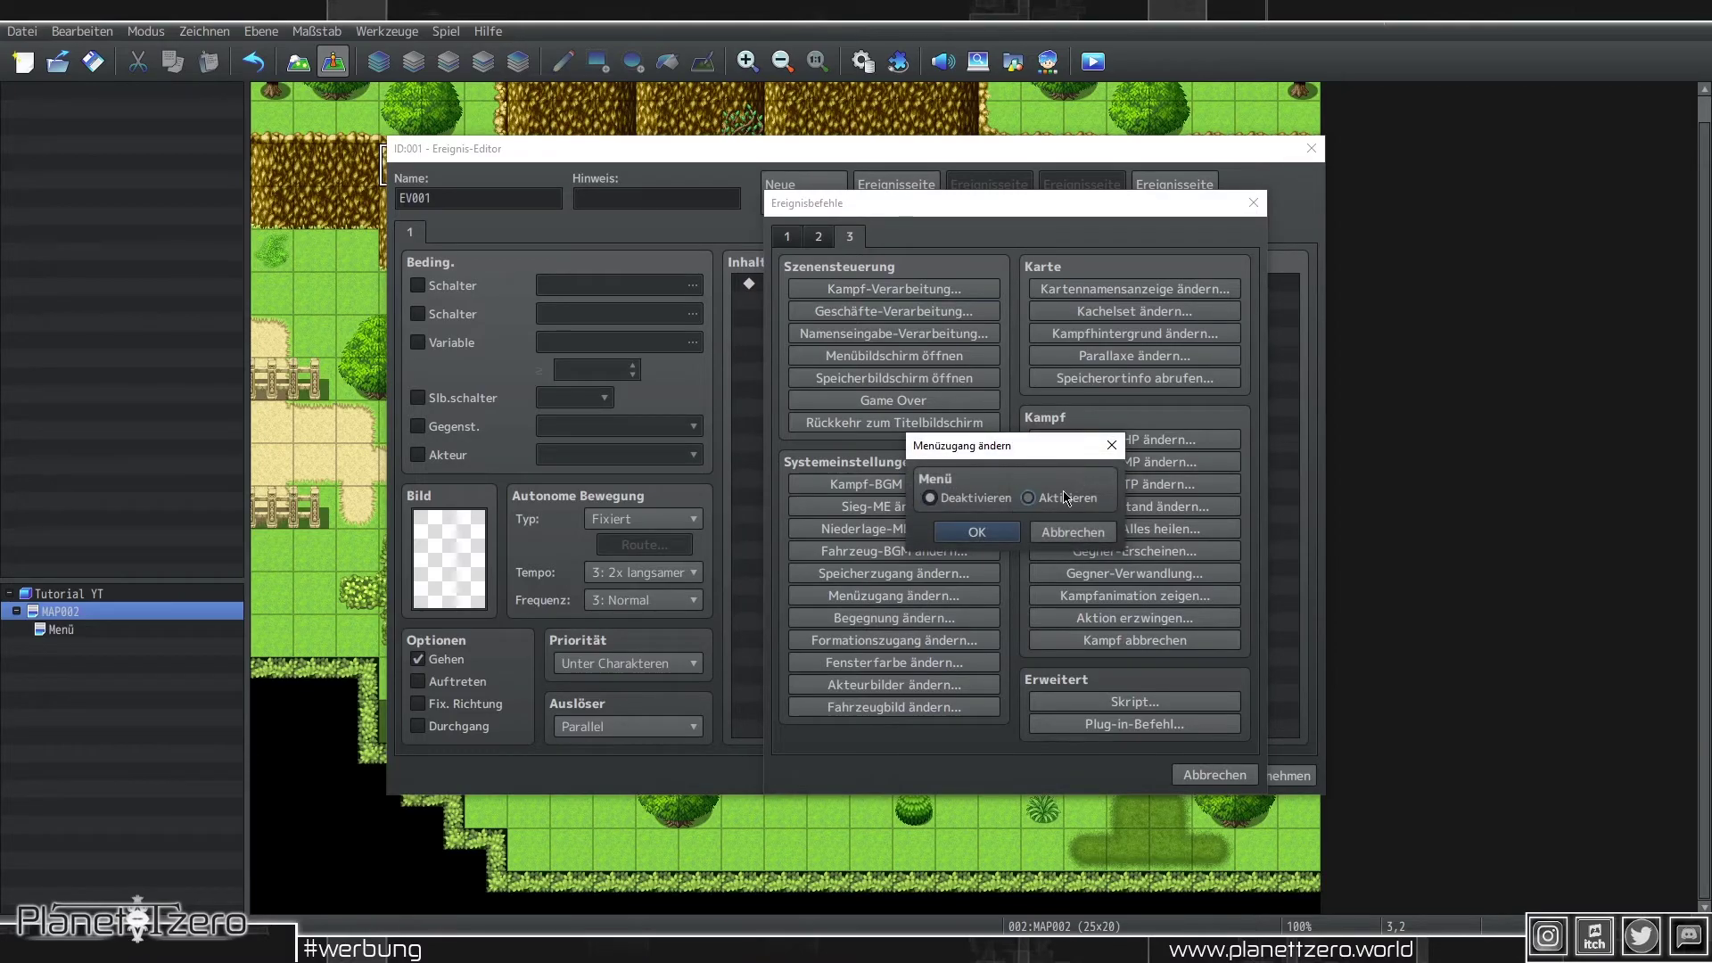
click(930, 498)
click(977, 532)
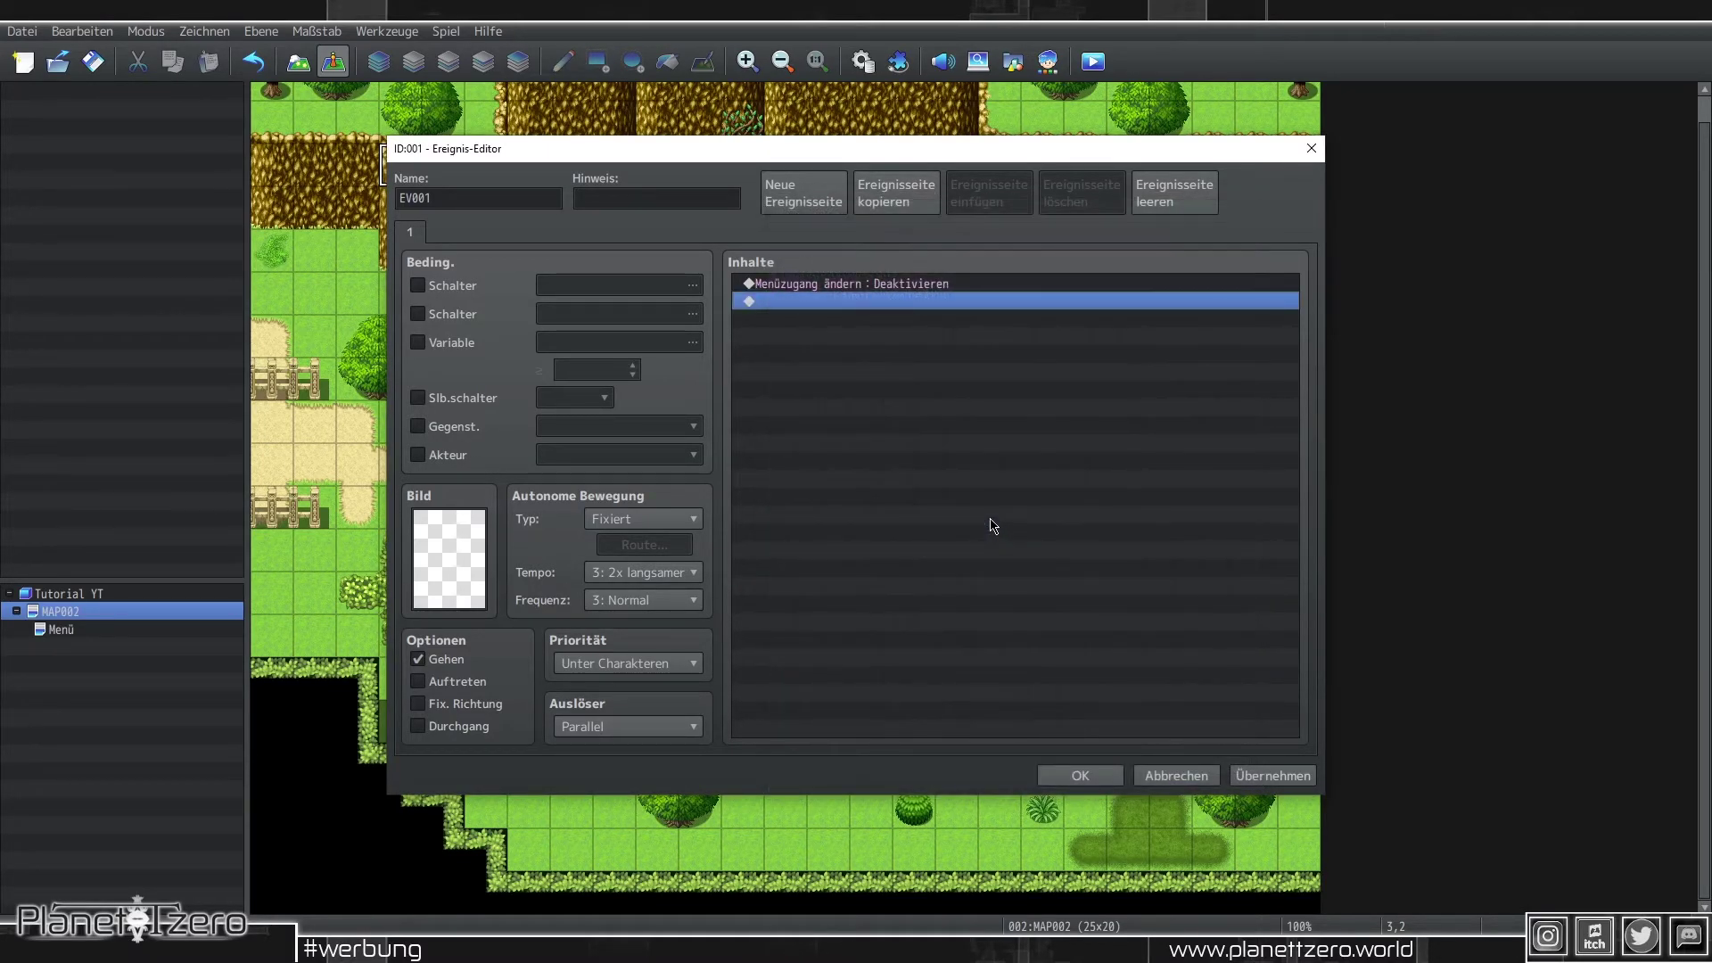
Step: Add Self Switch A = ON, create page 2 requiring self switch A, and apply
double_click(924, 300)
click(799, 239)
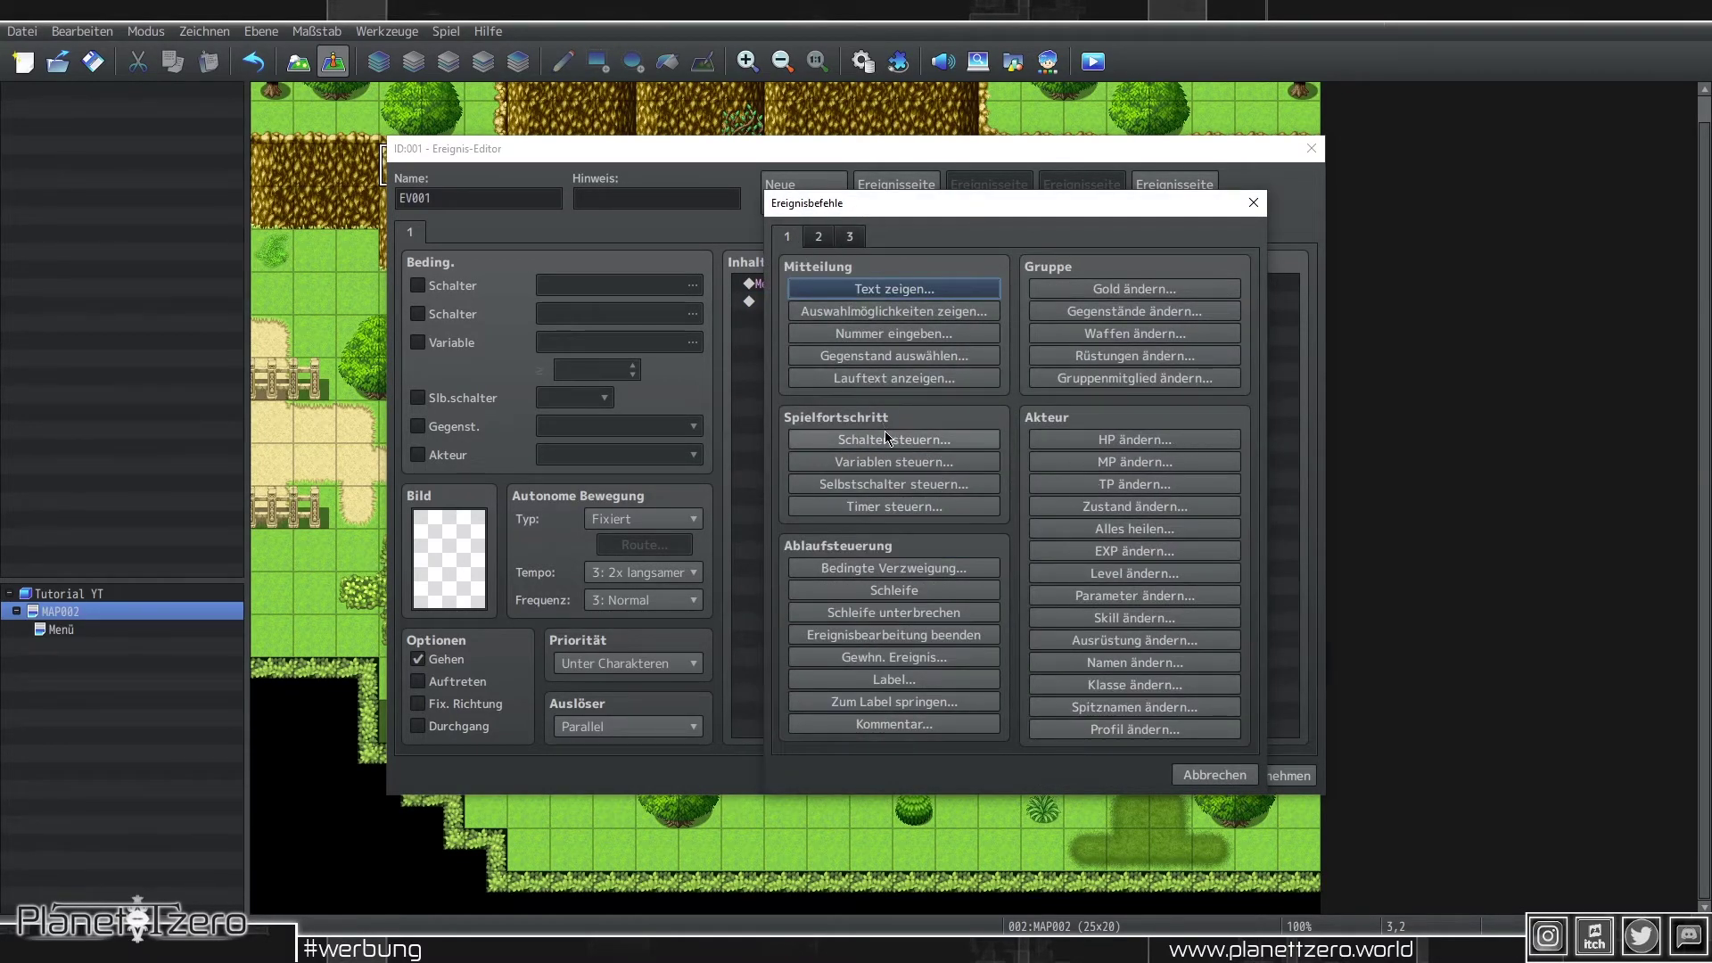
click(878, 485)
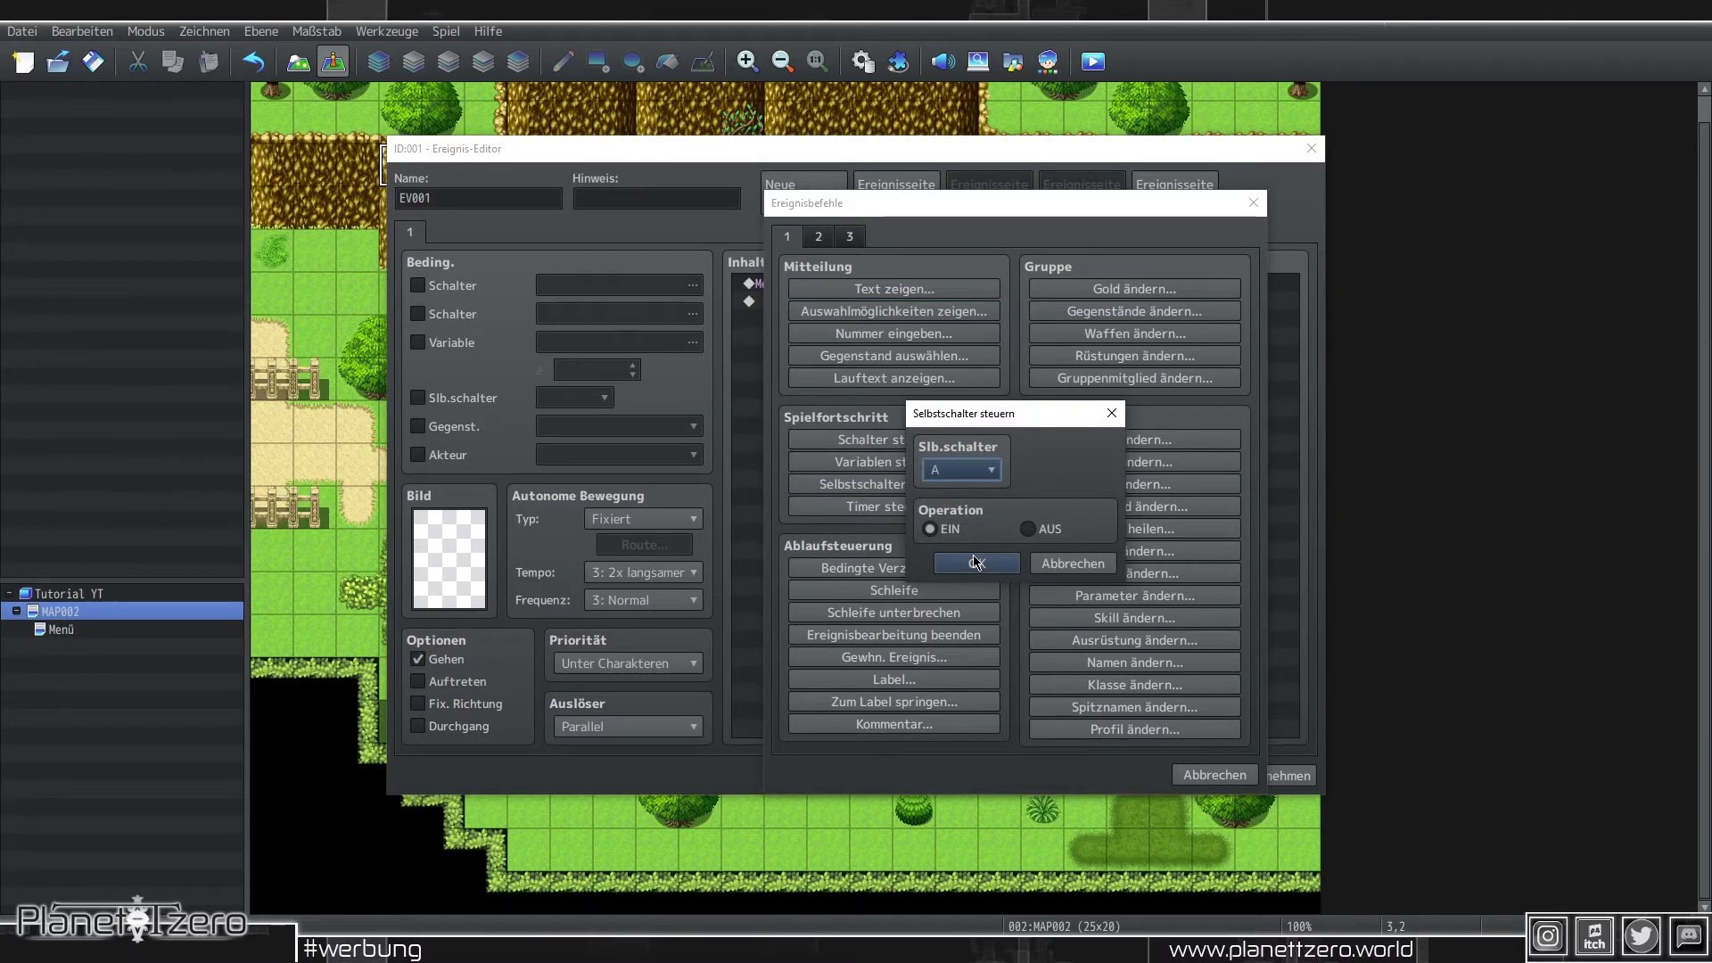
click(977, 561)
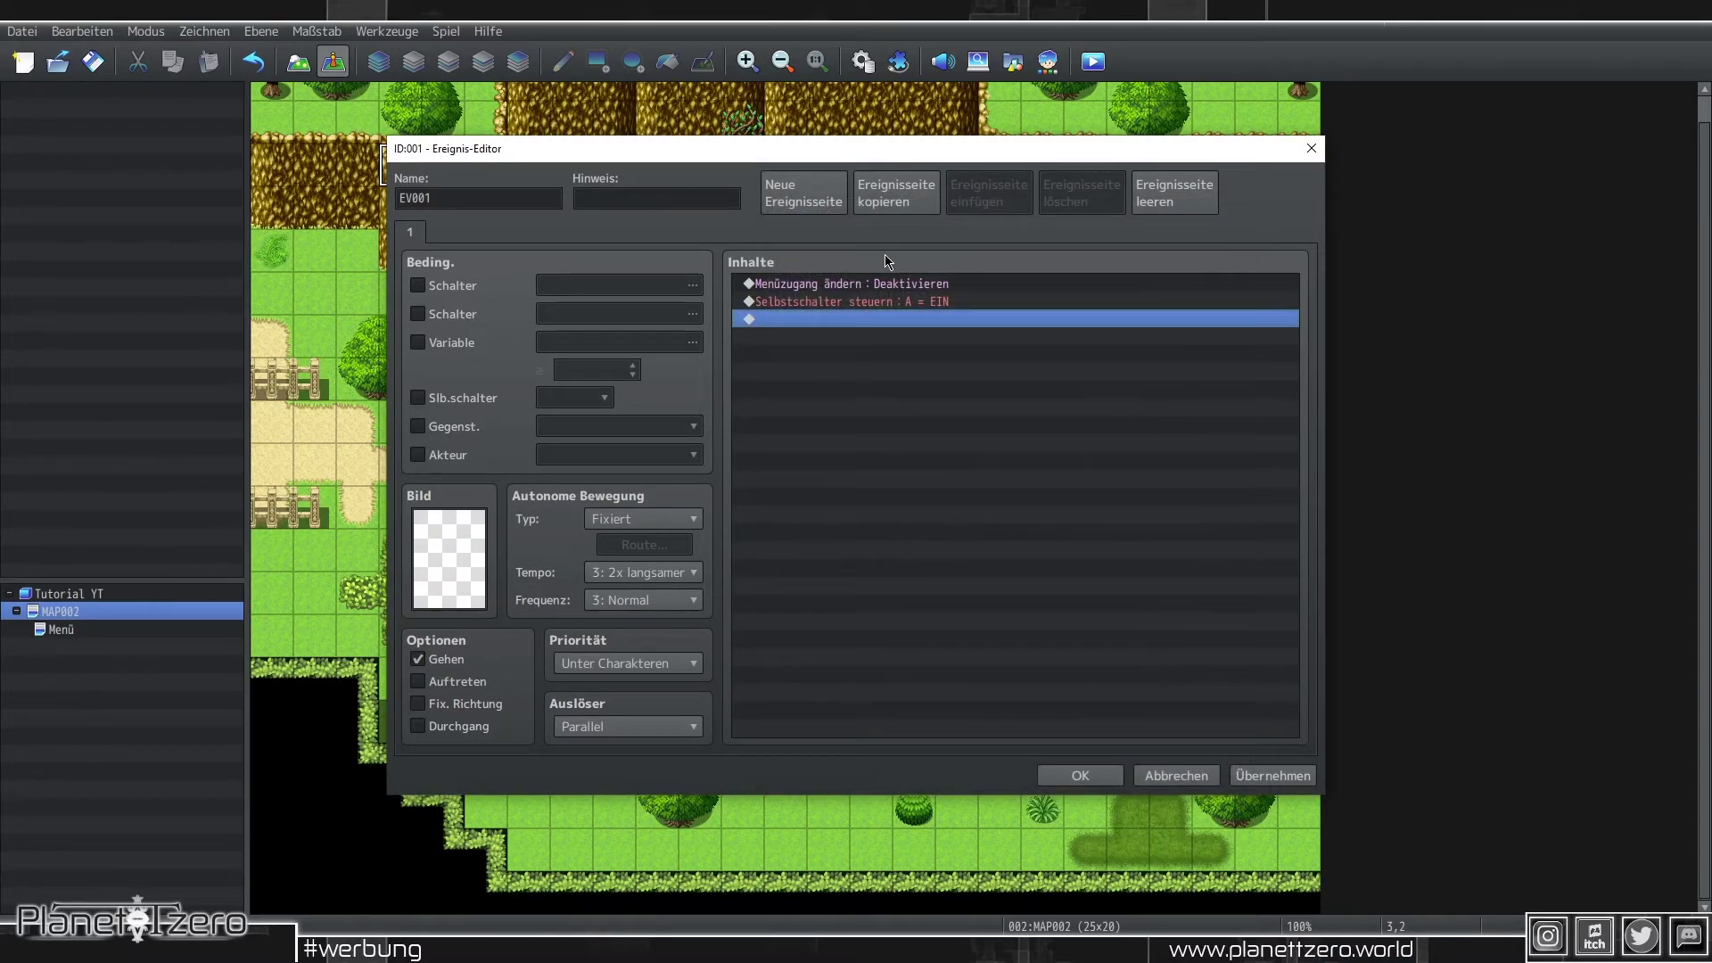
click(817, 203)
click(443, 402)
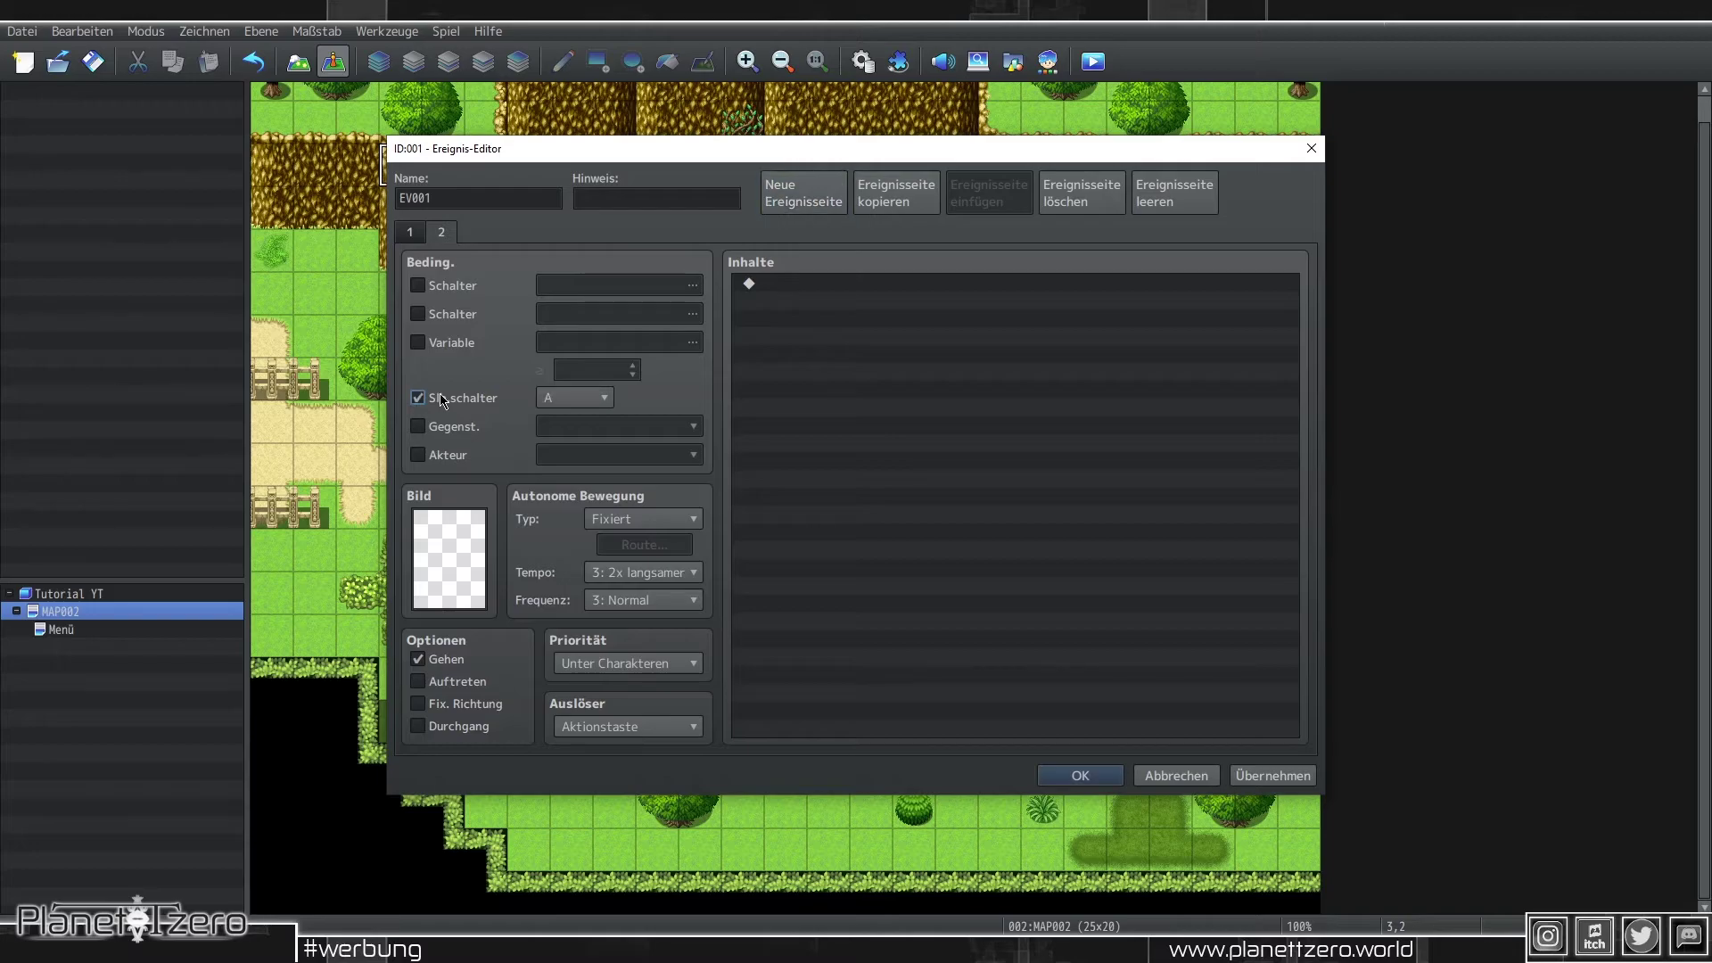
click(411, 234)
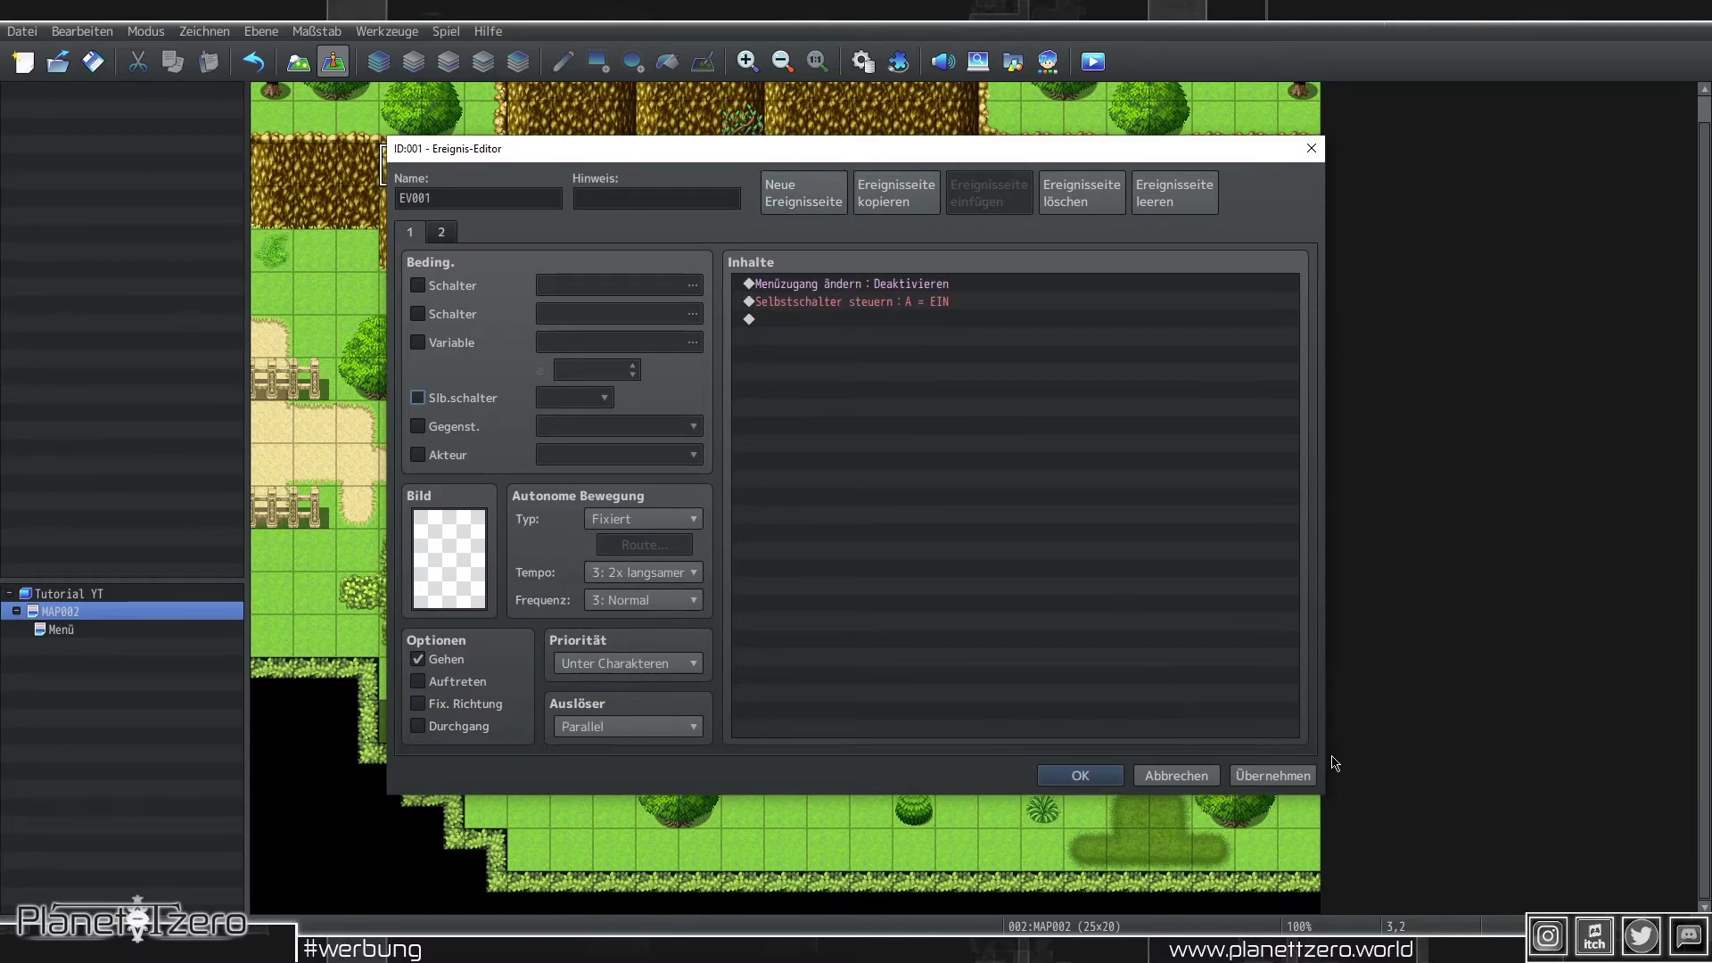
click(1273, 775)
Step: Insert Control Switches 0006 Menü aufrufbar = ON before the self switch, save, and playtest
click(850, 305)
key(Insert)
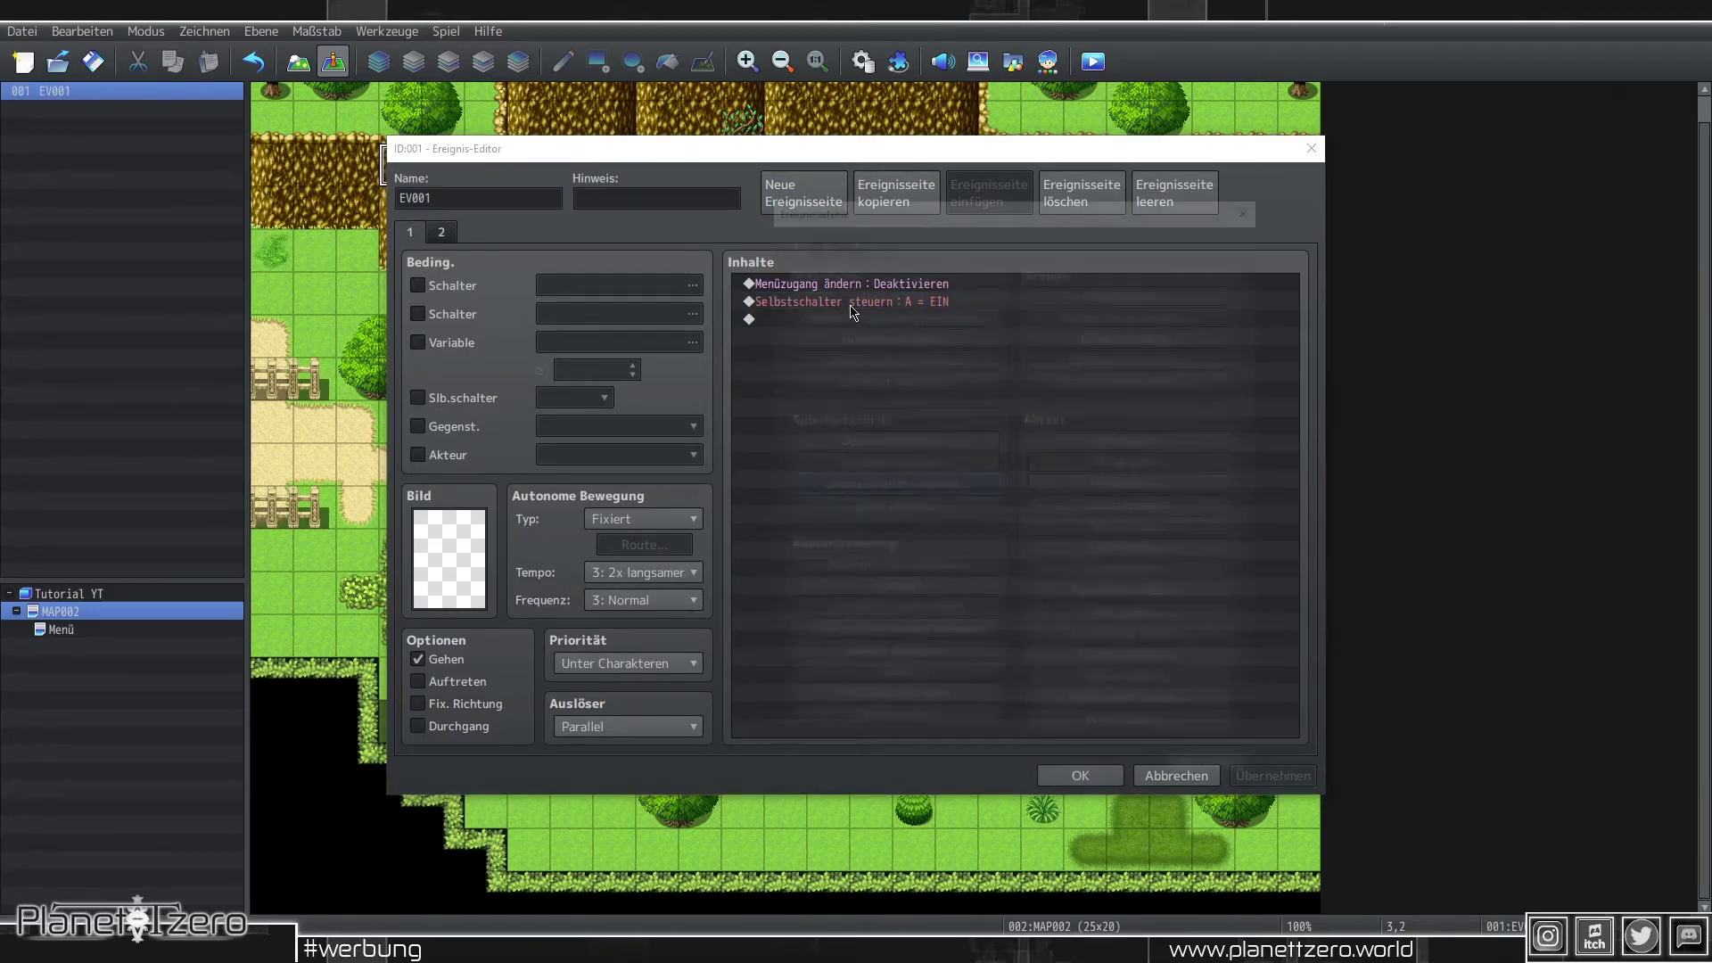
click(865, 440)
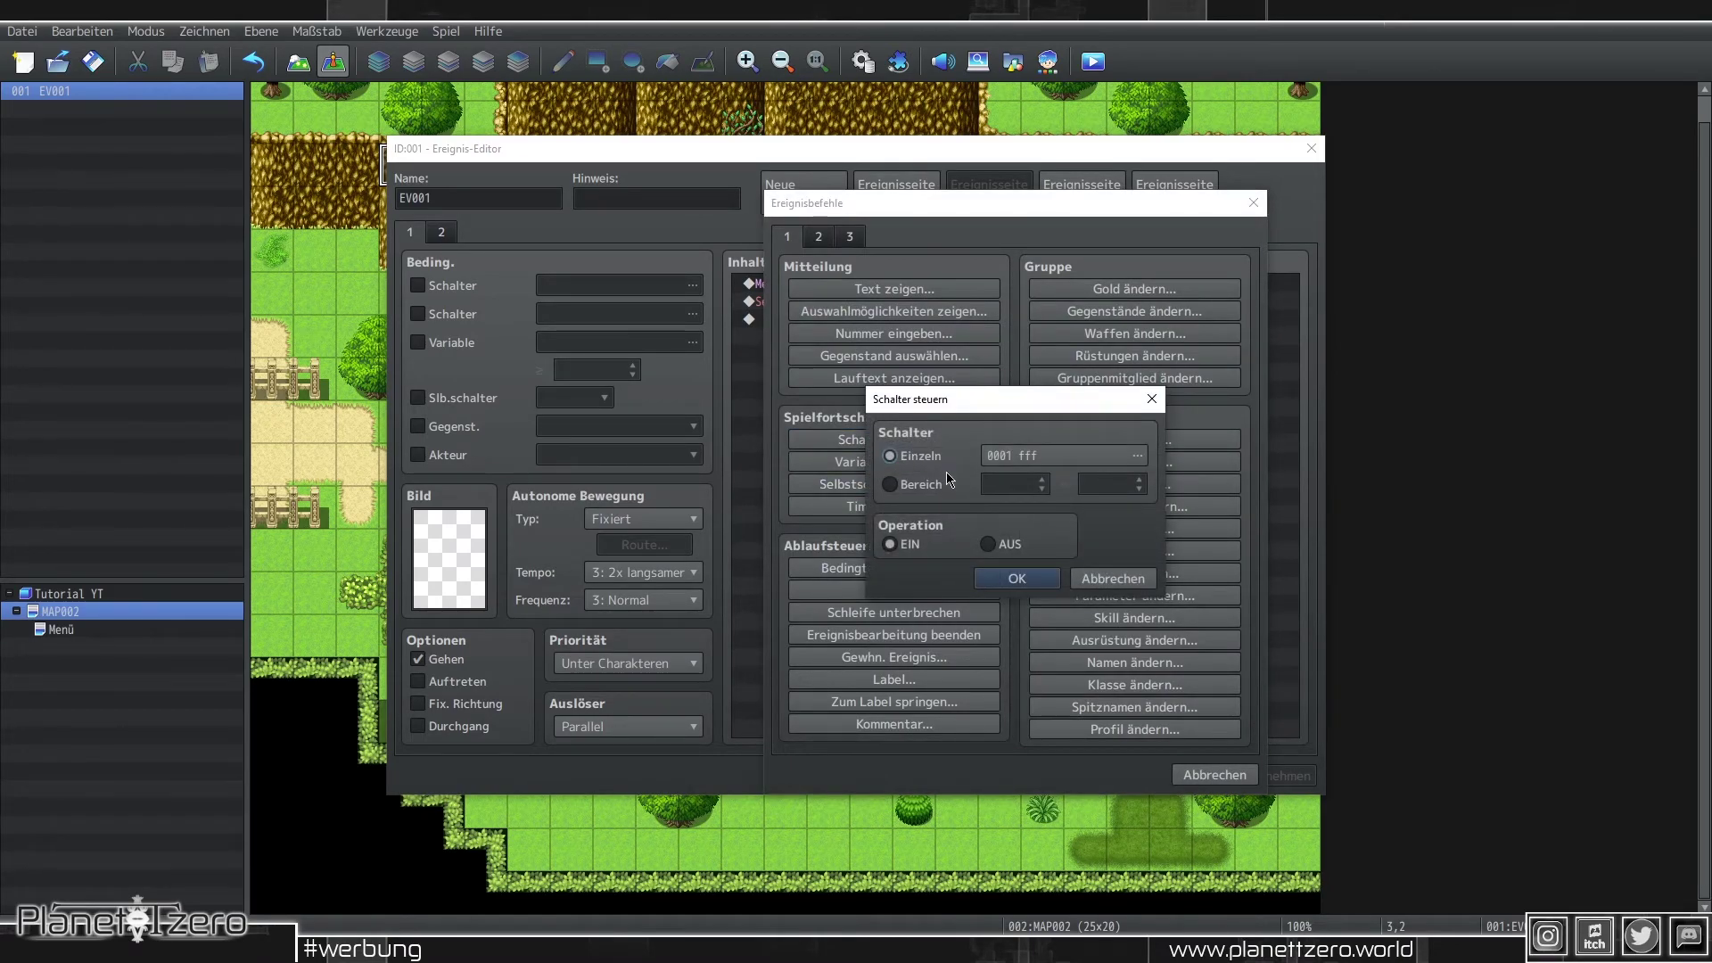
click(1015, 457)
double_click(1047, 393)
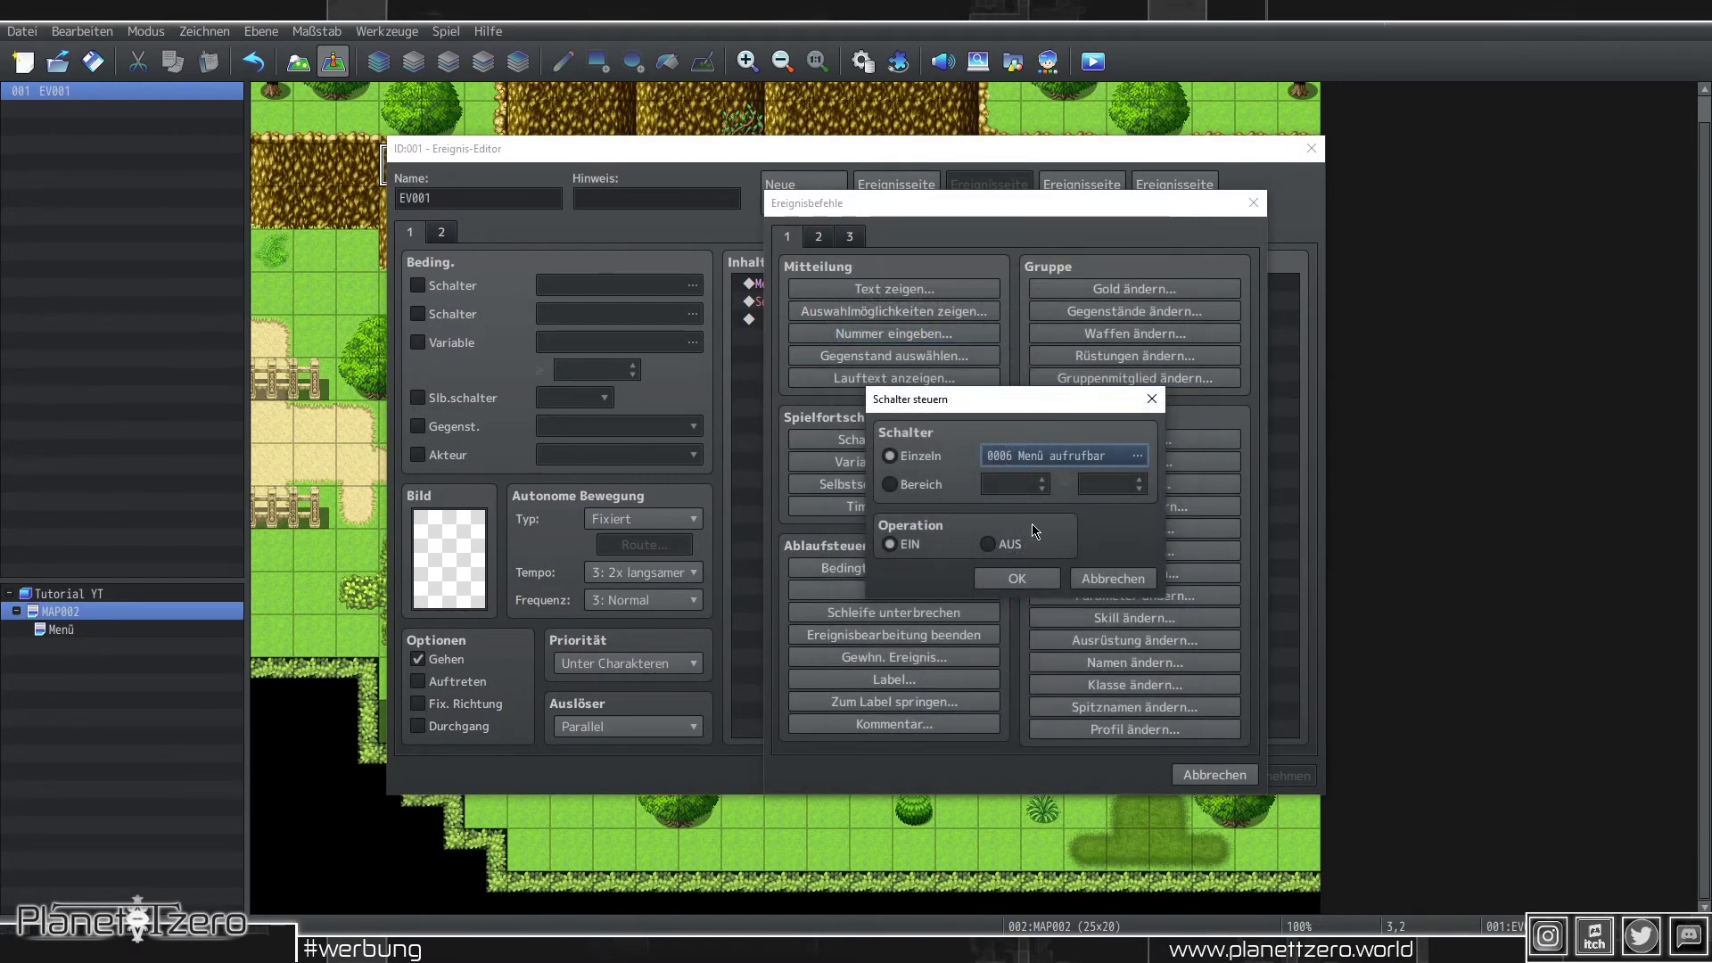
click(1031, 577)
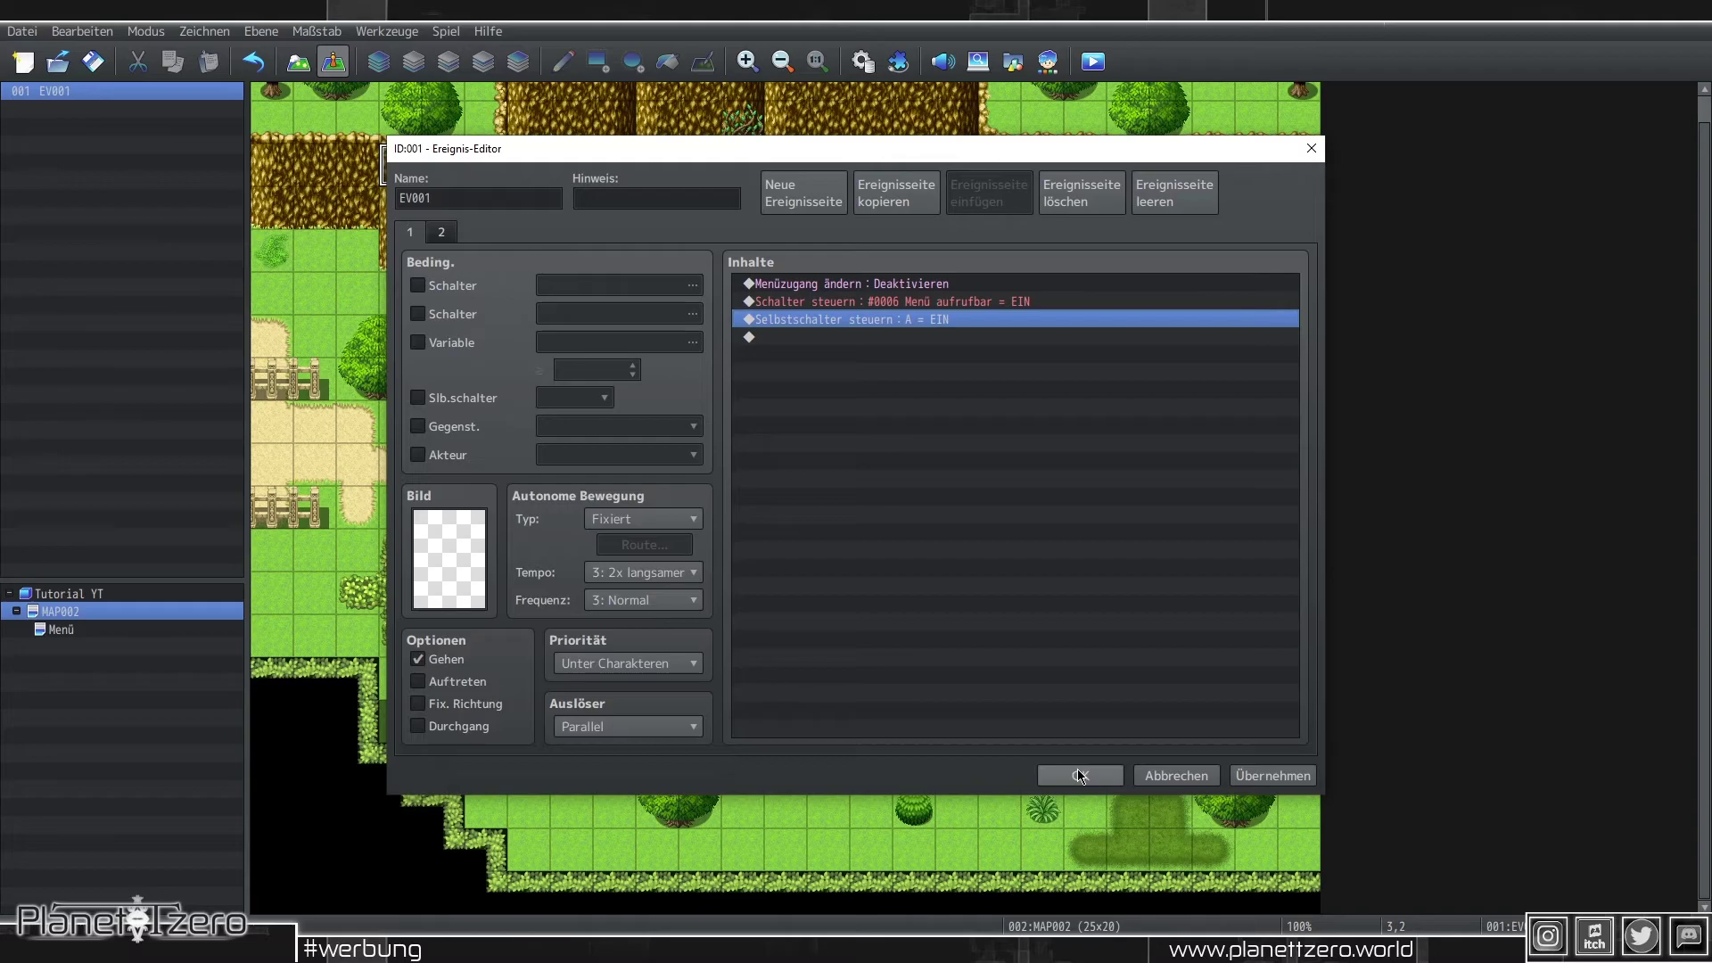
click(1080, 776)
key(ctrl+r)
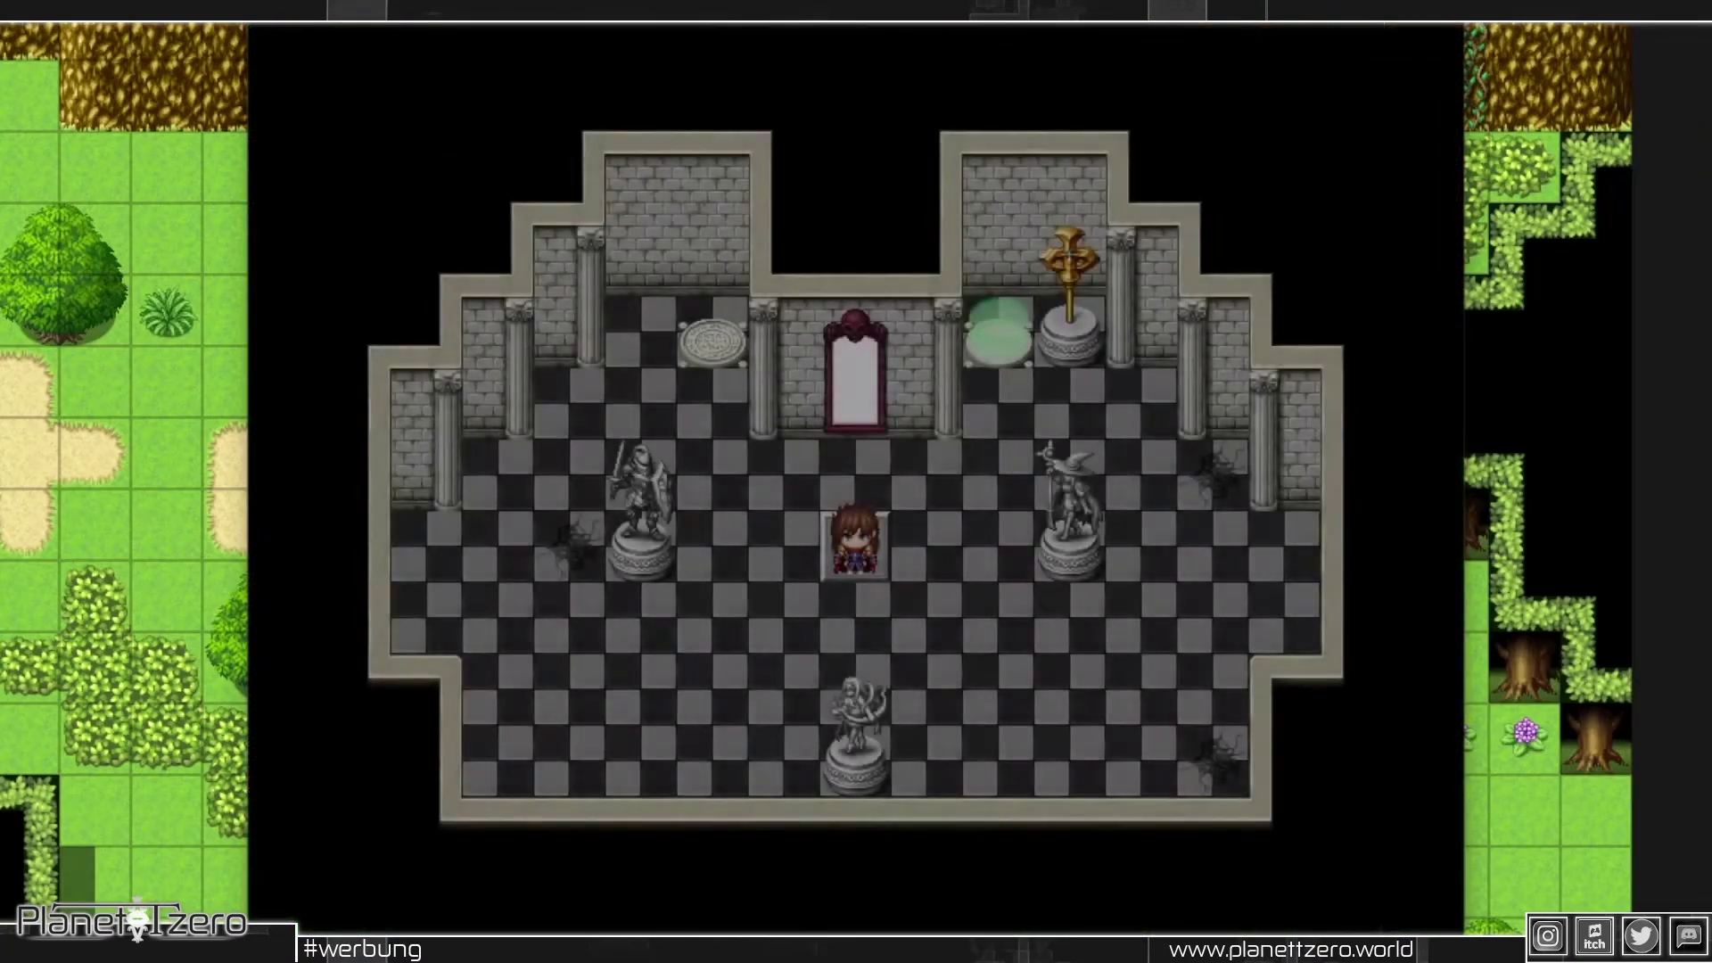
Step: In the playtest, check the switches with F9 and travel between the map and Menü room with Escape
key(F9)
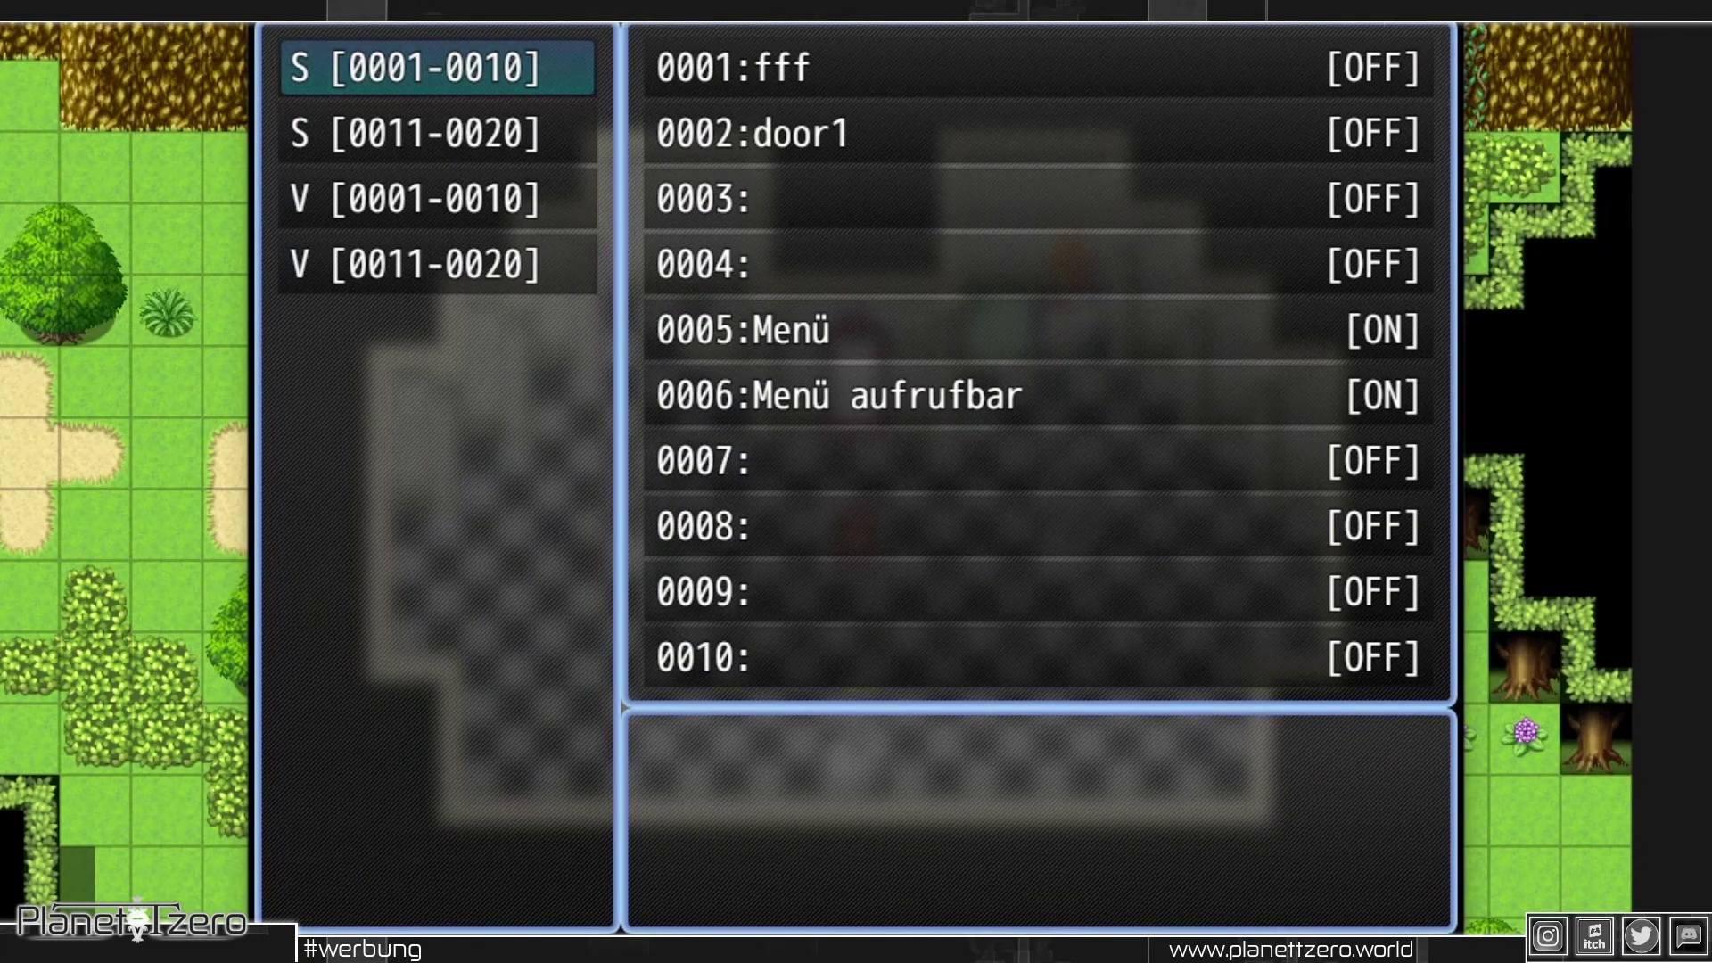
key(Escape)
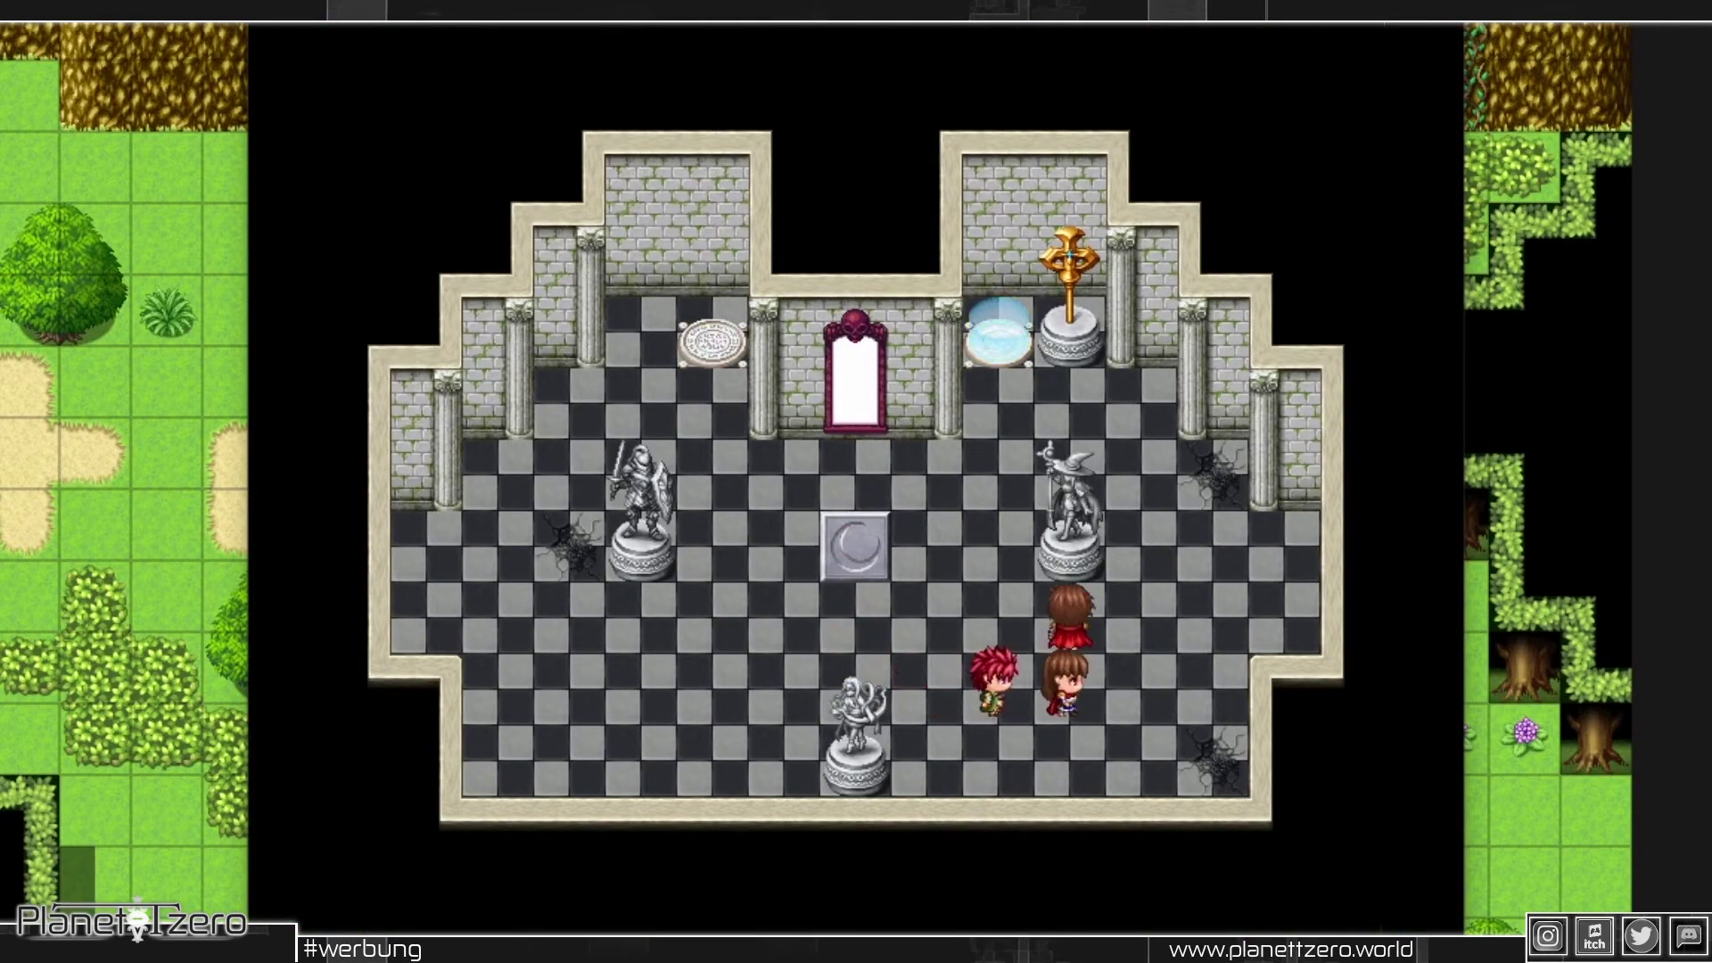
key(Escape)
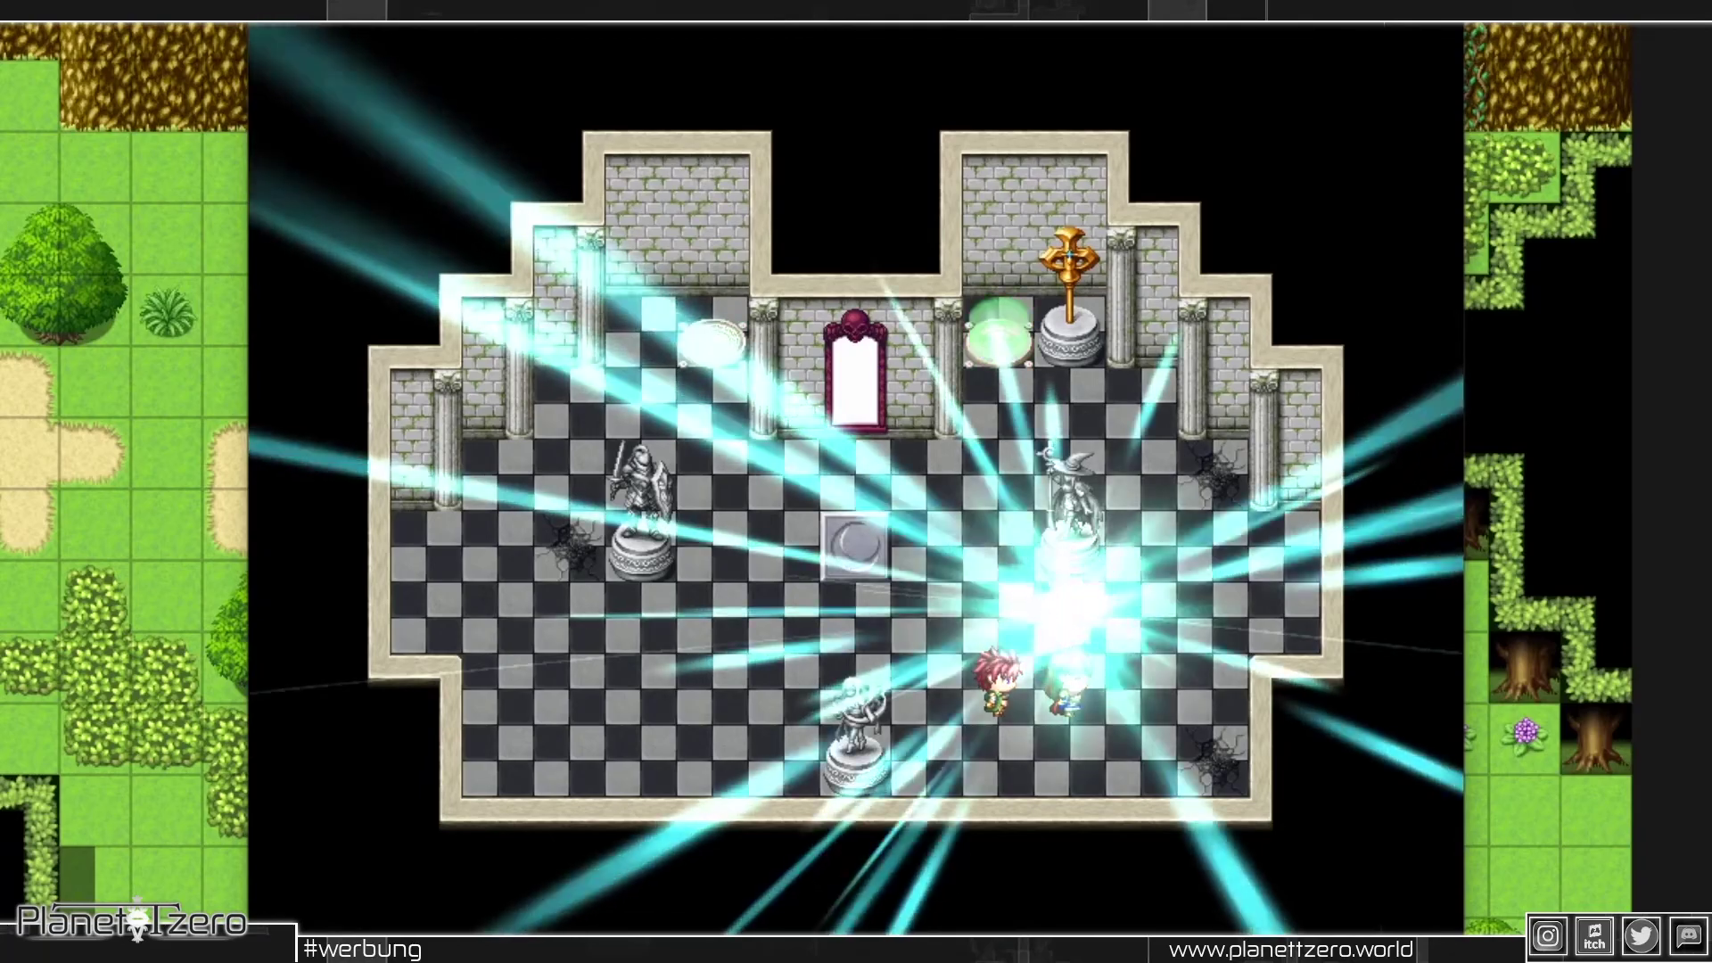